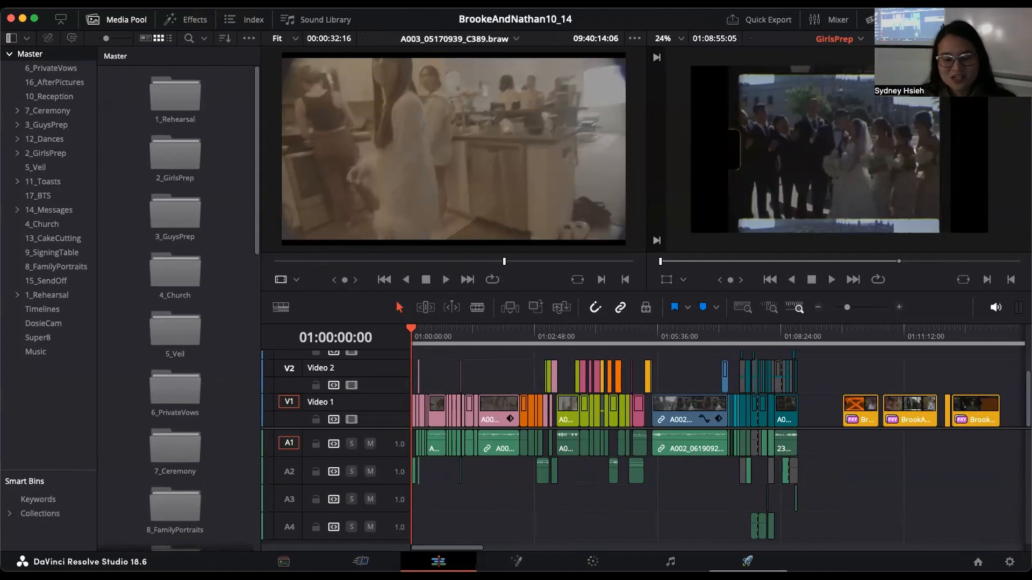
# Step: Tour the Media, Cut, Edit, Fusion, Color, Fairlight and Deliver pages, revisit Color, and return to the Edit page
pyautogui.click(284, 562)
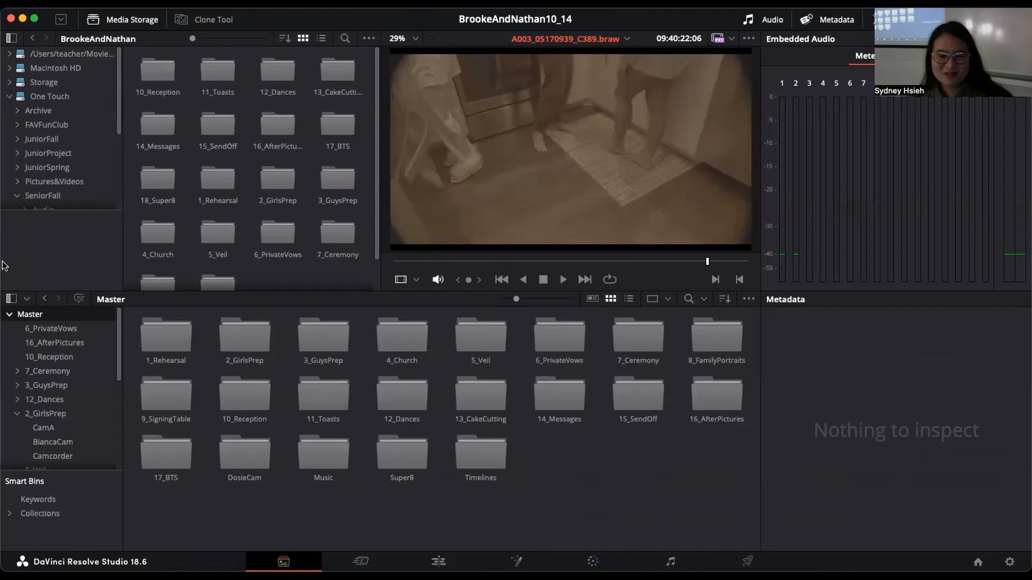
pyautogui.click(361, 561)
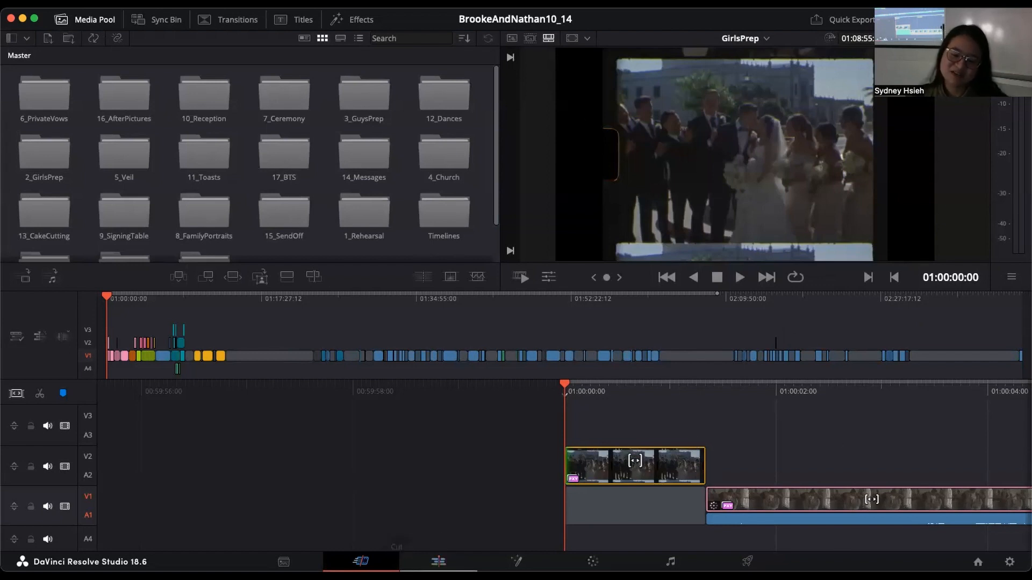
pyautogui.click(457, 562)
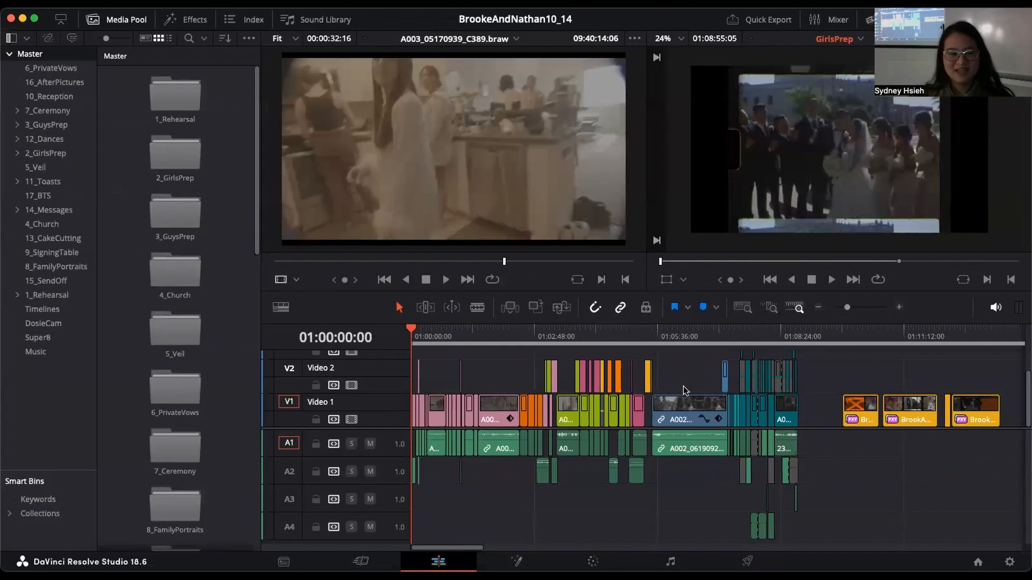
pyautogui.click(516, 561)
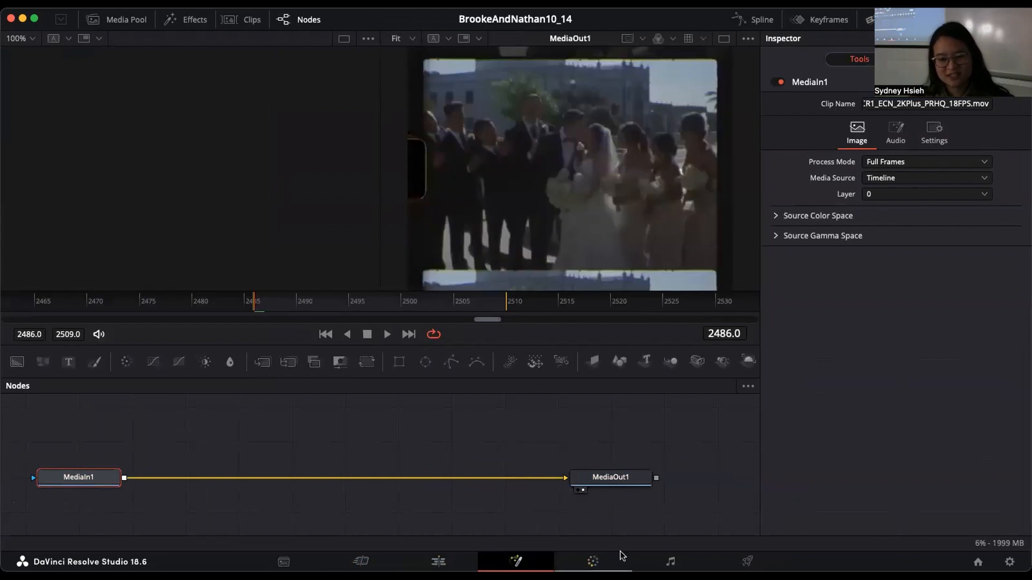
pyautogui.click(593, 561)
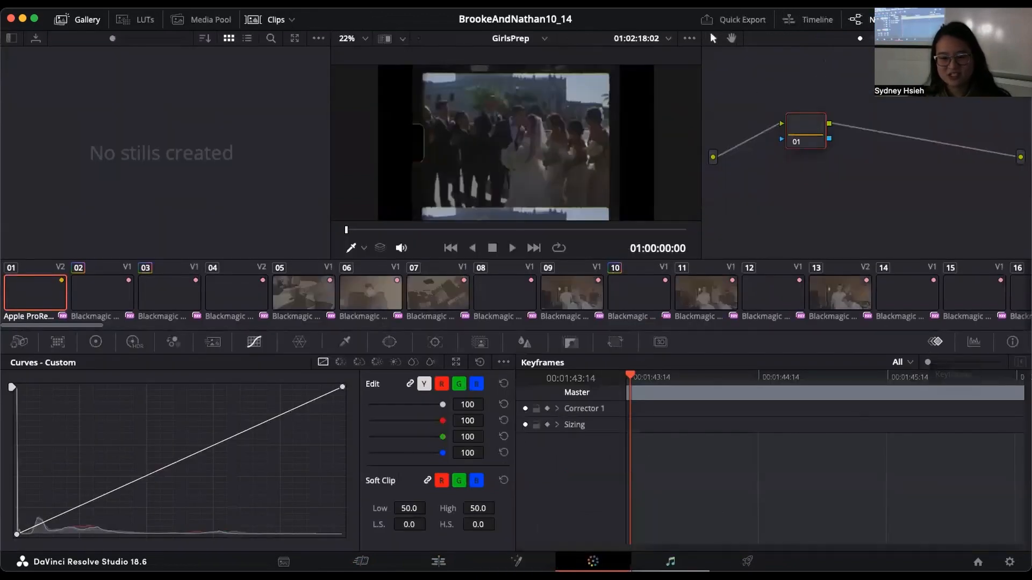
pyautogui.click(670, 561)
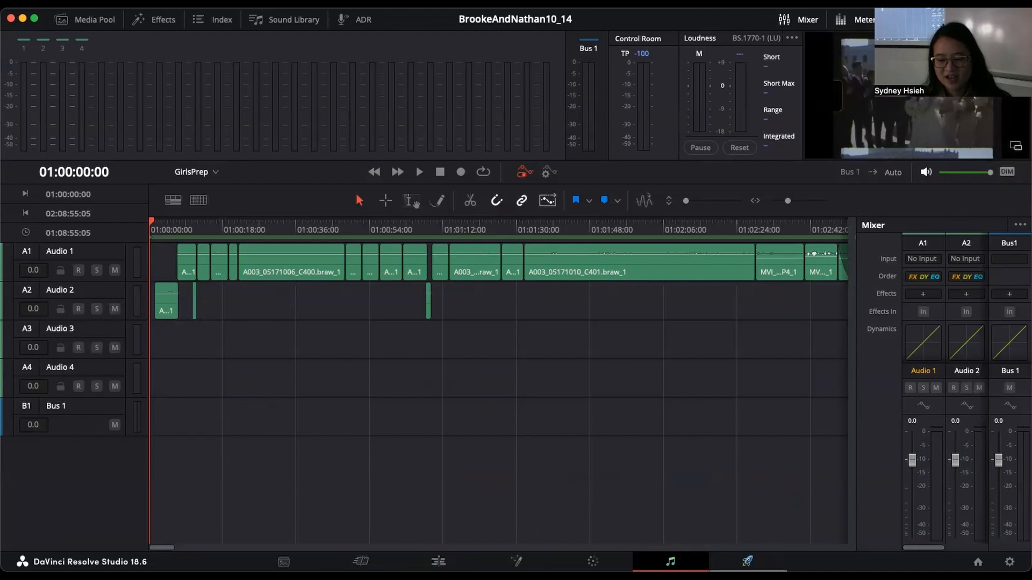
pyautogui.click(748, 561)
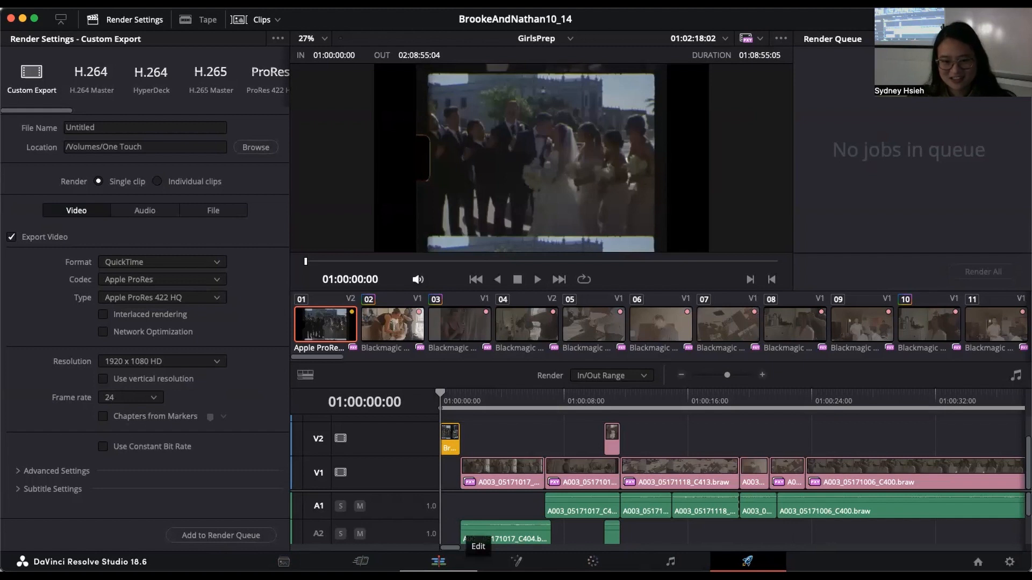
pyautogui.click(438, 561)
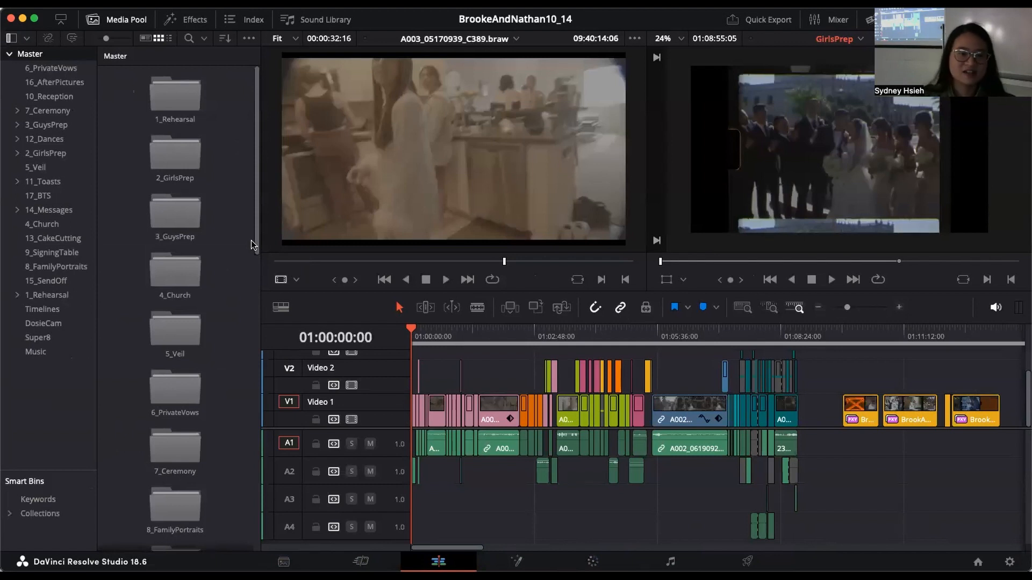
pyautogui.click(593, 562)
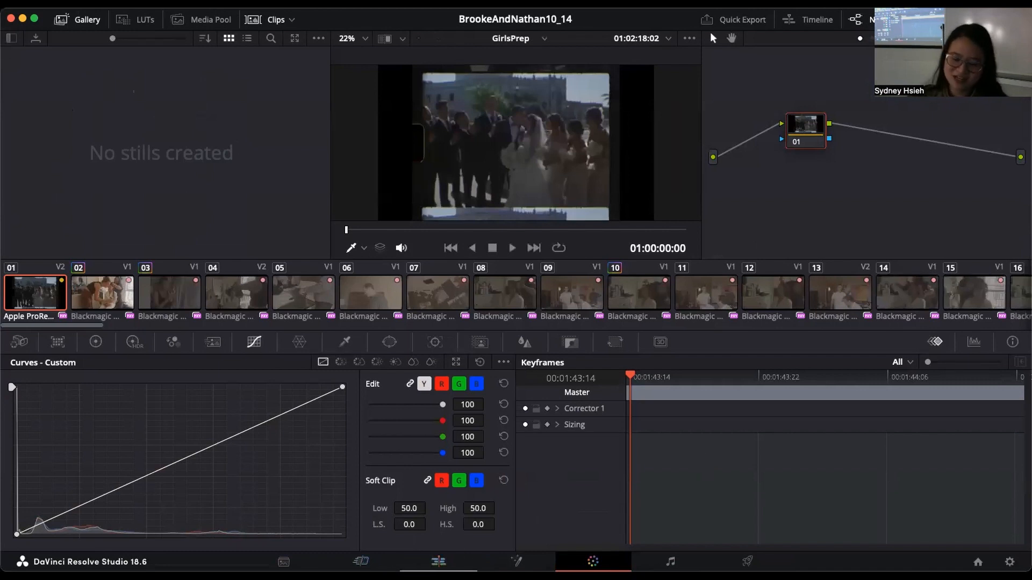
pyautogui.click(439, 561)
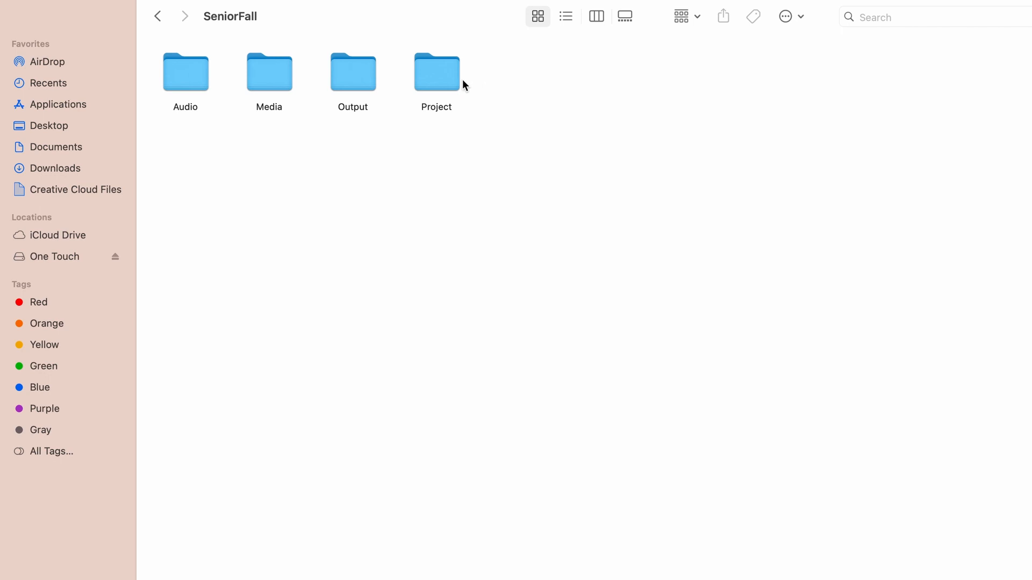
# Step: Open the BrookeAndNathan folder inside SeniorFall's Media folder and show its contents as a list
pyautogui.doubleClick(277, 69)
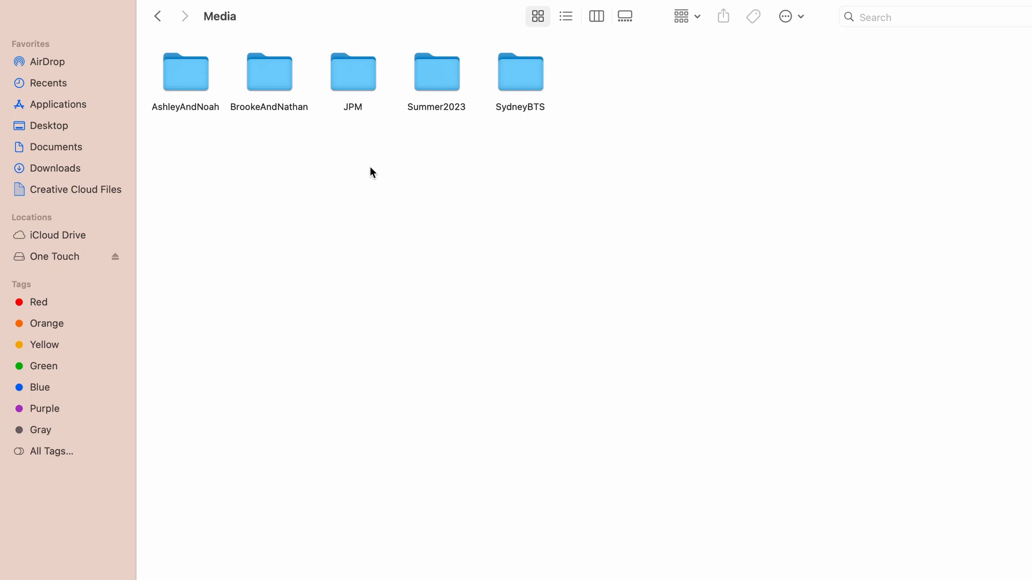
pyautogui.doubleClick(279, 66)
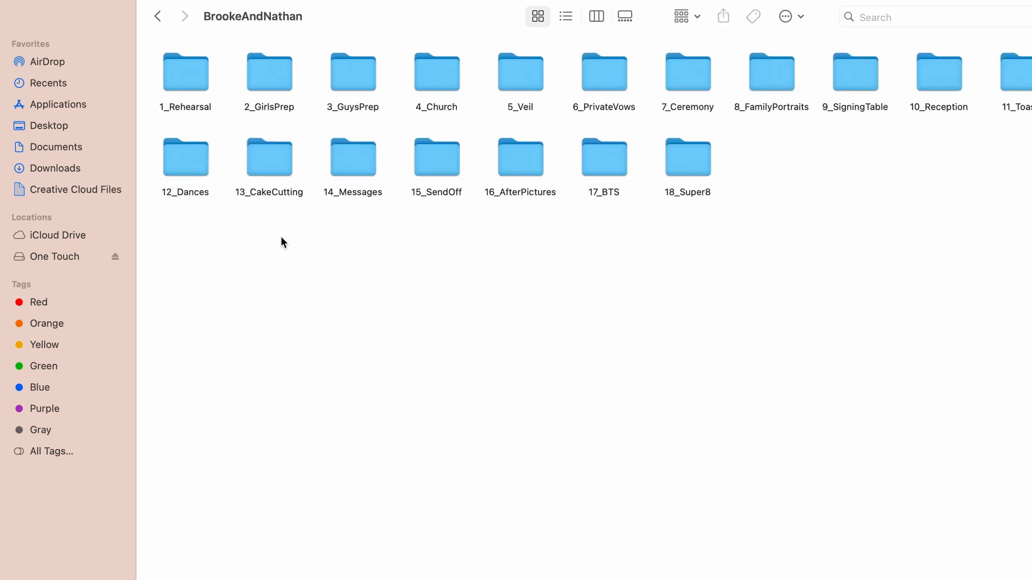
pyautogui.click(566, 16)
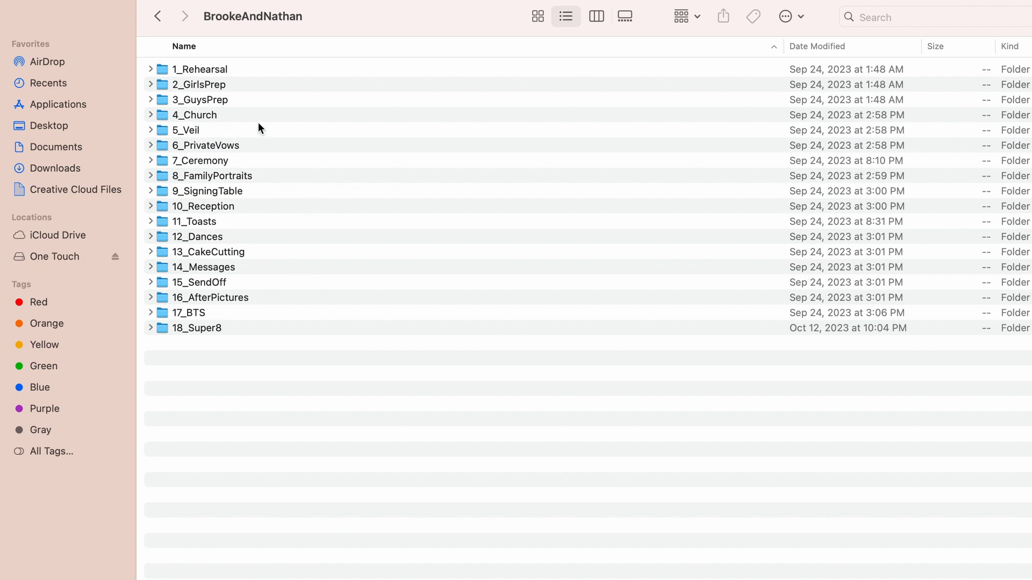
# Step: Examine how footage is sorted by camera in 2_GirlsPrep, including CamA and Camcorder, and go back to the parent folder
pyautogui.doubleClick(225, 85)
pyautogui.doubleClick(223, 84)
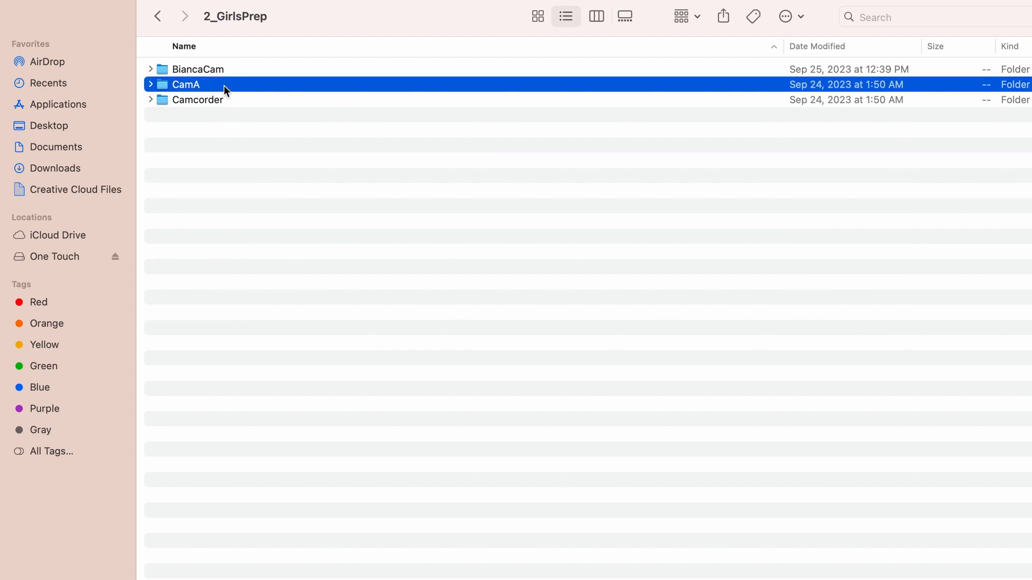
pyautogui.click(159, 19)
pyautogui.doubleClick(199, 102)
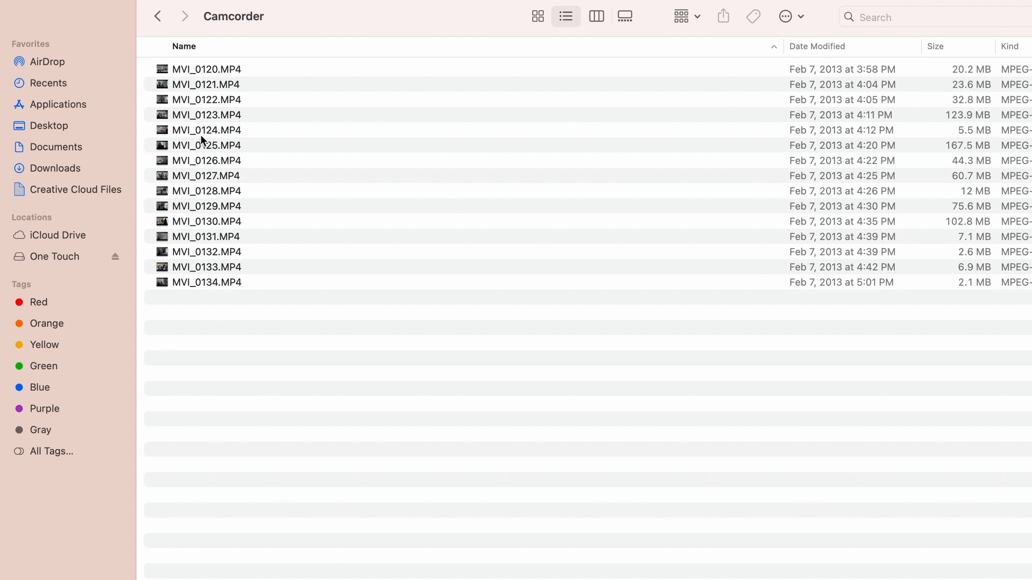
pyautogui.click(158, 17)
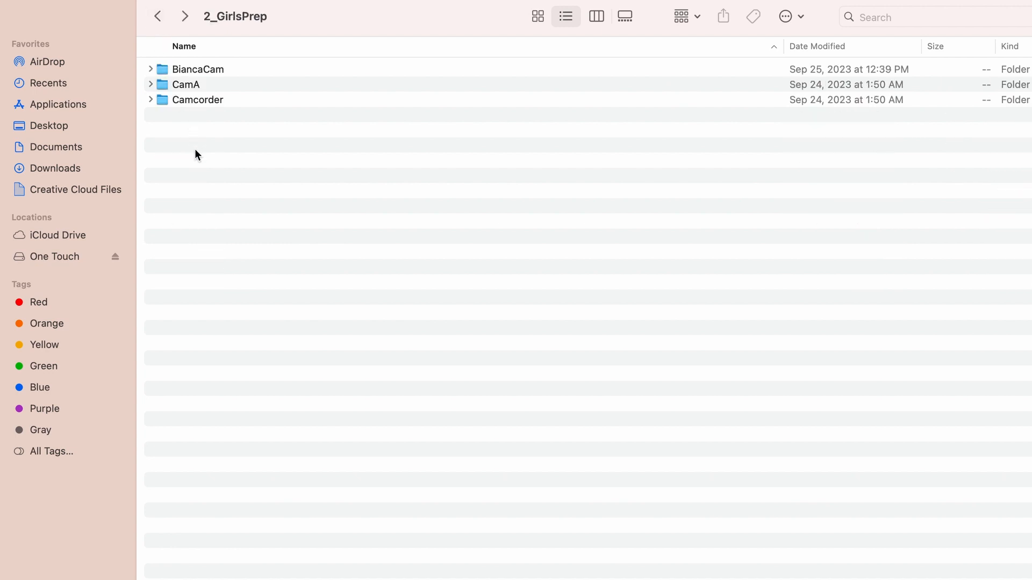
pyautogui.click(158, 18)
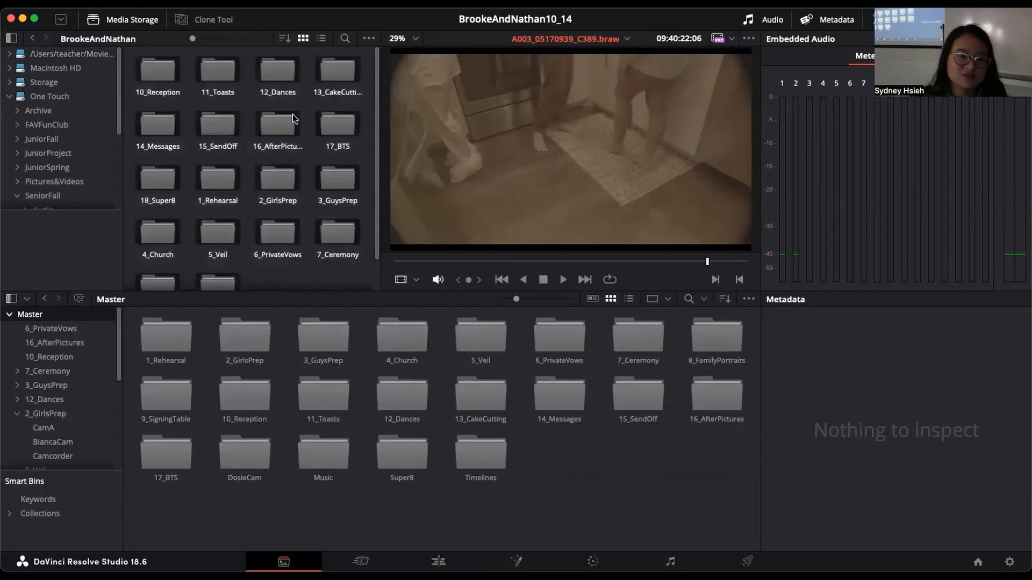
# Step: Add 2_GirlsPrep from One Touch/SeniorFall/Media/BrookeAndNathan with its subfolders to the media pool, creating bins
pyautogui.click(93, 96)
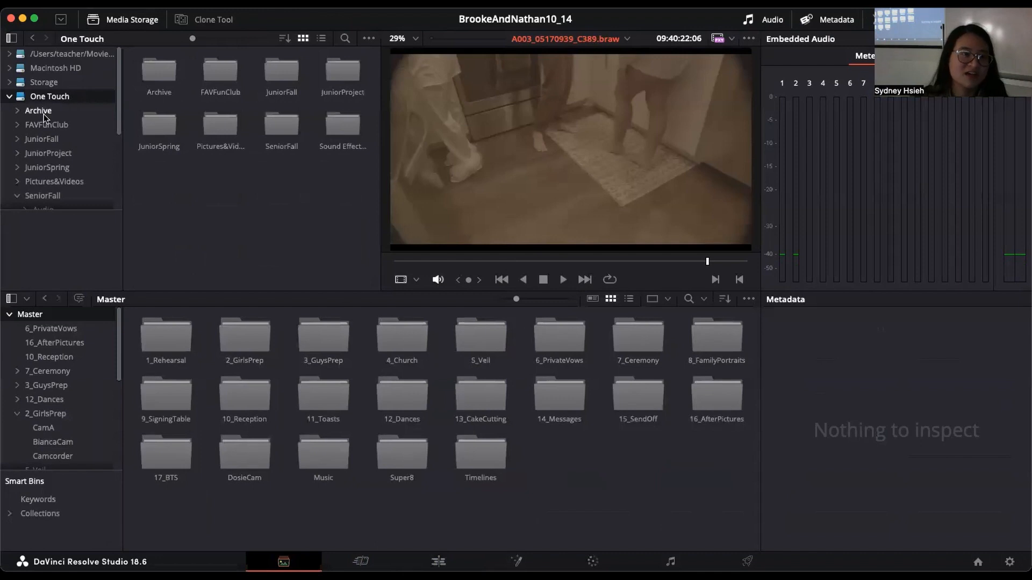
pyautogui.doubleClick(283, 130)
pyautogui.doubleClick(231, 79)
pyautogui.doubleClick(228, 74)
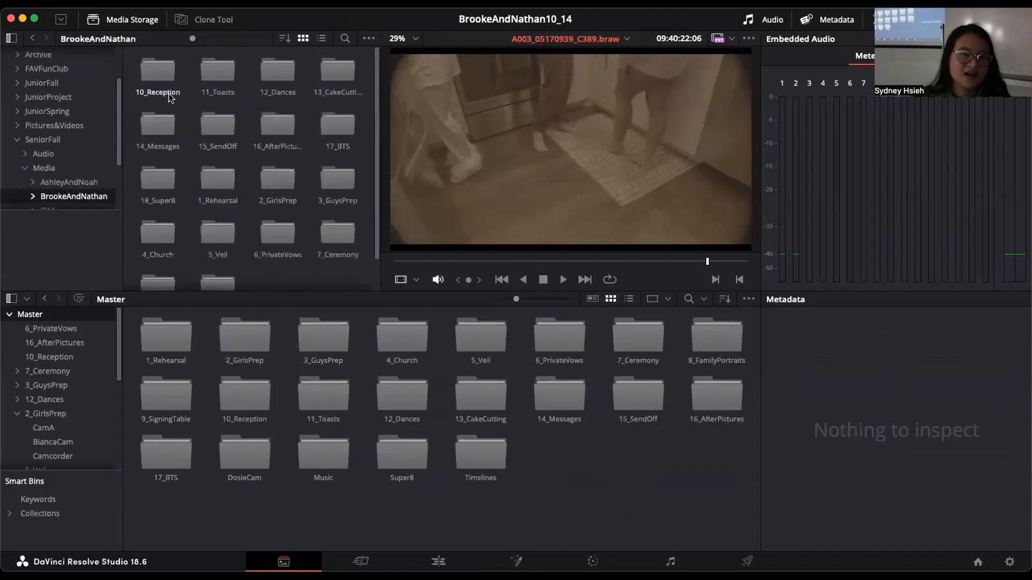
pyautogui.click(143, 73)
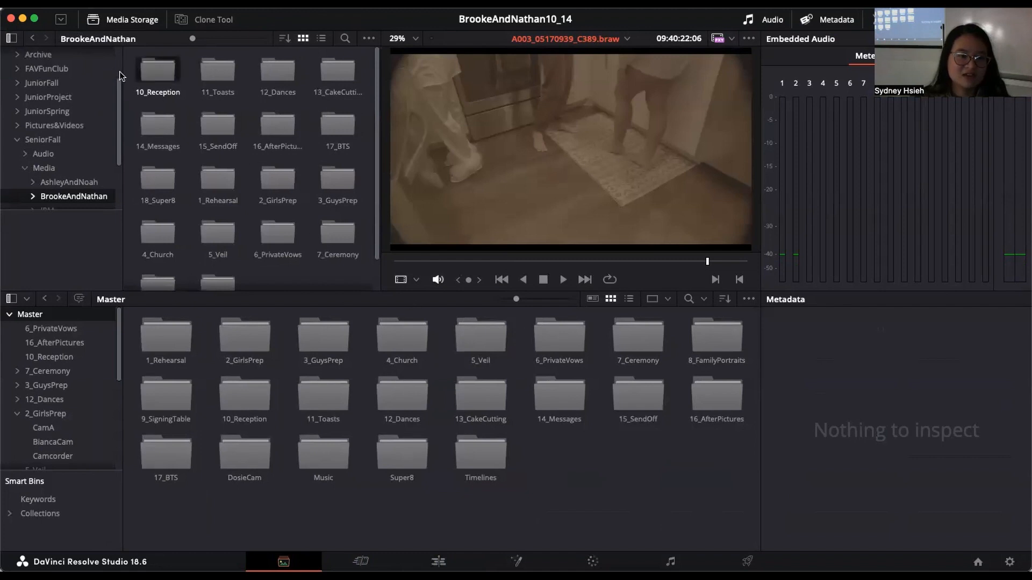
pyautogui.scroll(-2, 347, 218)
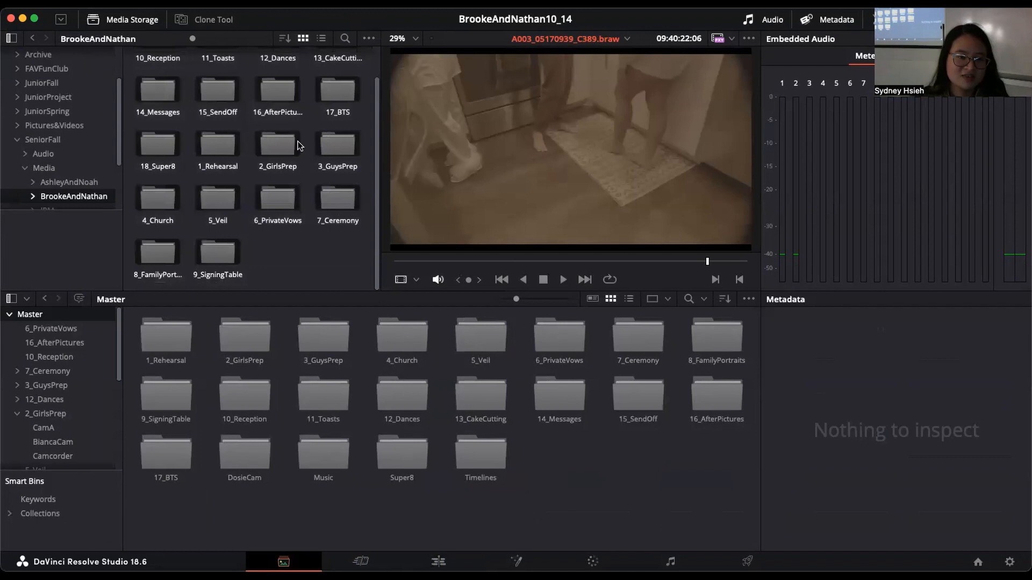
pyautogui.rightClick(299, 143)
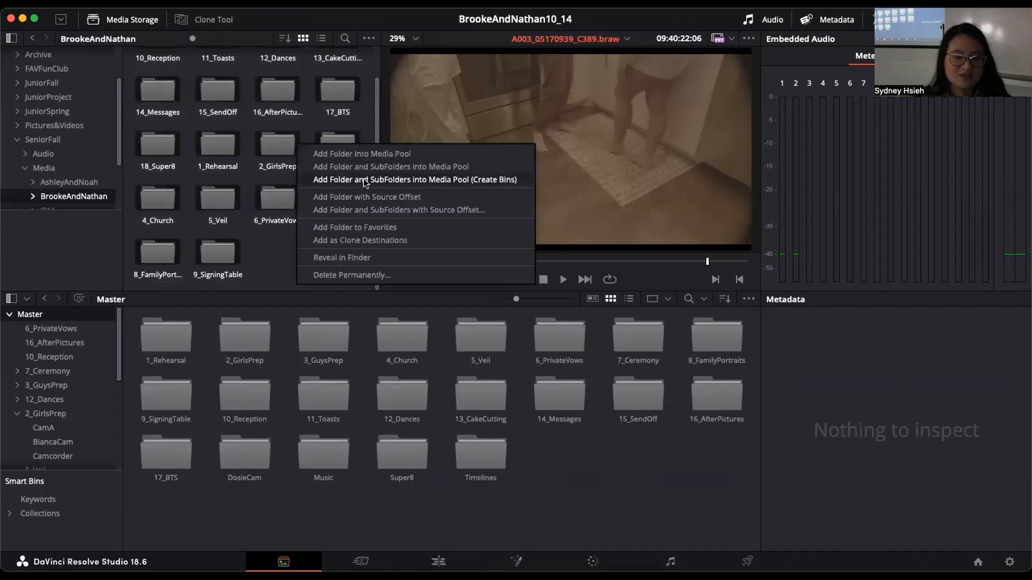
pyautogui.click(503, 179)
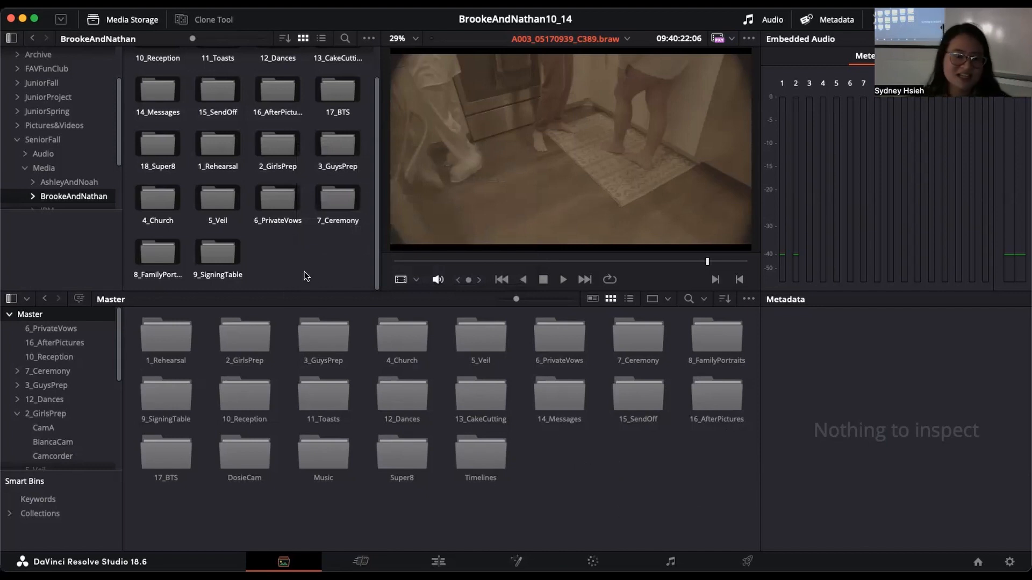
# Step: Create a new bin in the media pool's Master bin and delete it again
pyautogui.rightClick(574, 460)
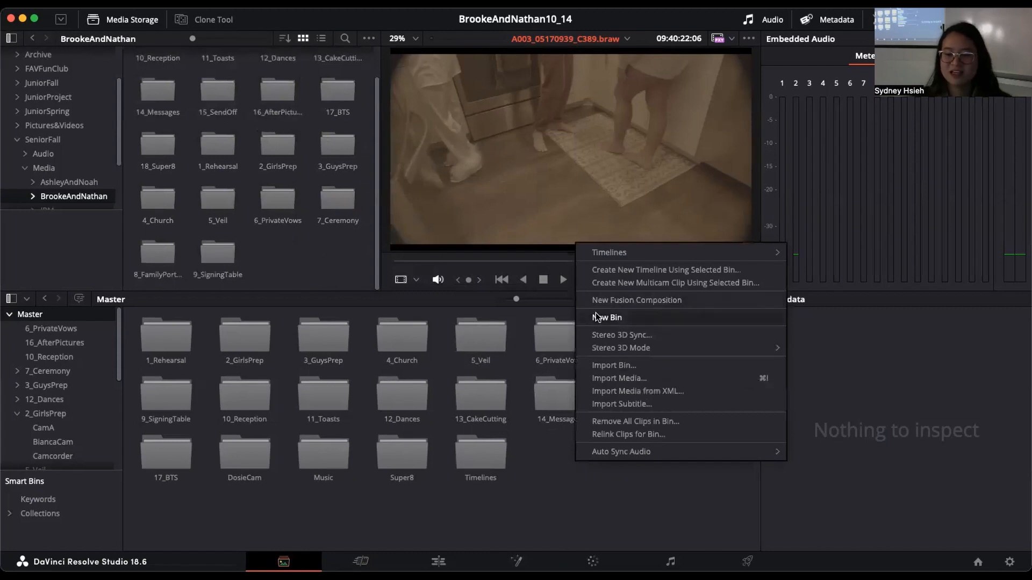
pyautogui.click(610, 318)
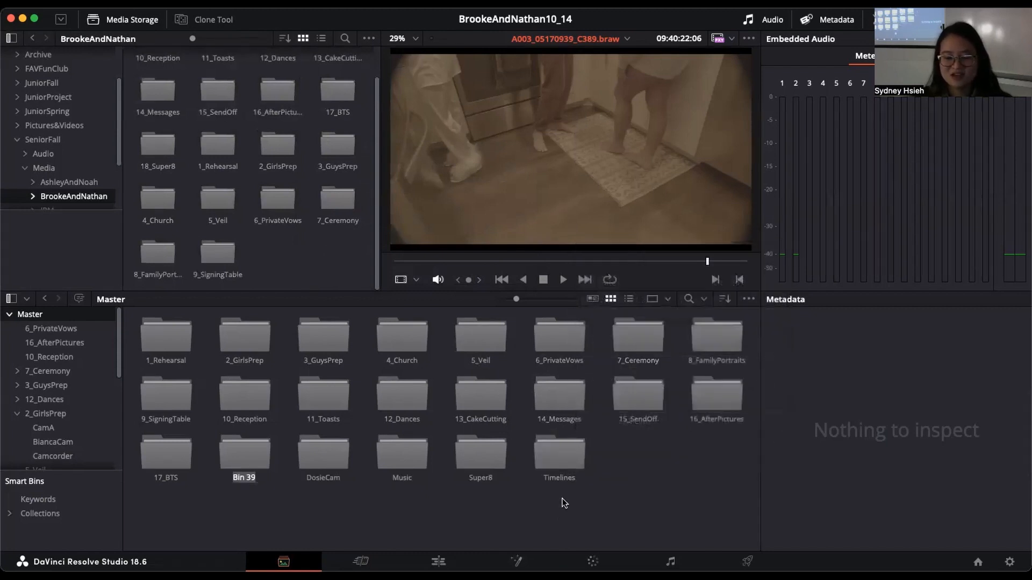
pyautogui.click(247, 459)
pyautogui.rightClick(247, 459)
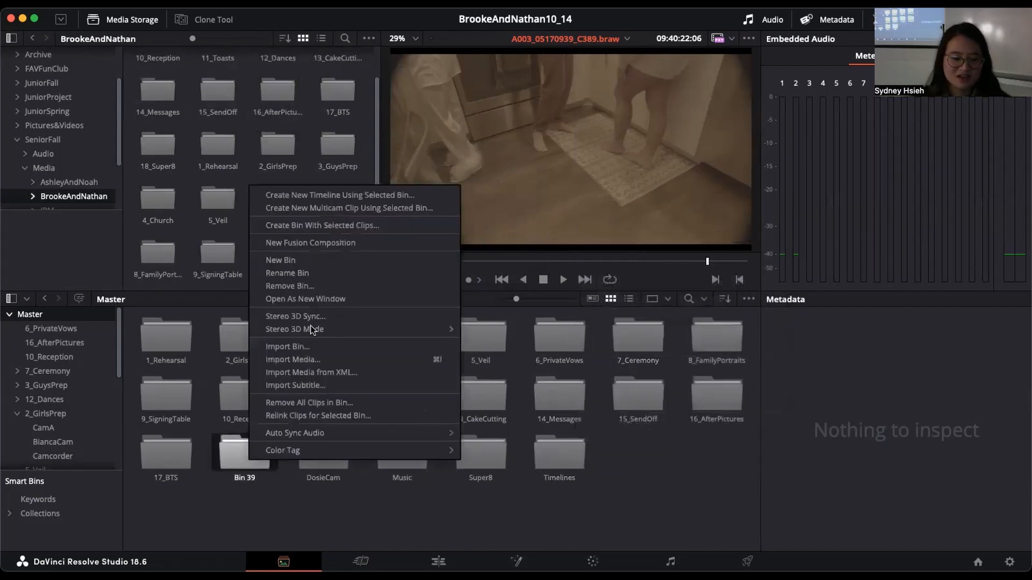
pyautogui.click(287, 515)
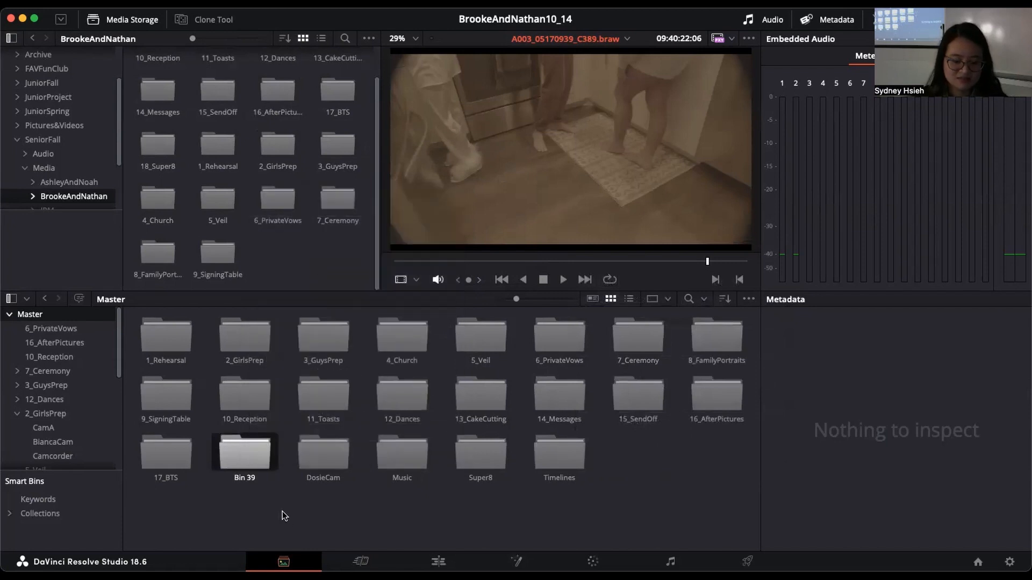
pyautogui.press('BackSpace')
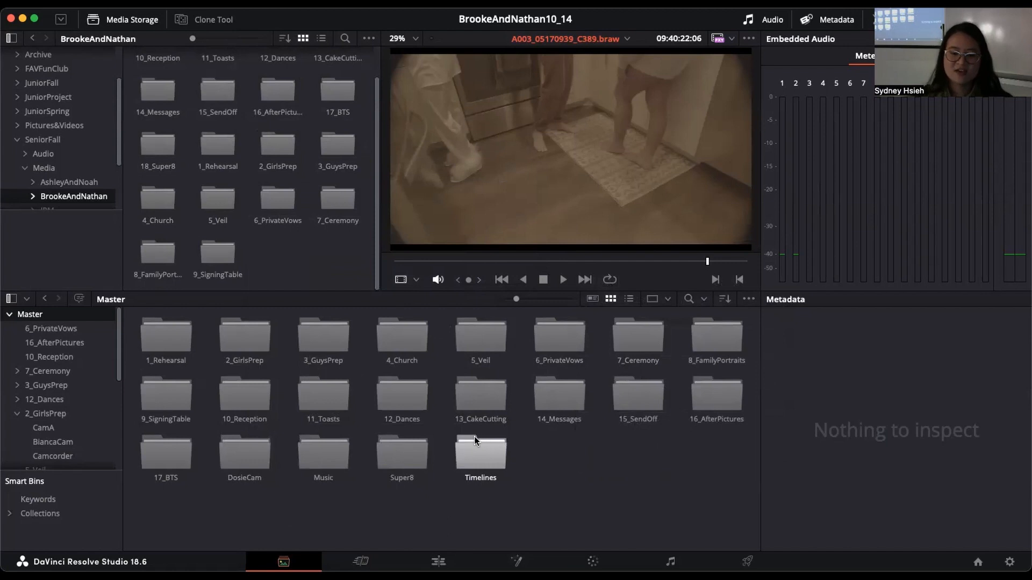
# Step: Open the media pool's Timelines bin and switch to the Edit page
pyautogui.doubleClick(468, 454)
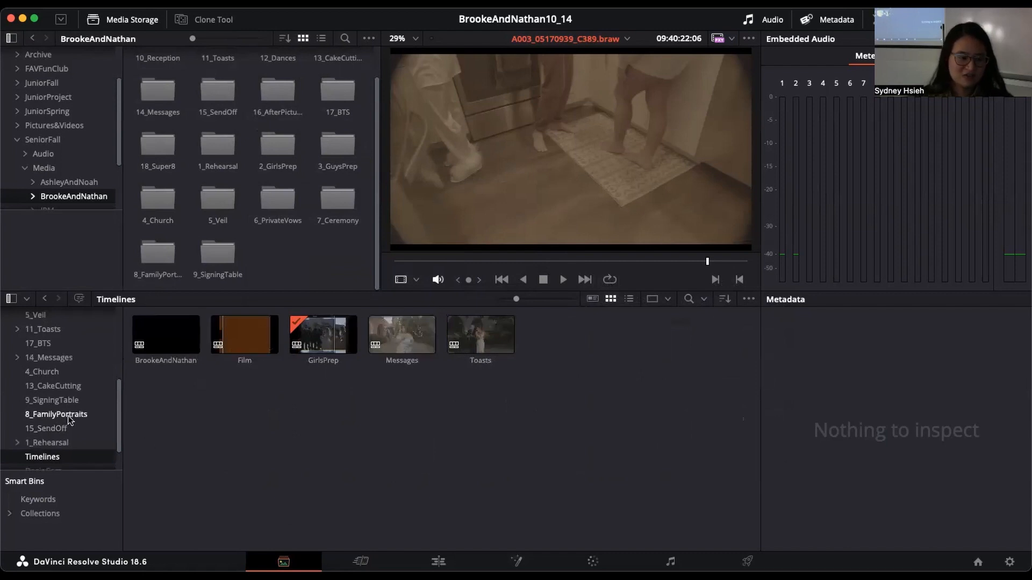
pyautogui.scroll(6, 70, 418)
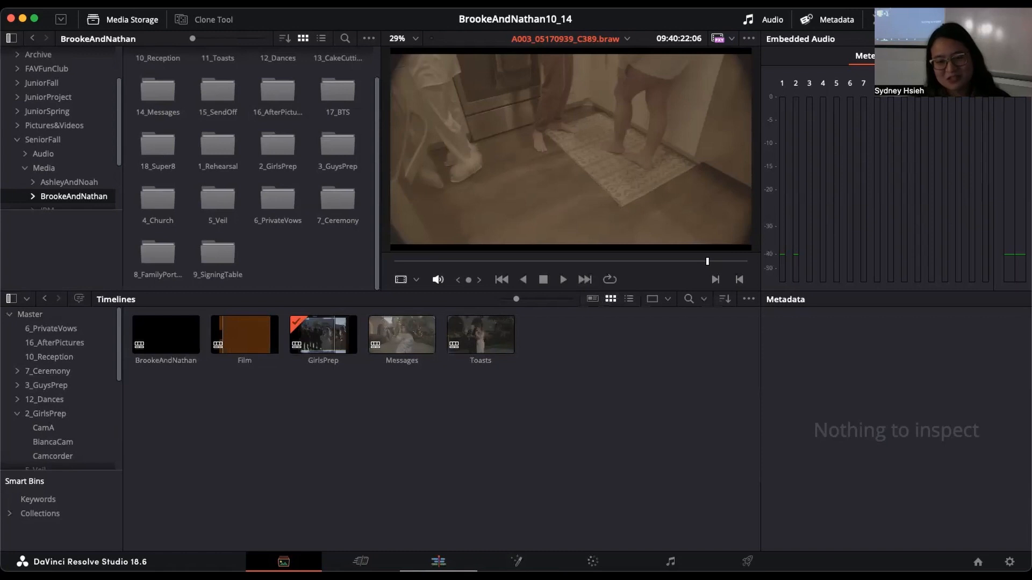
pyautogui.click(438, 562)
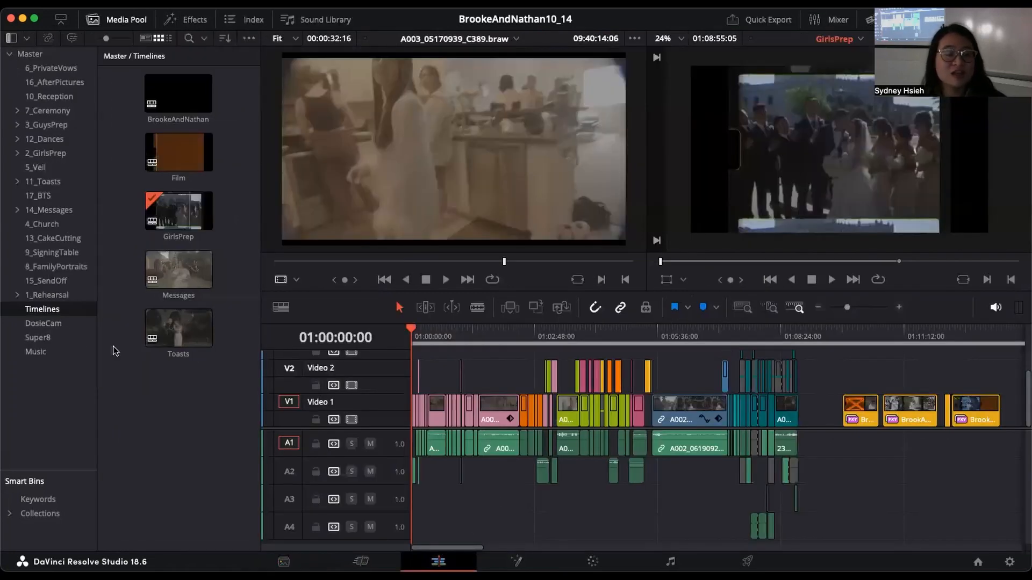
# Step: Try relinking the One Touch media by locating its source folder, and cancel the relinking
pyautogui.click(48, 39)
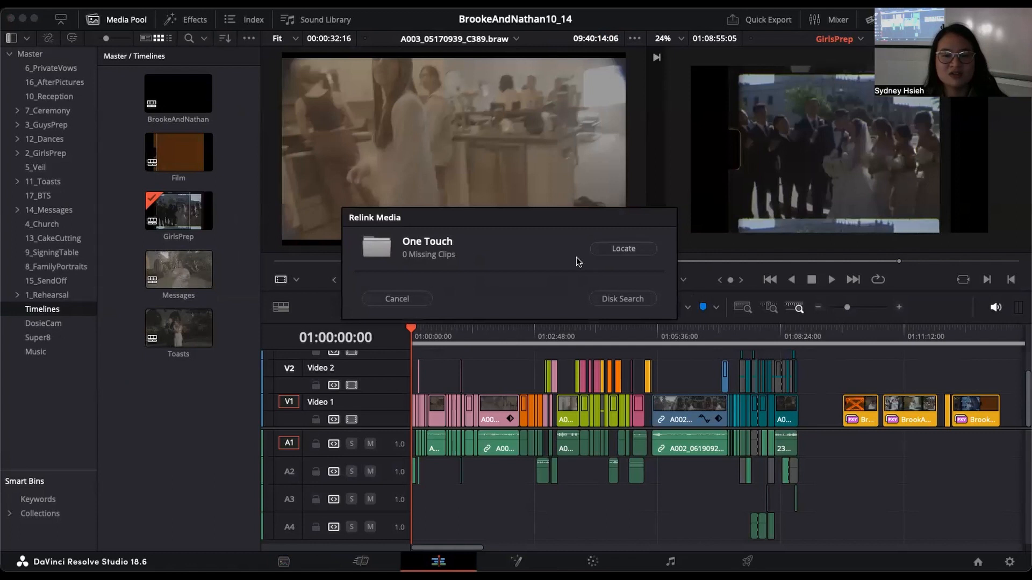
pyautogui.click(624, 249)
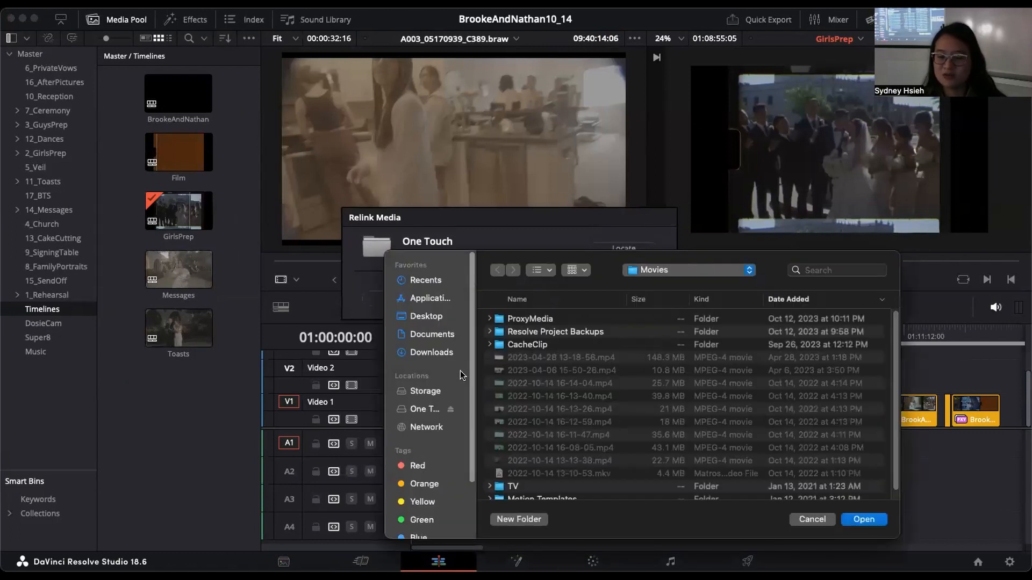
pyautogui.press('Escape')
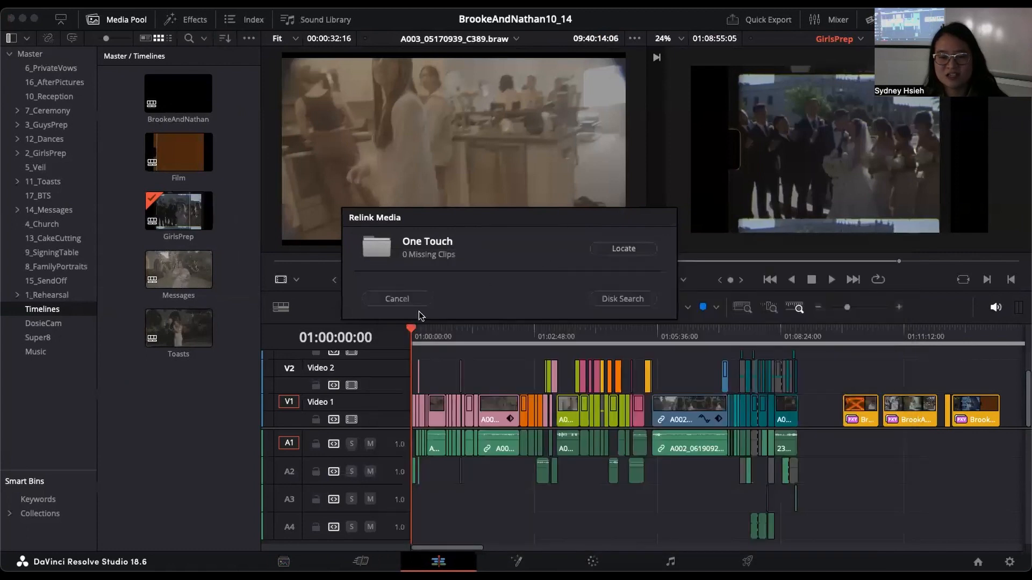
pyautogui.click(402, 302)
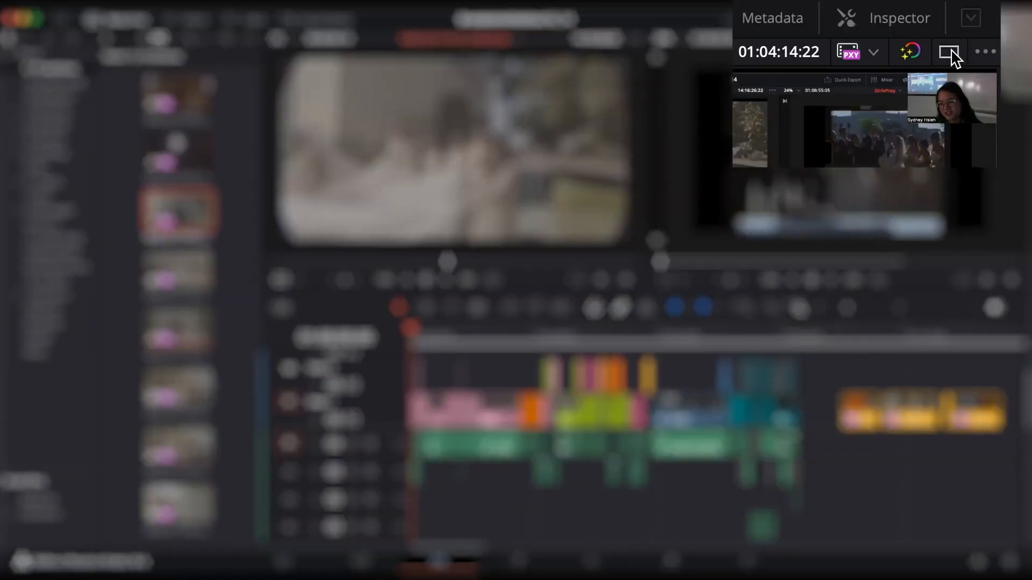
# Step: Toggle the viewer layout between single and dual, and switch the bypass of color grades and Fusion effects on and off
pyautogui.click(949, 52)
pyautogui.click(917, 50)
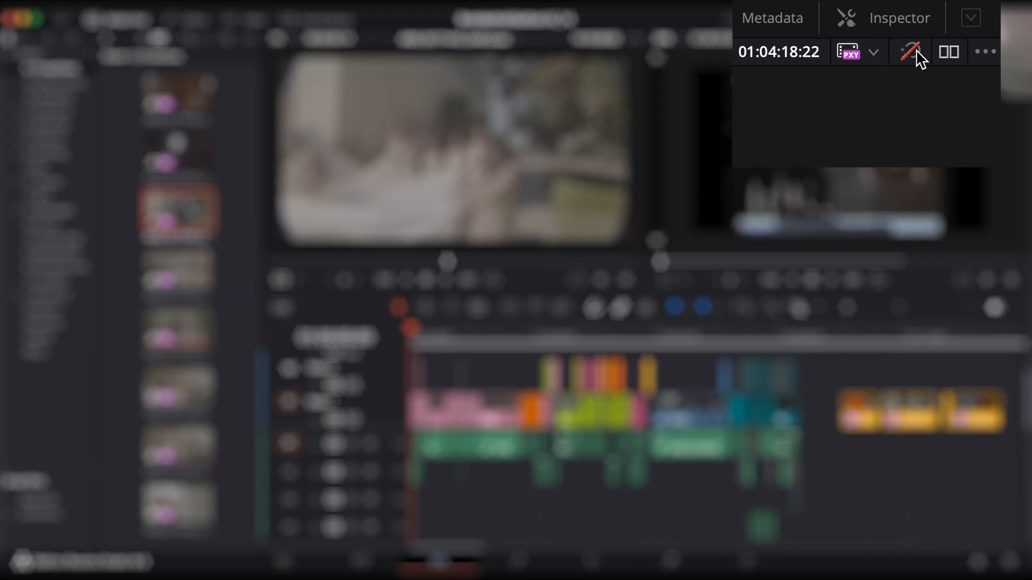
pyautogui.click(917, 51)
pyautogui.click(918, 54)
pyautogui.click(918, 53)
pyautogui.click(874, 52)
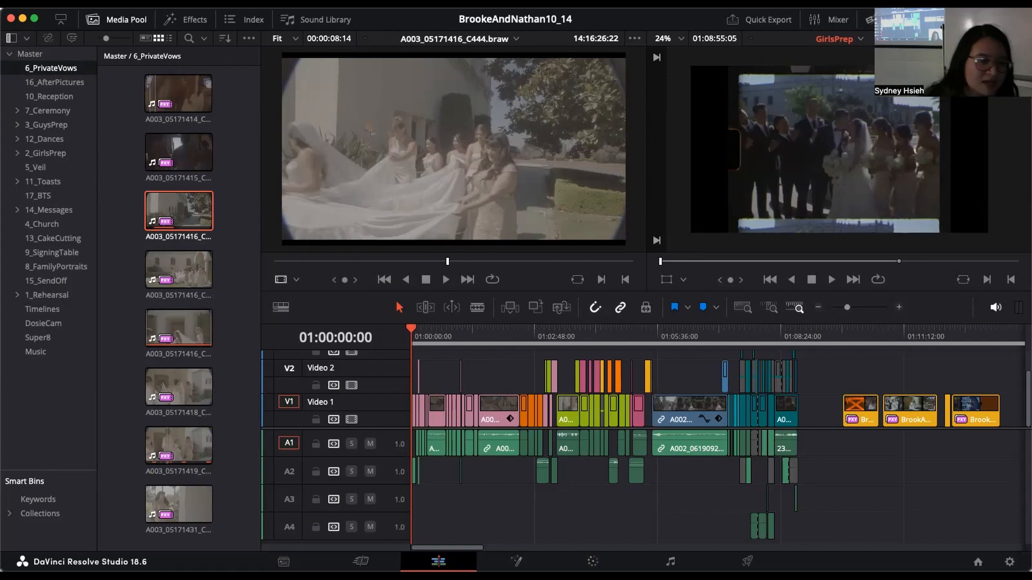
pyautogui.click(196, 149)
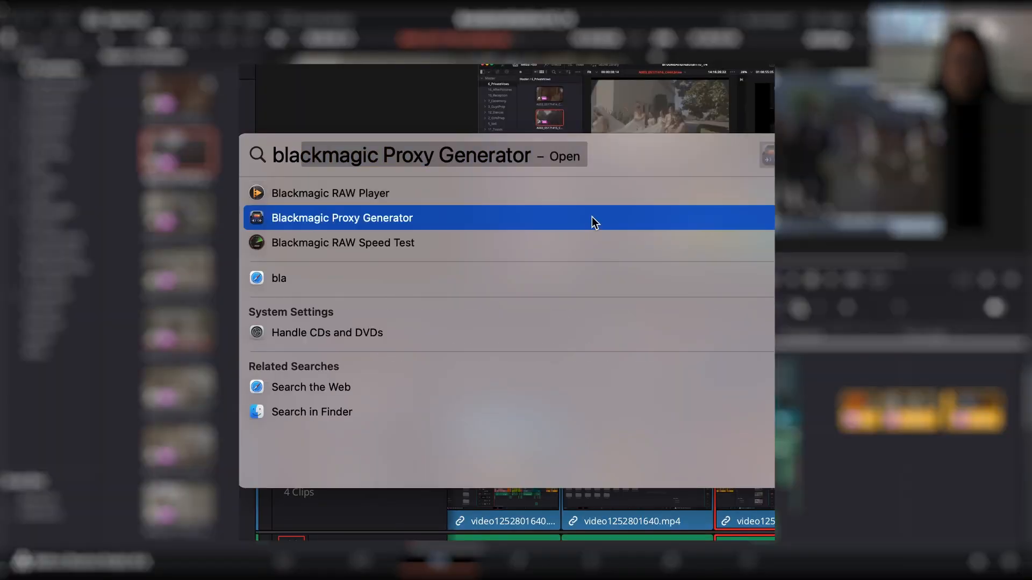
# Step: Open Blackmagic Proxy Generator and add the CamA folder from One Touch/SeniorFall/Media/BrookeAndNathan/2_GirlsPrep as a watch folder
pyautogui.click(594, 218)
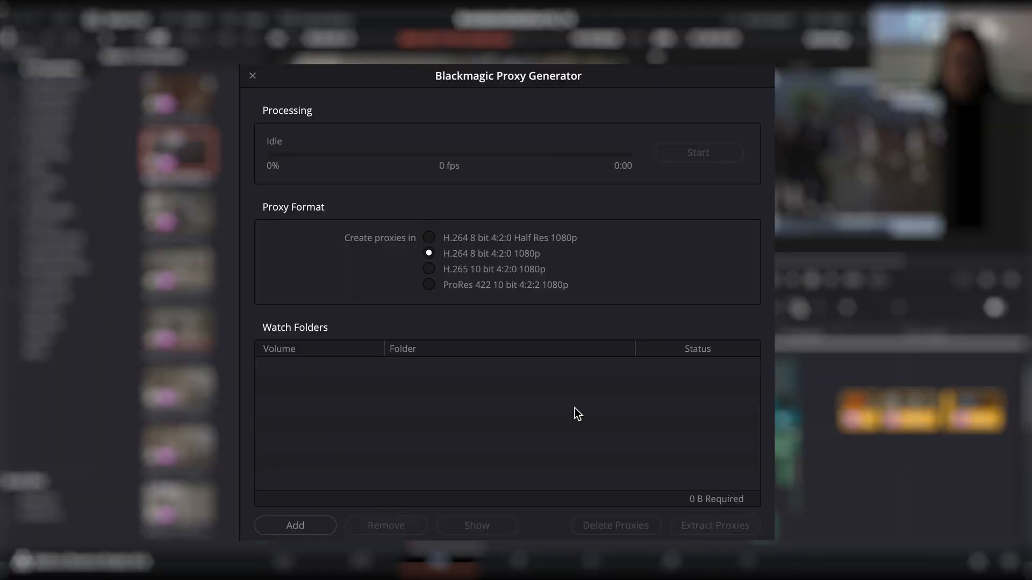
pyautogui.click(314, 522)
pyautogui.click(255, 315)
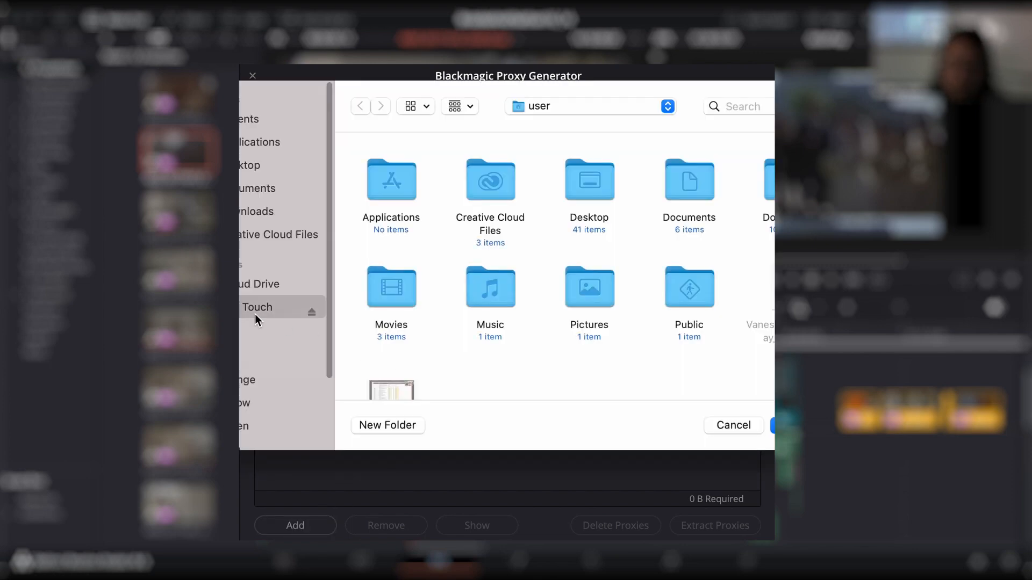
pyautogui.doubleClick(497, 285)
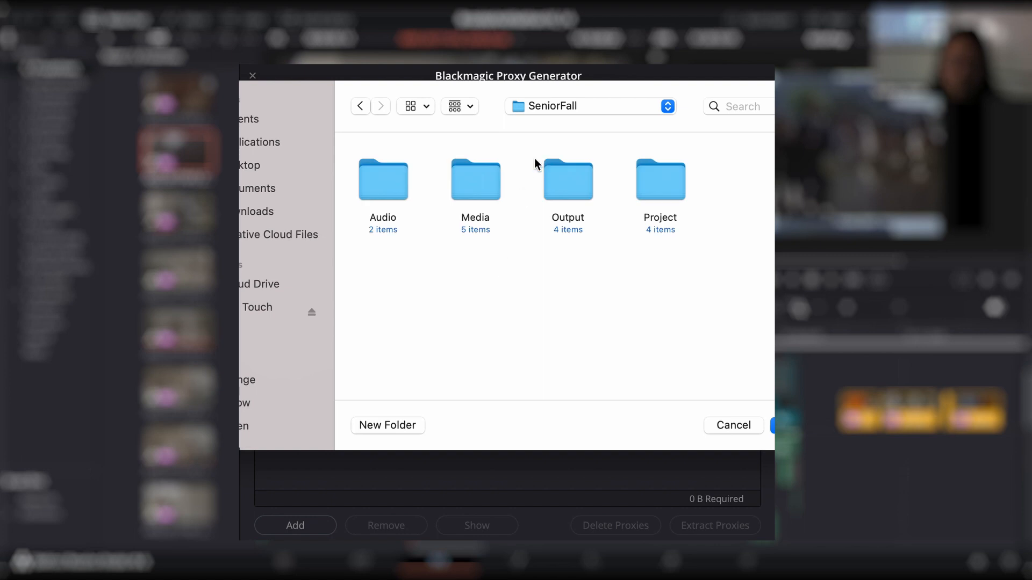
pyautogui.doubleClick(474, 182)
pyautogui.doubleClick(450, 185)
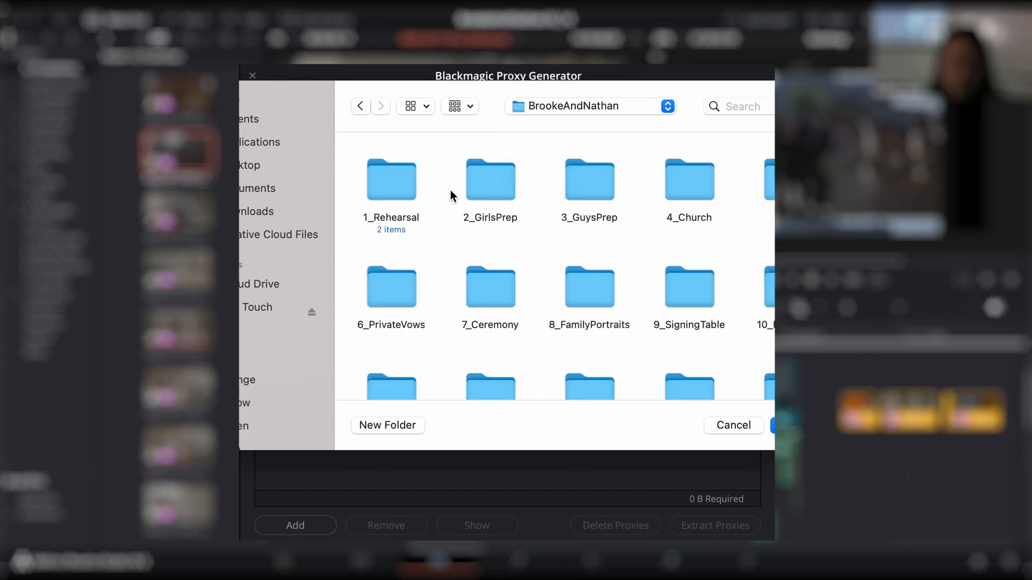
pyautogui.click(495, 182)
pyautogui.doubleClick(504, 177)
pyautogui.click(479, 177)
pyautogui.doubleClick(479, 178)
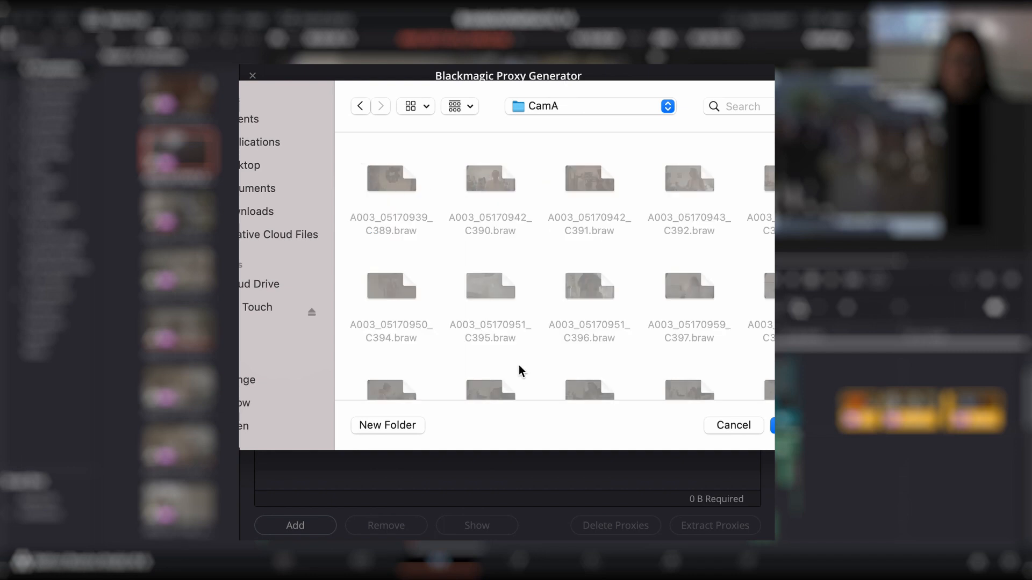
pyautogui.scroll(-5, 518, 365)
pyautogui.press('Return')
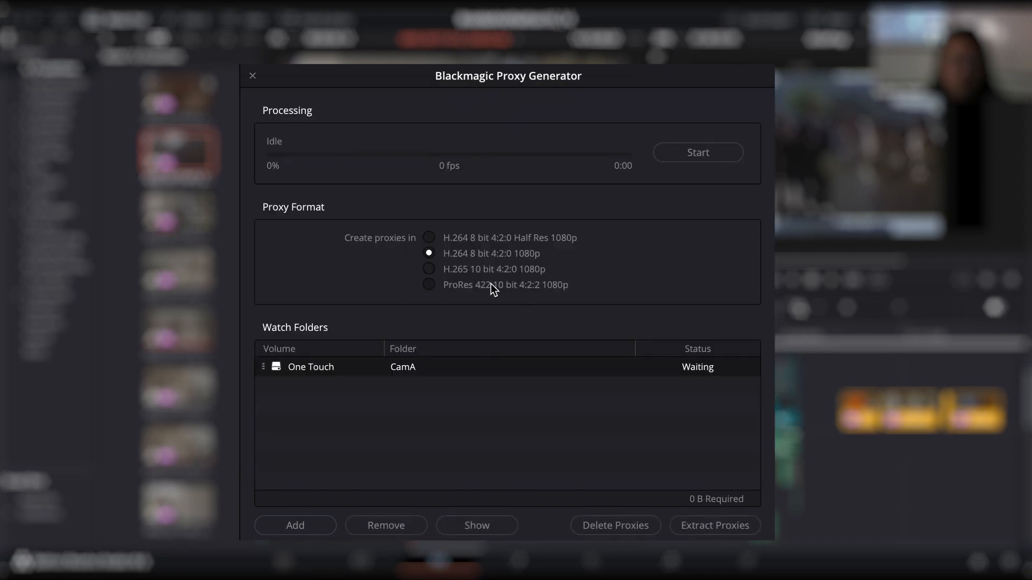
# Step: Choose H.264 8 bit 4:2:0 1080p as the proxy format and start generating proxies
pyautogui.click(429, 253)
pyautogui.click(429, 253)
pyautogui.click(717, 156)
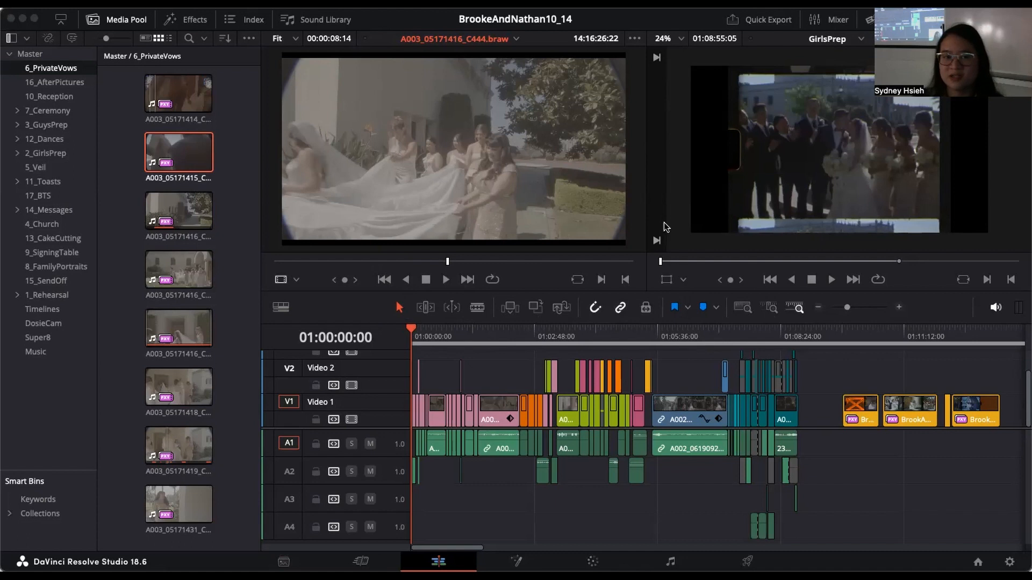
# Step: View the Film timeline at 01:00:52:10 and return to the GirlsPrep timeline
pyautogui.click(900, 308)
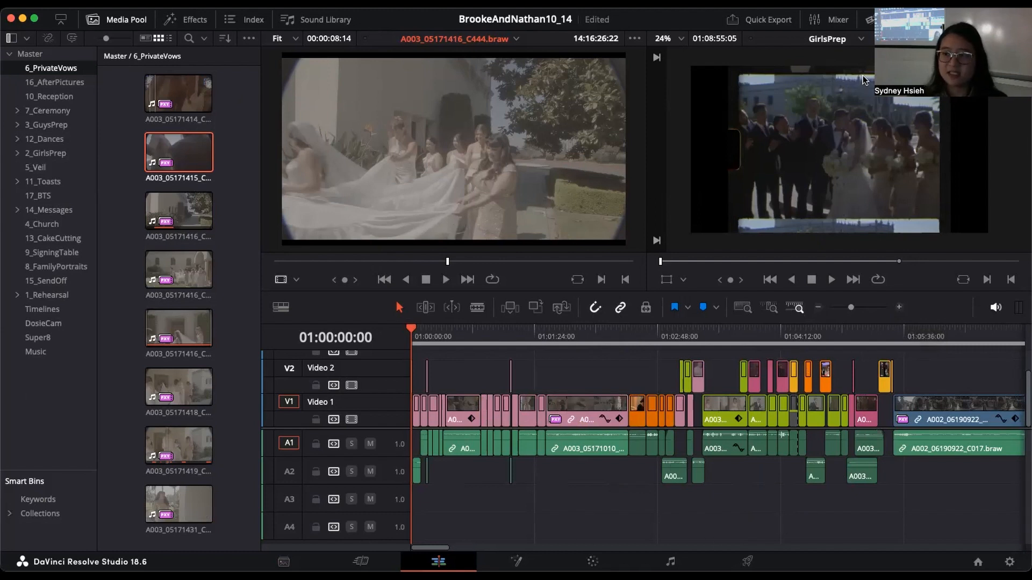
pyautogui.click(842, 42)
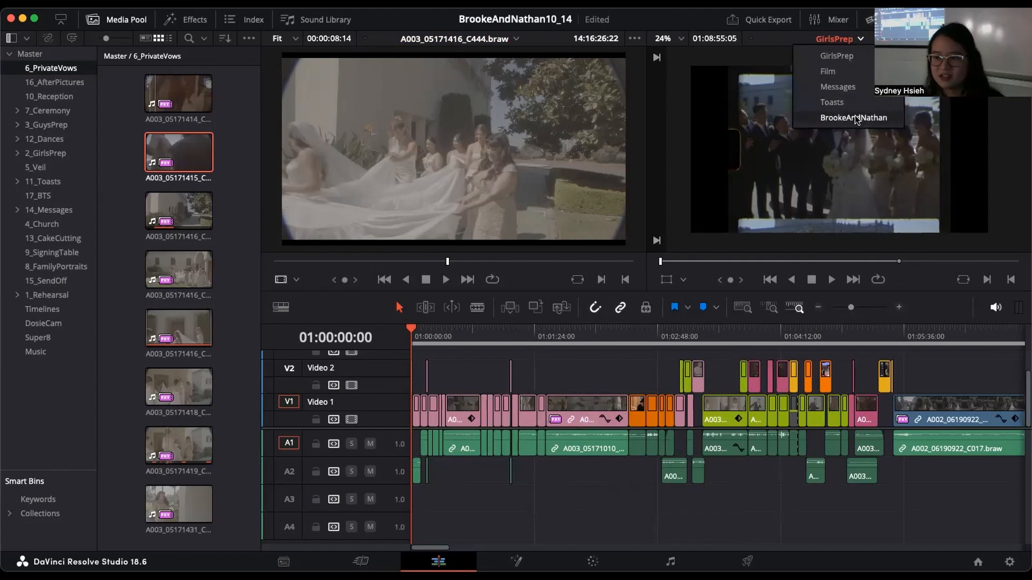
pyautogui.click(854, 72)
pyautogui.moveTo(857, 307); pyautogui.dragTo(855, 308)
pyautogui.click(587, 335)
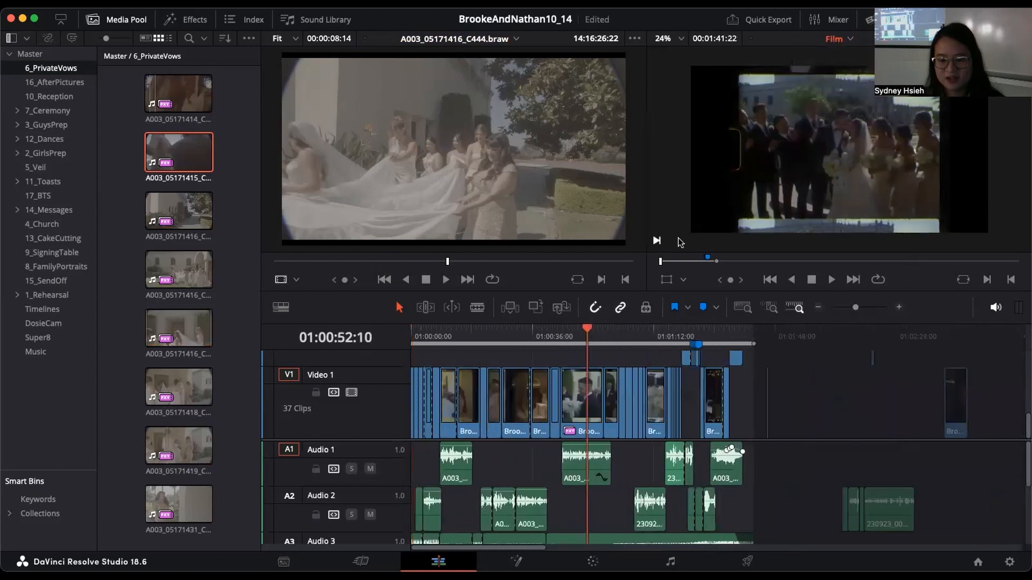
pyautogui.click(837, 39)
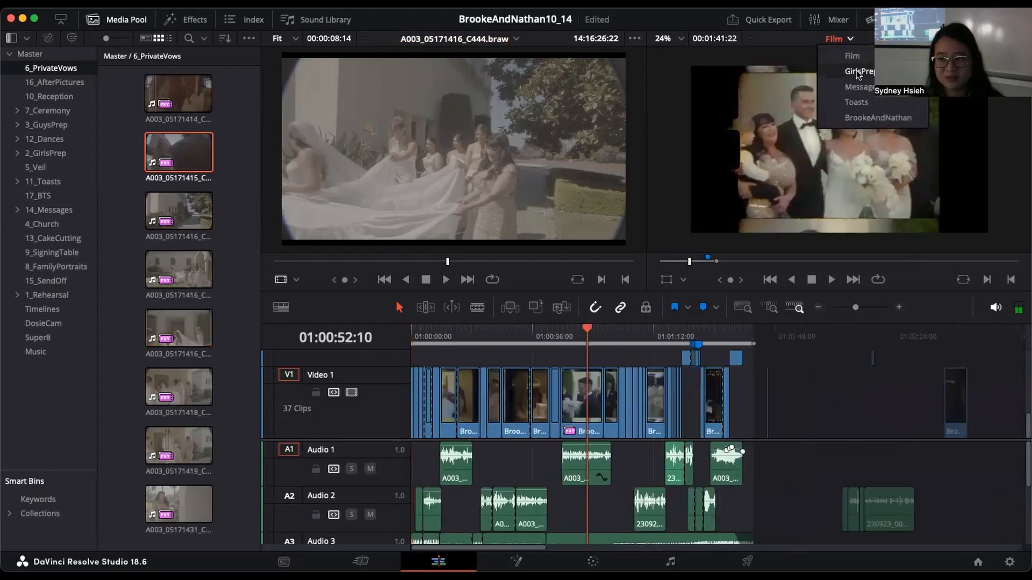
pyautogui.click(859, 71)
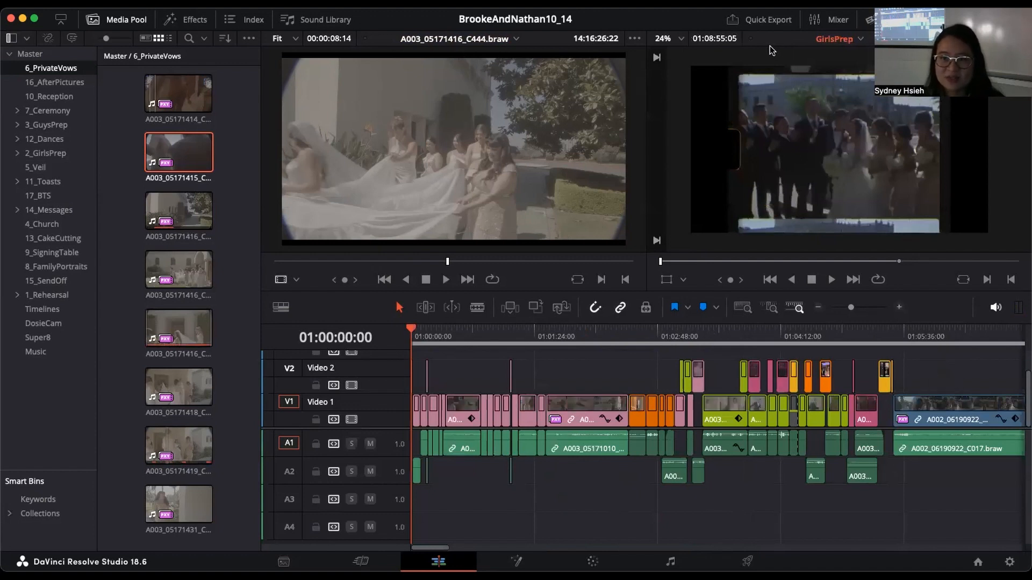
# Step: Set the timeline viewer's zoom to Fit
pyautogui.click(682, 39)
pyautogui.click(676, 39)
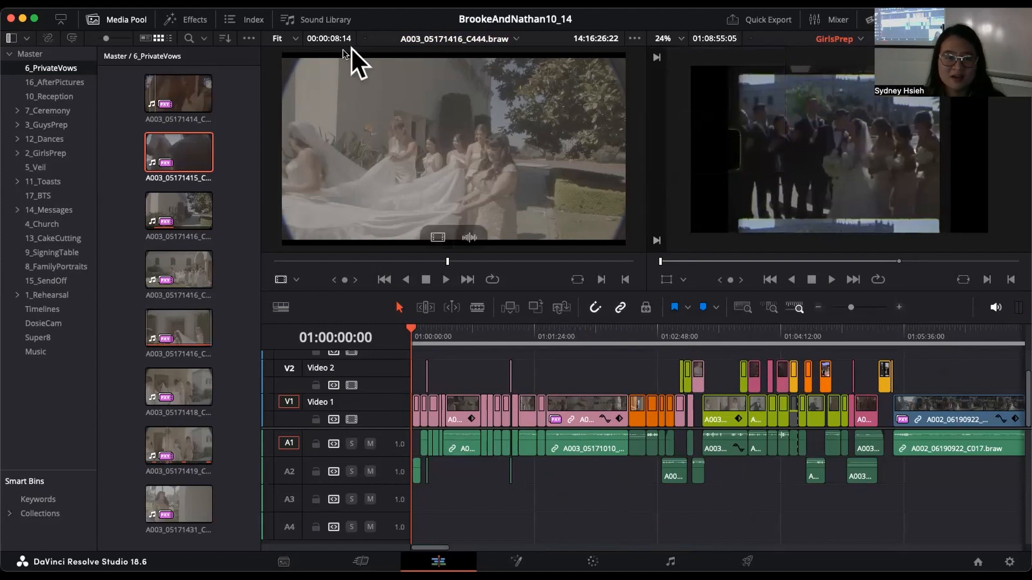
pyautogui.click(678, 46)
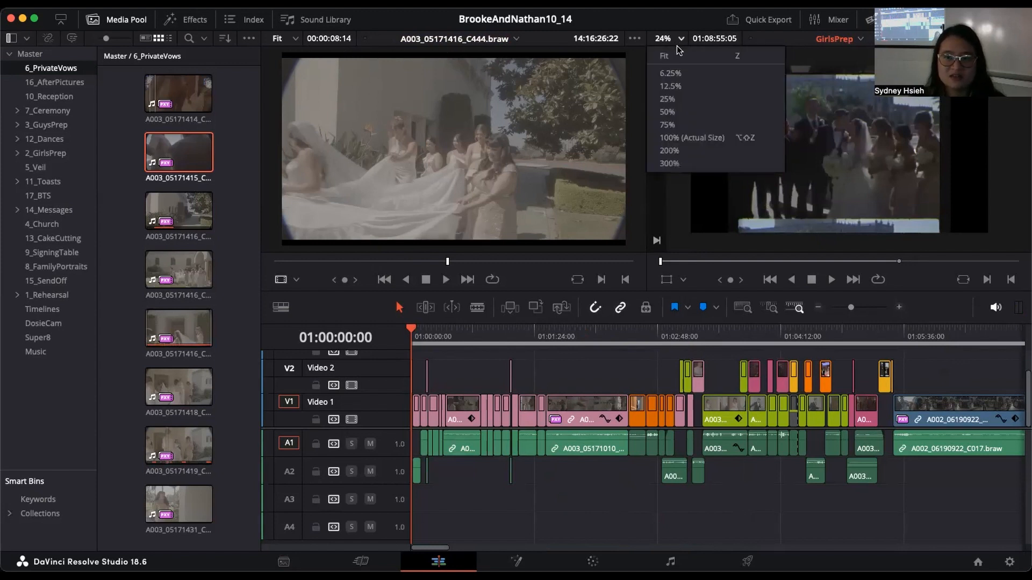
pyautogui.click(666, 56)
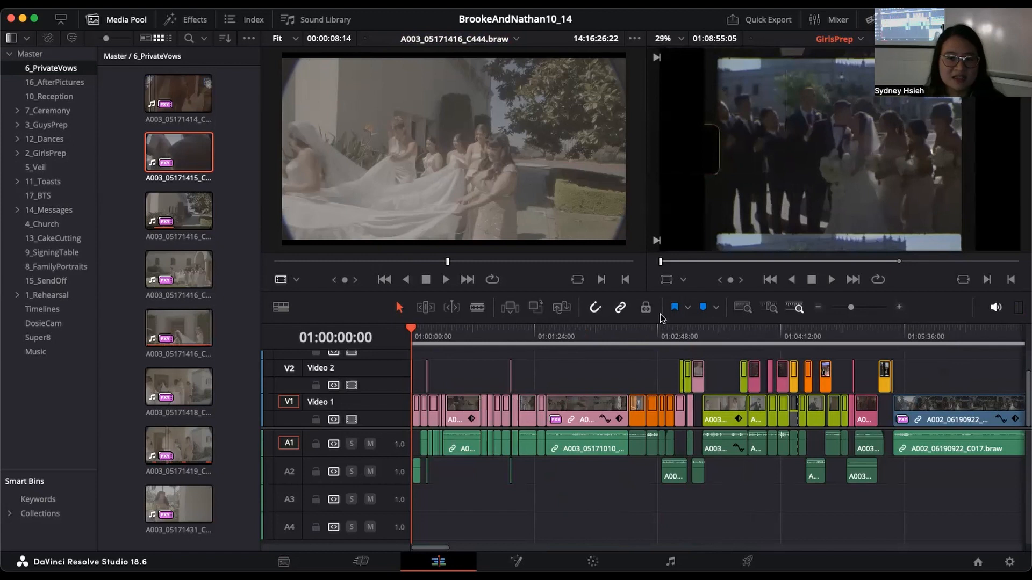
pyautogui.scroll(-1, 687, 146)
pyautogui.click(684, 41)
pyautogui.click(678, 56)
pyautogui.click(681, 40)
pyautogui.click(680, 56)
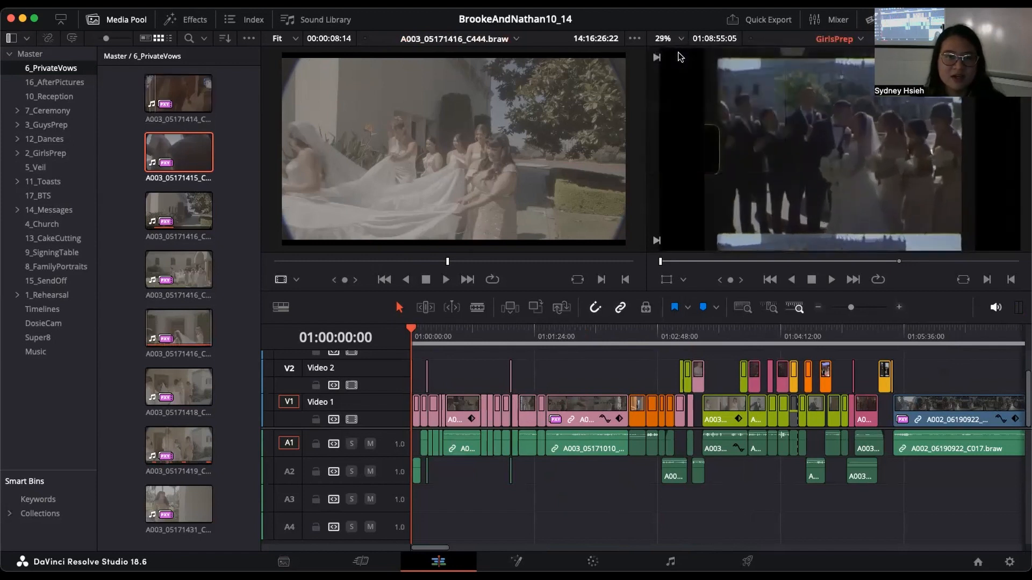
# Step: Show the effects library and examine its Audio FX, Effects, Generators and Toolbox categories
pyautogui.click(185, 19)
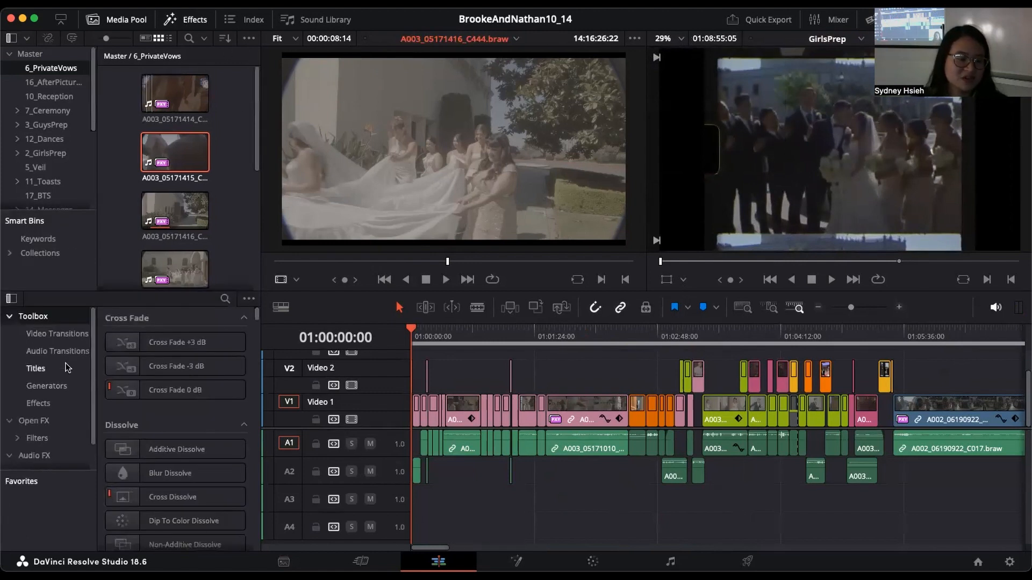
pyautogui.scroll(-2, 60, 375)
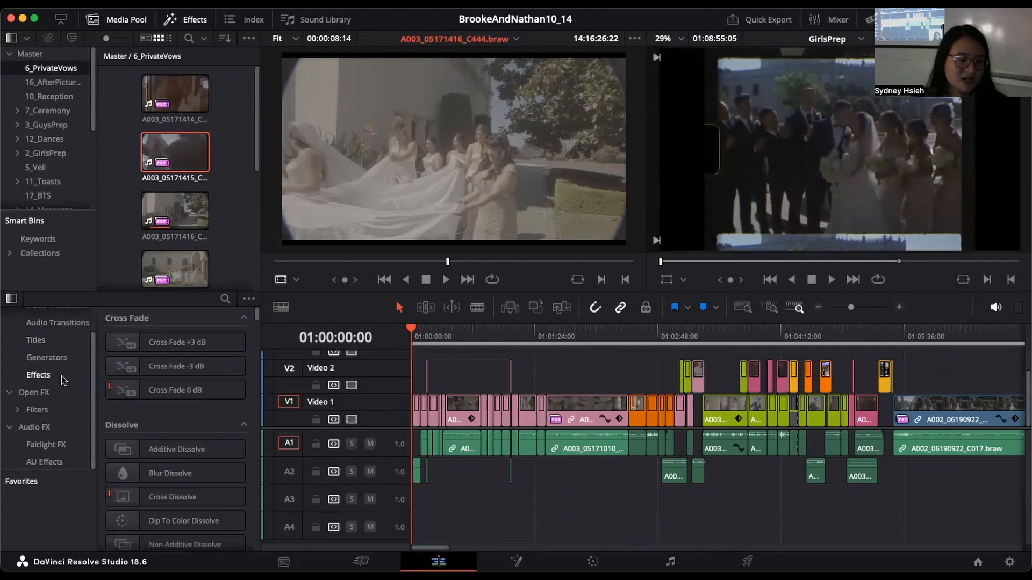
pyautogui.click(61, 392)
pyautogui.click(60, 426)
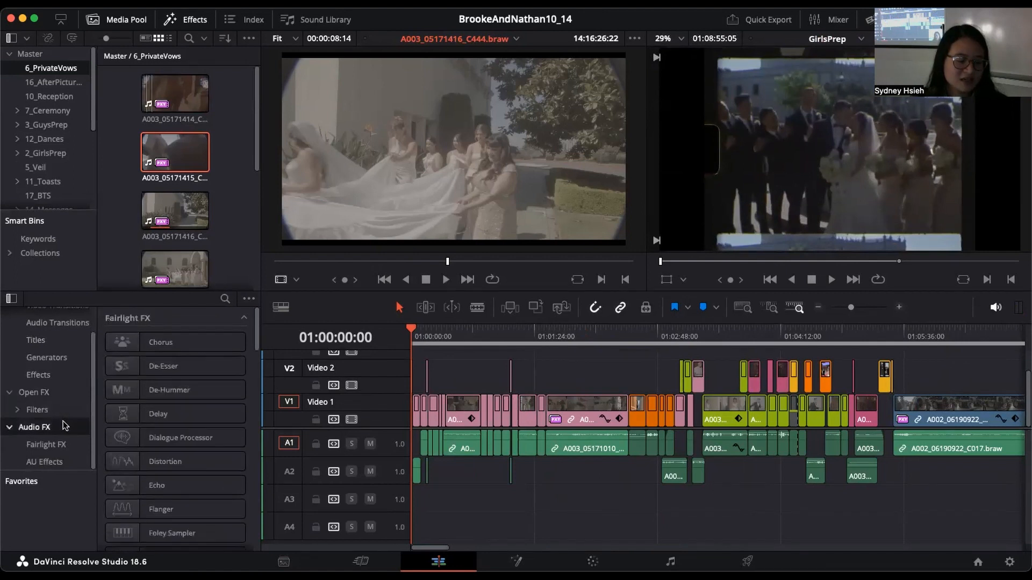
pyautogui.click(39, 375)
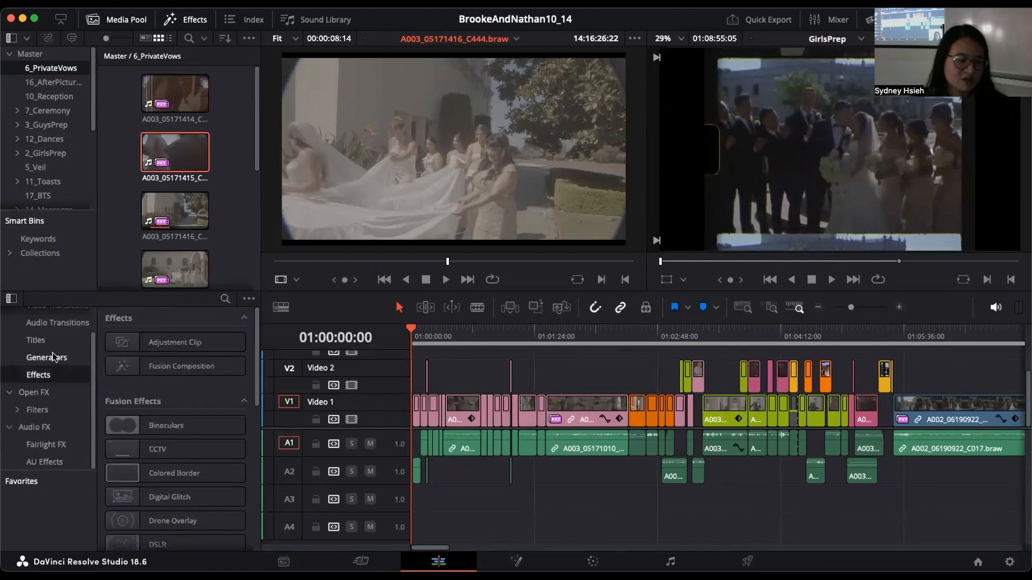
pyautogui.click(47, 358)
pyautogui.scroll(-3, 183, 442)
pyautogui.scroll(3, 182, 443)
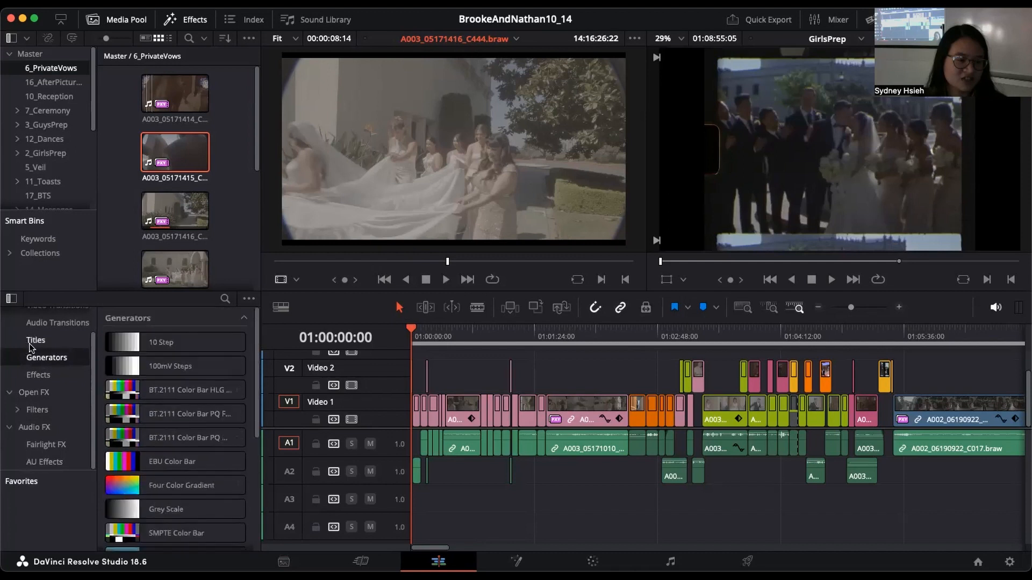
pyautogui.scroll(2, 29, 328)
pyautogui.click(32, 317)
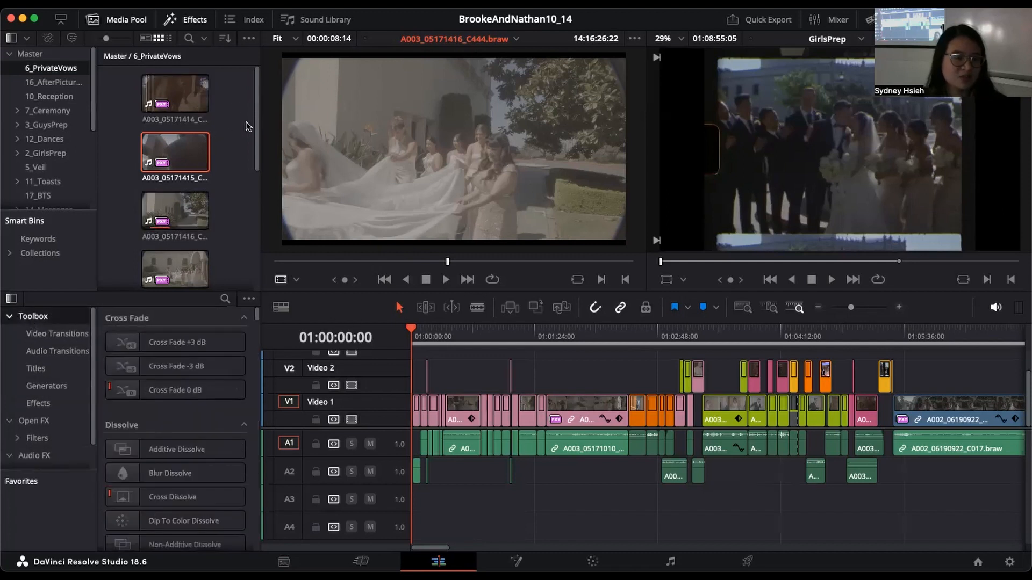
# Step: Load the first 6_PrivateVows clip into the source viewer and mark a 00:00:02:22 in-to-out range starting at 14:14:55:14
pyautogui.click(245, 126)
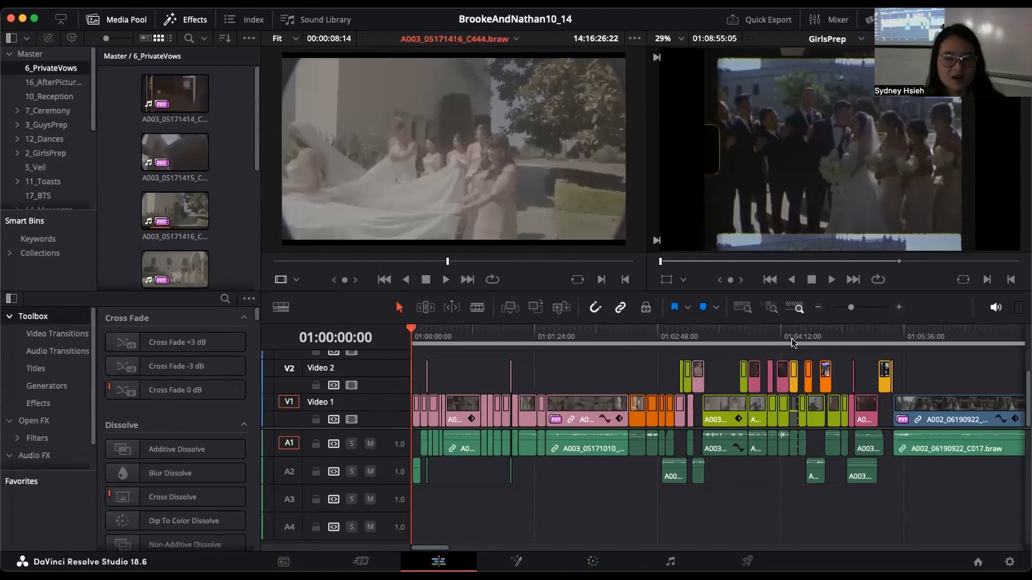
pyautogui.moveTo(850, 307); pyautogui.dragTo(848, 311)
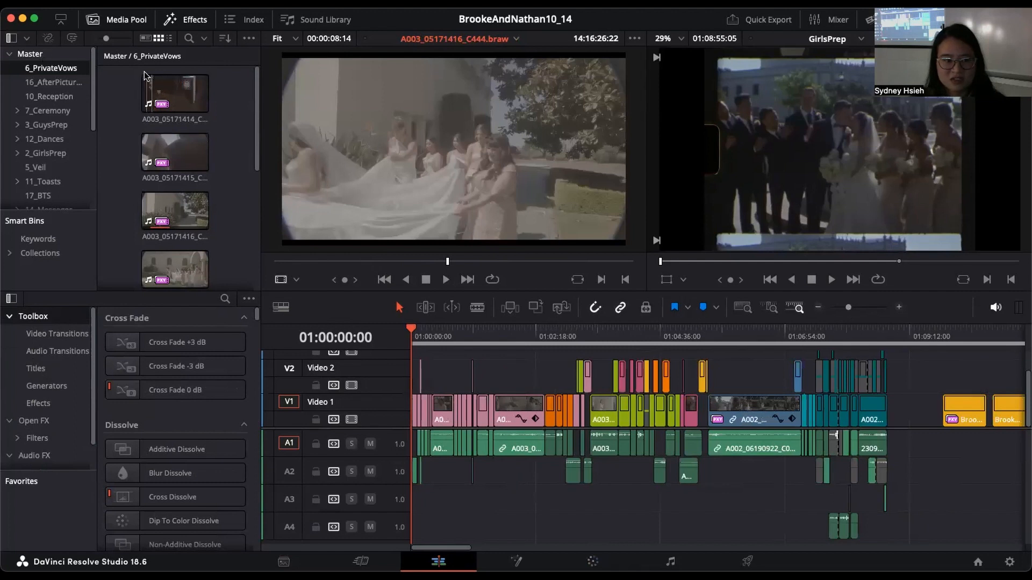
pyautogui.doubleClick(175, 92)
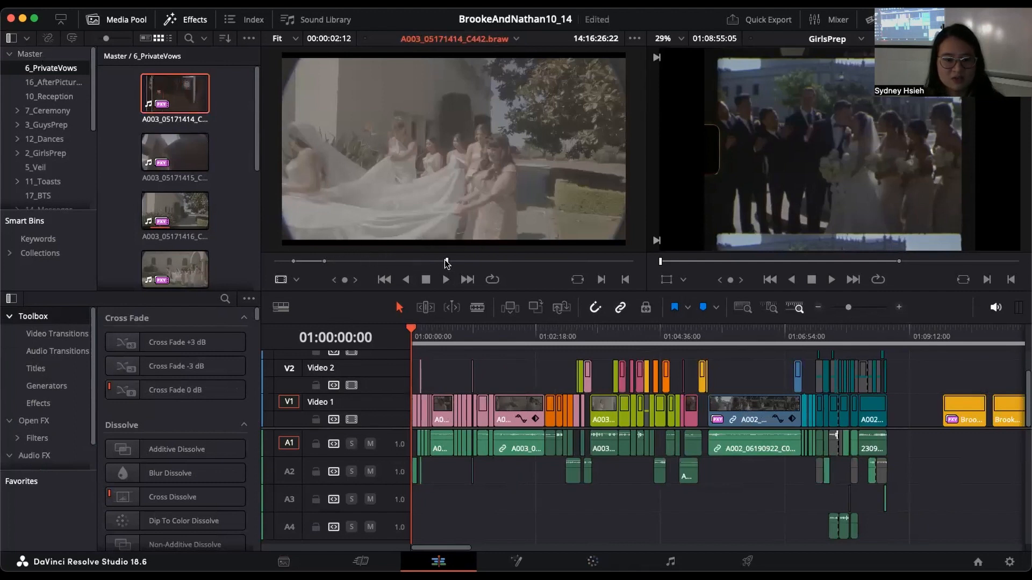
pyautogui.click(358, 261)
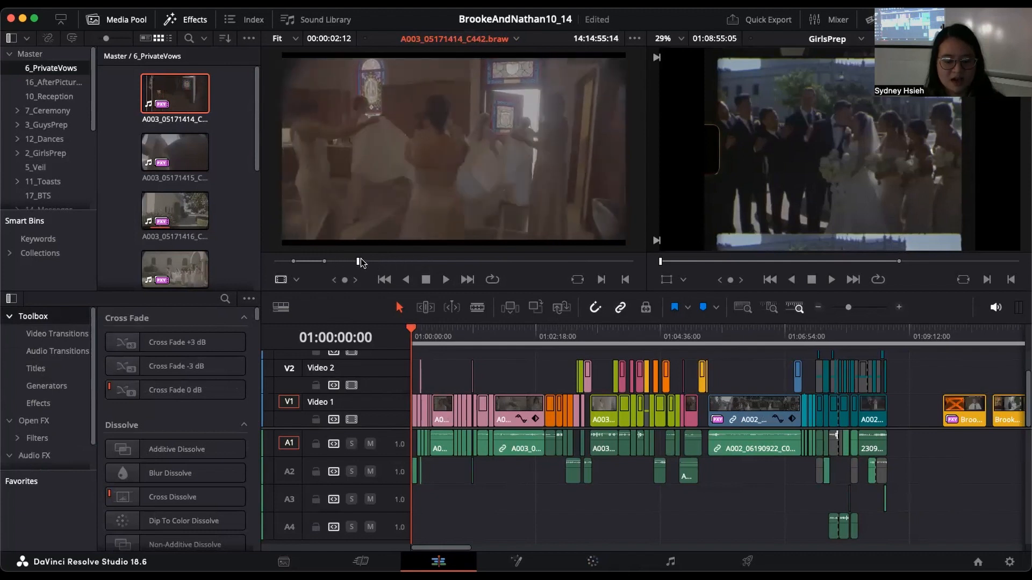
pyautogui.press('i')
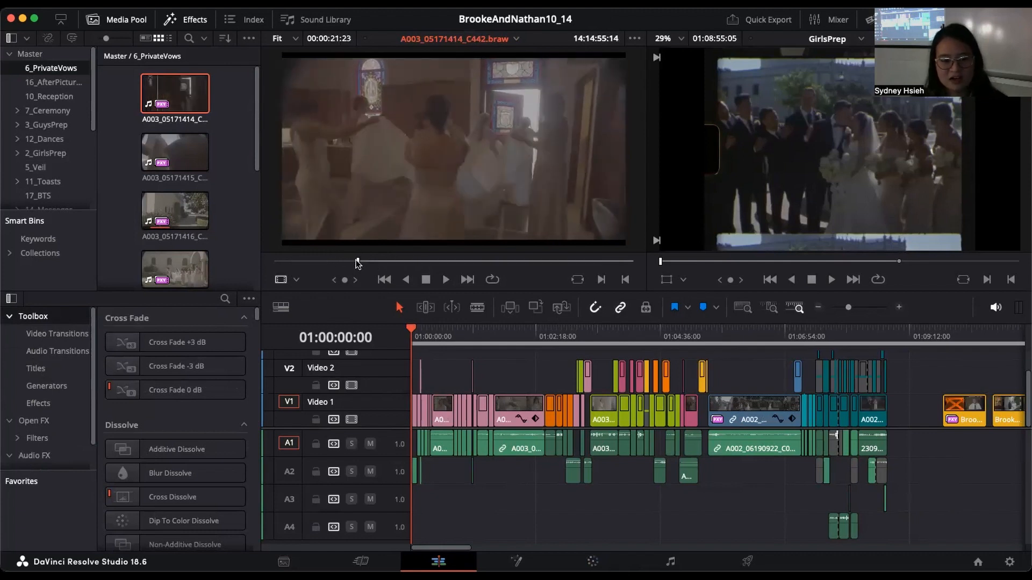
pyautogui.click(390, 263)
pyautogui.moveTo(389, 262)
pyautogui.mouseDown()
pyautogui.moveTo(365, 263)
pyautogui.moveTo(381, 263)
pyautogui.mouseUp()
pyautogui.press('o')
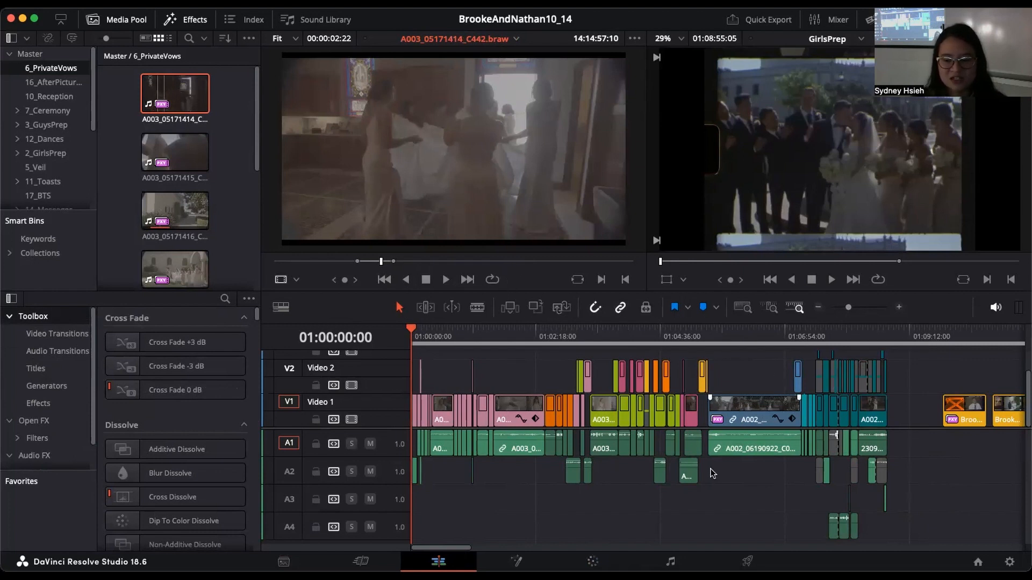
# Step: Select clips on Video 1 with linked selection toggled off and on, including the blue A002 clip, and leave linked selection on
pyautogui.moveTo(469, 549); pyautogui.dragTo(509, 552)
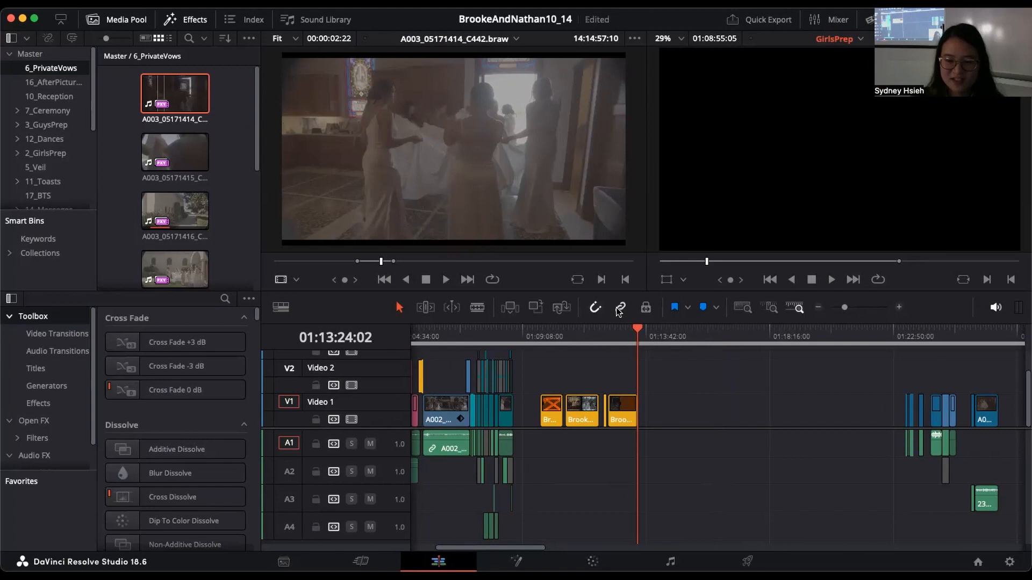
pyautogui.click(621, 309)
pyautogui.click(506, 414)
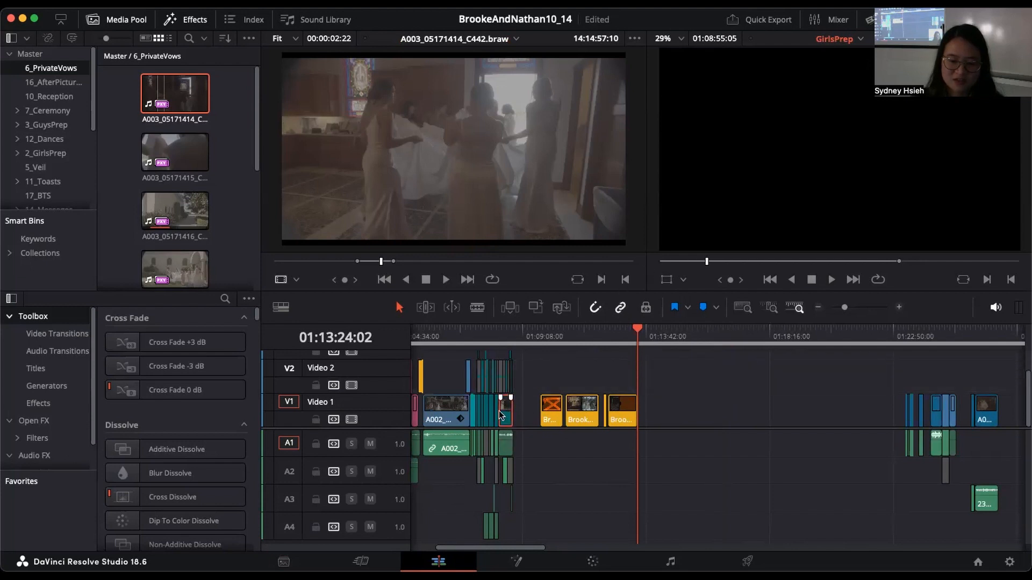
pyautogui.click(457, 404)
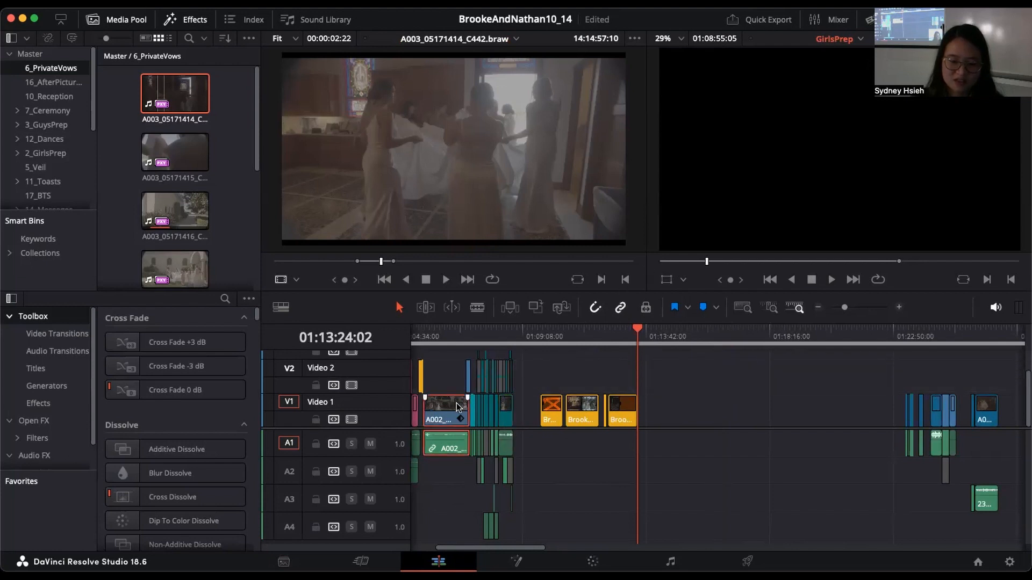
pyautogui.keyDown('alt'); pyautogui.click(446, 407); pyautogui.keyUp('alt')
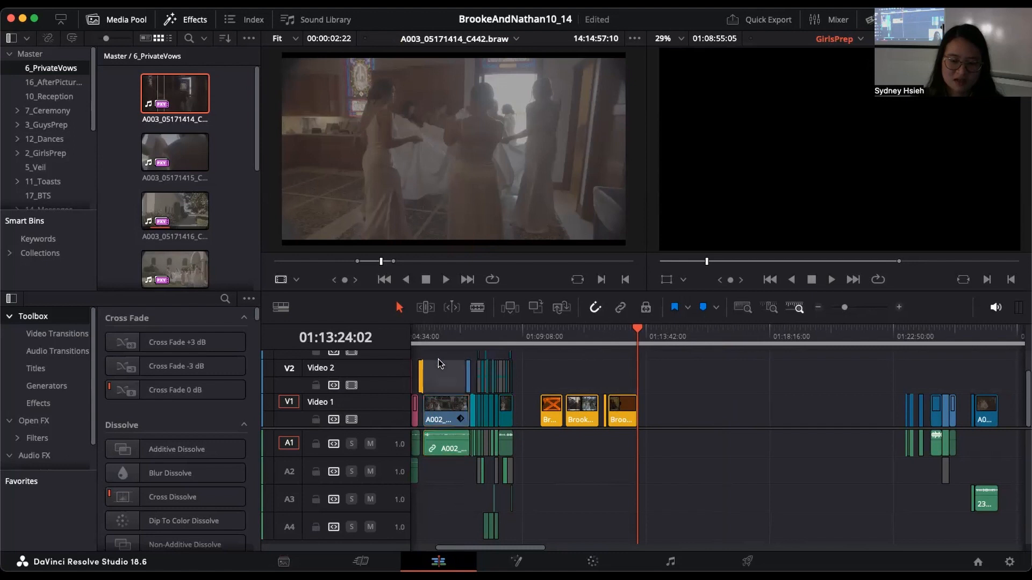
pyautogui.click(619, 308)
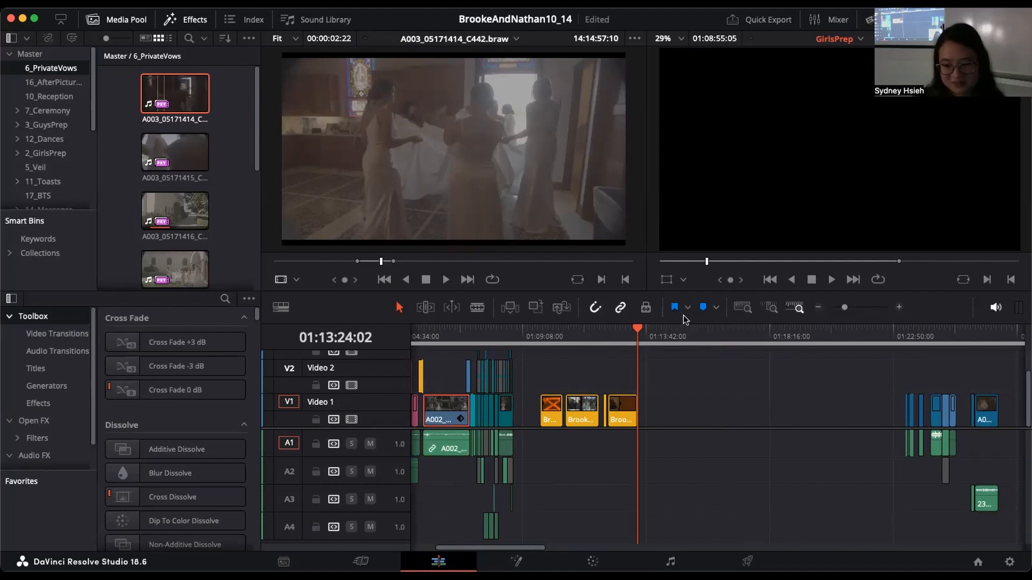
# Step: Look up the commands assigned to the Q and W keys in Keyboard Customization
pyautogui.moveTo(845, 308)
pyautogui.mouseDown()
pyautogui.moveTo(856, 310)
pyautogui.moveTo(845, 316)
pyautogui.mouseUp()
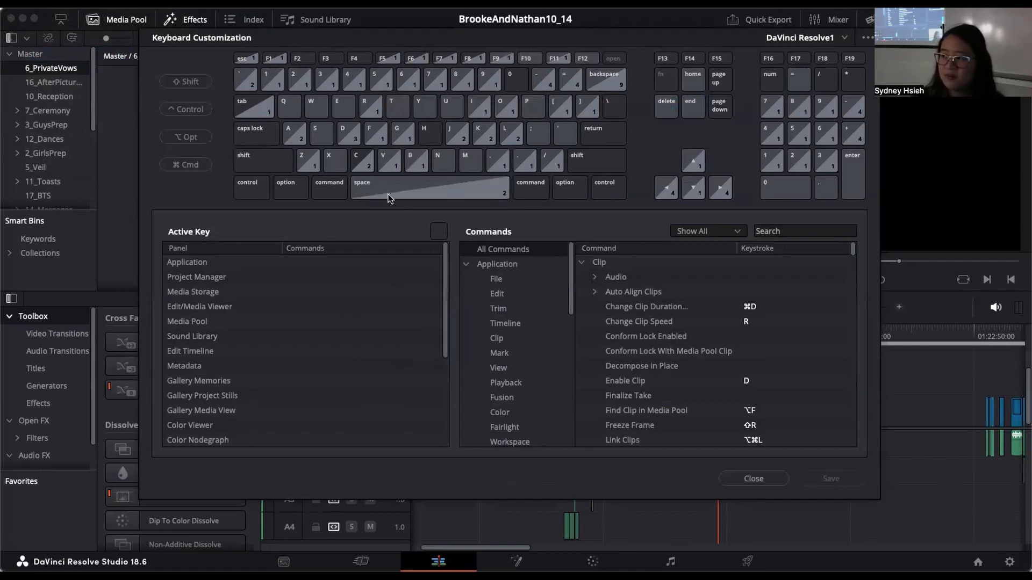
pyautogui.click(291, 107)
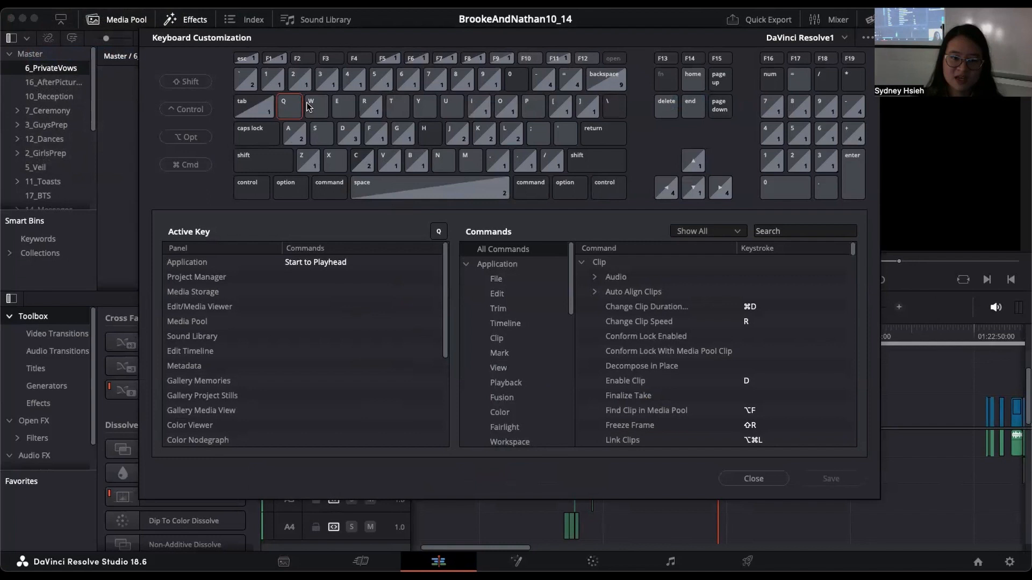
pyautogui.click(329, 109)
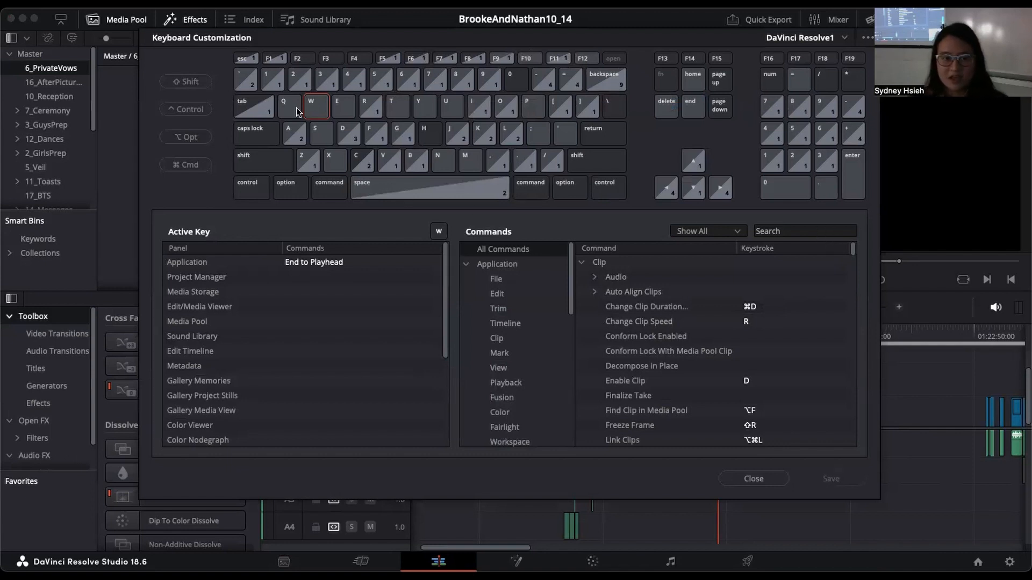
# Step: Search the keyboard commands for "start to p", check the Ripple trim shortcut, and close Keyboard Customization
pyautogui.click(791, 230)
pyautogui.write('start')
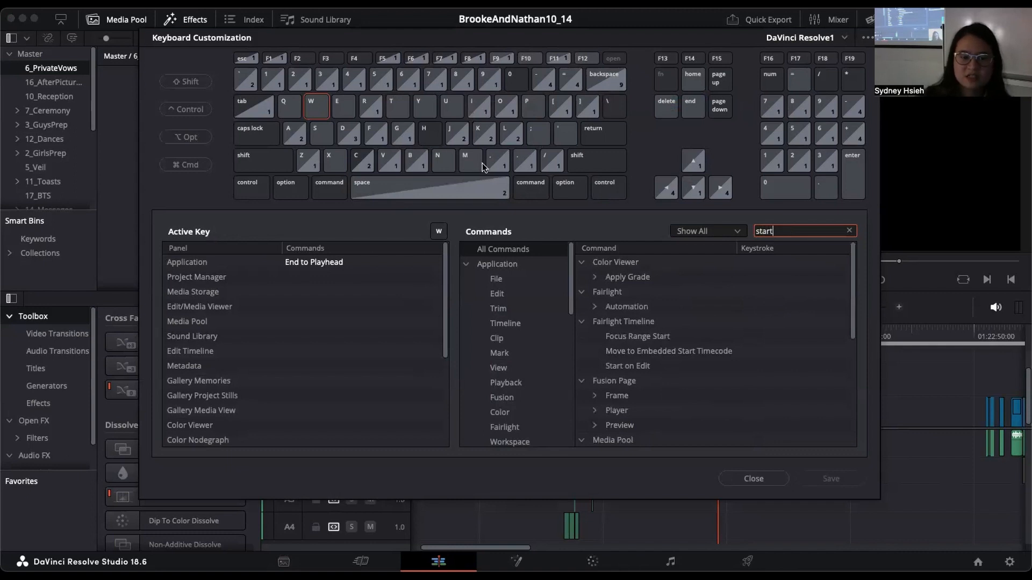
pyautogui.write(' to p')
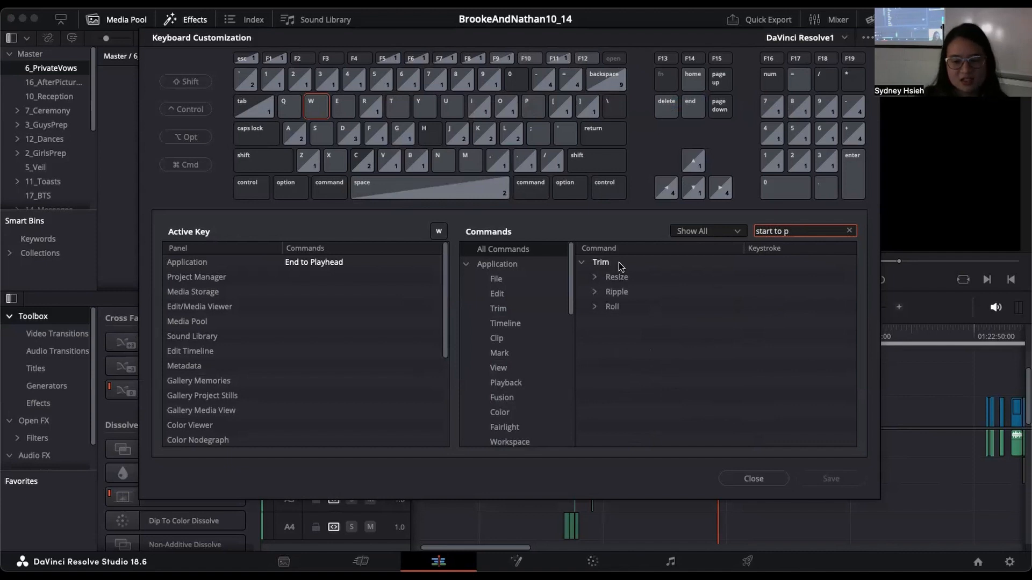
pyautogui.click(594, 292)
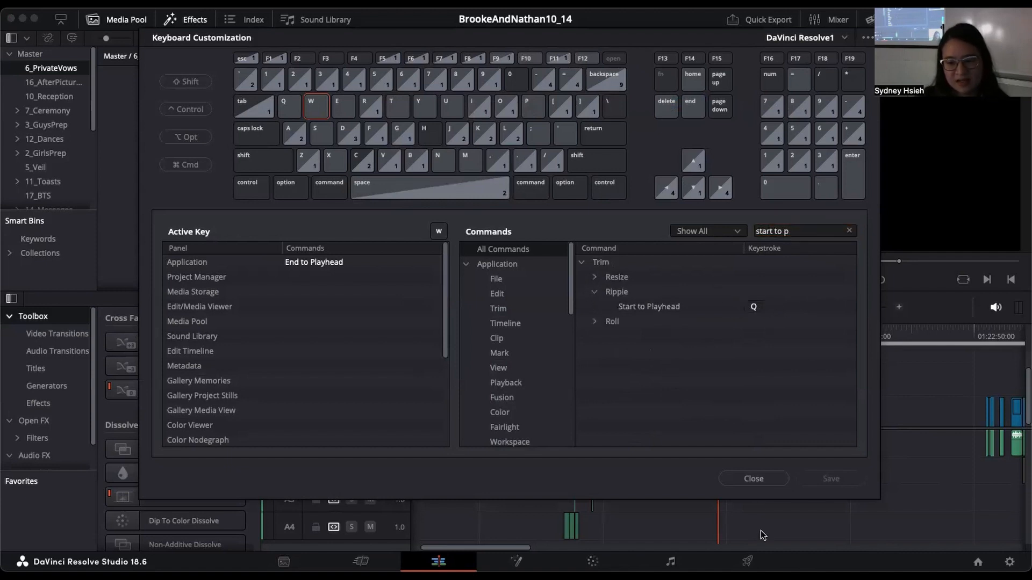
pyautogui.click(763, 479)
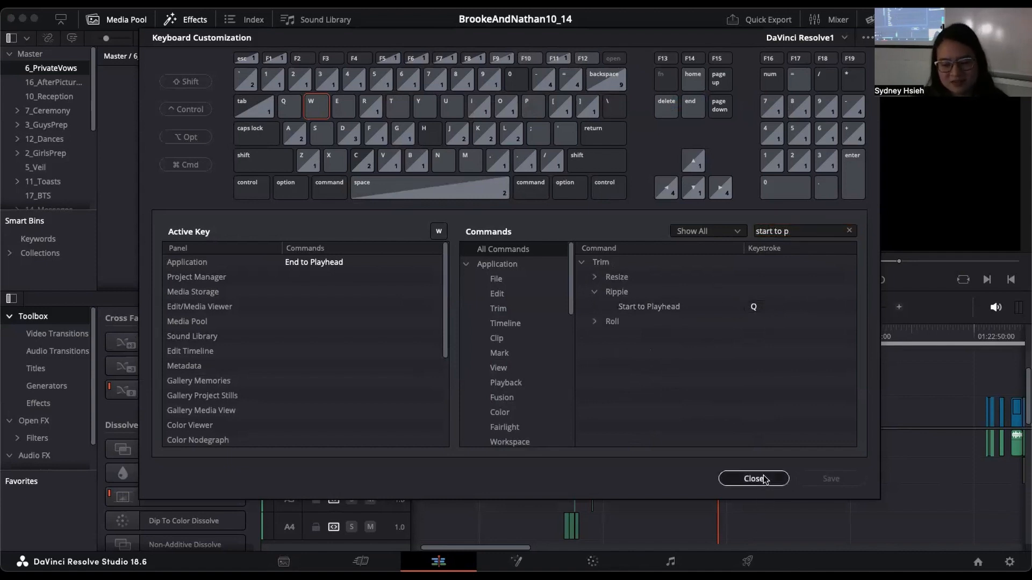
# Step: Split the isolated A003_05171414_C442 clip on Video 1 and its linked audio at 01:14:17:22
pyautogui.click(899, 307)
pyautogui.moveTo(874, 337)
pyautogui.mouseDown()
pyautogui.moveTo(901, 340)
pyautogui.moveTo(889, 339)
pyautogui.mouseUp()
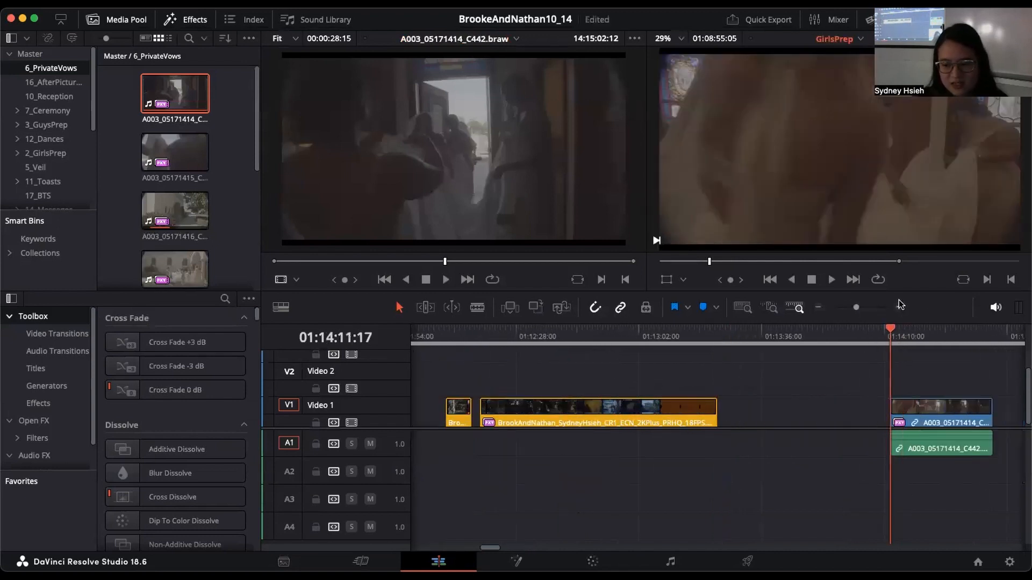
pyautogui.click(899, 307)
pyautogui.click(899, 307)
pyautogui.moveTo(729, 332); pyautogui.dragTo(753, 338)
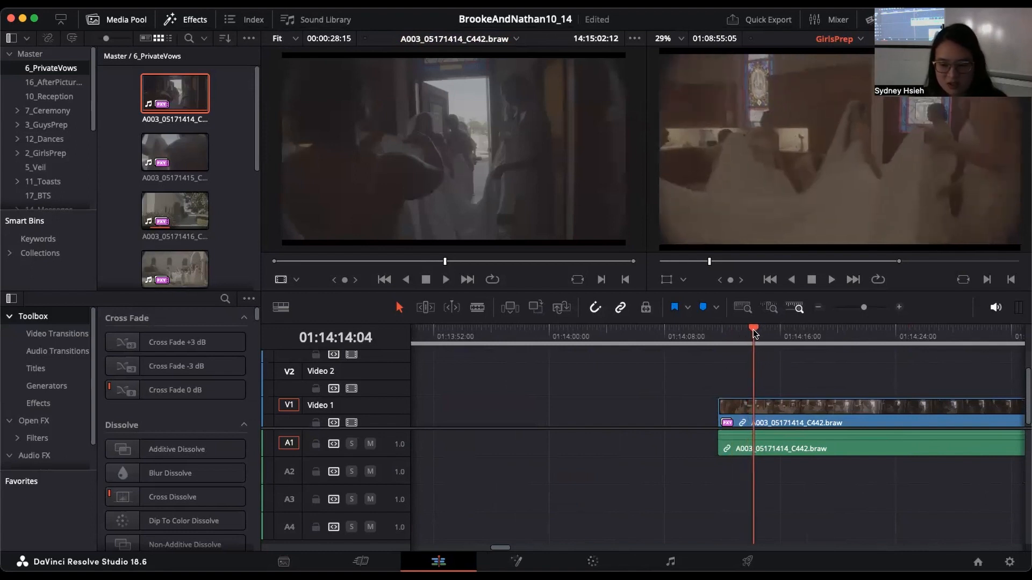
pyautogui.click(787, 379)
pyautogui.moveTo(792, 376); pyautogui.dragTo(808, 377)
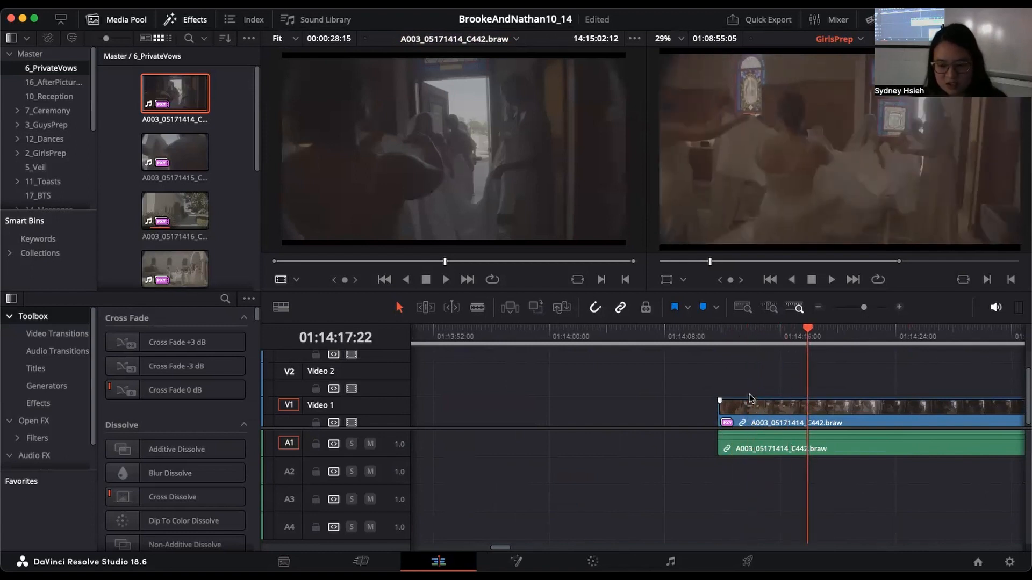
pyautogui.click(752, 409)
pyautogui.press('super+b')
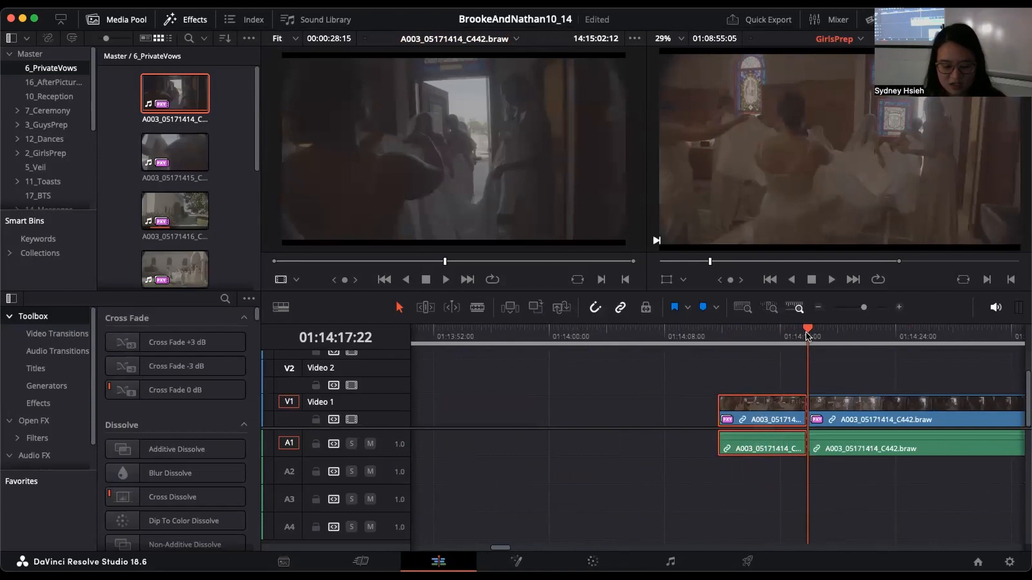
# Step: Make a second cut through the A003_05171414_C442 clip and its audio at 01:14:21:16
pyautogui.moveTo(808, 333); pyautogui.dragTo(861, 334)
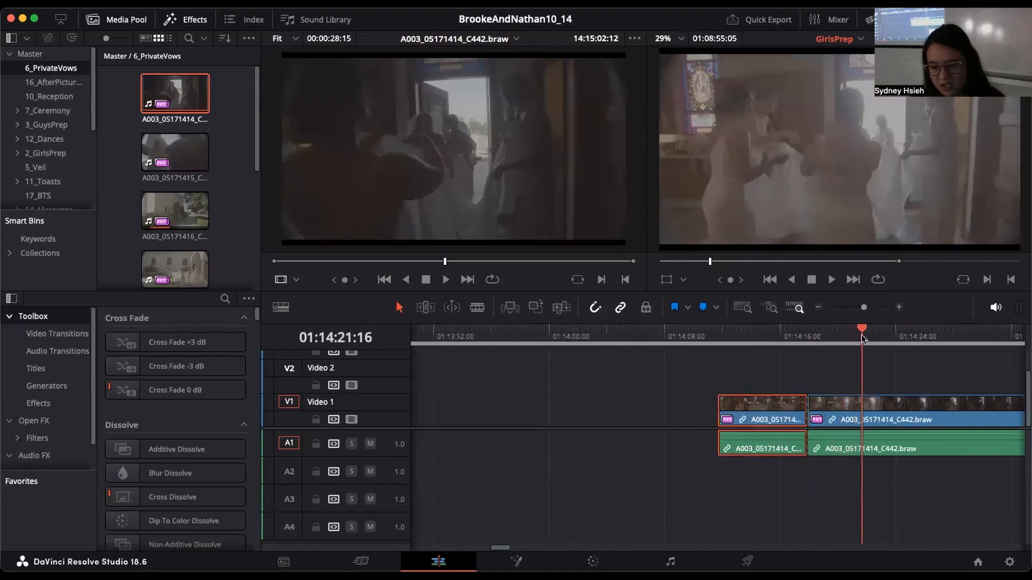
pyautogui.click(876, 363)
pyautogui.press('super+b')
# Step: Delete the middle piece of the A003 clip and move the last piece earlier to close the gap
pyautogui.click(838, 445)
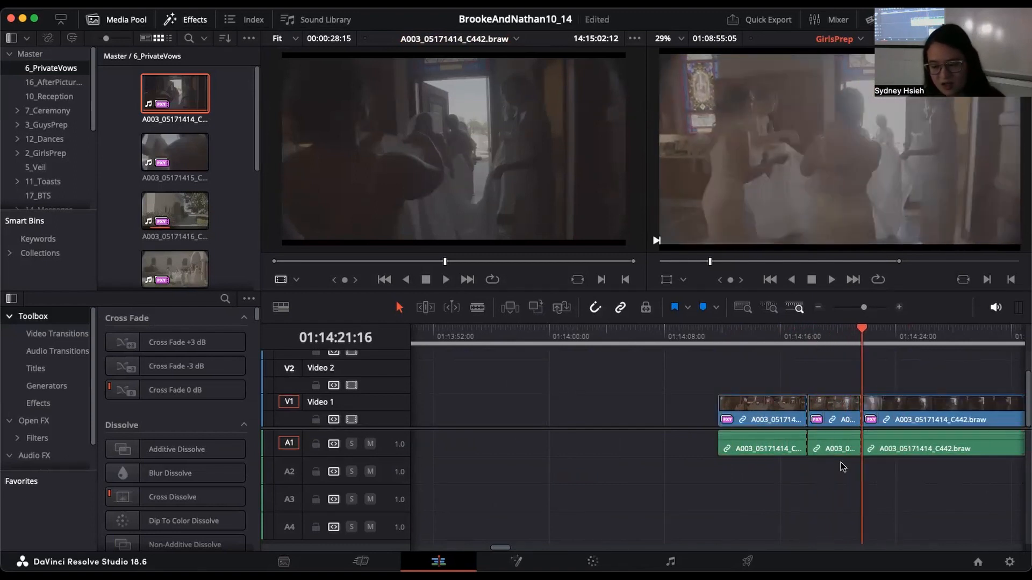
pyautogui.press('BackSpace')
pyautogui.click(871, 418)
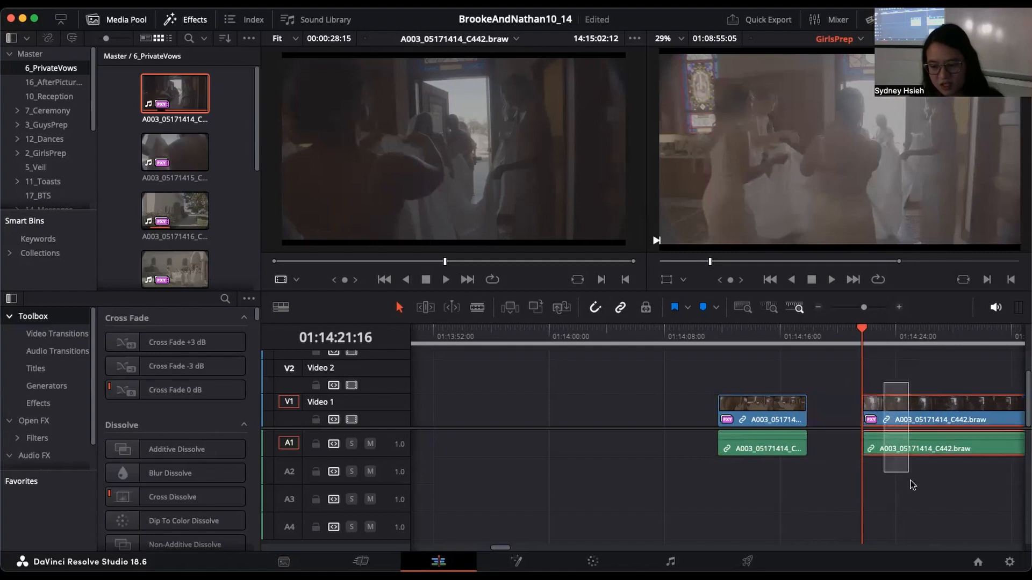
pyautogui.moveTo(928, 412); pyautogui.dragTo(873, 412)
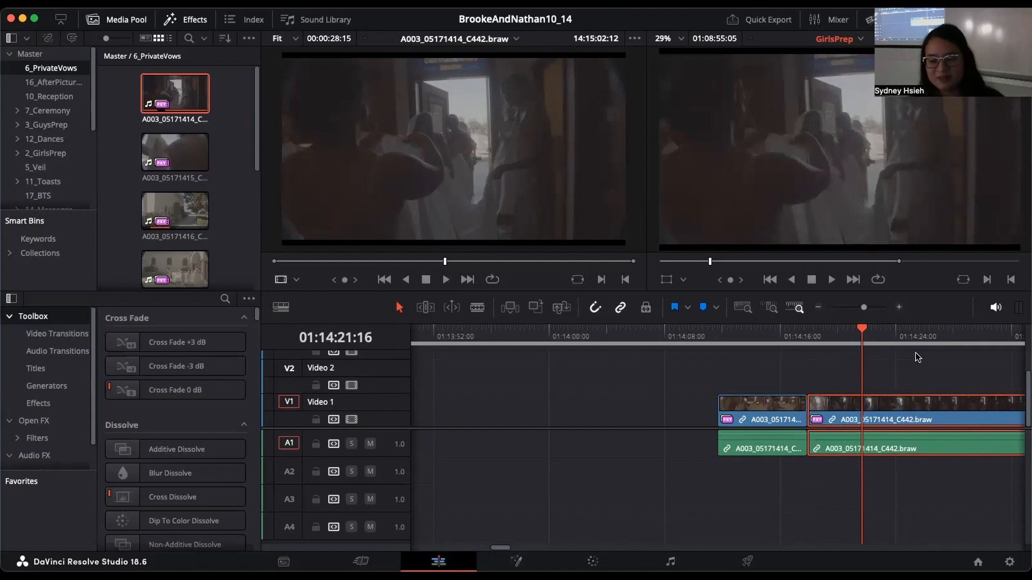
# Step: Split the last piece of the A003 clip at 01:14:21:16 and select the part after the cut
pyautogui.press('super+b')
pyautogui.moveTo(863, 332); pyautogui.dragTo(907, 363)
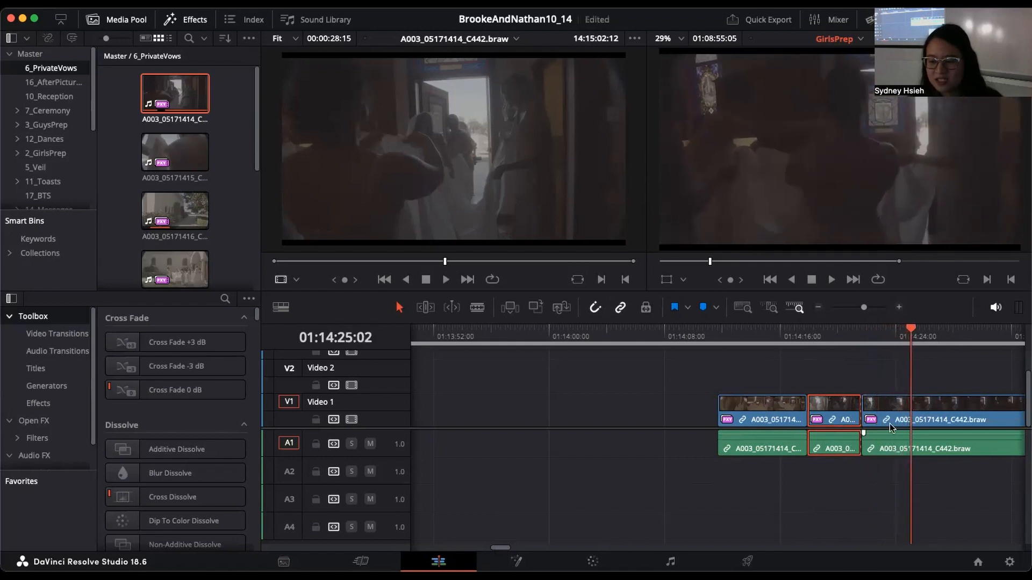
pyautogui.click(971, 437)
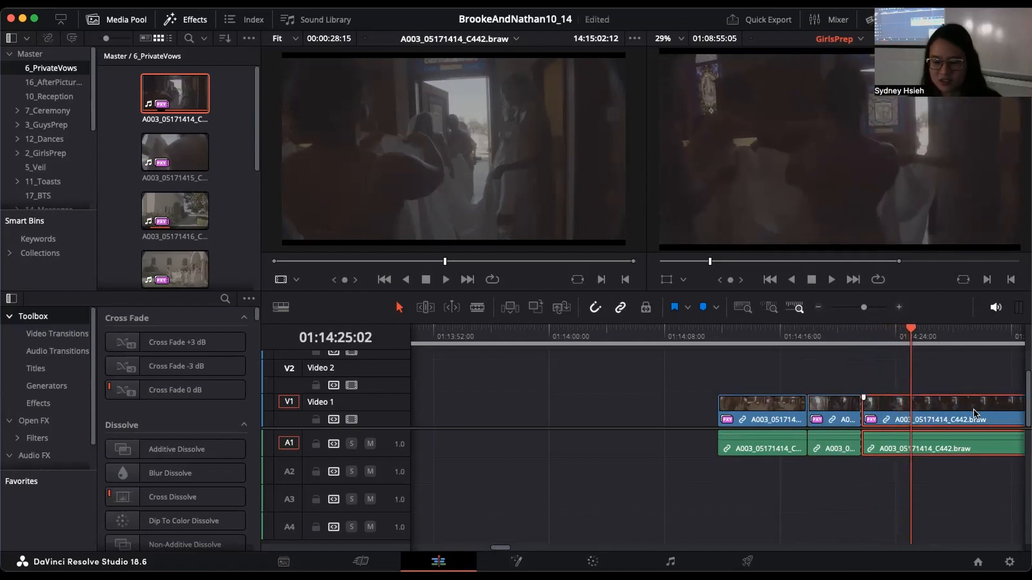
# Step: Try trimming the end of the last A003 piece to the playhead at 01:14:25:12, and undo the trim
pyautogui.press('Up')
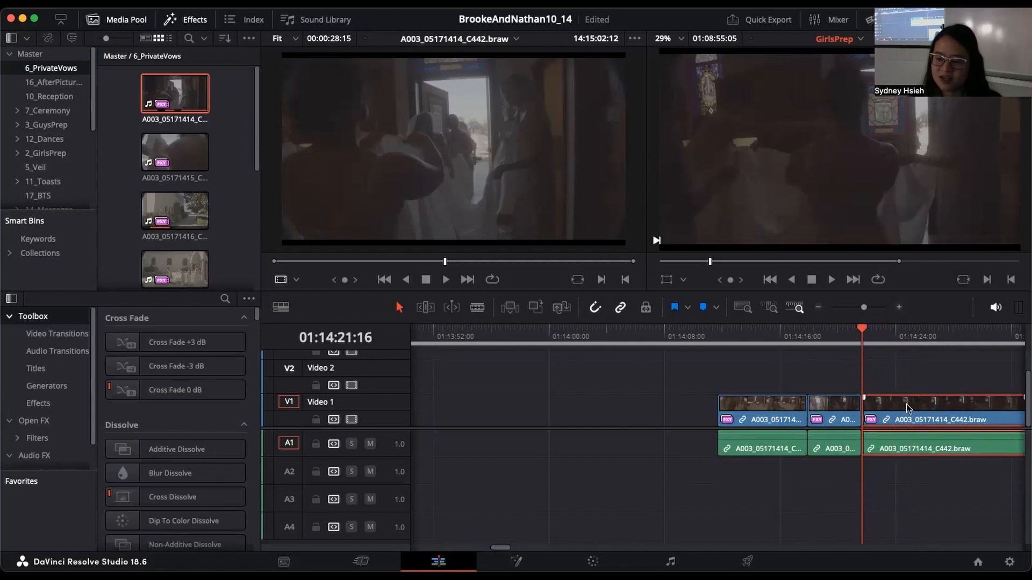
pyautogui.moveTo(870, 335); pyautogui.dragTo(915, 336)
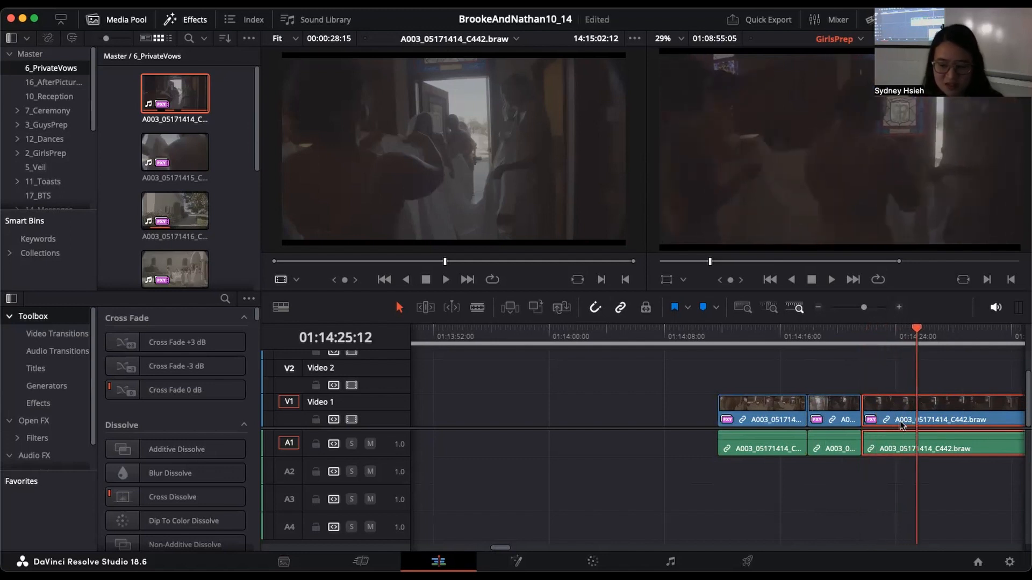
pyautogui.hotkey('shift', ']')
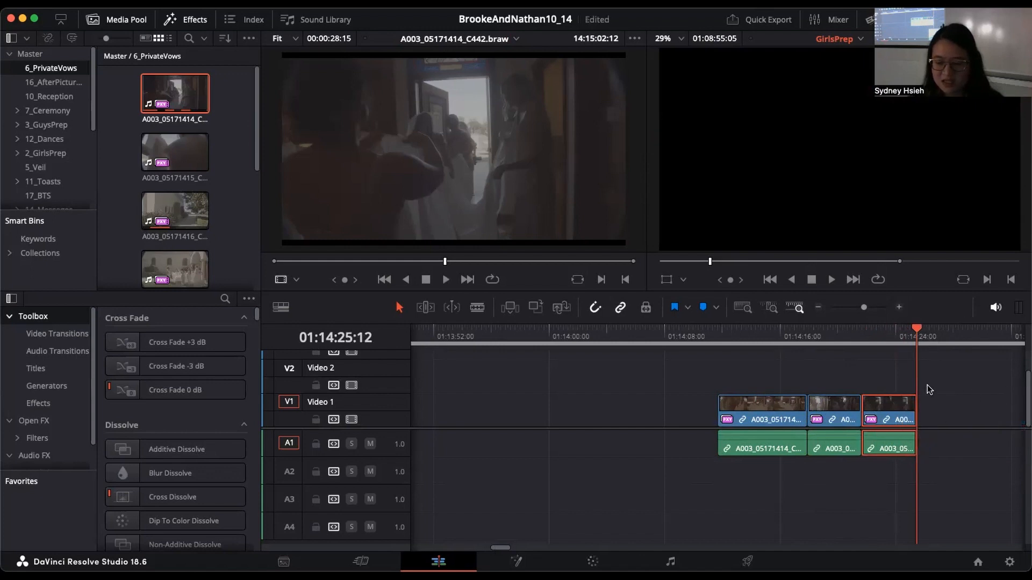
pyautogui.press('super+z')
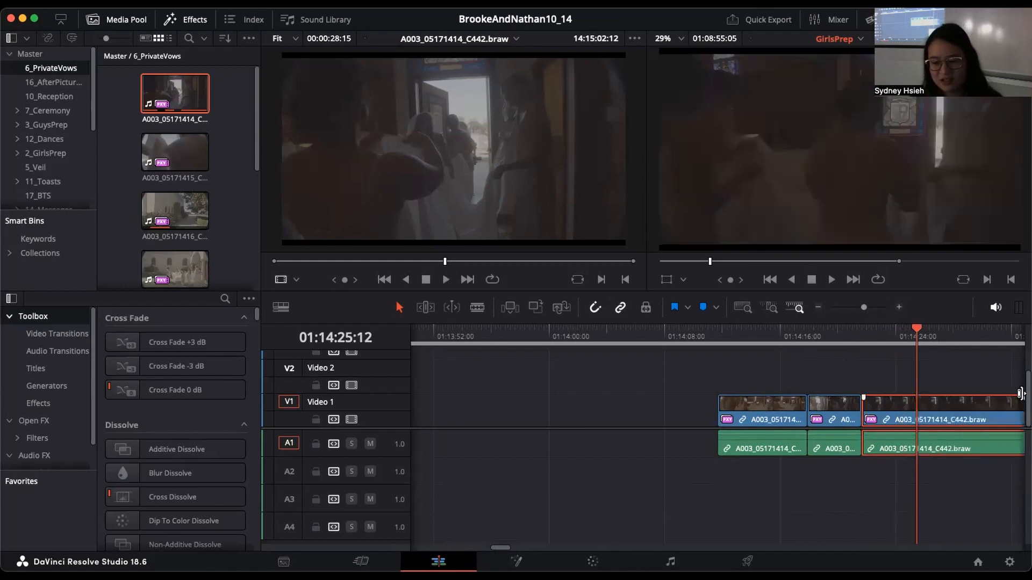
# Step: Select all three A003 pieces, only the last one, and finally the last two with the playhead at 01:14:19:13
pyautogui.click(893, 343)
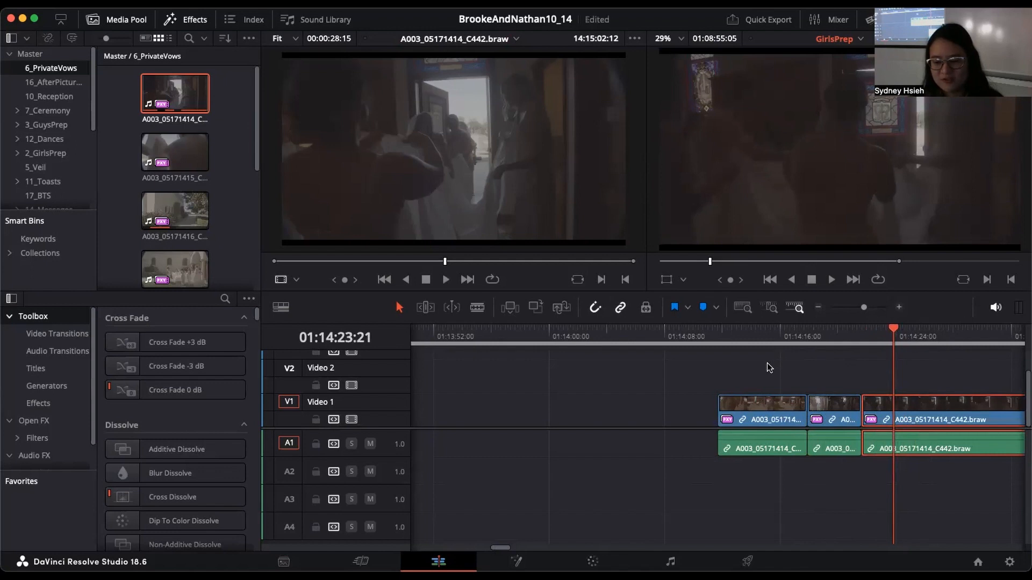
pyautogui.moveTo(767, 365); pyautogui.dragTo(901, 409)
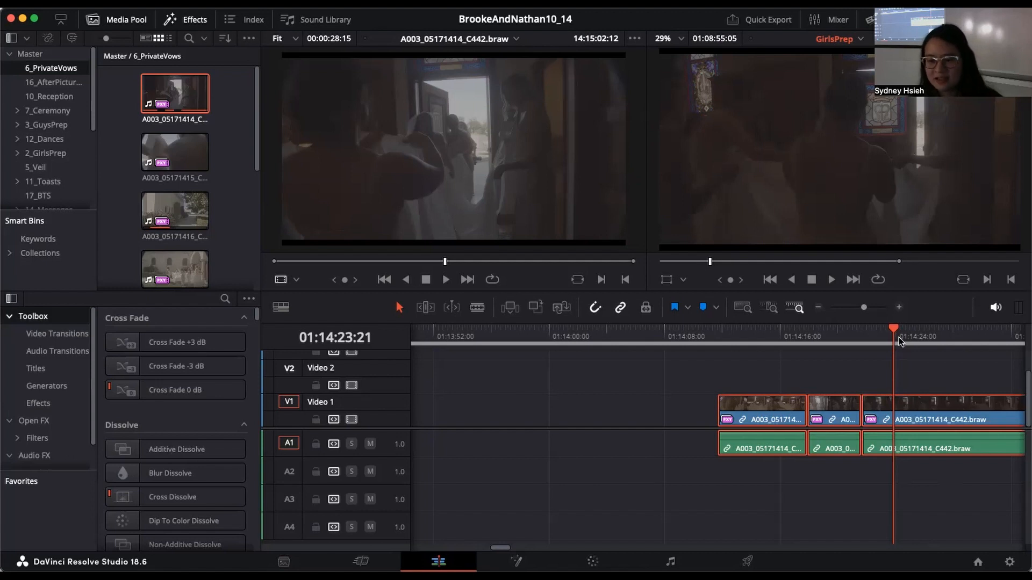
pyautogui.click(951, 404)
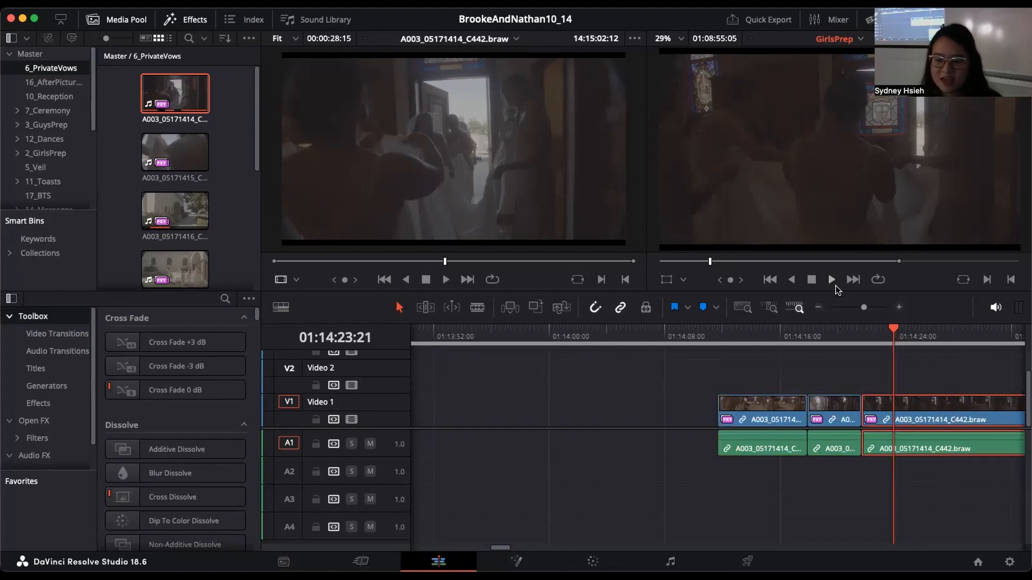
pyautogui.click(819, 307)
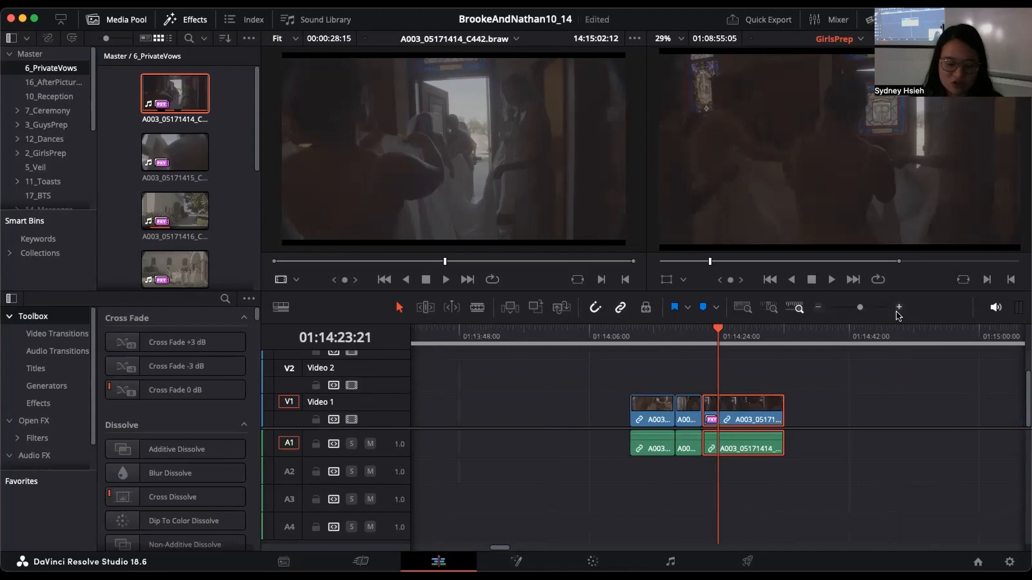
pyautogui.click(675, 333)
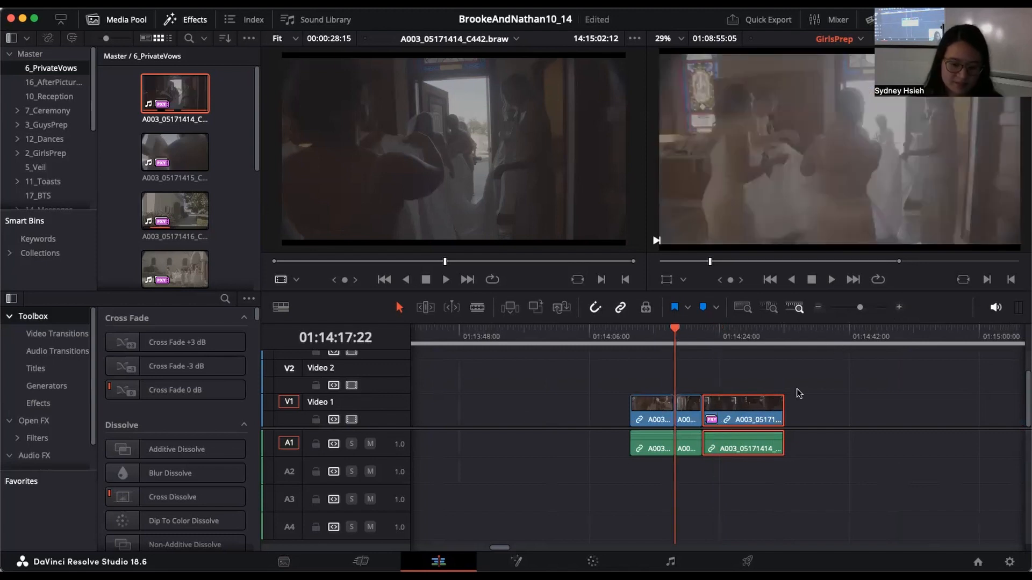
pyautogui.moveTo(725, 337); pyautogui.dragTo(685, 340)
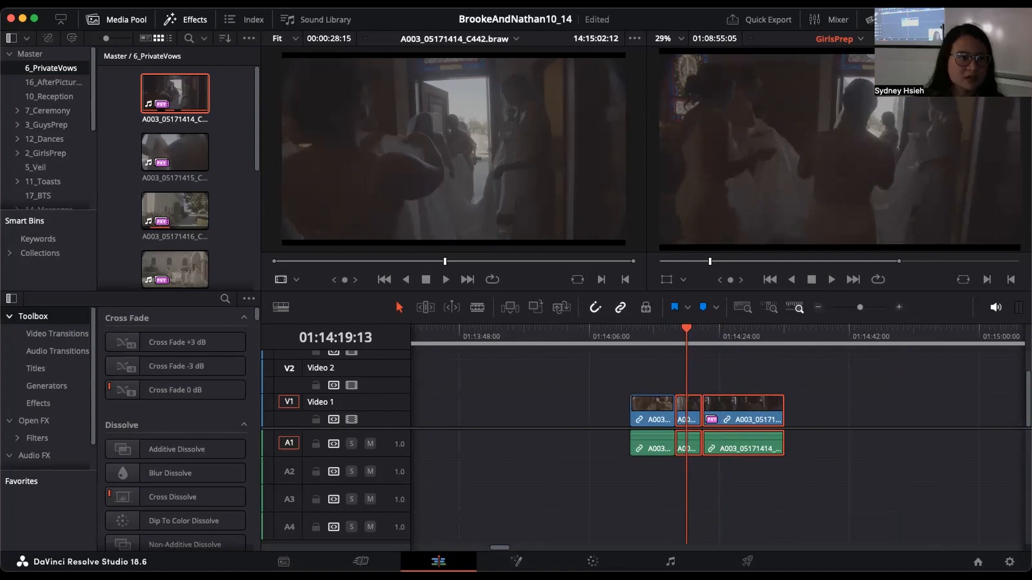
# Step: Look up the command assigned to the A key in Keyboard Customization and close the dialog
pyautogui.click(70, 51)
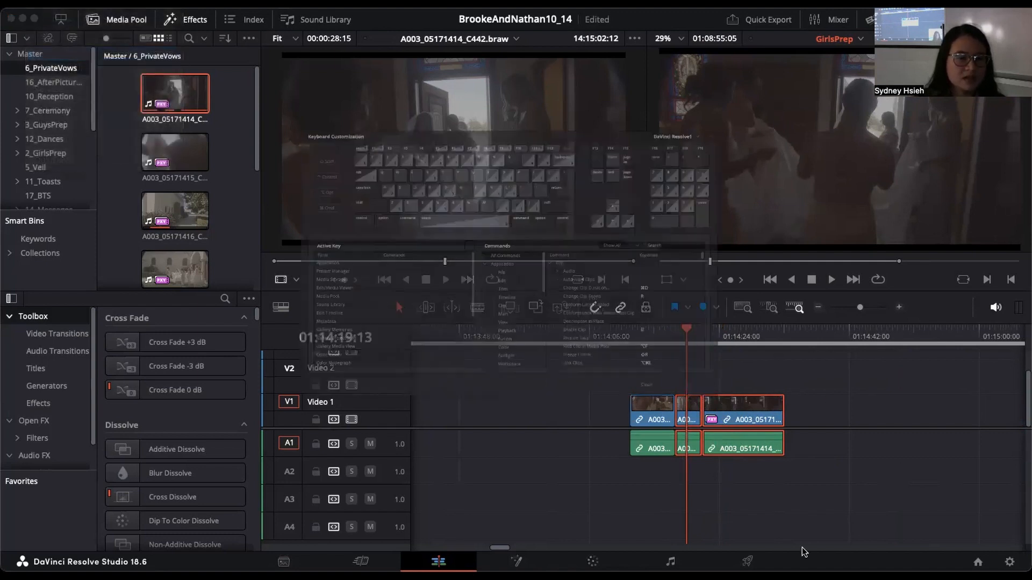
pyautogui.click(305, 134)
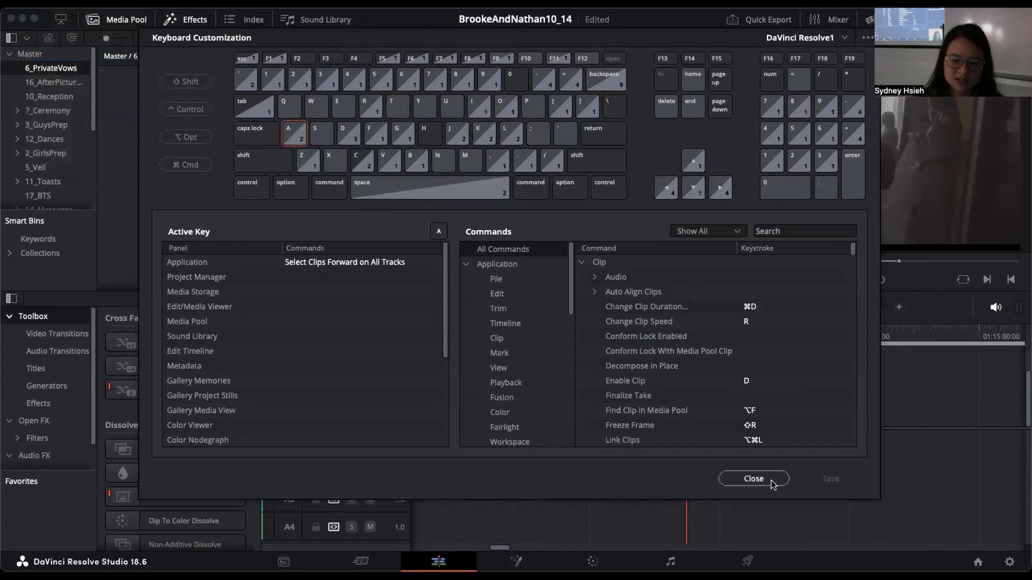
pyautogui.click(771, 479)
# Step: Select the last two A003 pieces and shift them about two seconds earlier, so the third starts at 01:14:19:13, leaving all pieces deselected
pyautogui.moveTo(722, 404); pyautogui.dragTo(761, 434)
pyautogui.click(762, 364)
pyautogui.press('a')
pyautogui.click(750, 392)
pyautogui.moveTo(828, 393); pyautogui.dragTo(645, 437)
pyautogui.click(681, 388)
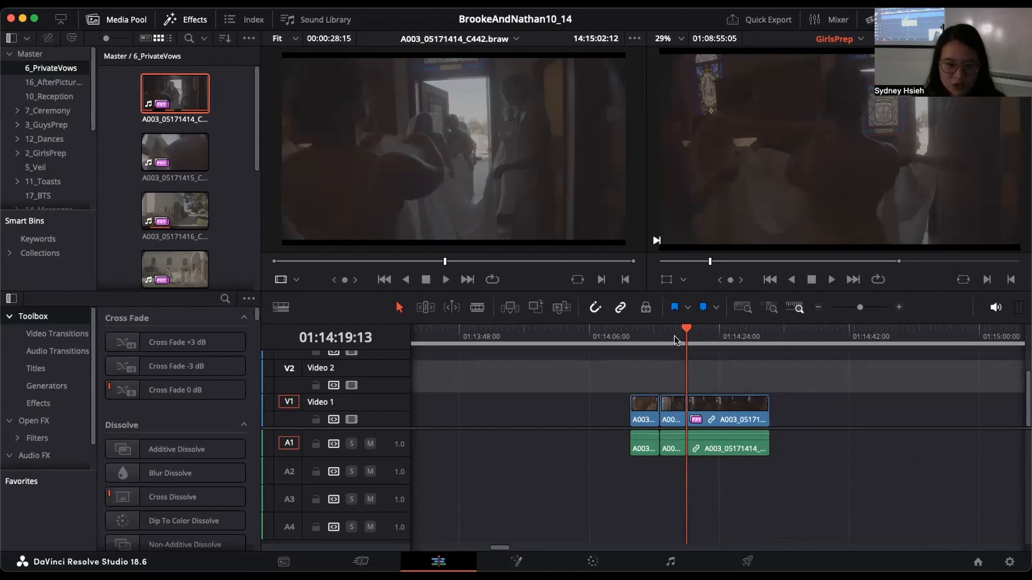
# Step: Play the A003 pieces forward in the timeline at normal, 2x and 4x speed, and stop playback
pyautogui.press('l')
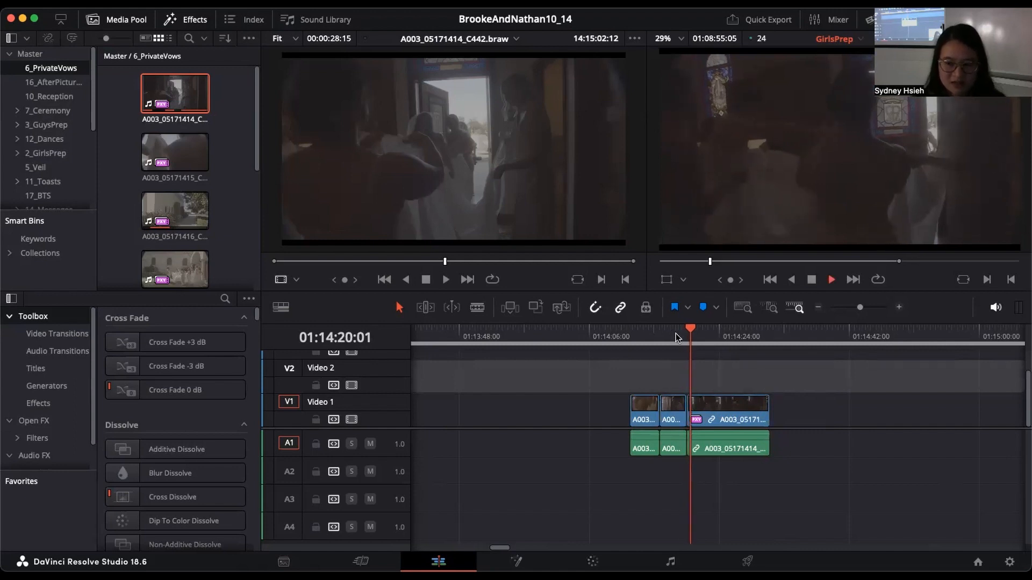
pyautogui.press('l')
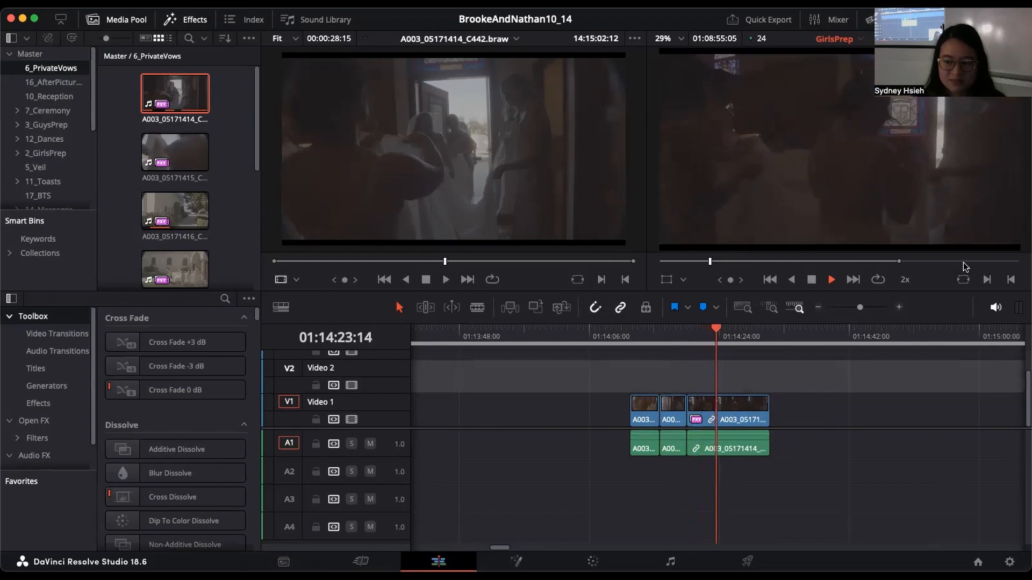
pyautogui.click(667, 340)
pyautogui.press('l')
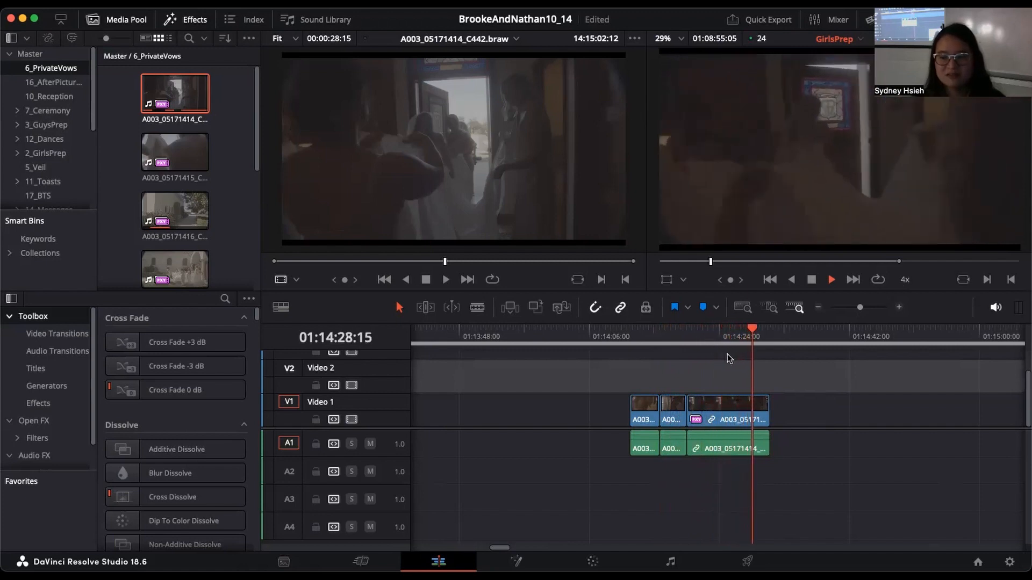
pyautogui.press('l')
pyautogui.press('k')
# Step: Add a timeline marker at 01:14:21:21, over the third A003 piece
pyautogui.moveTo(716, 337); pyautogui.dragTo(702, 337)
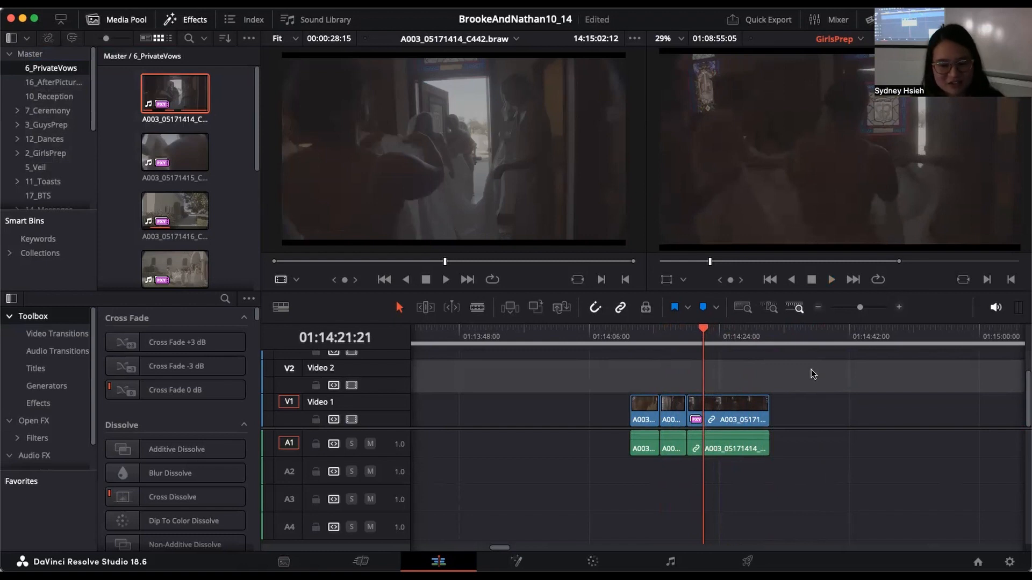
pyautogui.press('m')
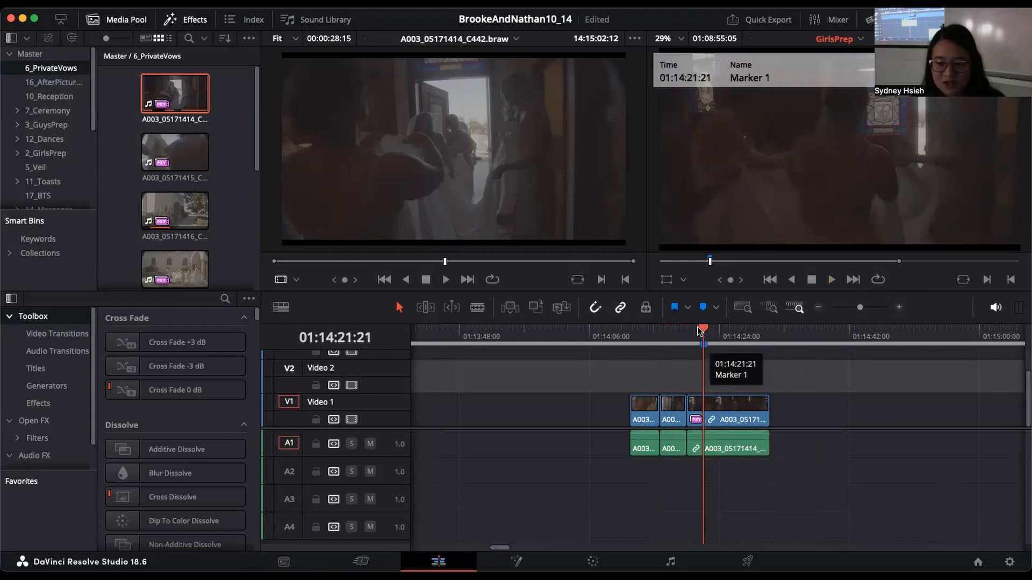
# Step: Move the third A003 piece about two seforward so that it starts at the marker at 01:14:21:21
pyautogui.moveTo(706, 325)
pyautogui.mouseDown()
pyautogui.moveTo(718, 324)
pyautogui.moveTo(686, 333)
pyautogui.moveTo(698, 333)
pyautogui.mouseUp()
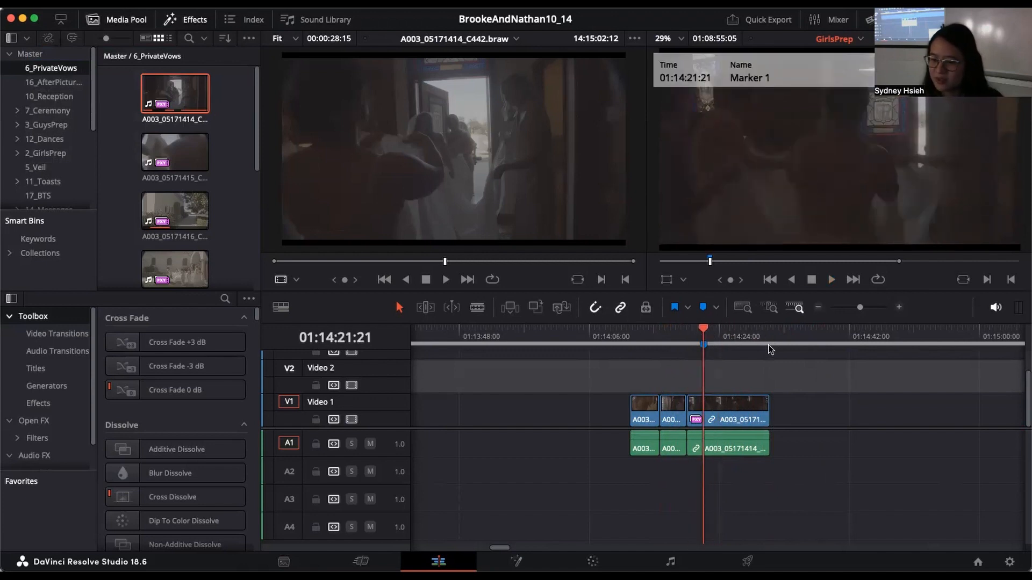
pyautogui.moveTo(731, 409); pyautogui.dragTo(748, 413)
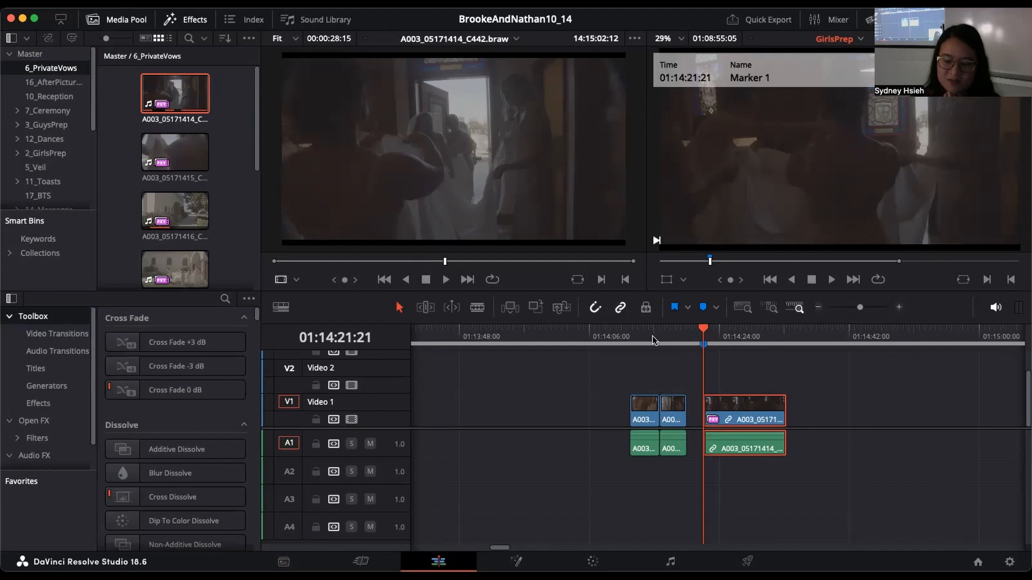
# Step: Select all three A003 pieces after the BrookAndNathan clips and delete them from the timeline
pyautogui.click(817, 310)
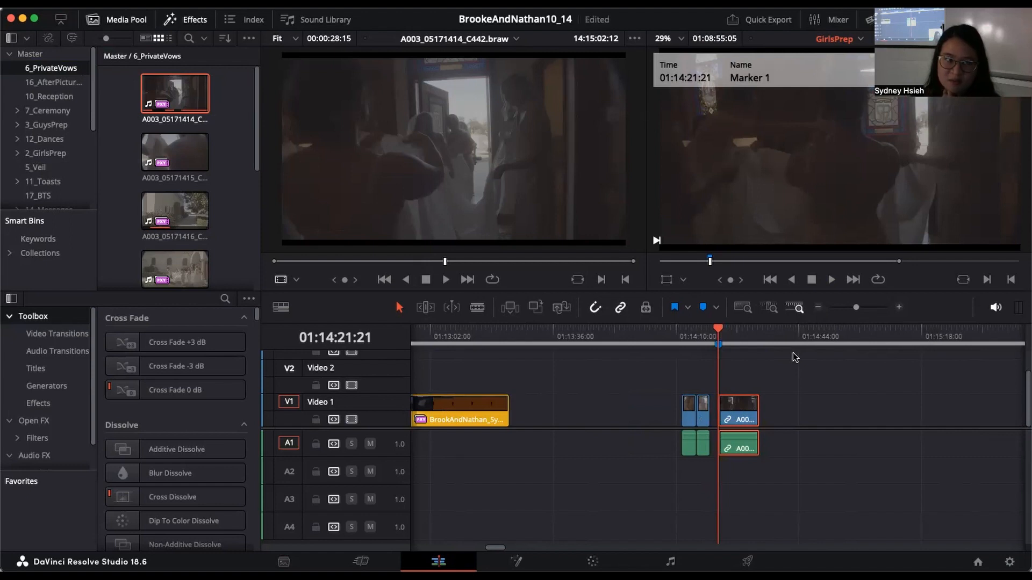
pyautogui.moveTo(791, 360); pyautogui.dragTo(687, 465)
pyautogui.press('BackSpace')
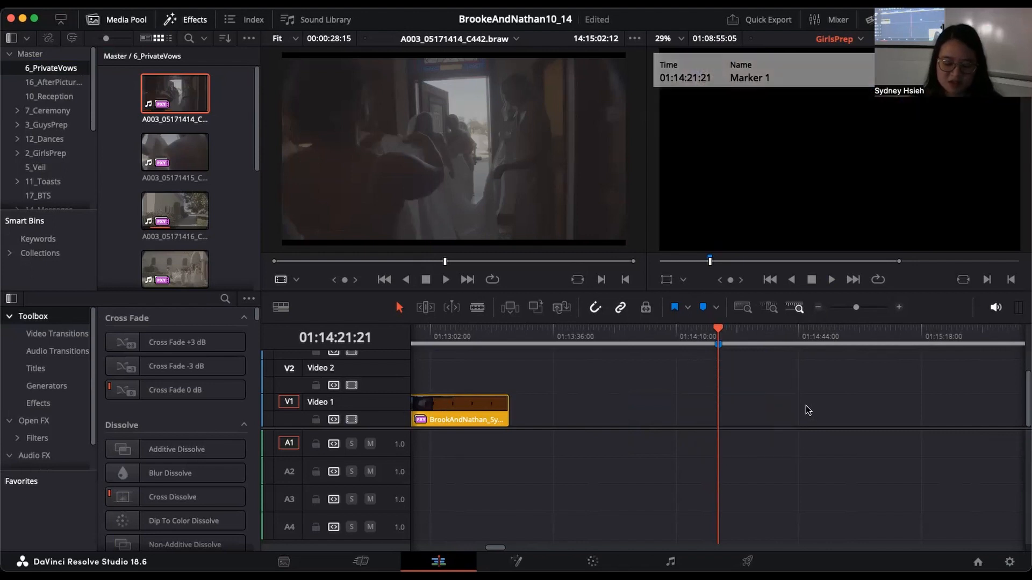
# Step: Open the Create New Timeline dialog and cancel it, and look at the bin's timeline creation options without choosing one
pyautogui.press('super+n')
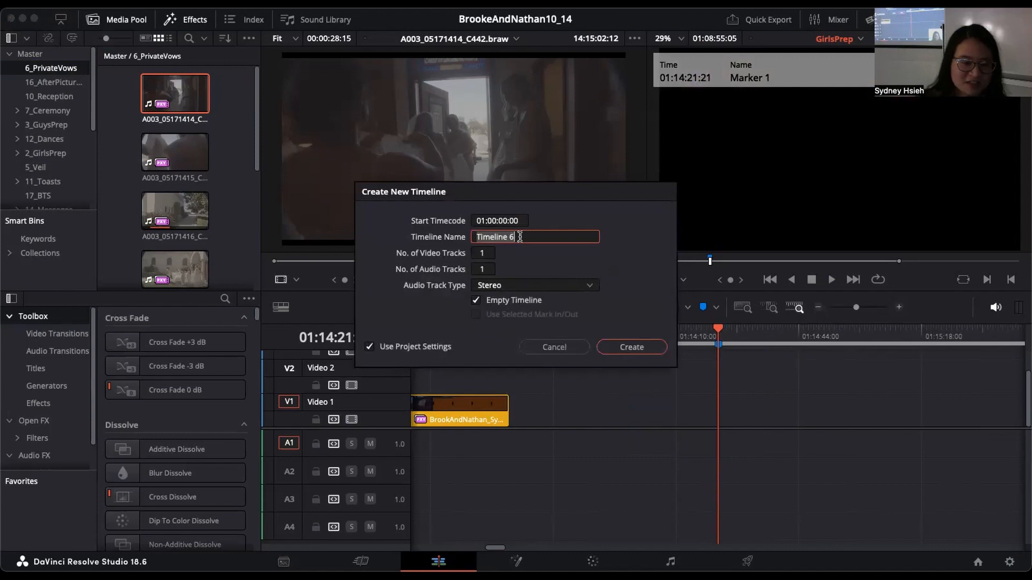
pyautogui.click(557, 348)
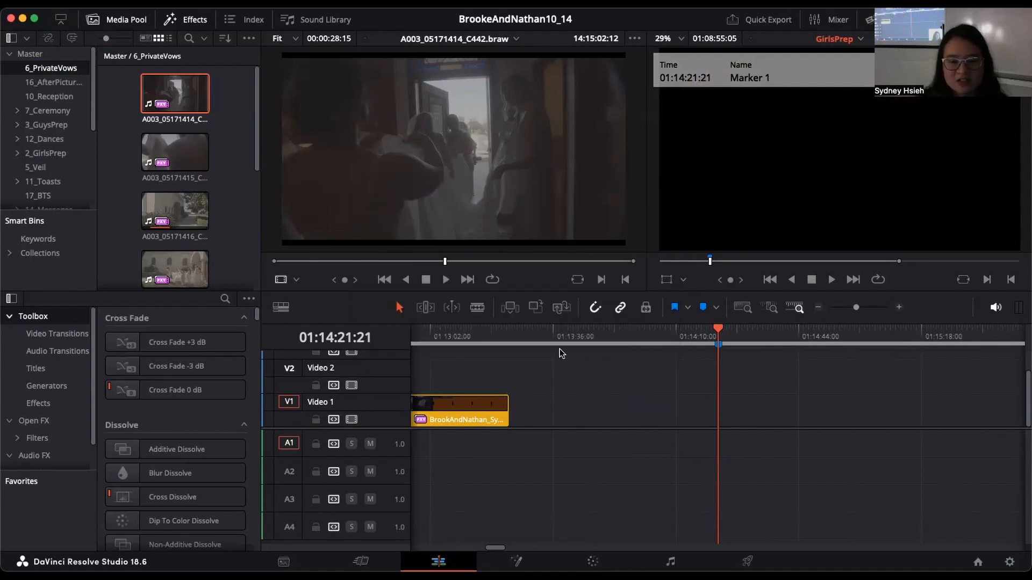
pyautogui.rightClick(237, 188)
pyautogui.moveTo(254, 197)
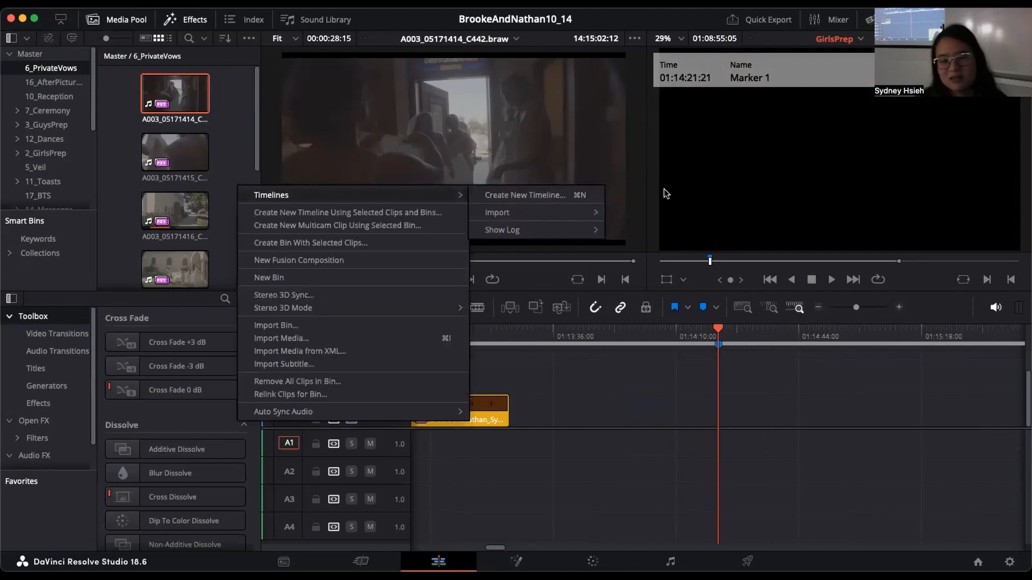
pyautogui.click(624, 420)
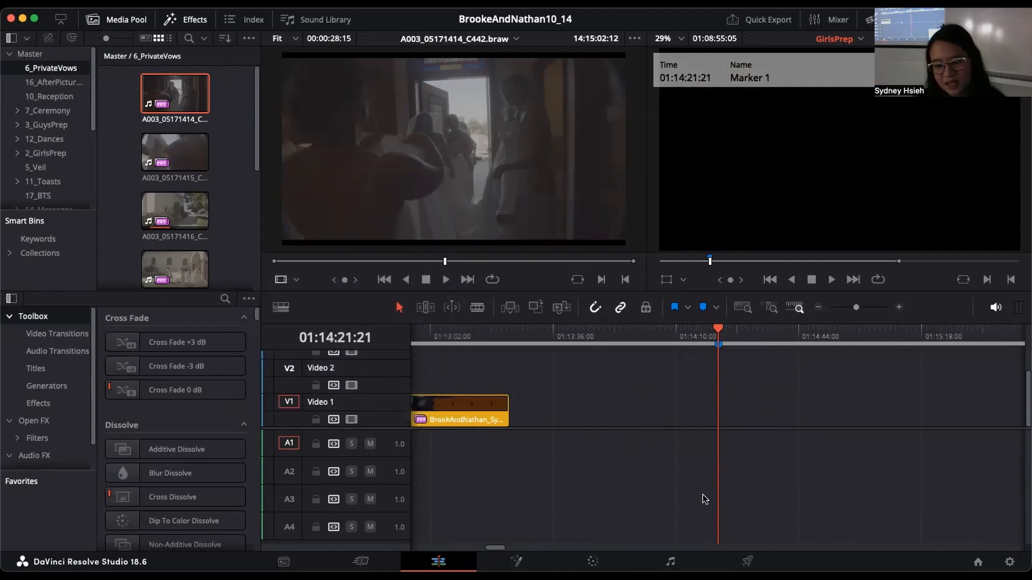
# Step: Move the playhead to 01:03:11:19 among the color-coded clips of the GirlsPrep timeline
pyautogui.moveTo(856, 308); pyautogui.dragTo(844, 314)
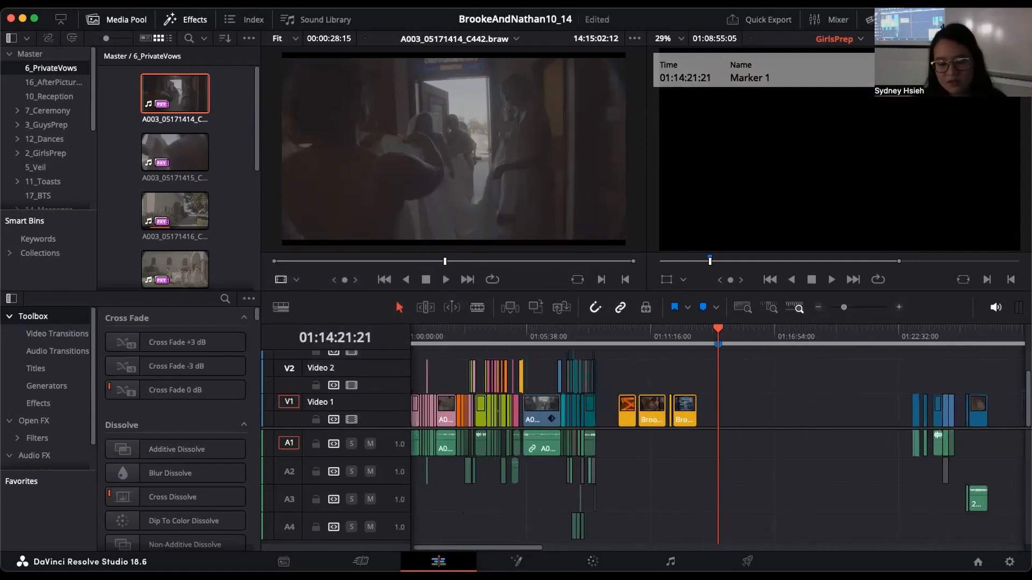
pyautogui.moveTo(486, 547); pyautogui.dragTo(473, 549)
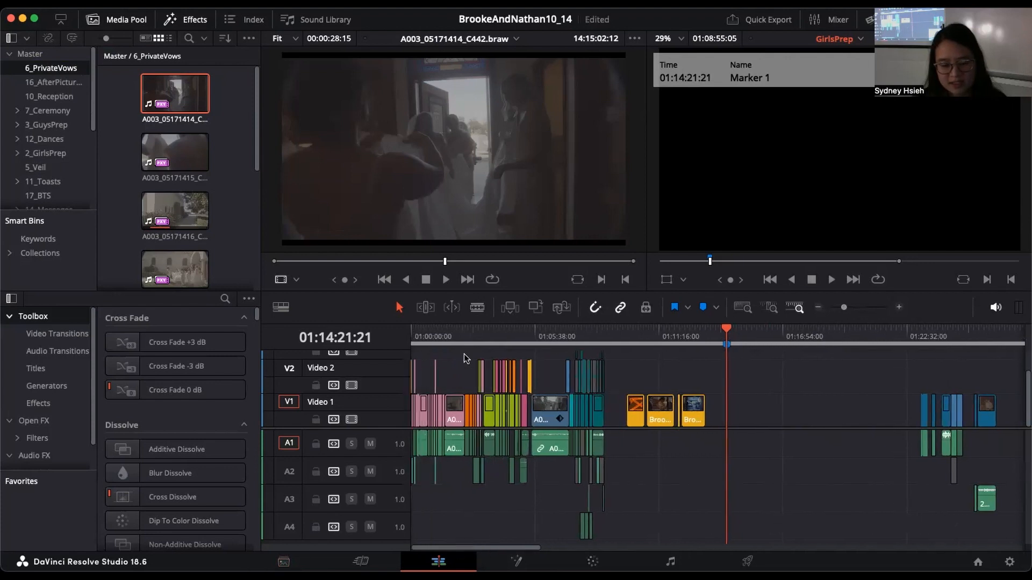
pyautogui.click(481, 334)
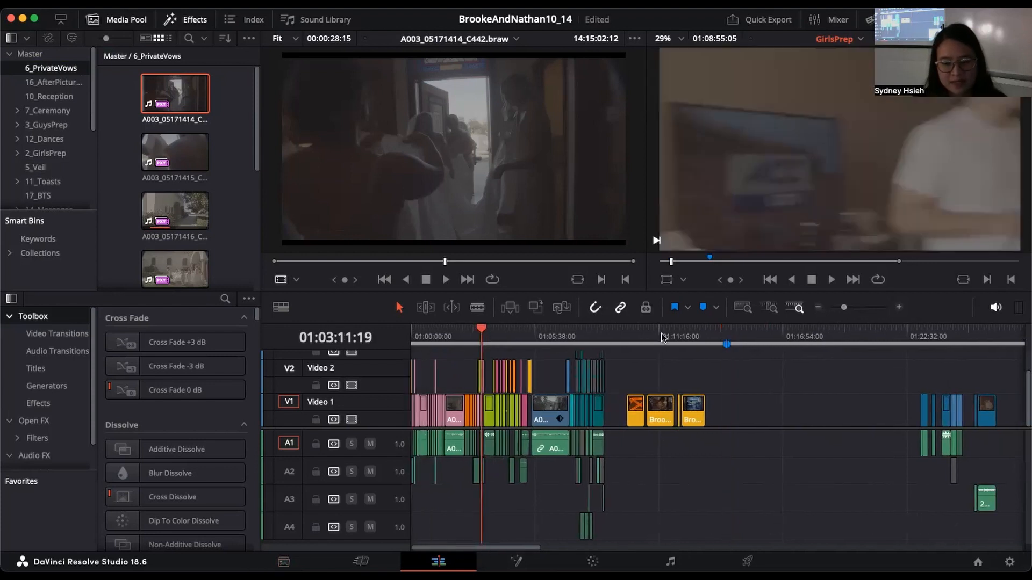
pyautogui.click(901, 309)
pyautogui.click(900, 309)
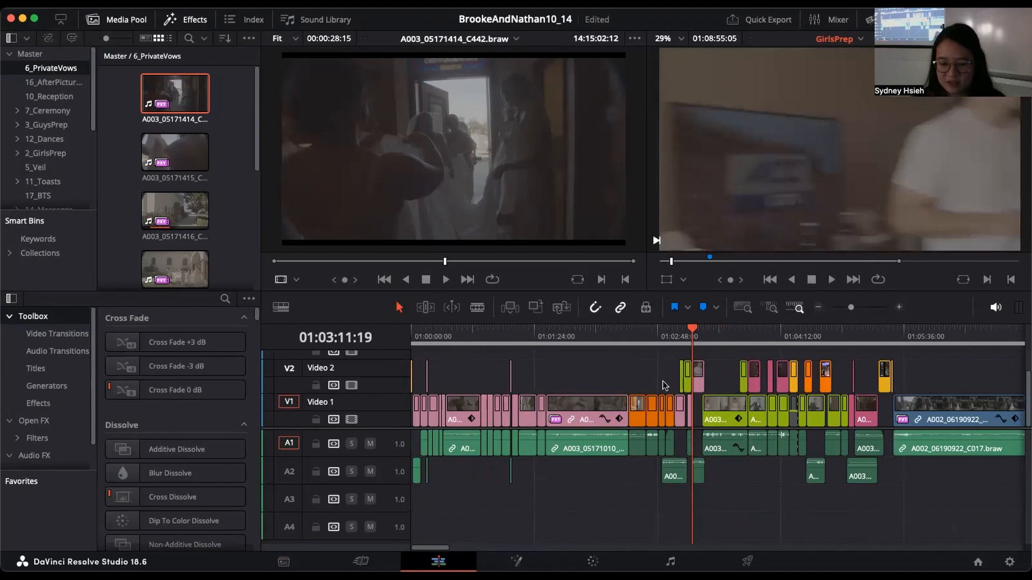
# Step: Examine how the color-coded video clips and their audio clips are arranged across the tracks of the GirlsPrep timeline
pyautogui.click(817, 308)
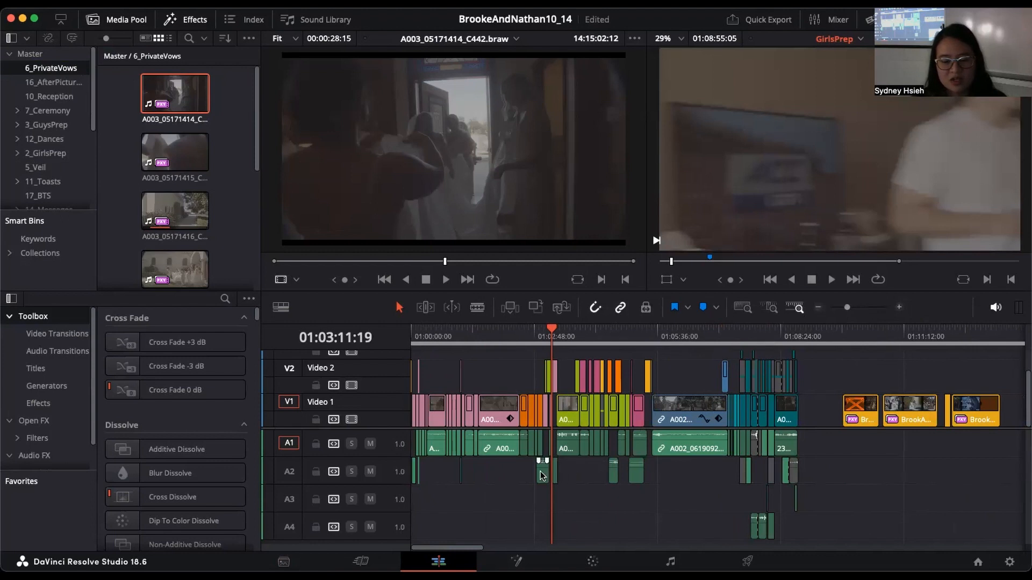
pyautogui.click(903, 307)
pyautogui.click(903, 308)
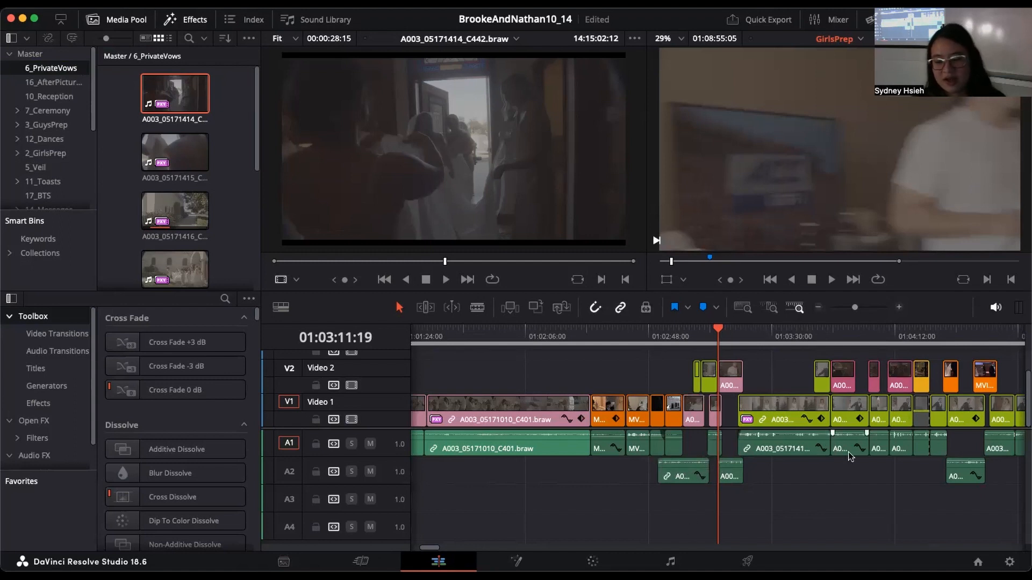
pyautogui.hscroll(5, 428, 546)
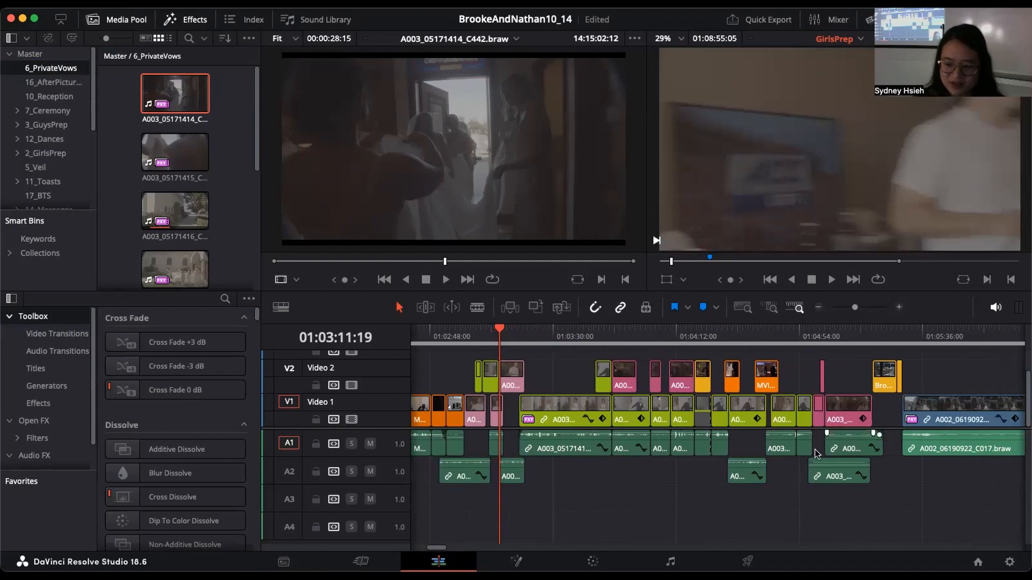
pyautogui.moveTo(855, 308); pyautogui.dragTo(851, 309)
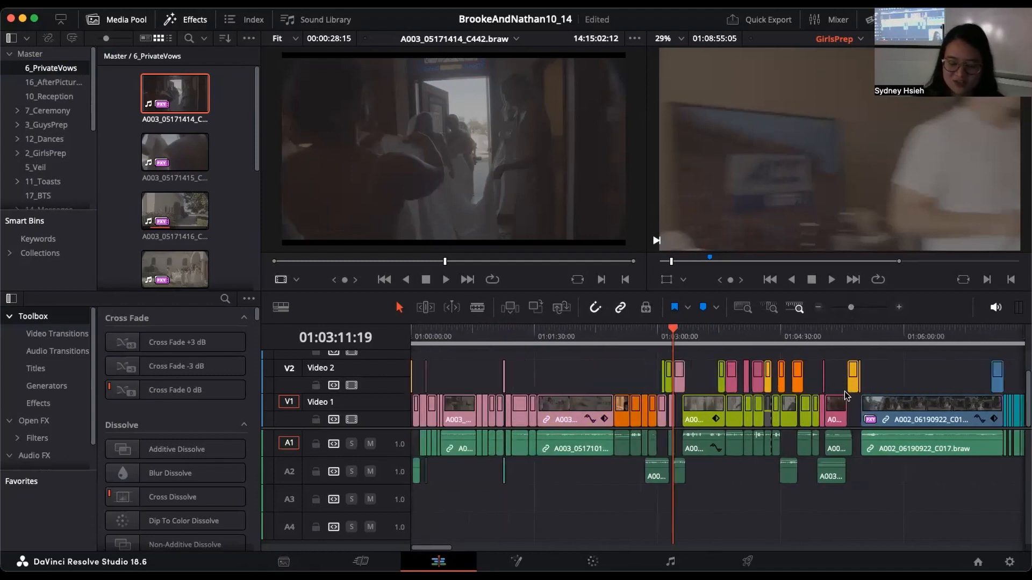
pyautogui.click(819, 307)
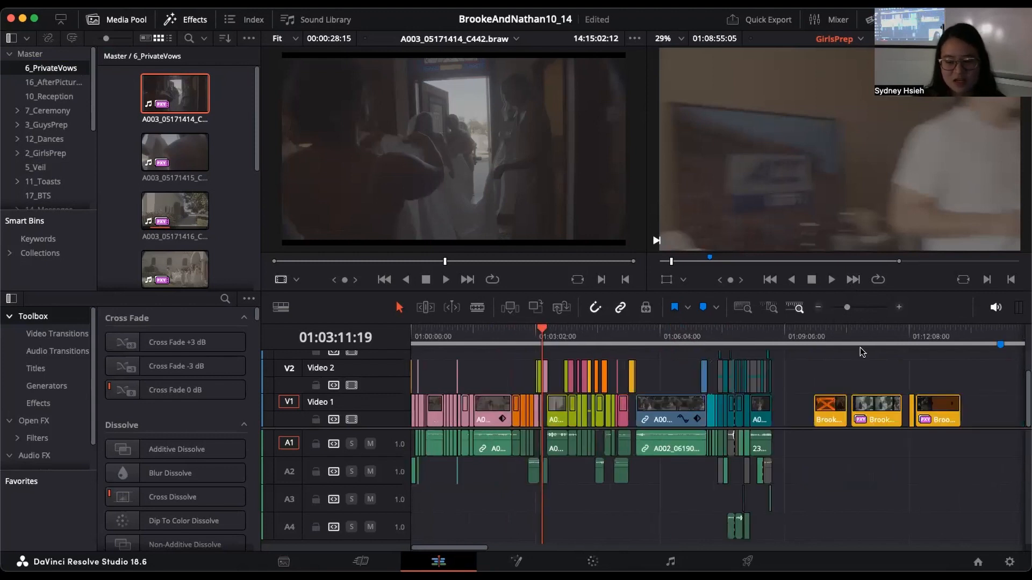
pyautogui.click(898, 308)
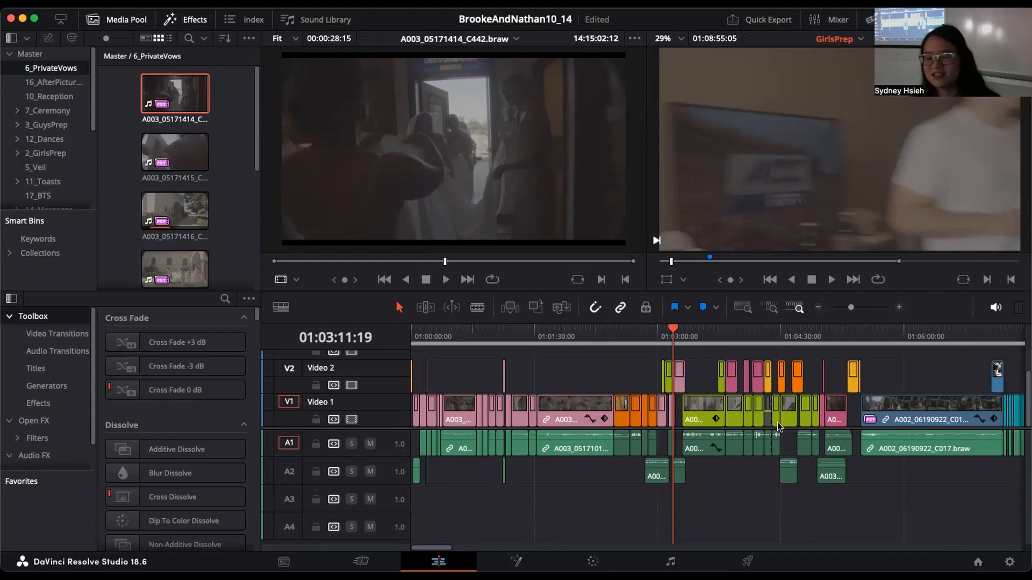
pyautogui.click(819, 308)
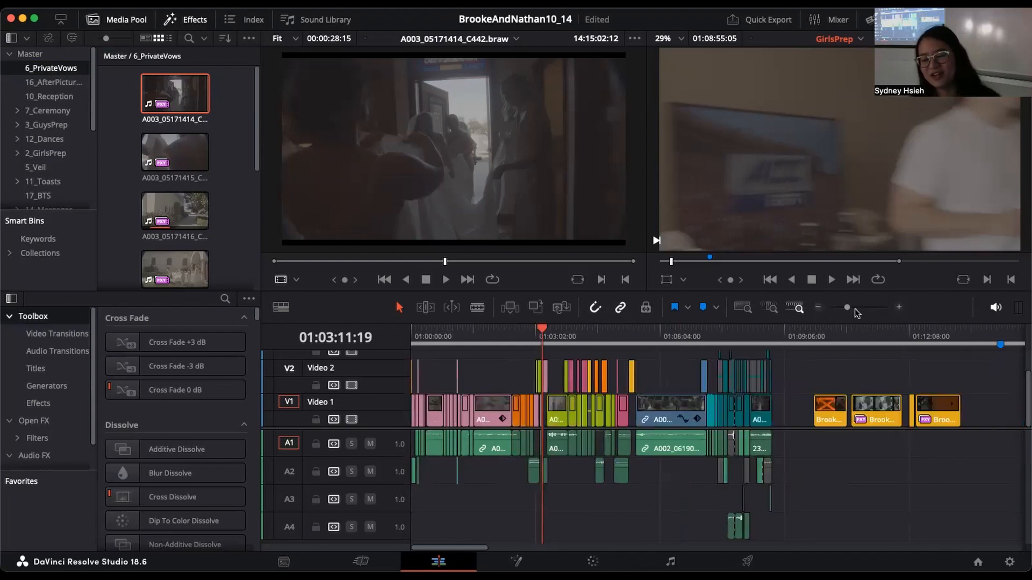
# Step: Look at the Clip Color choices for the pink A003_05171010_C401 clip on Video 1 and leave its color as is
pyautogui.click(898, 307)
pyautogui.rightClick(570, 405)
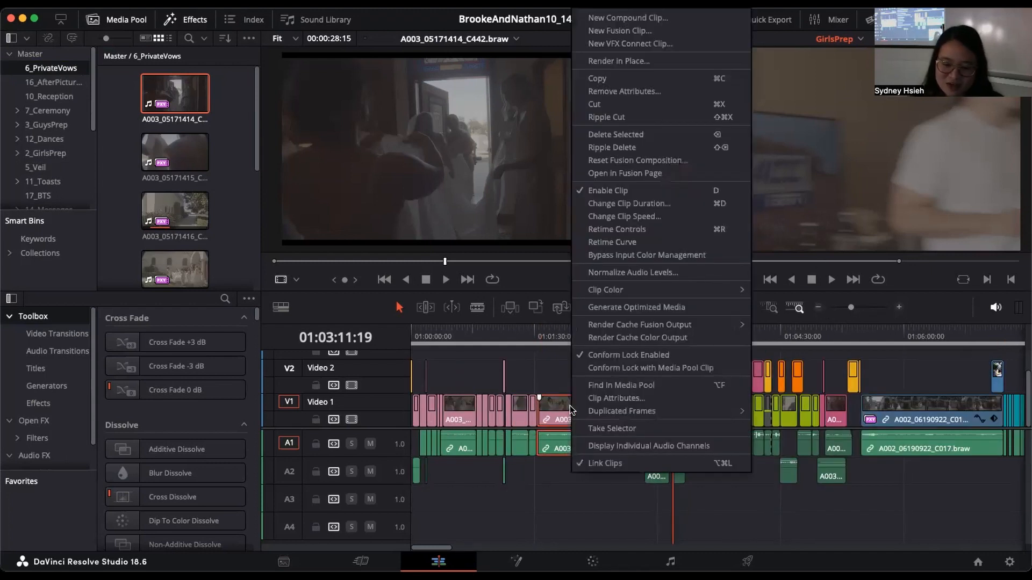
pyautogui.moveTo(653, 290)
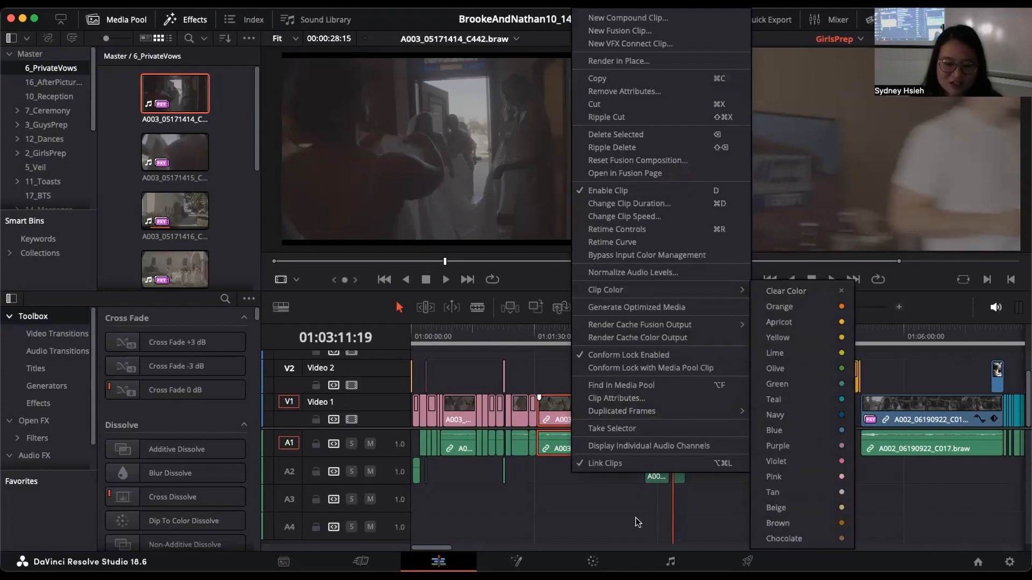
pyautogui.click(623, 511)
# Step: Look at the Change Track Type To options of audio track A1 and dismiss them without choosing one
pyautogui.click(818, 307)
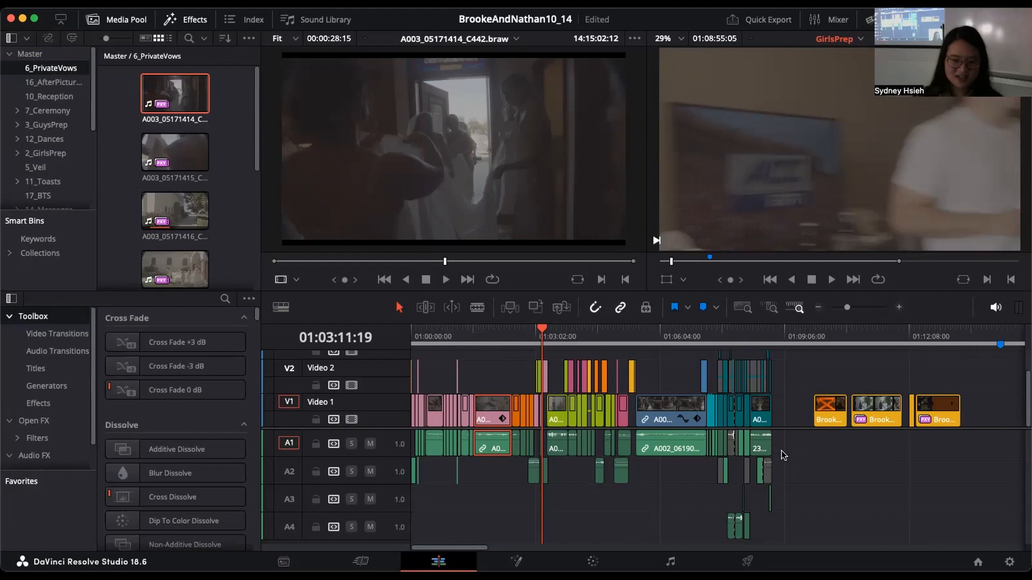
pyautogui.scroll(2, 382, 407)
pyautogui.scroll(-2, 390, 410)
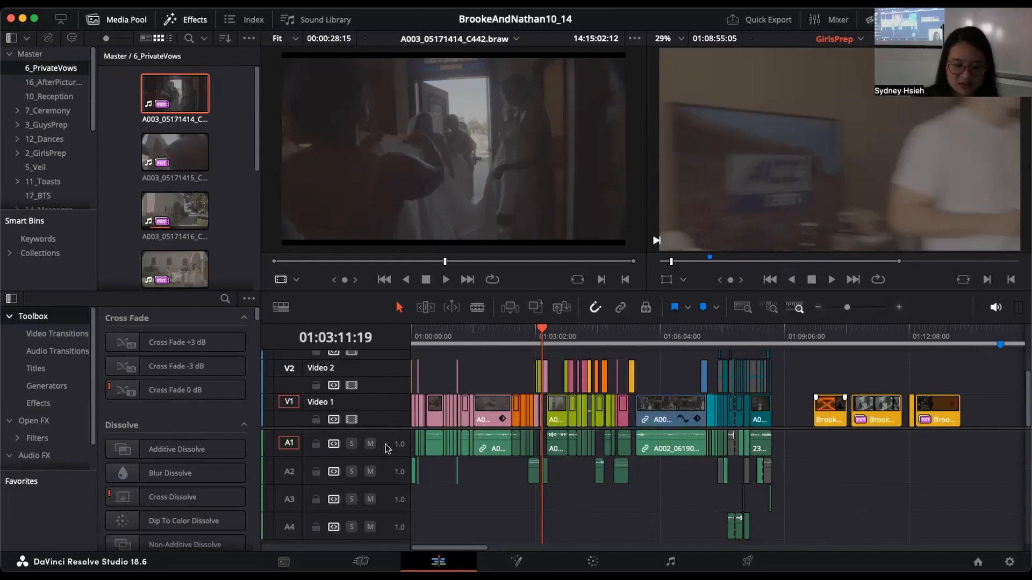
pyautogui.rightClick(395, 442)
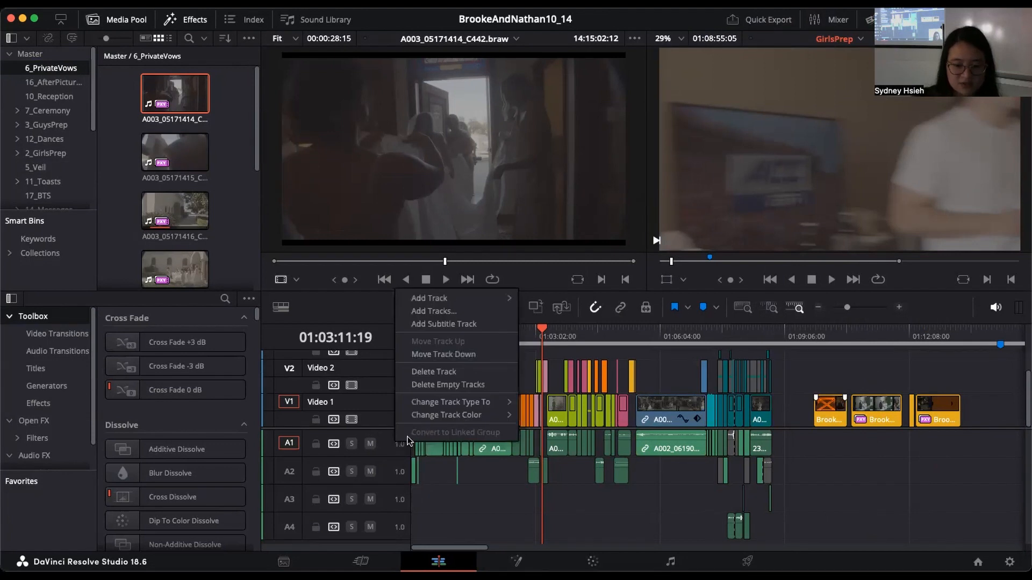
pyautogui.moveTo(485, 403)
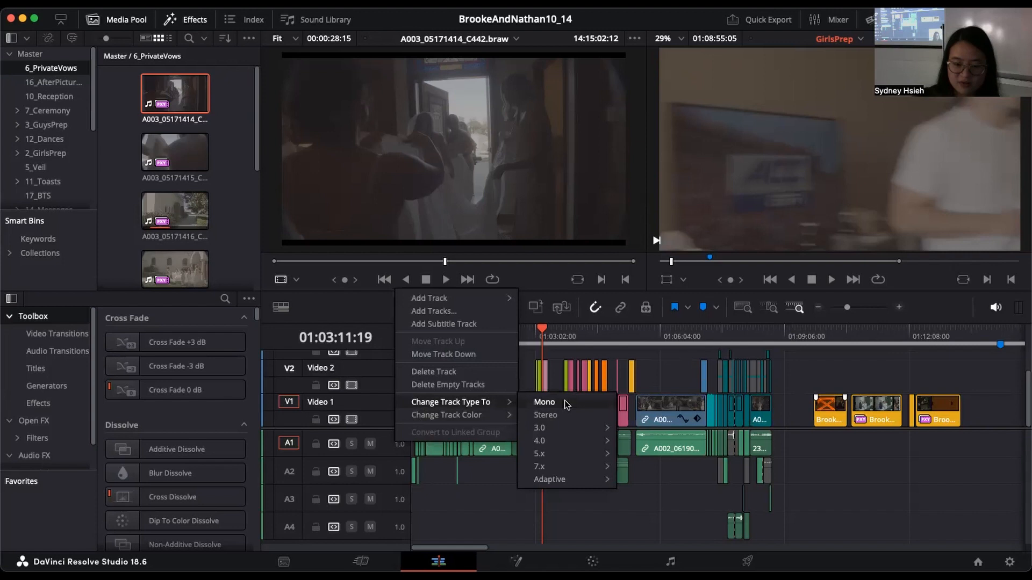
pyautogui.click(433, 491)
# Step: Try the solo and lock controls of audio track A1, leaving the track unsoloed and unlocked
pyautogui.scroll(1, 391, 418)
pyautogui.scroll(-1, 390, 418)
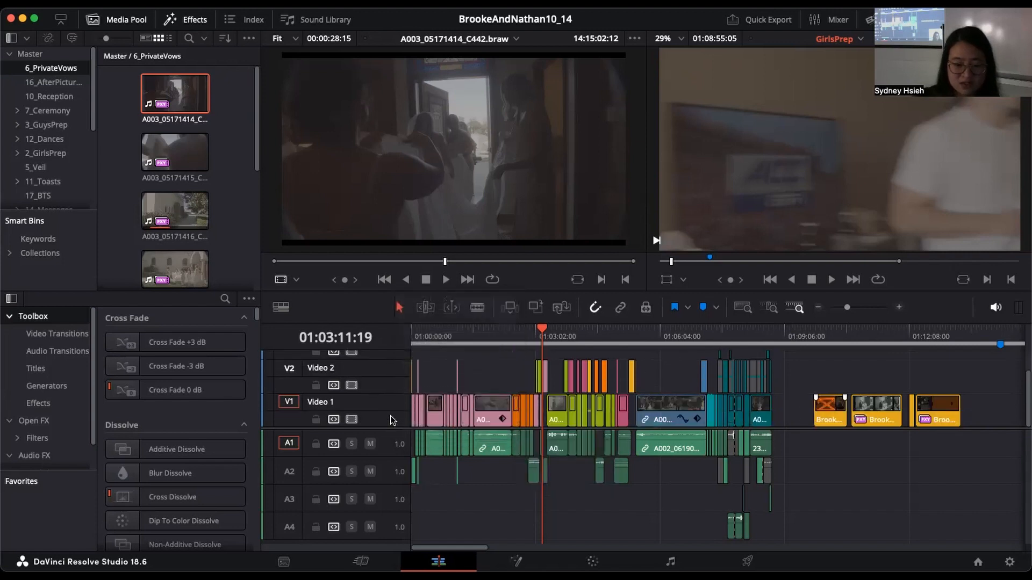
pyautogui.click(351, 443)
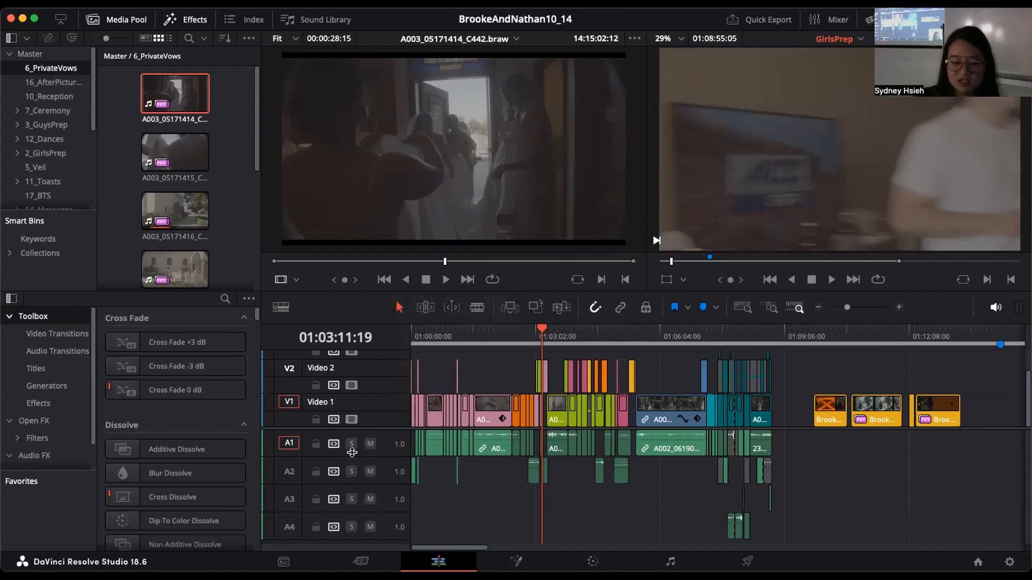
pyautogui.click(317, 444)
pyautogui.click(316, 444)
pyautogui.scroll(2, 517, 375)
pyautogui.scroll(-2, 518, 375)
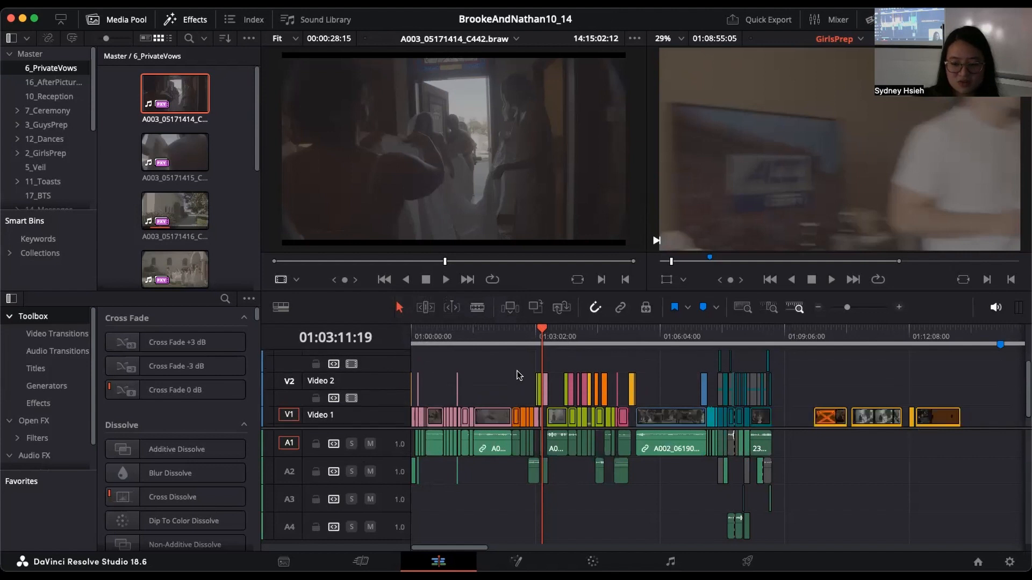
# Step: Disable and re-enable the Video 1 track, and lock and unlock it again
pyautogui.scroll(2, 490, 385)
pyautogui.scroll(-2, 491, 385)
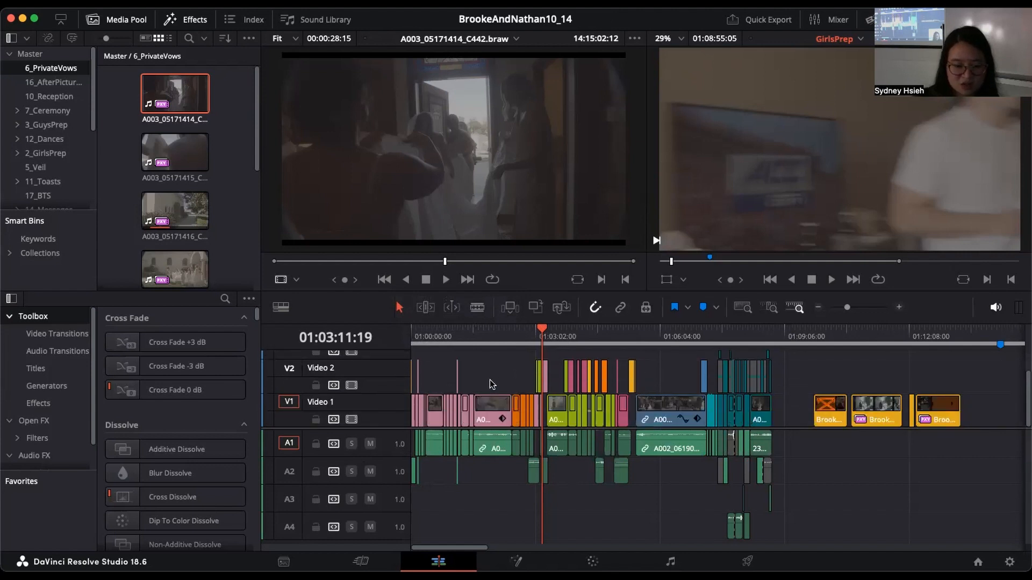
pyautogui.click(353, 420)
pyautogui.click(354, 420)
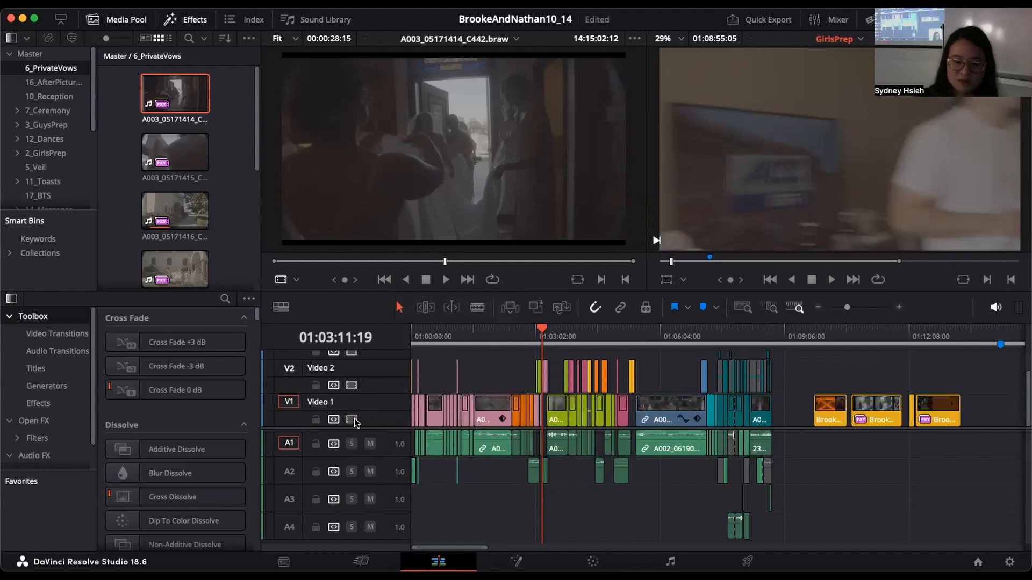
pyautogui.click(316, 420)
pyautogui.click(316, 420)
pyautogui.scroll(2, 378, 418)
pyautogui.scroll(-2, 379, 419)
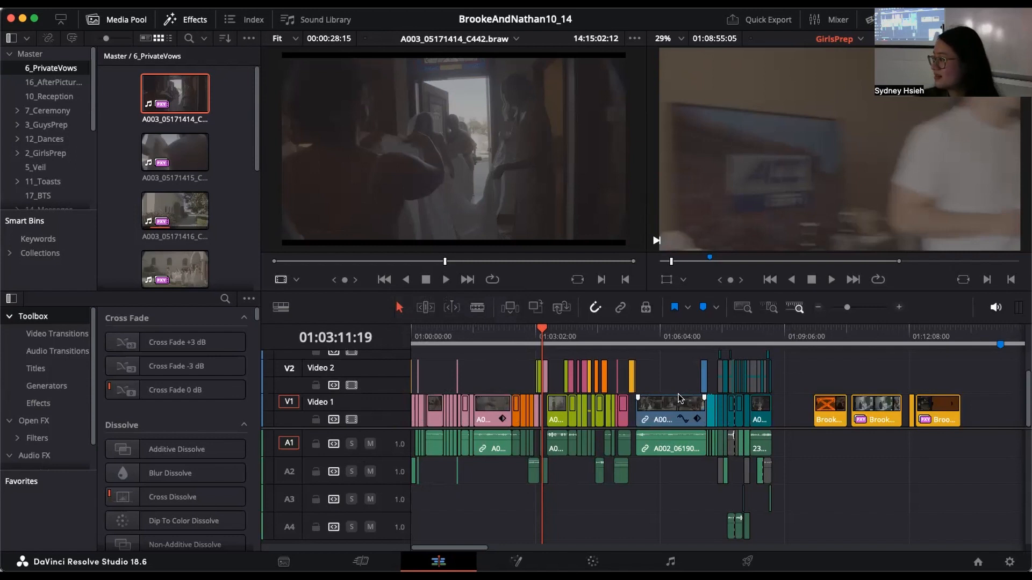
# Step: Show the audio settings of the A002_06190922_C017 clip on A1 in the Inspector, and clear the selection
pyautogui.click(673, 449)
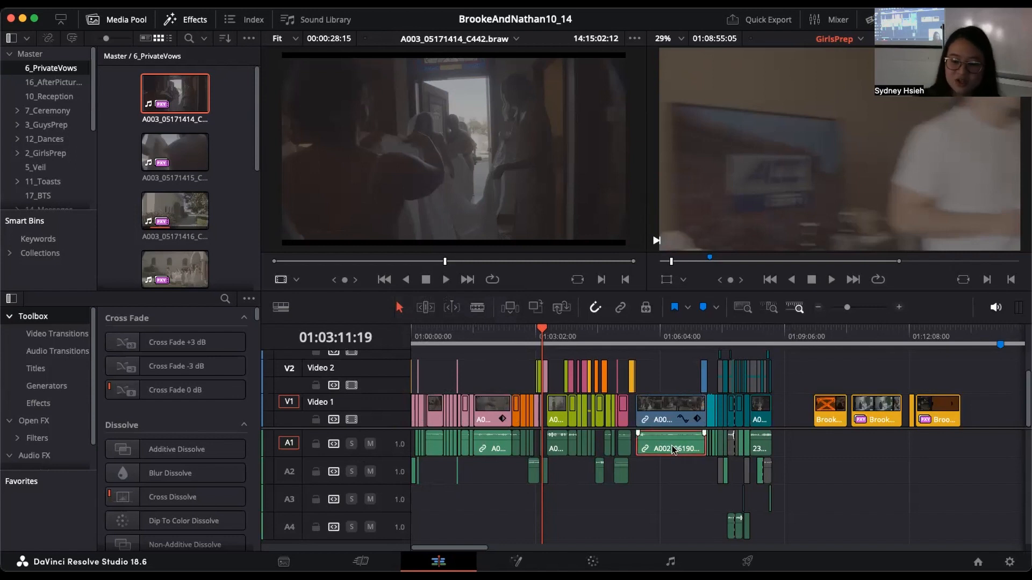
pyautogui.click(971, 20)
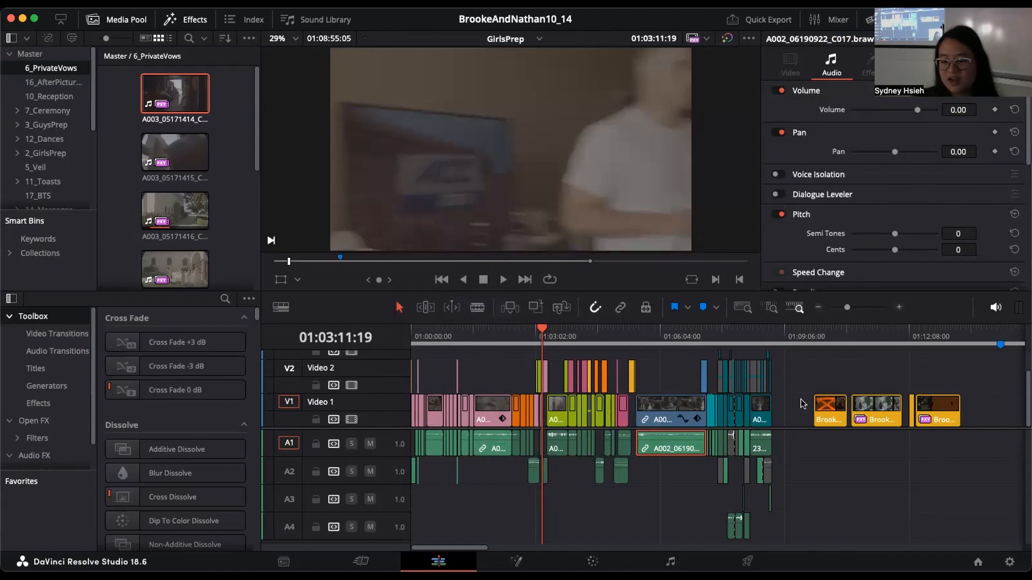
pyautogui.click(798, 472)
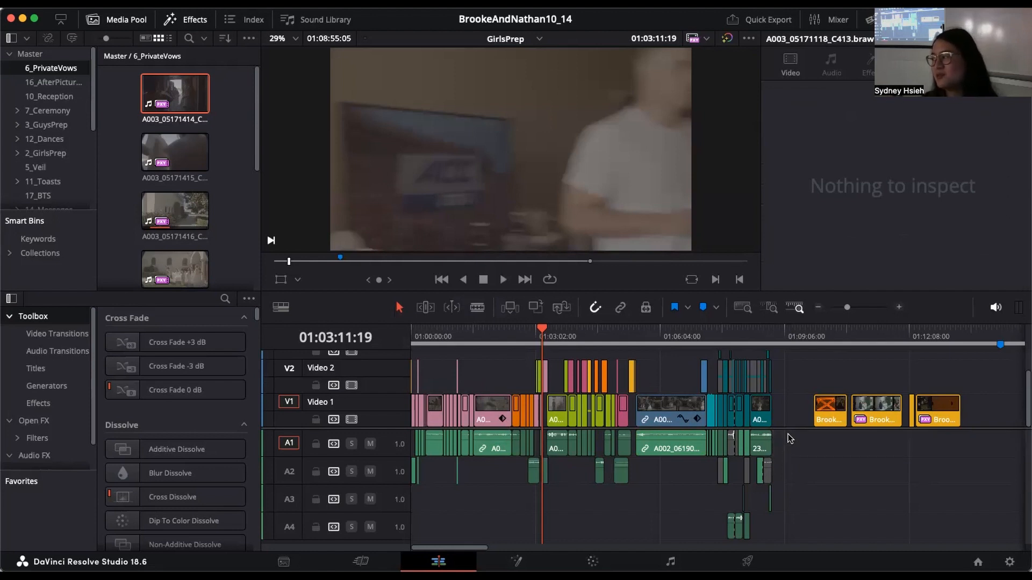
# Step: Look at the Normalize Audio Levels options for a group of A1 clips, cancel them, and clear the selection
pyautogui.moveTo(787, 435); pyautogui.dragTo(637, 441)
pyautogui.rightClick(645, 440)
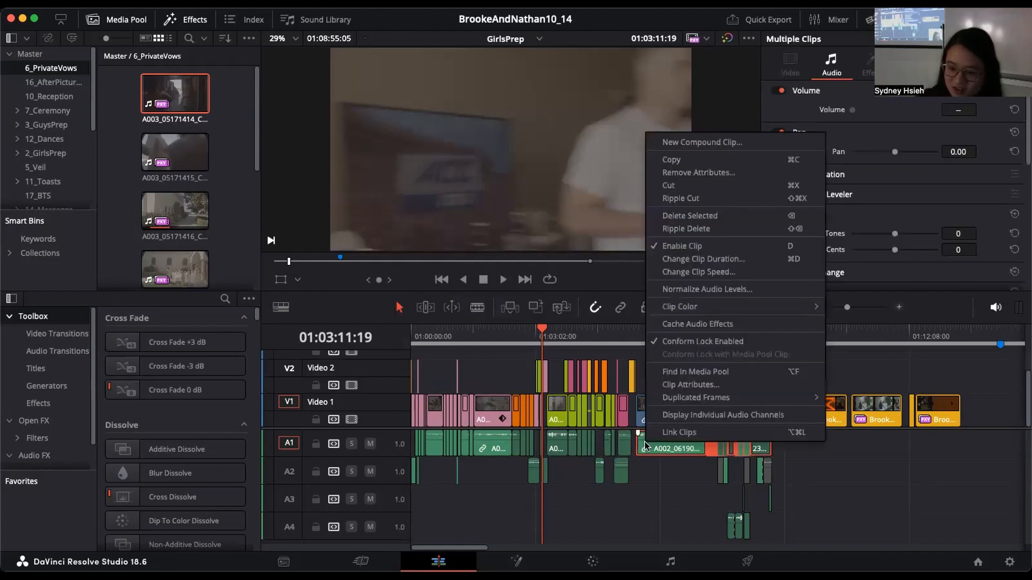
pyautogui.click(770, 291)
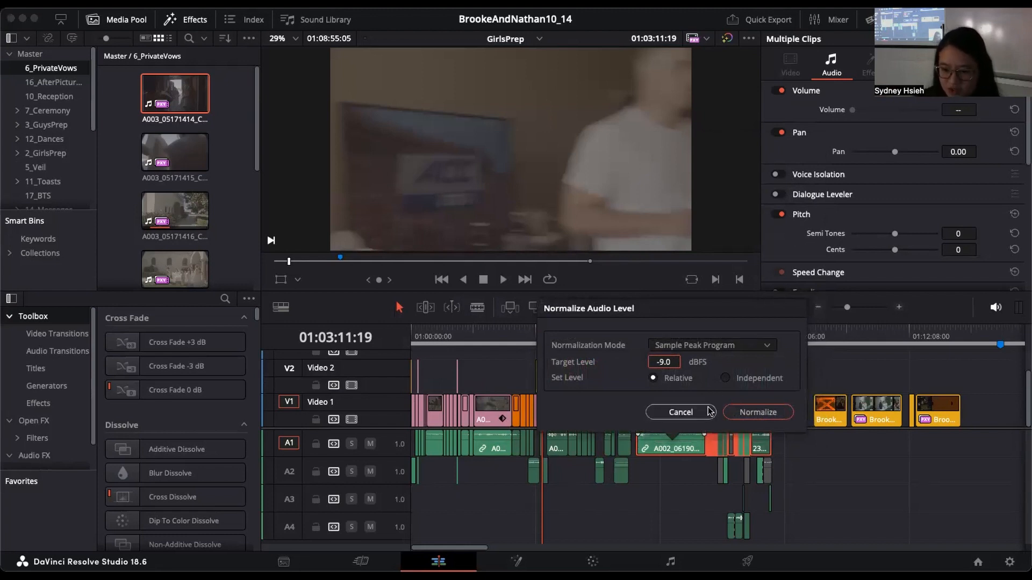
pyautogui.click(680, 413)
pyautogui.click(790, 418)
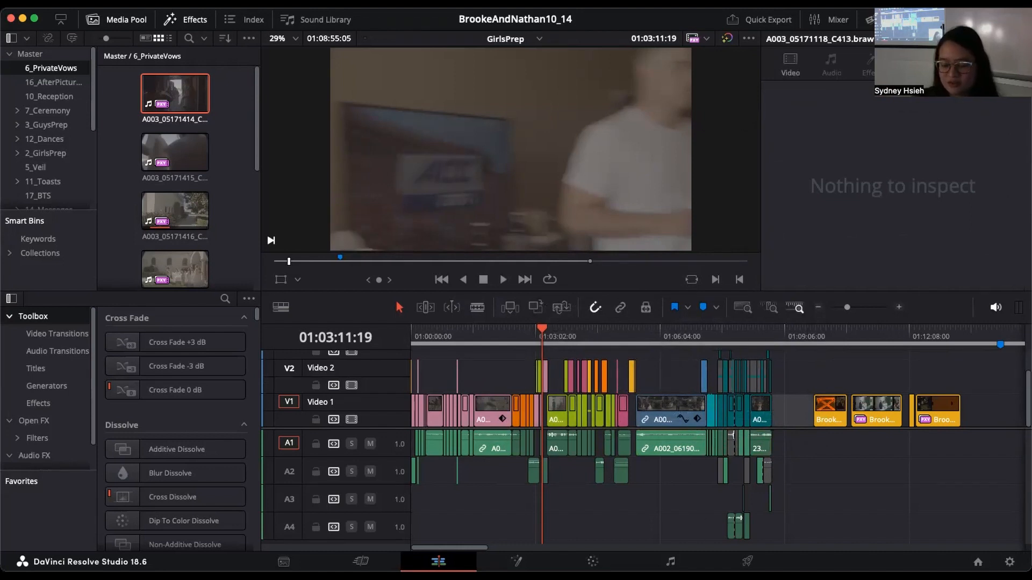
# Step: Look at the mixer and bus faders on the Fairlight page and return to the Edit page
pyautogui.click(670, 562)
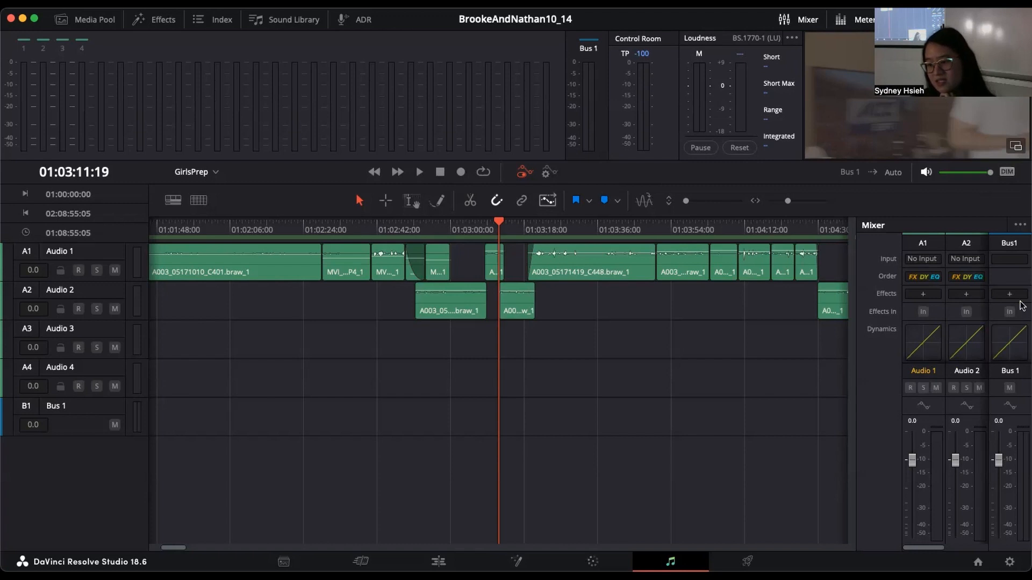
pyautogui.moveTo(1001, 466)
pyautogui.mouseDown()
pyautogui.moveTo(1001, 457)
pyautogui.moveTo(1000, 467)
pyautogui.mouseUp()
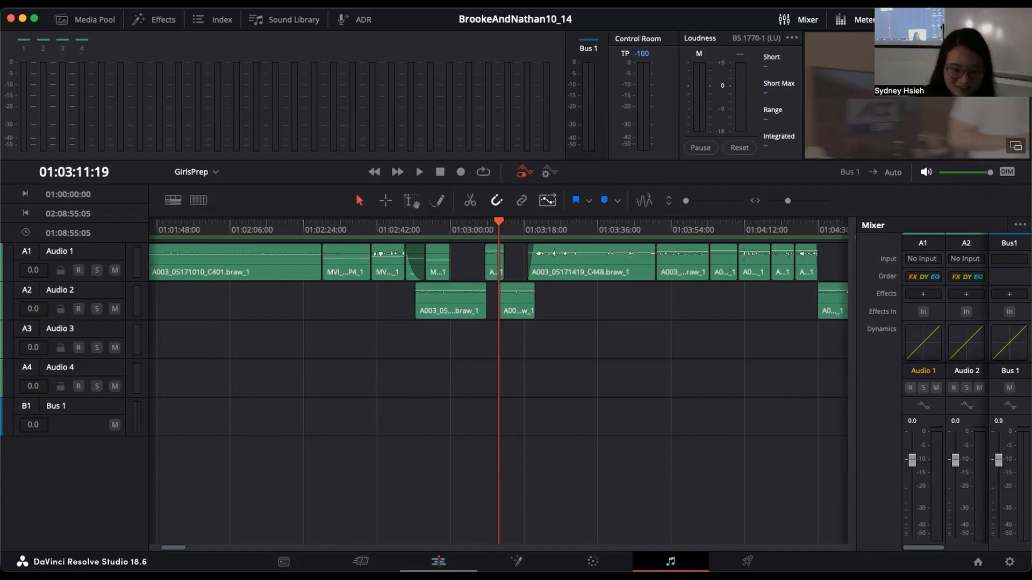
pyautogui.hotkey('shift', '4')
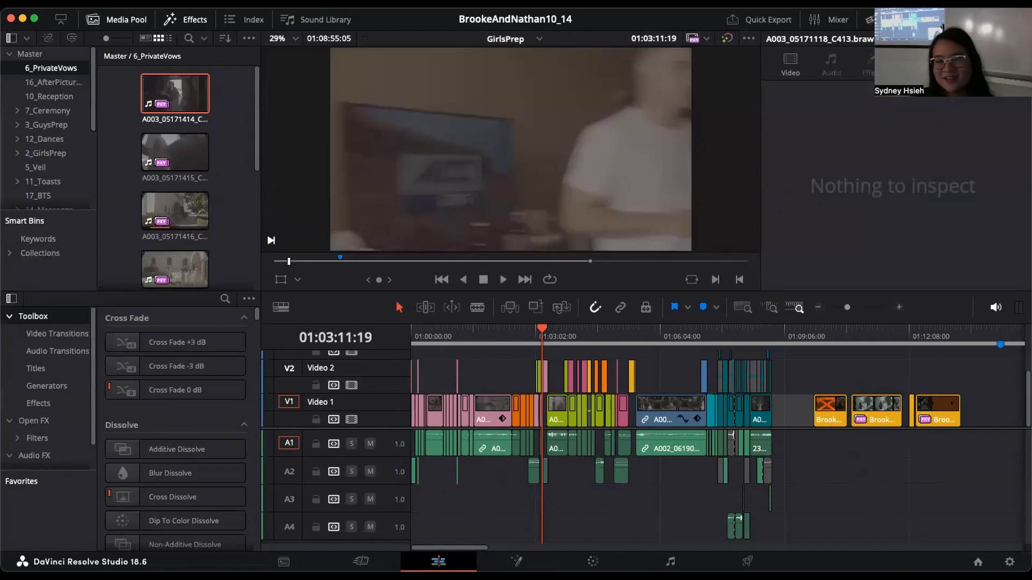
# Step: Examine the video settings of the A002_06190922_C017 clip on V1 in the Inspector
pyautogui.click(666, 415)
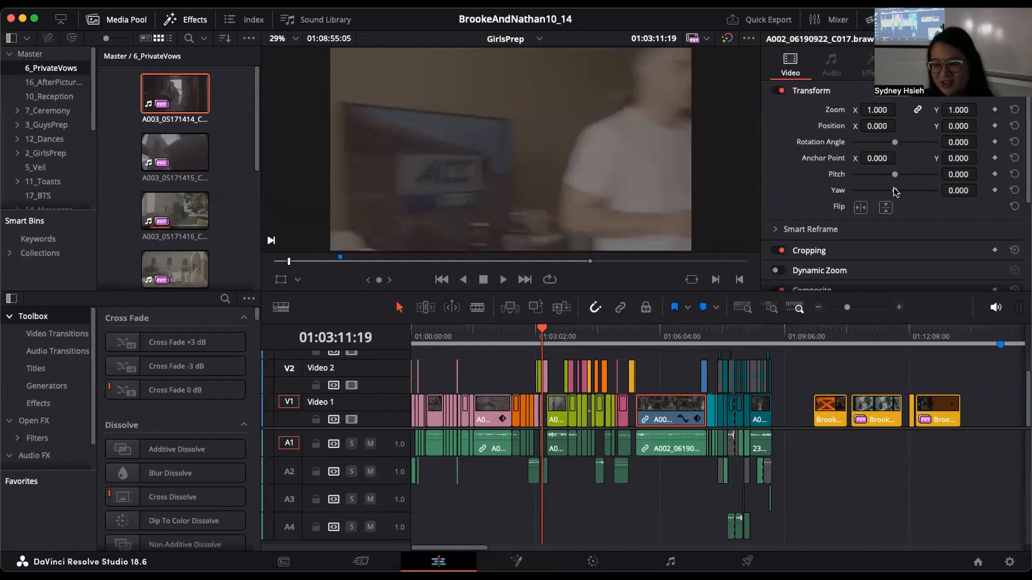
pyautogui.scroll(-3, 939, 199)
pyautogui.scroll(2, 939, 199)
pyautogui.scroll(-2, 938, 199)
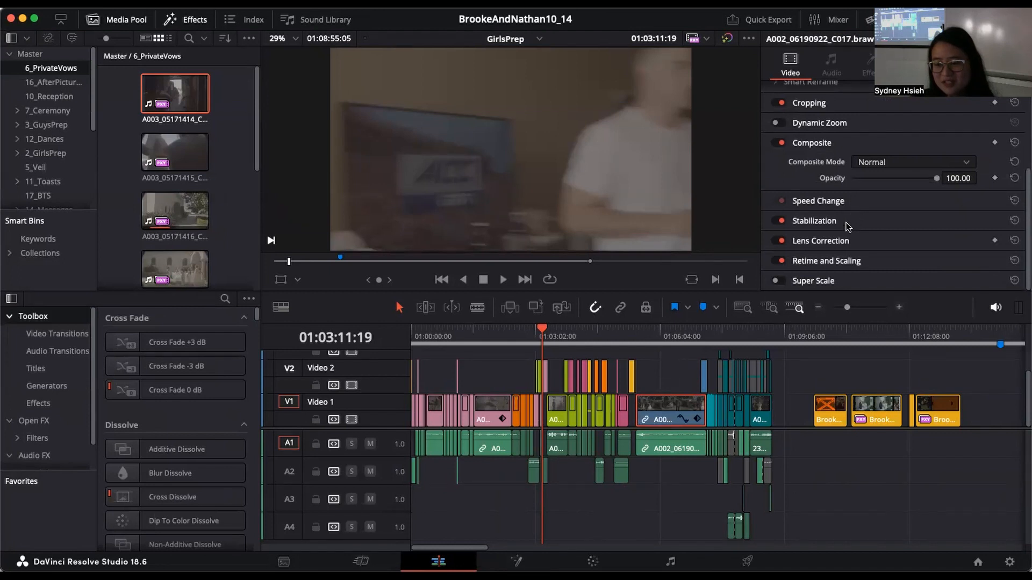
# Step: Expand the clip's Stabilization settings, review the mode, cropping, smooth and strength options, and collapse them
pyautogui.click(815, 221)
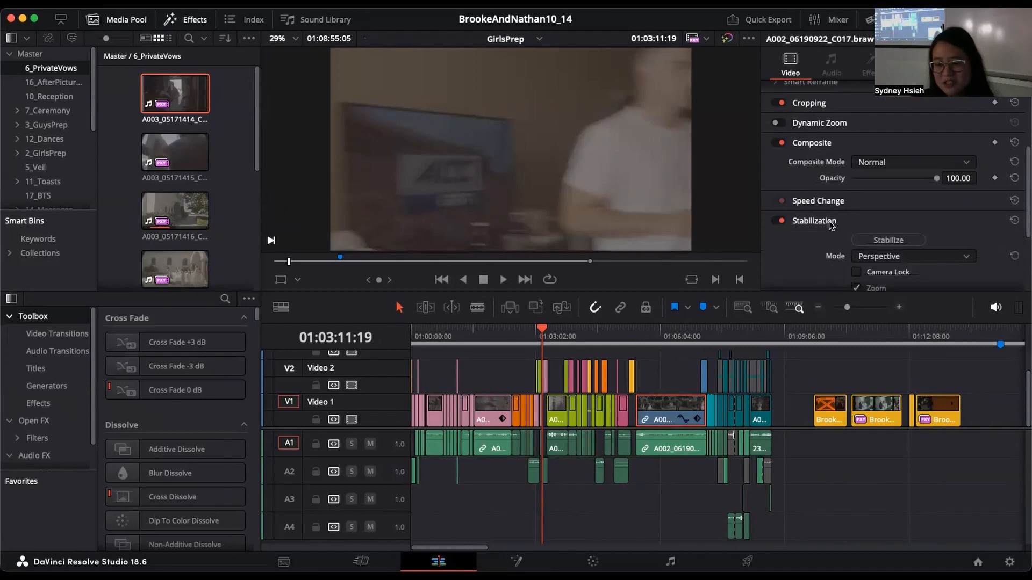
pyautogui.scroll(-5, 831, 221)
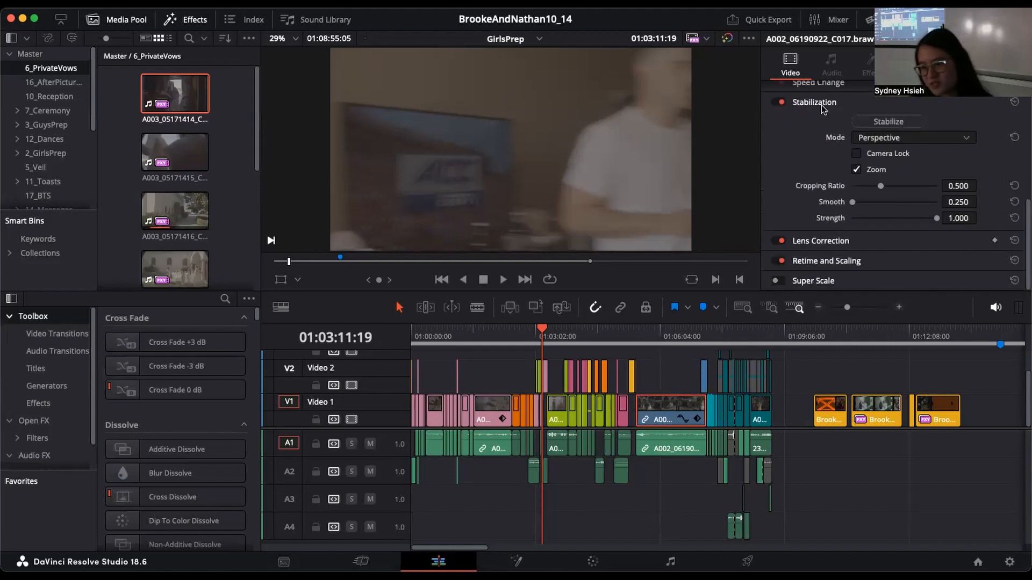
pyautogui.click(839, 103)
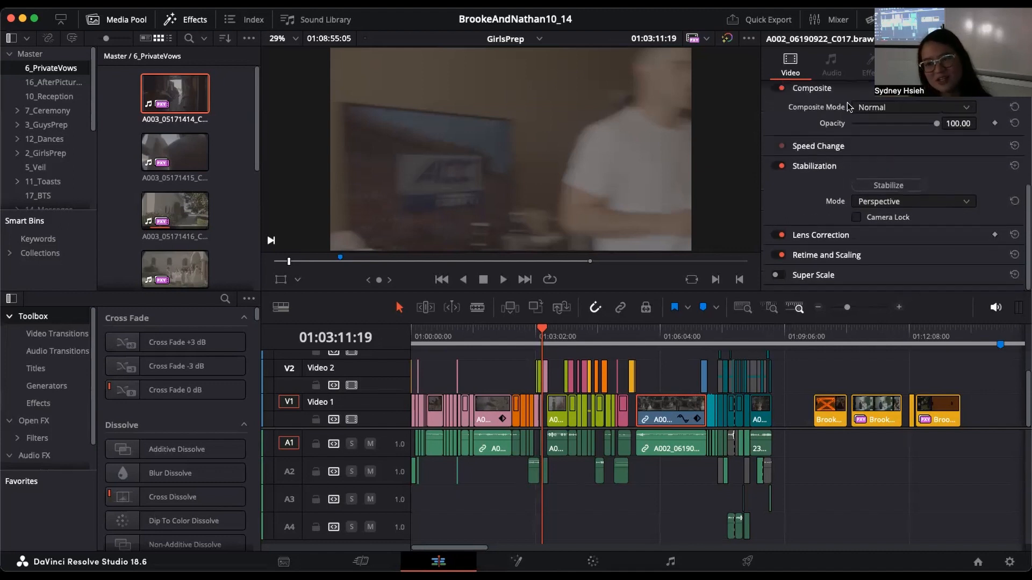
pyautogui.click(873, 215)
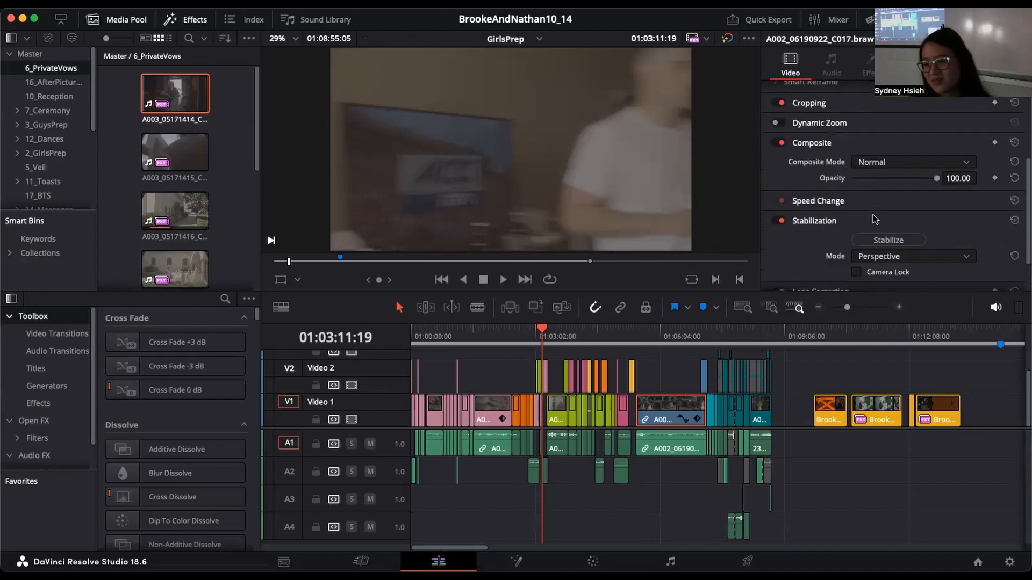
pyautogui.scroll(-3, 873, 212)
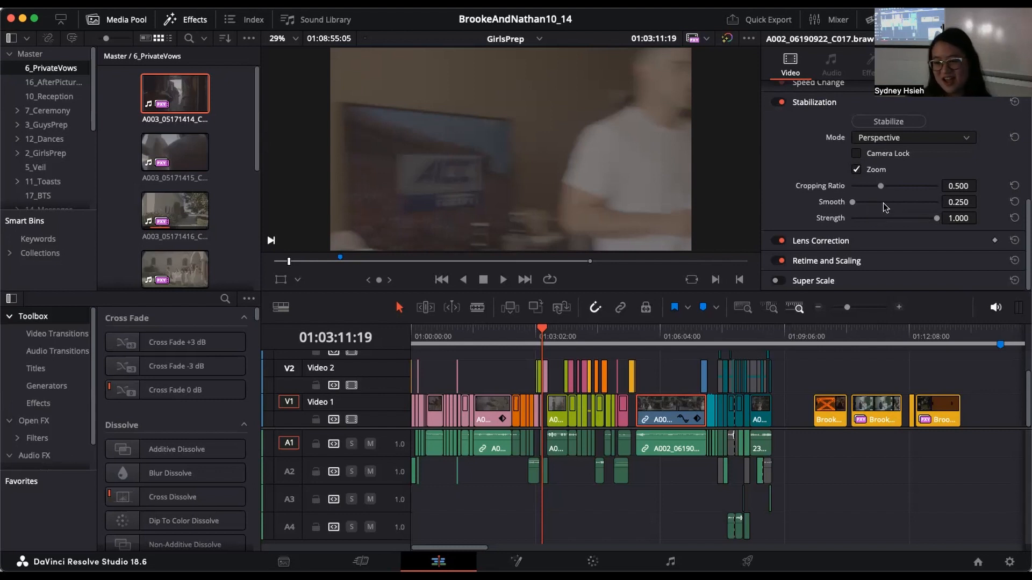
pyautogui.scroll(2, 863, 105)
pyautogui.click(892, 159)
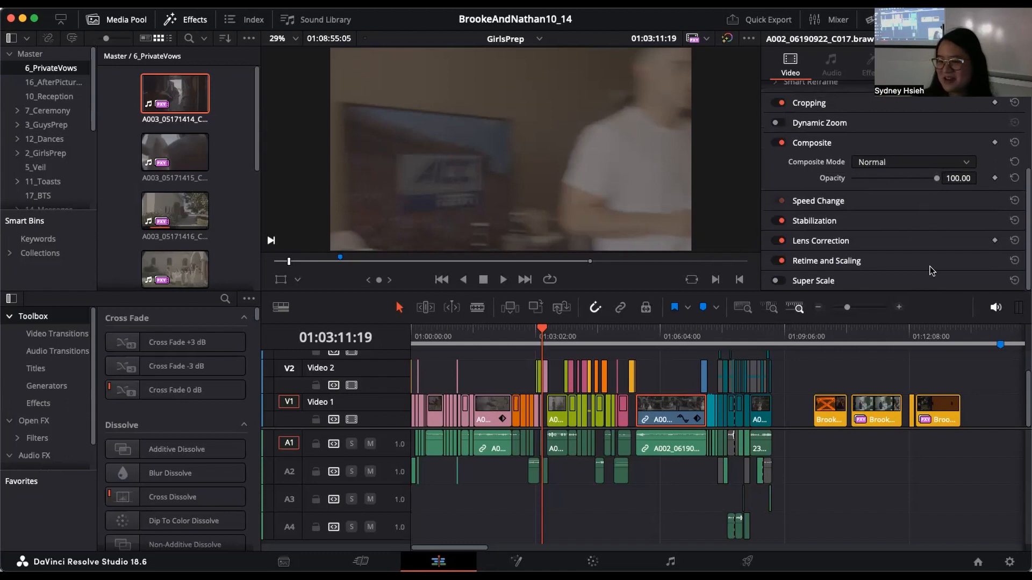
# Step: Look through the clip's Retime and Scaling options with the playhead at 01:05:58:06, and pick Fill as the Scaling
pyautogui.click(914, 263)
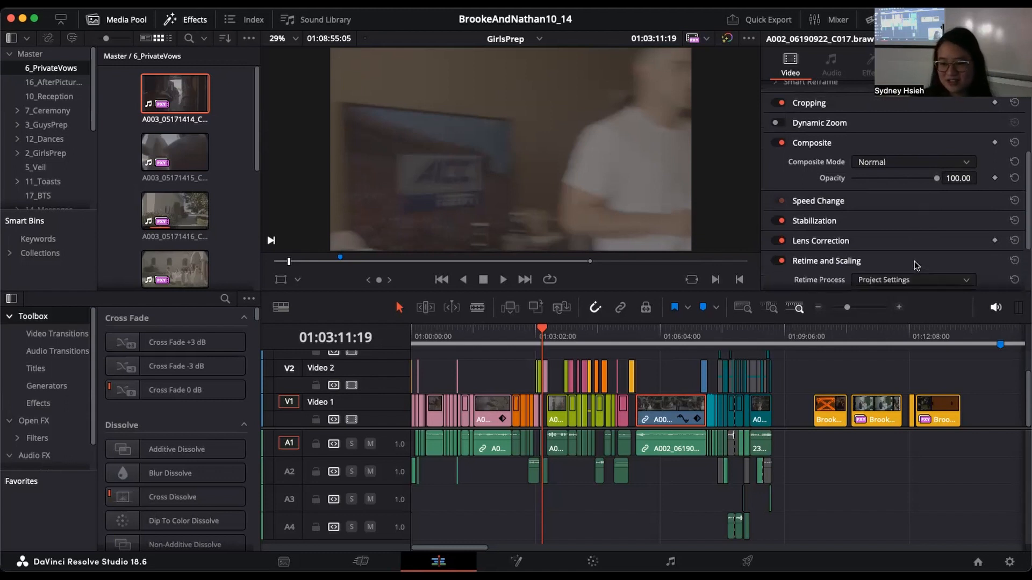
pyautogui.scroll(-3, 945, 269)
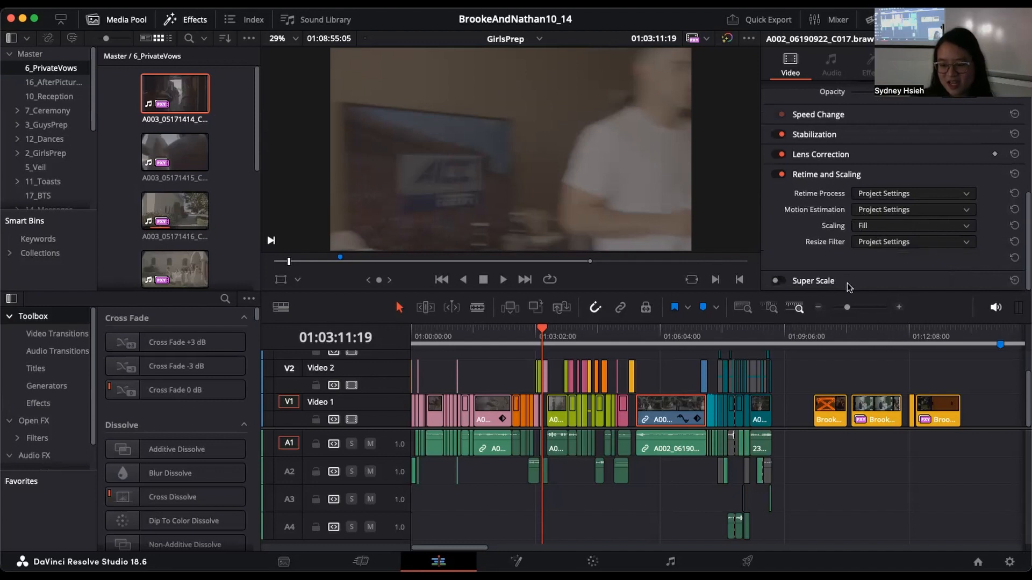
pyautogui.click(654, 334)
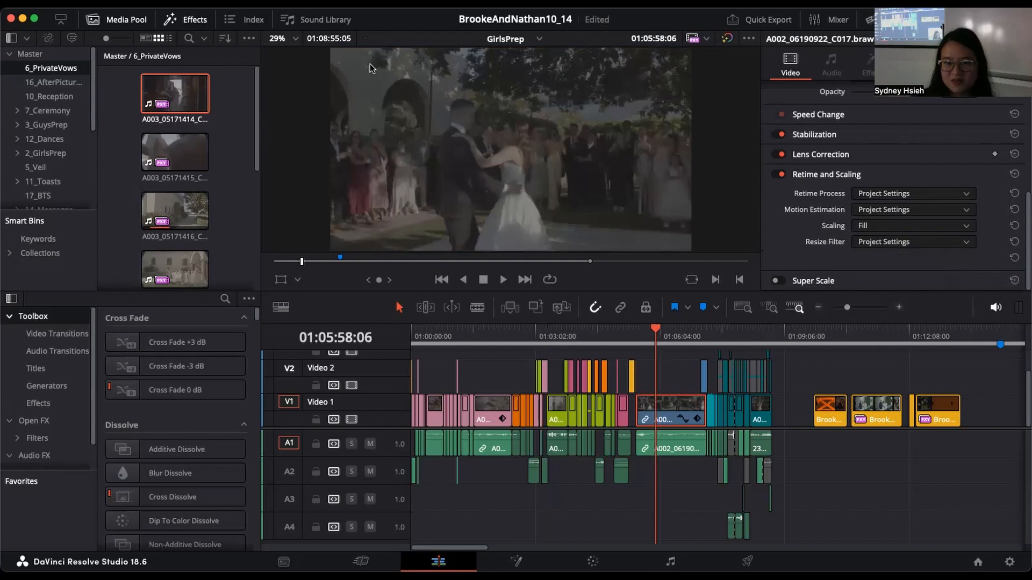
pyautogui.click(940, 225)
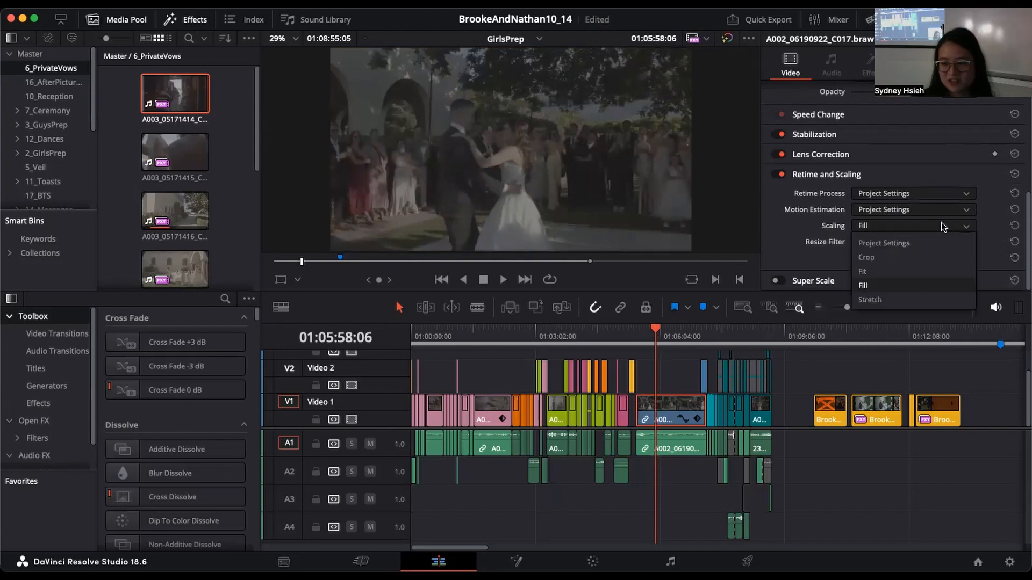
pyautogui.click(903, 277)
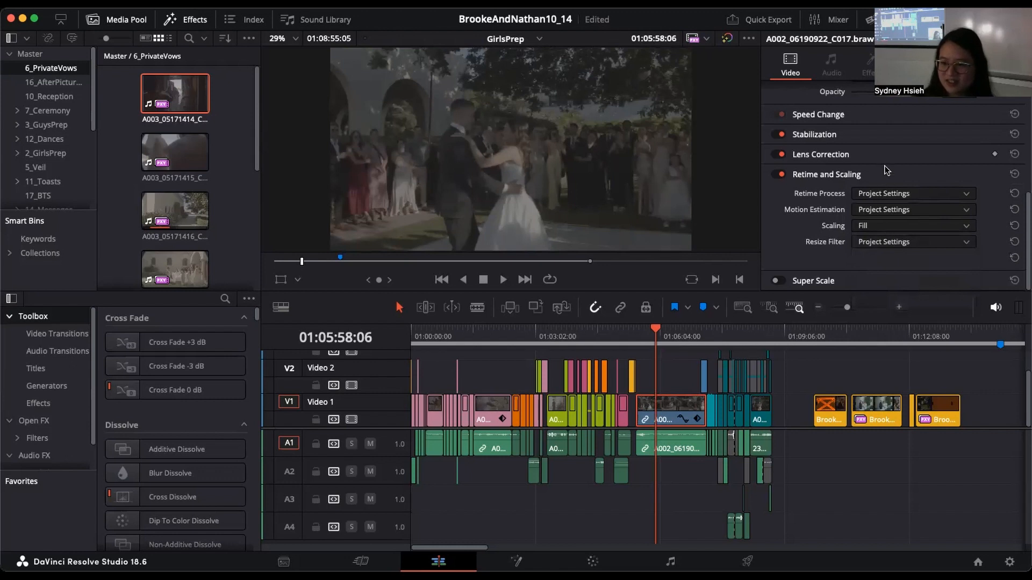
pyautogui.scroll(6, 887, 171)
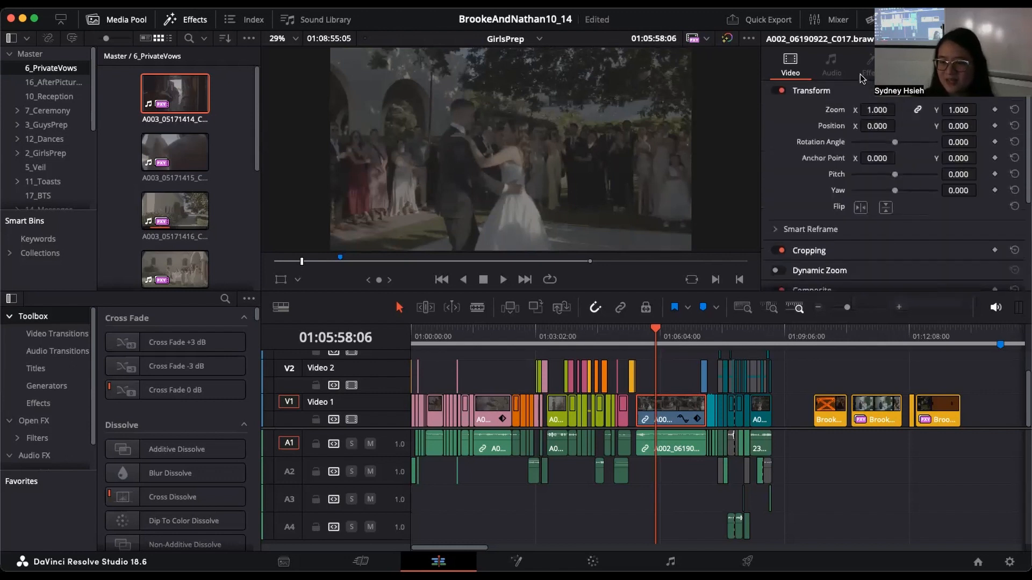
# Step: Examine the audio settings of the A002_06190922_C017 clip on A1, from volume, pan and pitch down to the equalizer
pyautogui.click(680, 446)
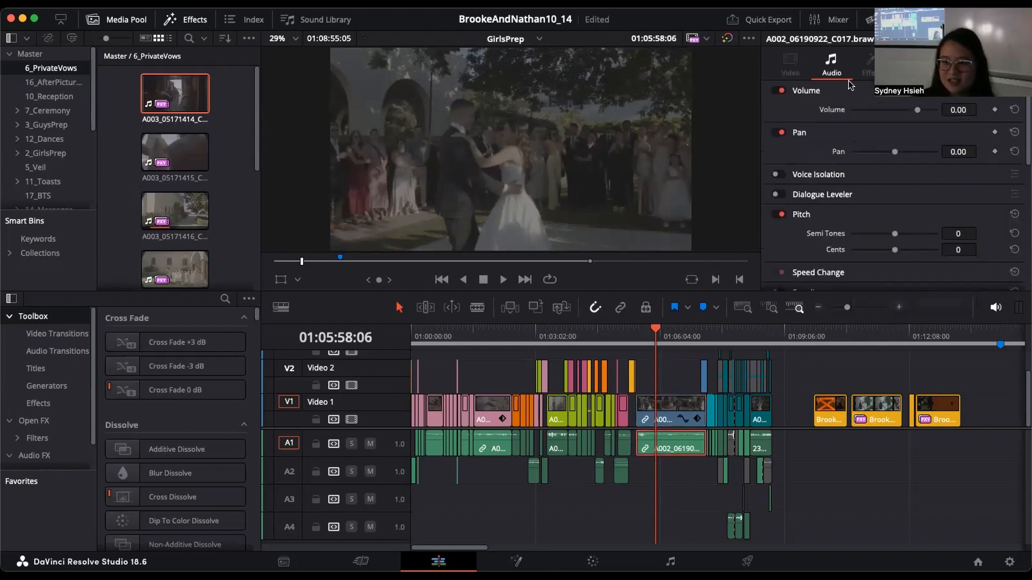
pyautogui.scroll(-10, 881, 177)
pyautogui.scroll(5, 893, 183)
pyautogui.scroll(4, 895, 188)
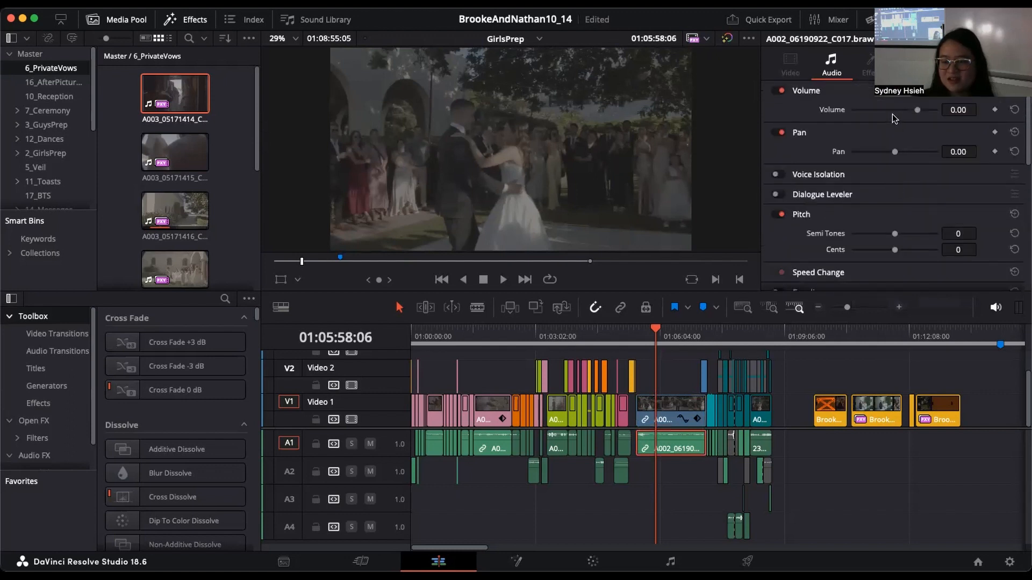
pyautogui.scroll(-3, 909, 173)
pyautogui.scroll(3, 912, 195)
pyautogui.scroll(-4, 911, 195)
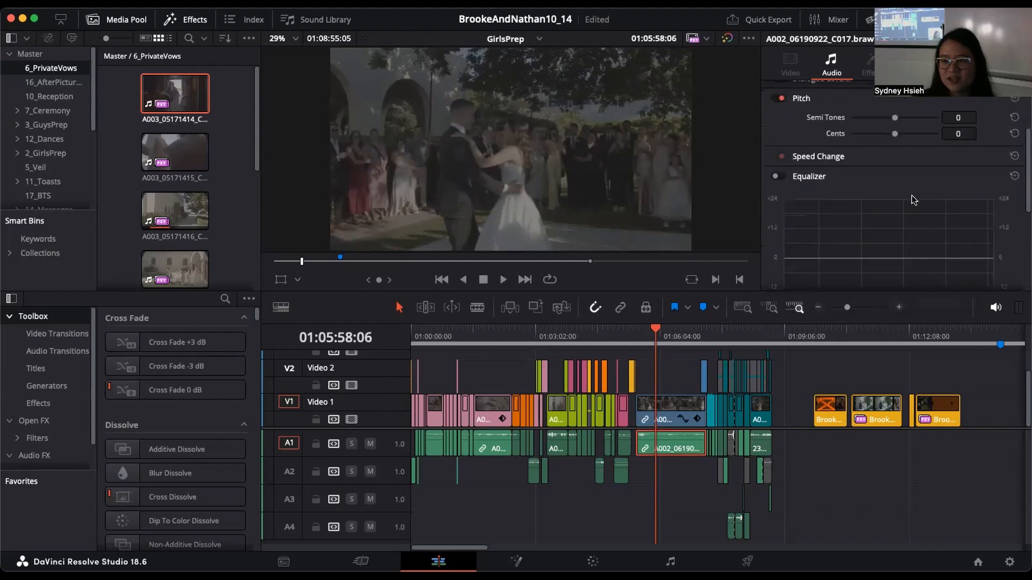
pyautogui.scroll(3, 912, 195)
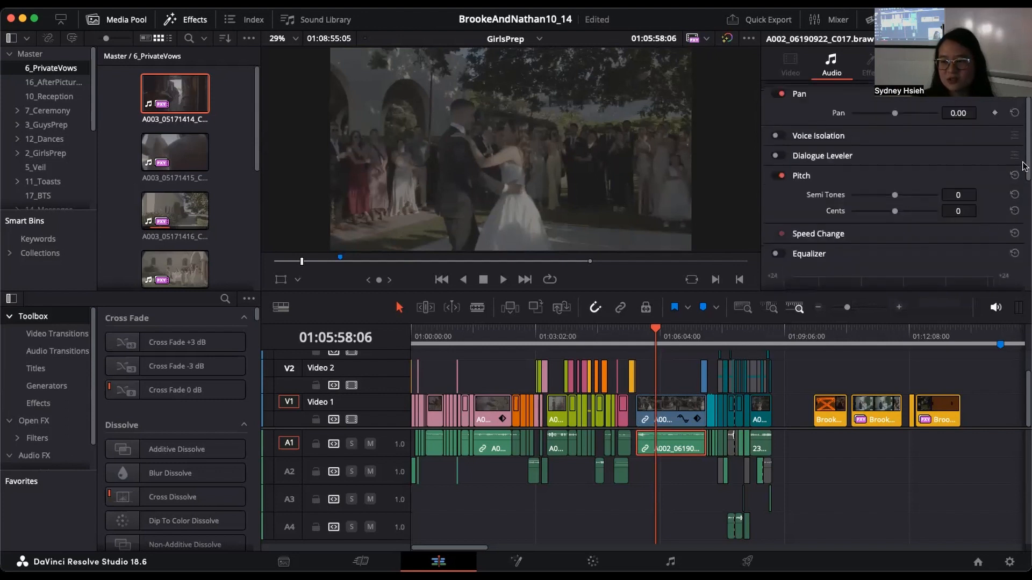
pyautogui.moveTo(1022, 165); pyautogui.dragTo(1024, 226)
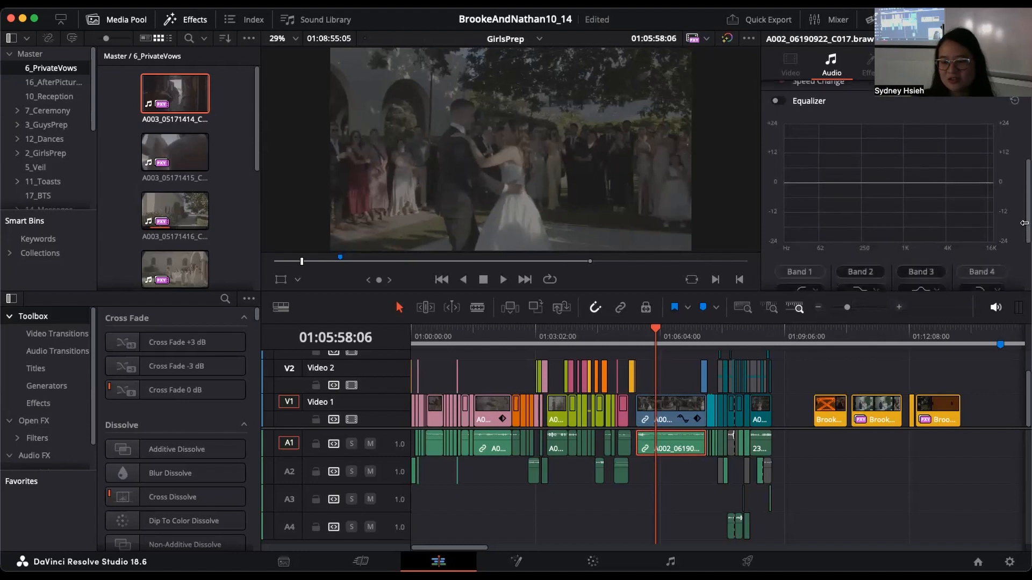
# Step: Try the clip's equalizer by pulling Band 3 down to about -24 and back to 0, and switch the equalizer off
pyautogui.click(899, 308)
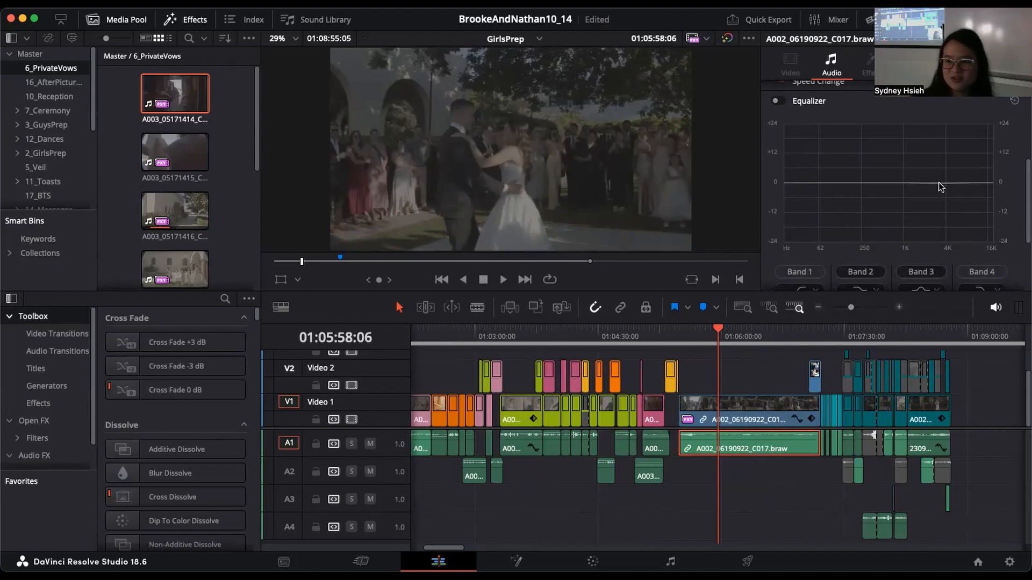
pyautogui.click(777, 100)
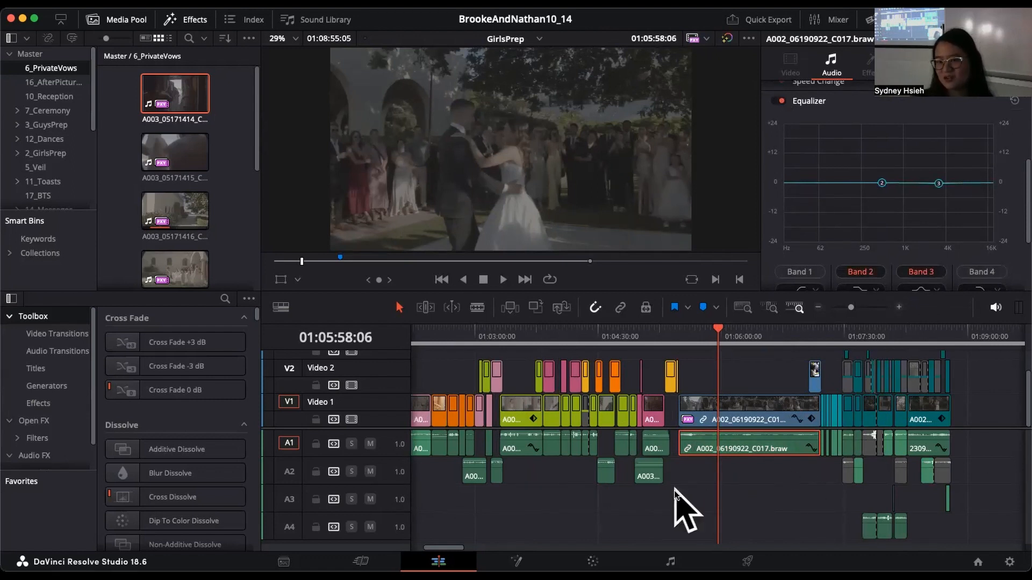
pyautogui.moveTo(939, 185); pyautogui.dragTo(936, 268)
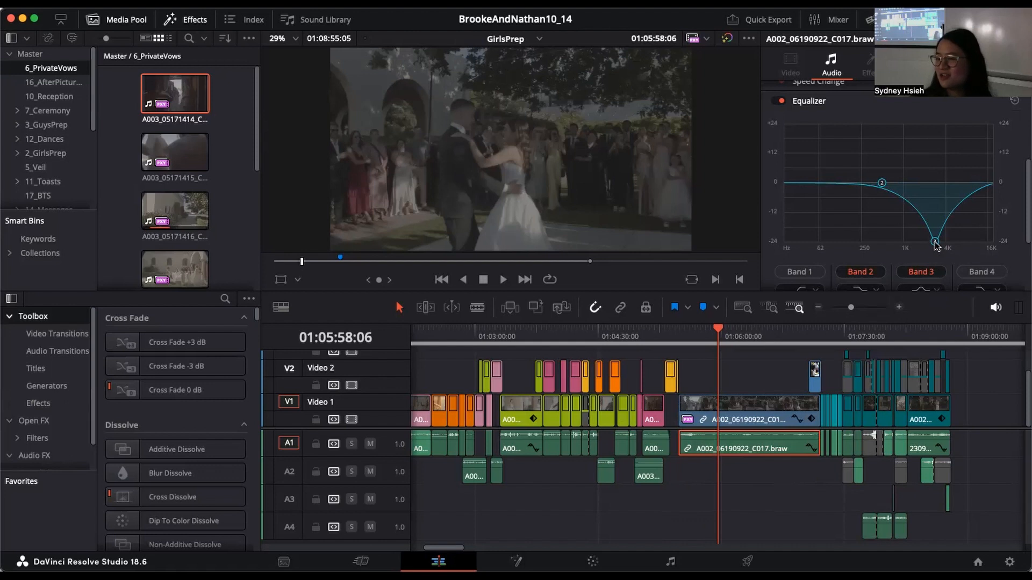
pyautogui.moveTo(936, 243); pyautogui.dragTo(938, 186)
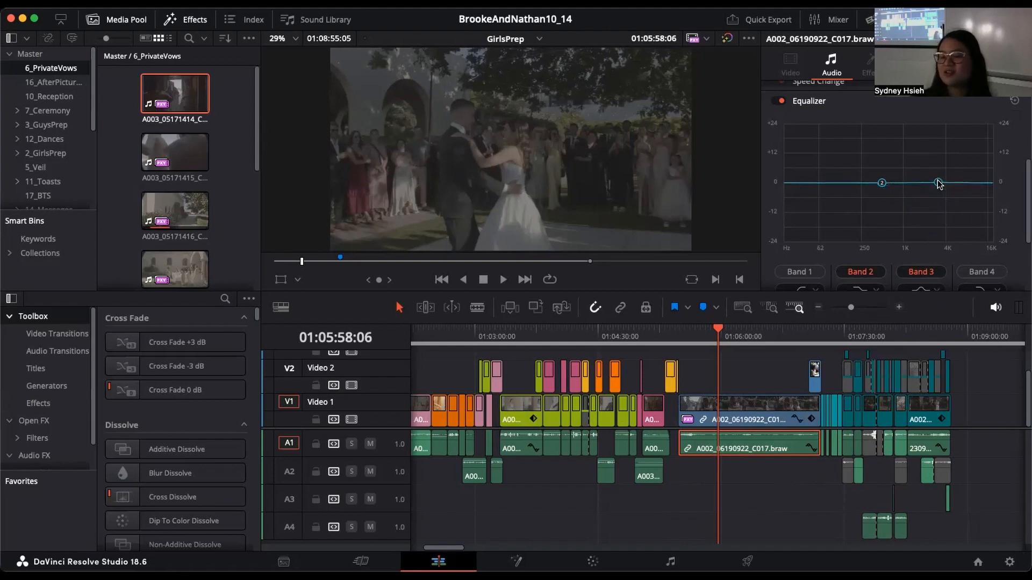
pyautogui.click(781, 102)
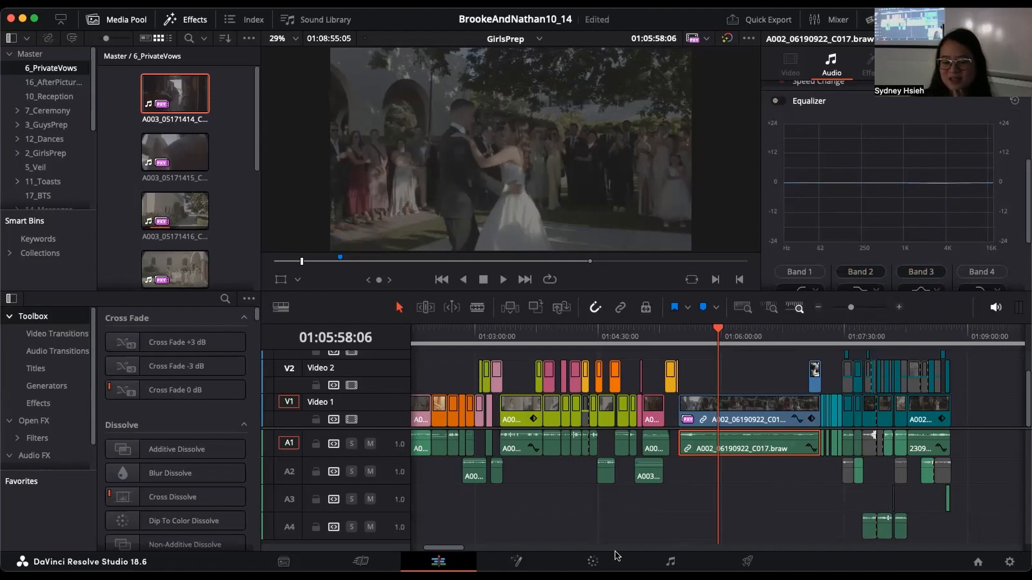
# Step: Show the audio curve editor beneath the A002_06190922_C017 clip on Audio 1, with no clip selected
pyautogui.moveTo(461, 549); pyautogui.dragTo(450, 549)
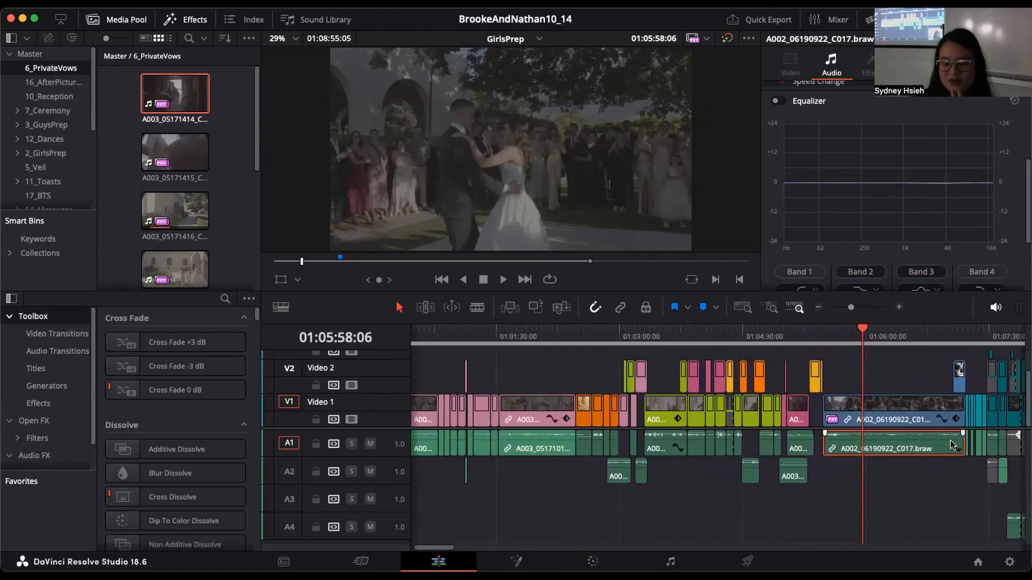
pyautogui.click(962, 431)
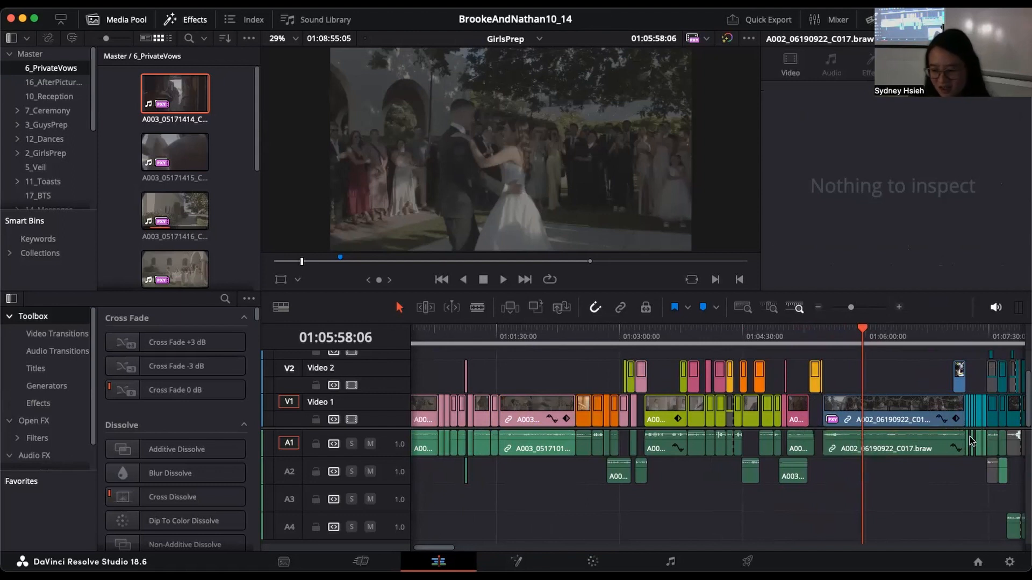
pyautogui.scroll(5, 960, 446)
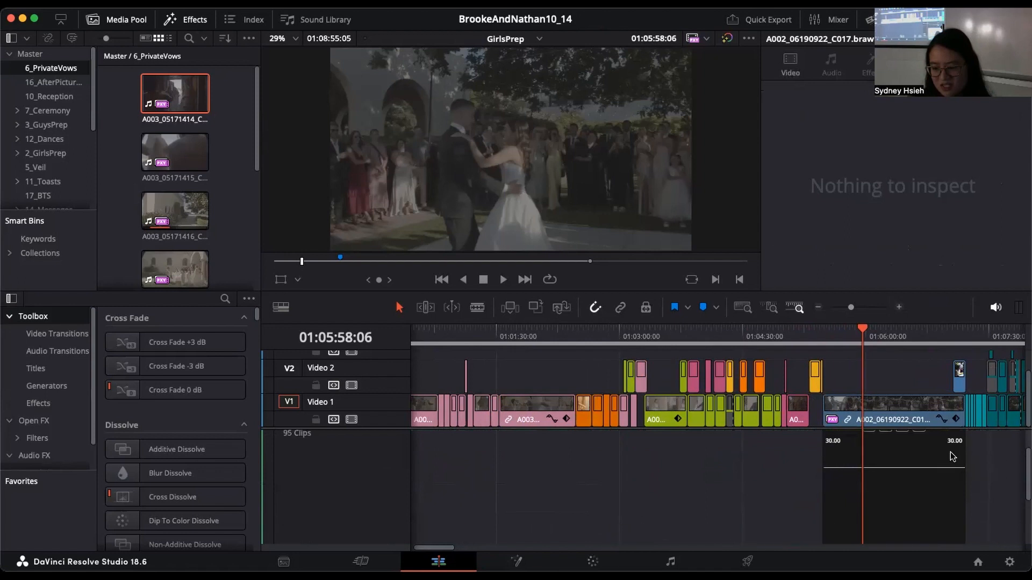
pyautogui.click(454, 548)
pyautogui.click(454, 548)
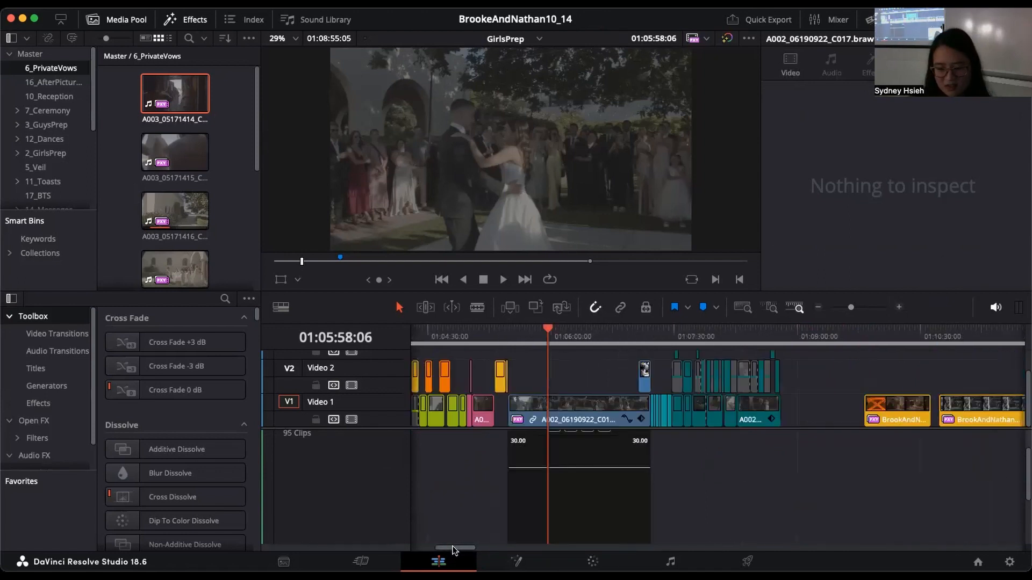
pyautogui.scroll(2, 638, 506)
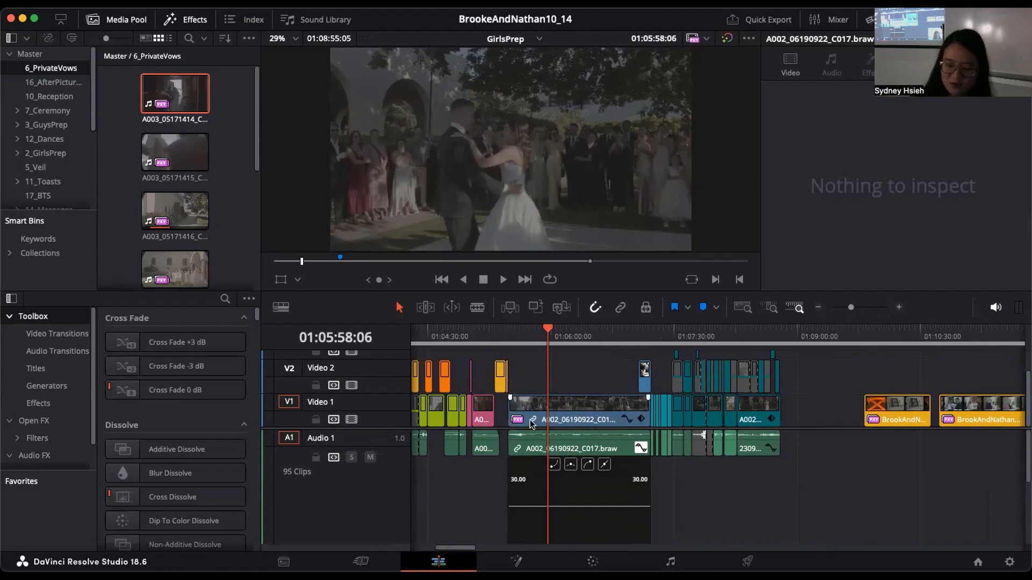
# Step: Select the A002_06190922_C017 audio clip on Audio 1 and show its Volume curve close up
pyautogui.scroll(-2, 678, 430)
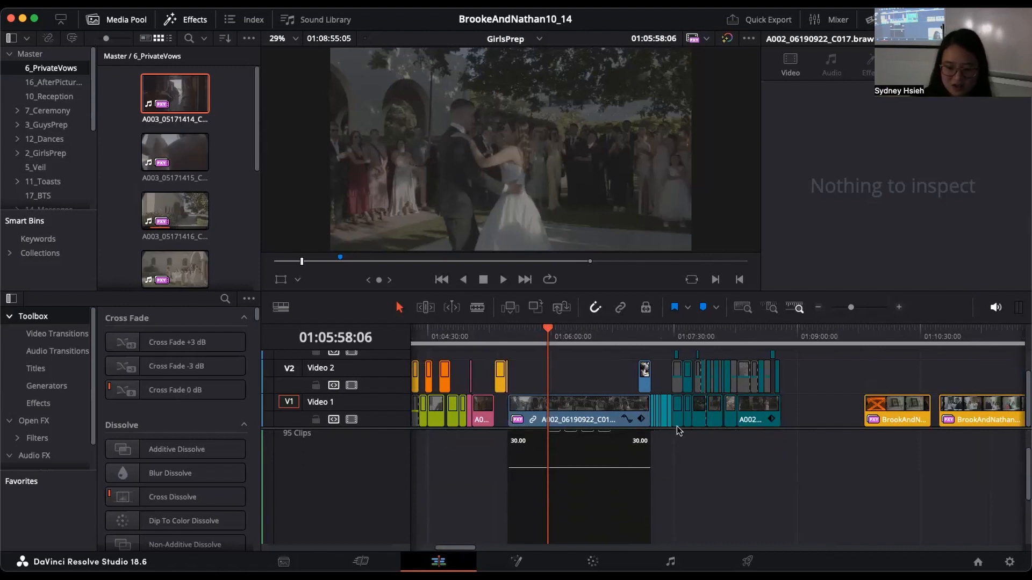
pyautogui.click(899, 307)
pyautogui.scroll(2, 822, 478)
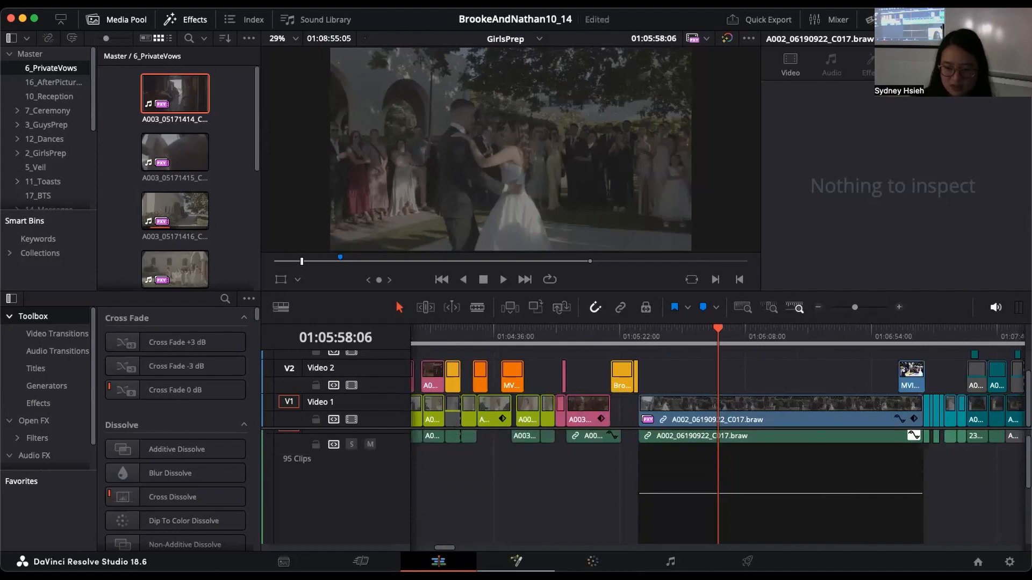
pyautogui.moveTo(444, 547); pyautogui.dragTo(447, 546)
pyautogui.scroll(1, 850, 522)
pyautogui.click(809, 516)
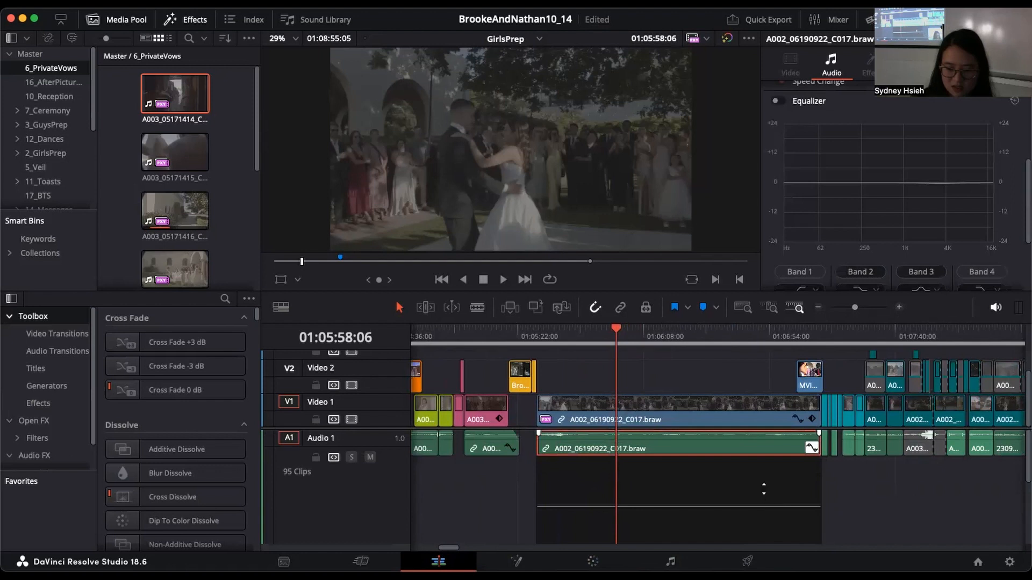
pyautogui.scroll(-3, 764, 490)
pyautogui.scroll(3, 765, 490)
pyautogui.moveTo(757, 433); pyautogui.dragTo(757, 432)
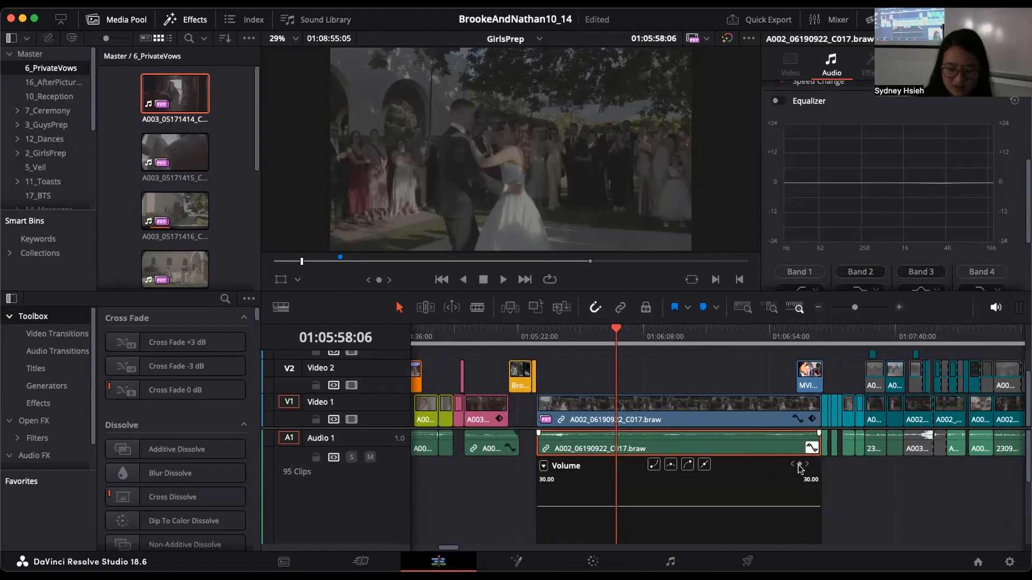
# Step: Try shaping the clip's Volume curve with added keyframes, raising the level after 01:05:58:06 and easing the selected points into a smooth curve
pyautogui.moveTo(621, 327); pyautogui.dragTo(678, 327)
pyautogui.click(800, 465)
pyautogui.moveTo(678, 507); pyautogui.dragTo(678, 495)
pyautogui.click(728, 330)
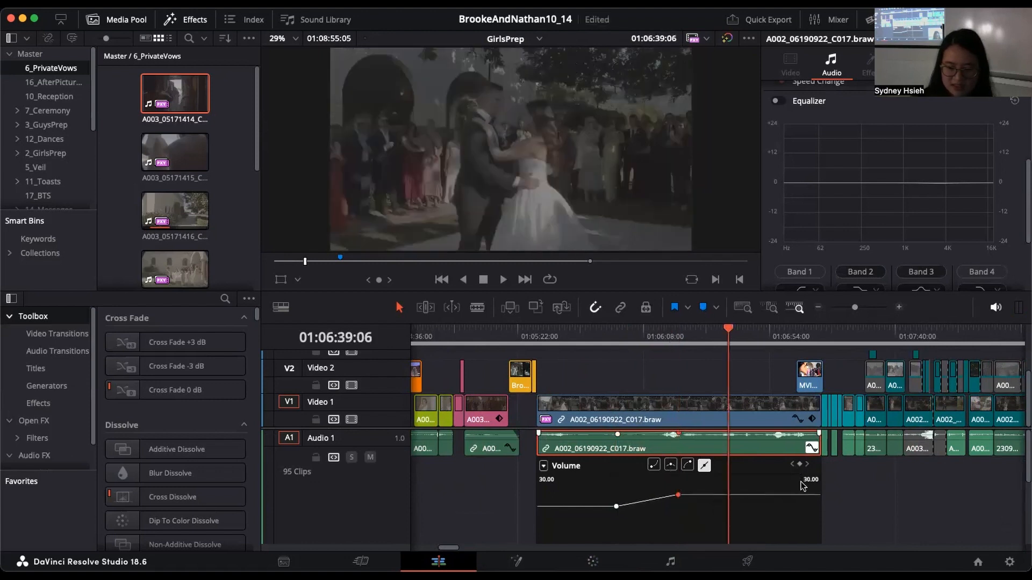
pyautogui.moveTo(712, 489); pyautogui.dragTo(713, 496)
pyautogui.click(671, 466)
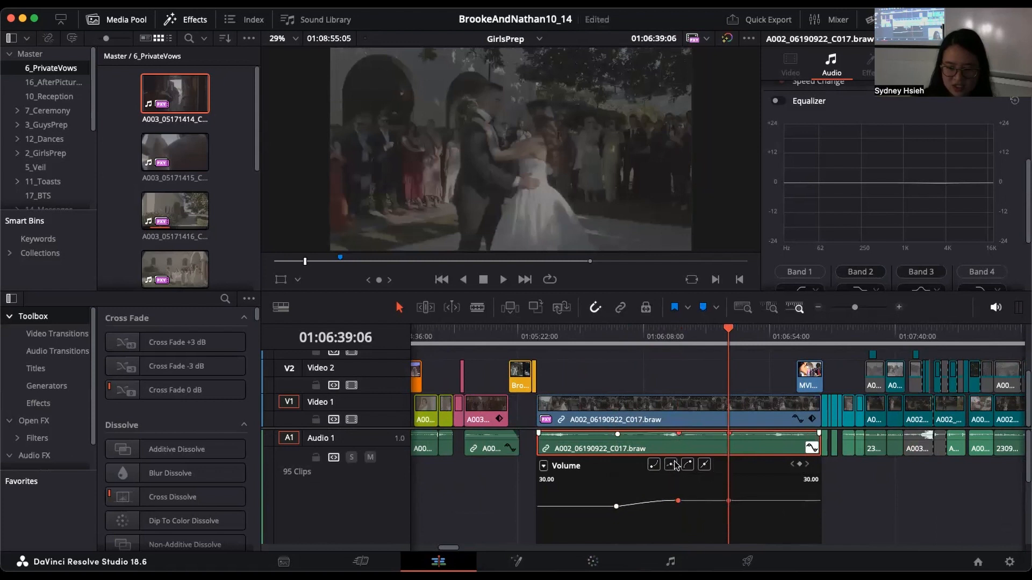
pyautogui.click(653, 466)
# Step: Undo all the keyframe and easing changes on the clip's Volume curve
pyautogui.press('super+z')
pyautogui.press('super+z')
pyautogui.press('super+z')
pyautogui.press('super+z')
pyautogui.press('super+z')
pyautogui.press('super+z')
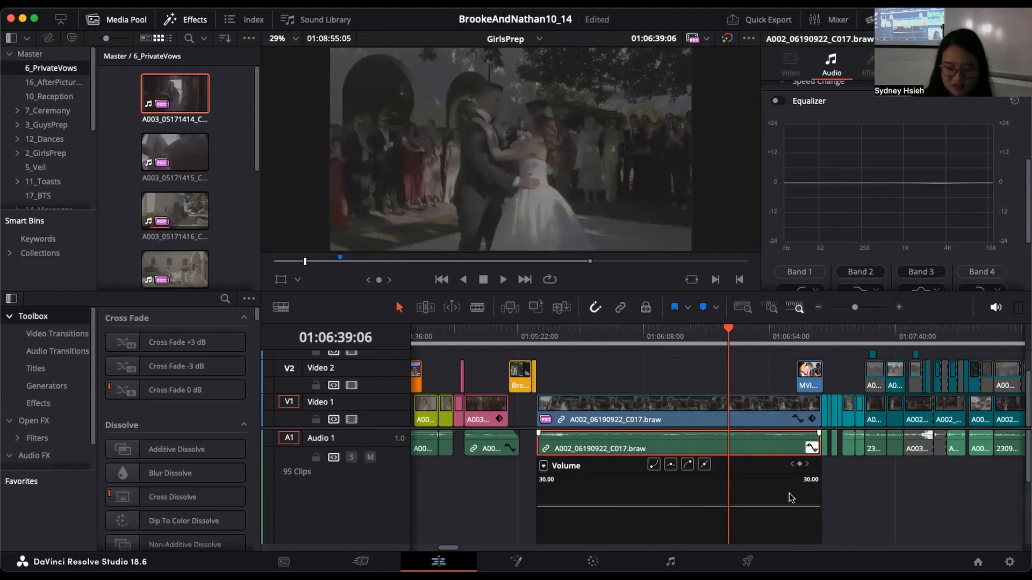
# Step: Hide the audio clip's curve editor, clear the clip selection, and park the playhead at 01:05:39:05
pyautogui.click(812, 448)
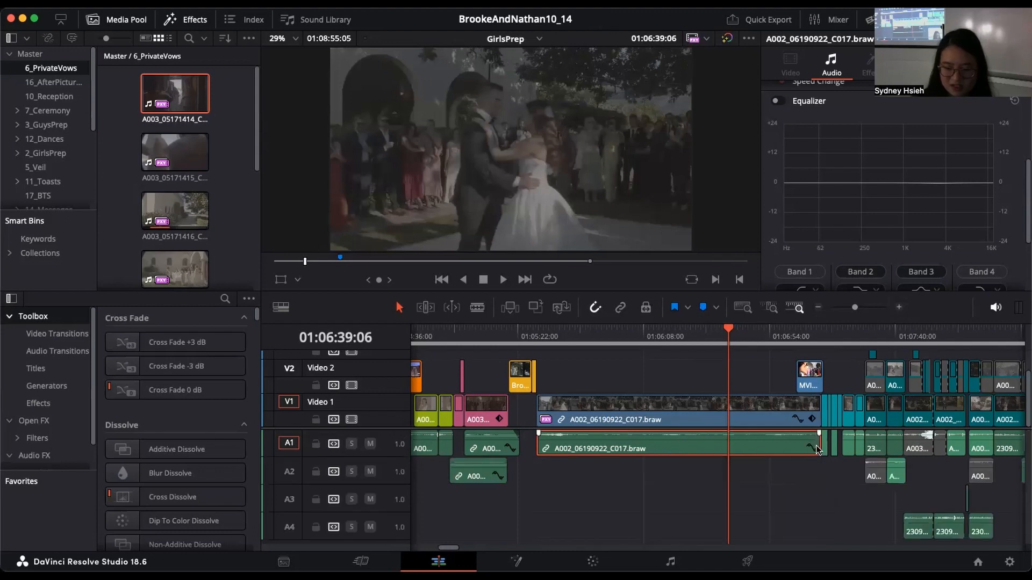
pyautogui.moveTo(855, 311); pyautogui.dragTo(851, 311)
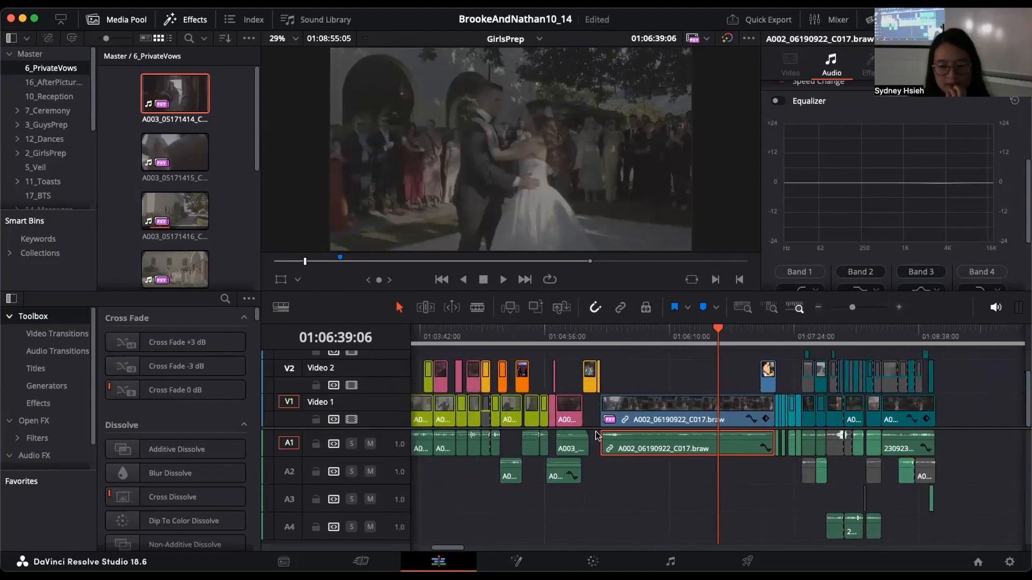
pyautogui.click(600, 391)
pyautogui.moveTo(629, 340)
pyautogui.mouseDown()
pyautogui.moveTo(599, 339)
pyautogui.moveTo(617, 342)
pyautogui.mouseUp()
pyautogui.moveTo(615, 398); pyautogui.dragTo(600, 399)
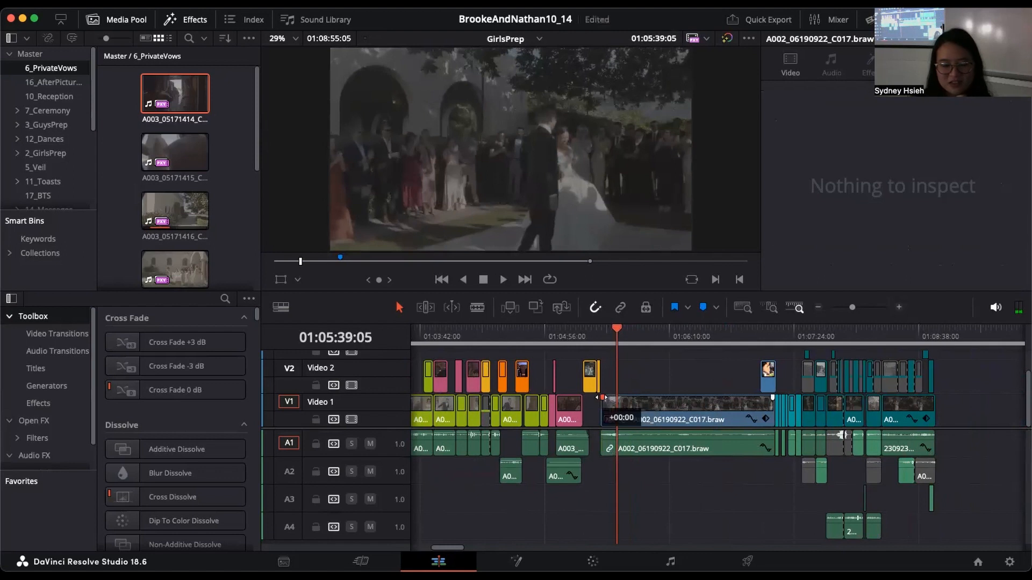
pyautogui.click(818, 307)
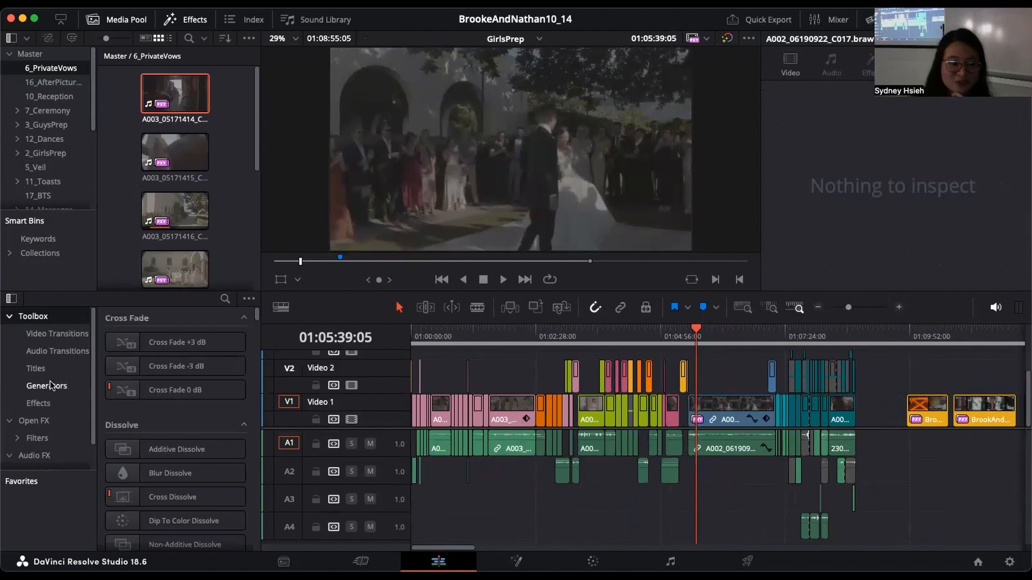
# Step: Browse the Video Transitions, previewing iris transitions such as Hexagon Iris
pyautogui.click(52, 334)
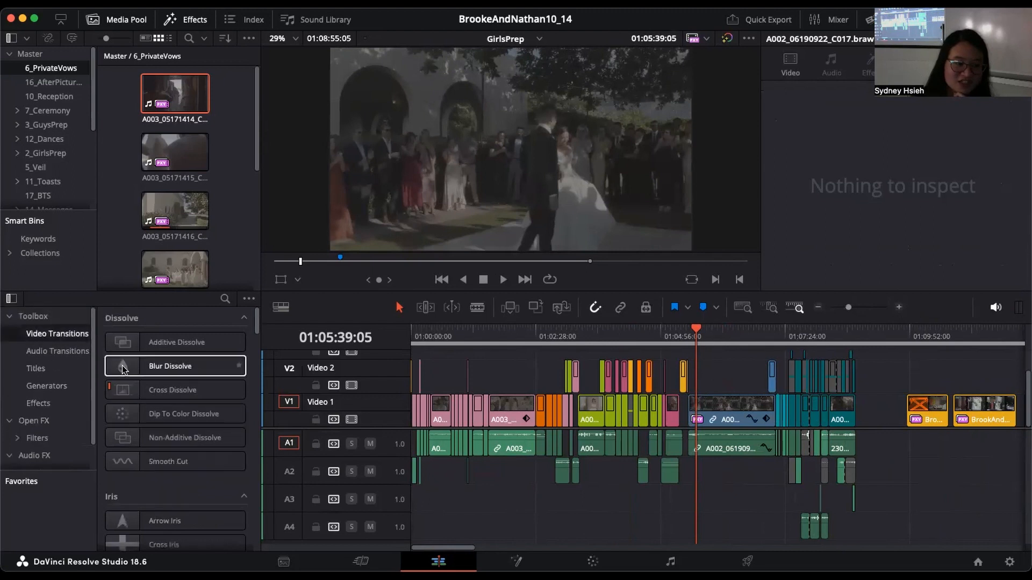
pyautogui.scroll(-7, 134, 398)
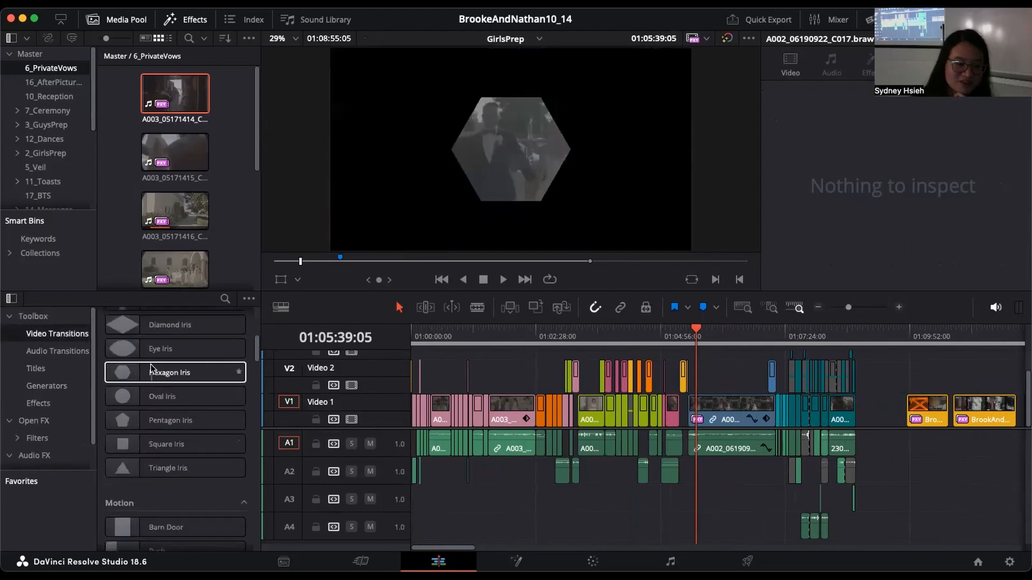
pyautogui.scroll(-5, 190, 492)
pyautogui.scroll(5, 193, 492)
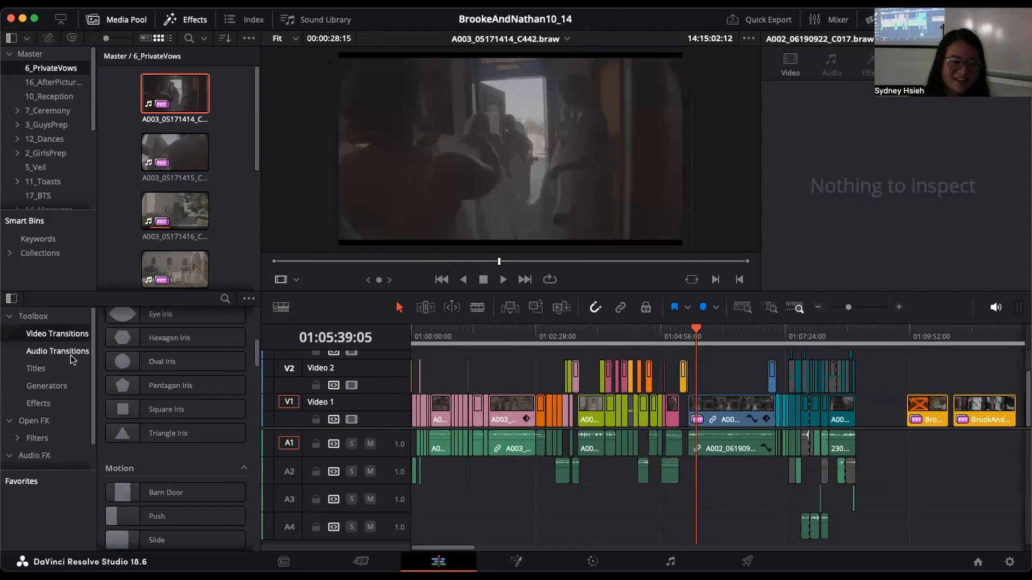
# Step: Browse the Fusion Effects in the toolbox, from Binoculars and CCTV through DSLR and Night Vision
pyautogui.click(61, 402)
pyautogui.scroll(10, 178, 386)
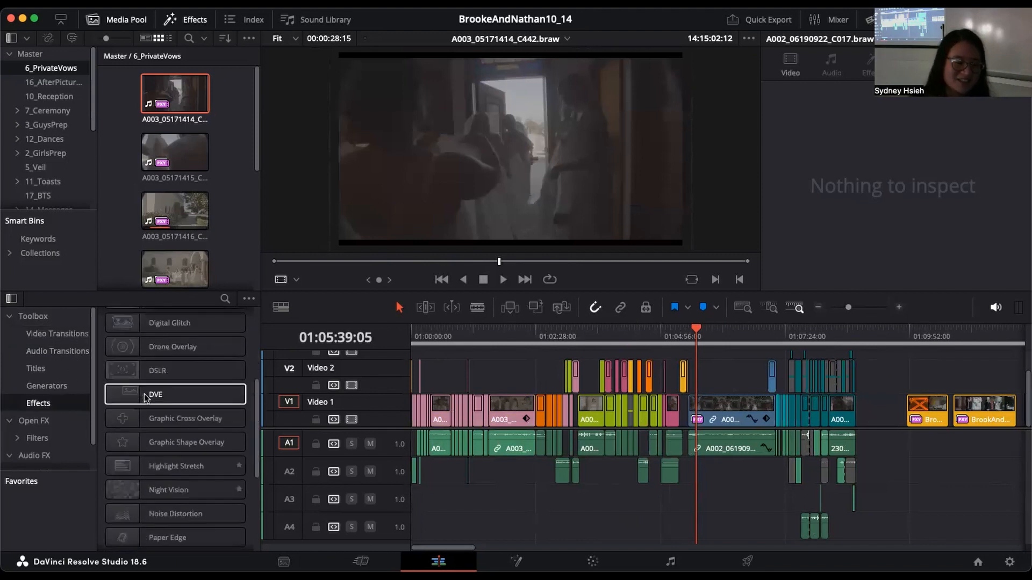
pyautogui.scroll(-3, 186, 388)
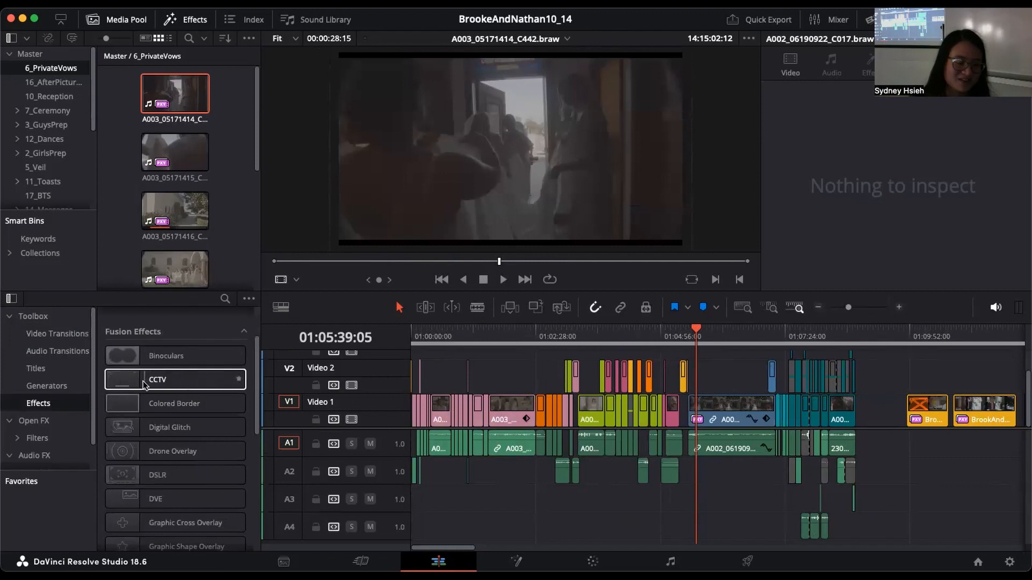
pyautogui.scroll(-3, 170, 423)
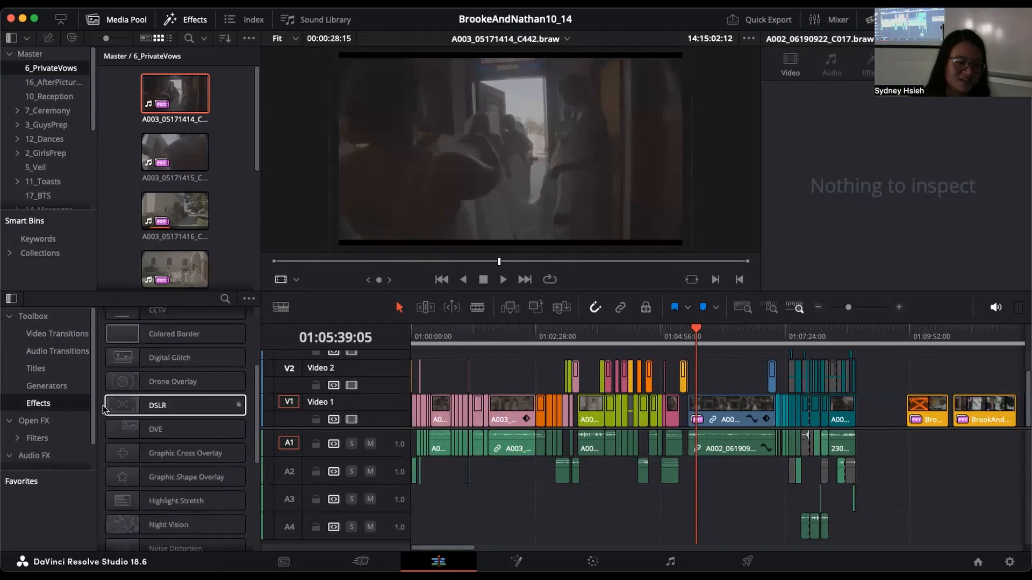
pyautogui.scroll(-9, 152, 443)
pyautogui.scroll(-1, 157, 396)
# Step: Look through the Open FX library, from the Blur and Color effects to the Key, Light and Refine groups
pyautogui.click(24, 421)
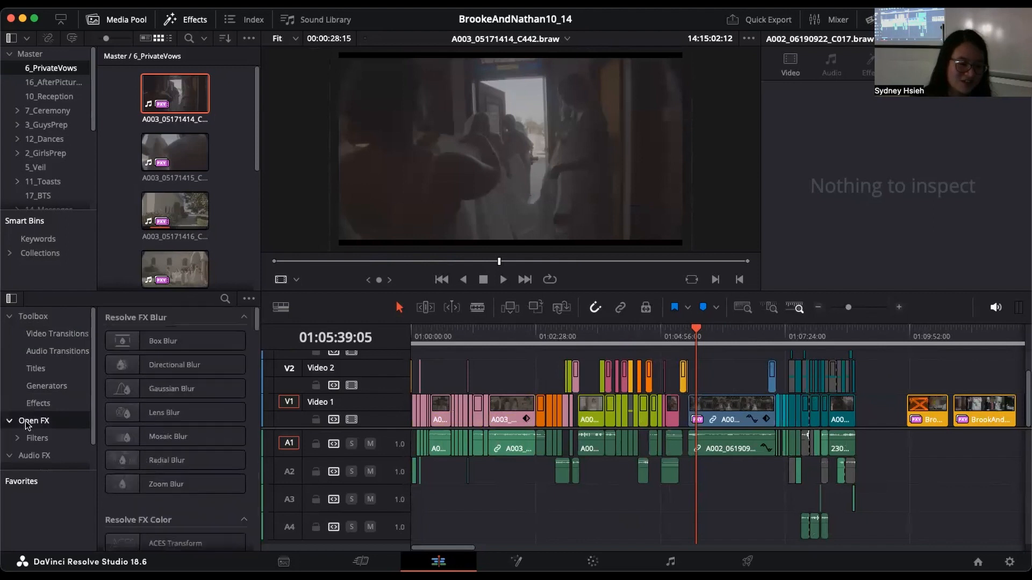
pyautogui.scroll(-5, 223, 433)
pyautogui.scroll(5, 223, 433)
pyautogui.scroll(-12, 223, 433)
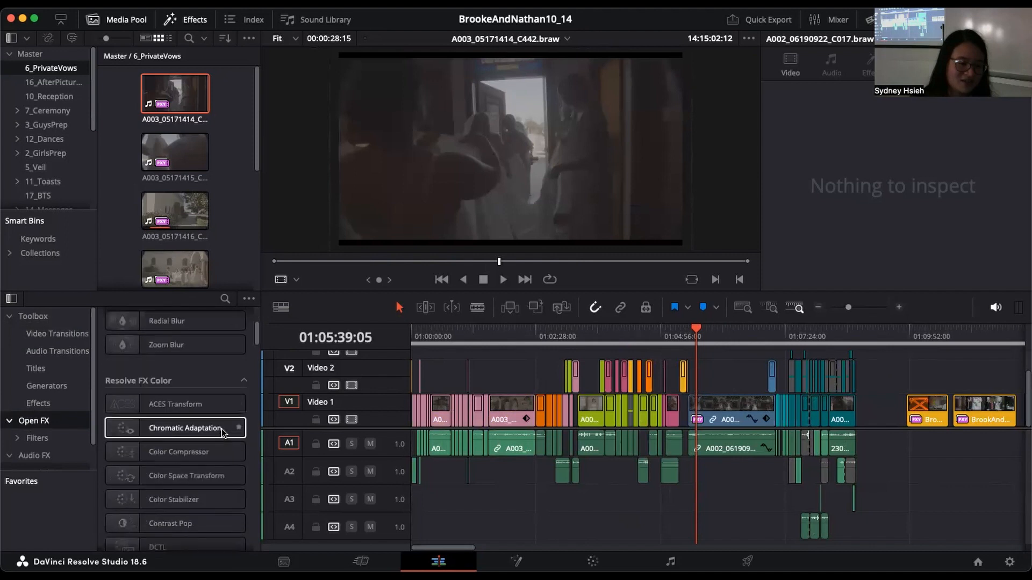
pyautogui.scroll(-10, 223, 433)
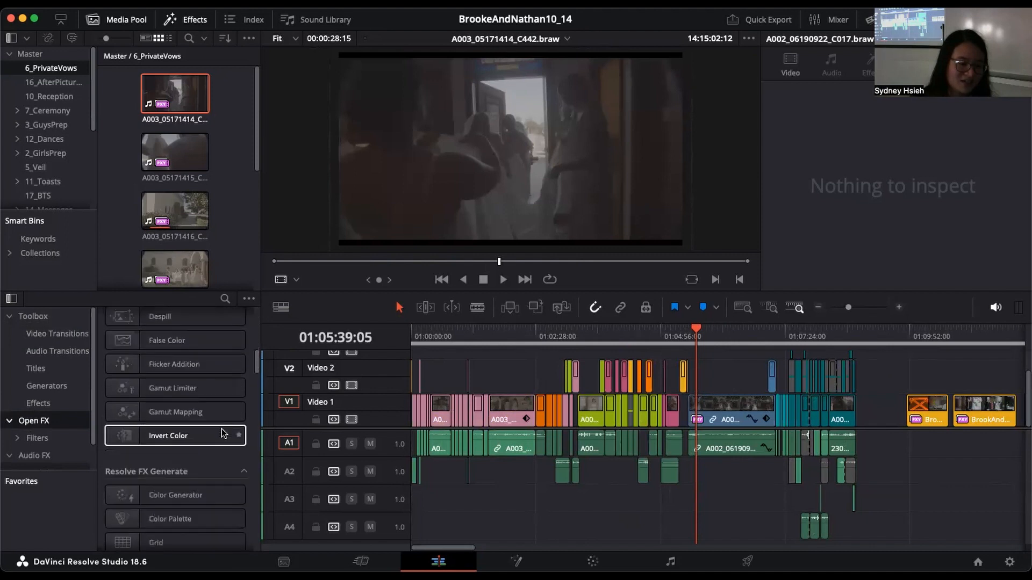
pyautogui.scroll(-4, 223, 433)
pyautogui.scroll(-3, 223, 433)
pyautogui.scroll(3, 223, 433)
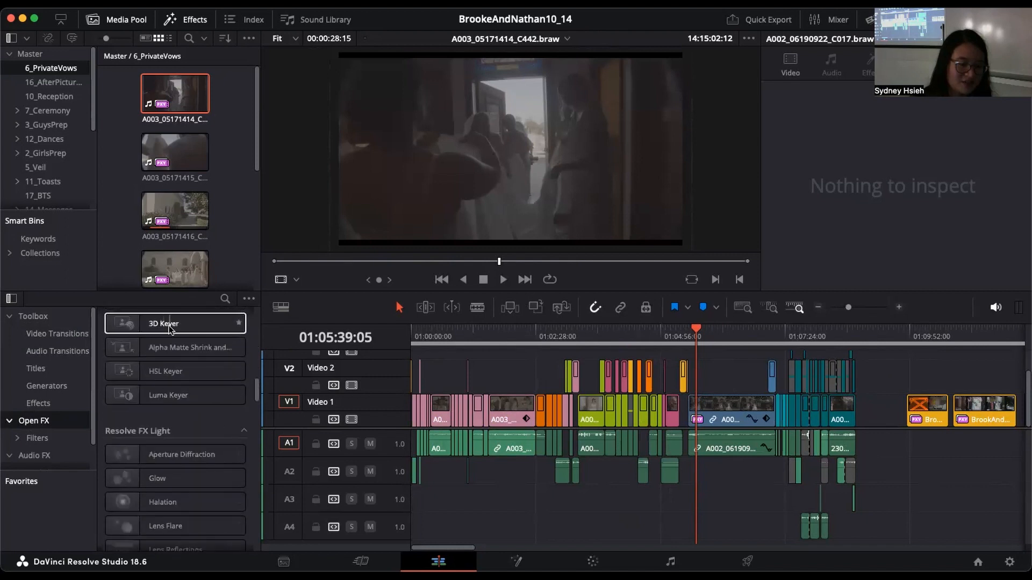
pyautogui.scroll(-3, 207, 430)
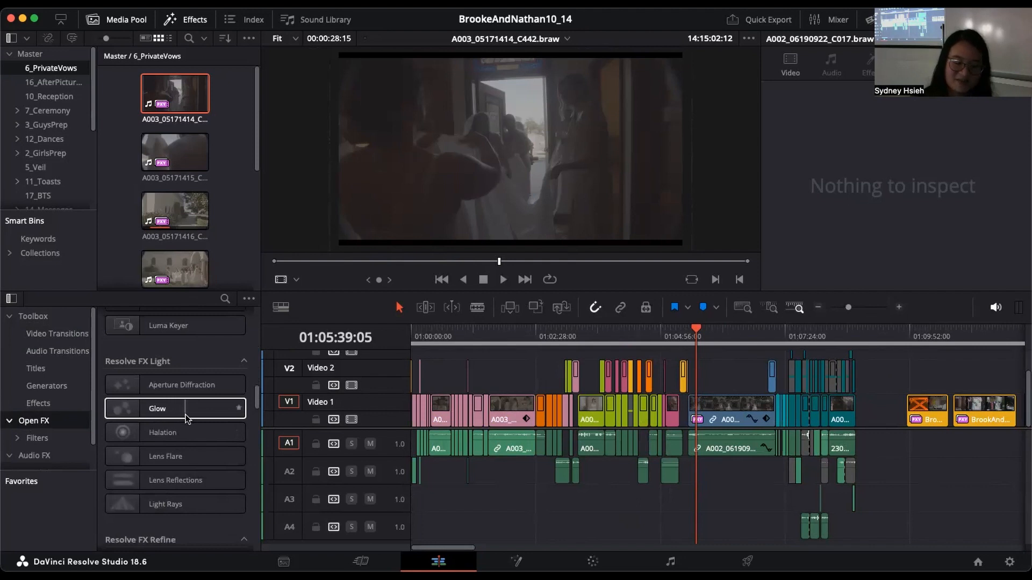
pyautogui.scroll(-2, 248, 438)
pyautogui.scroll(-3, 248, 436)
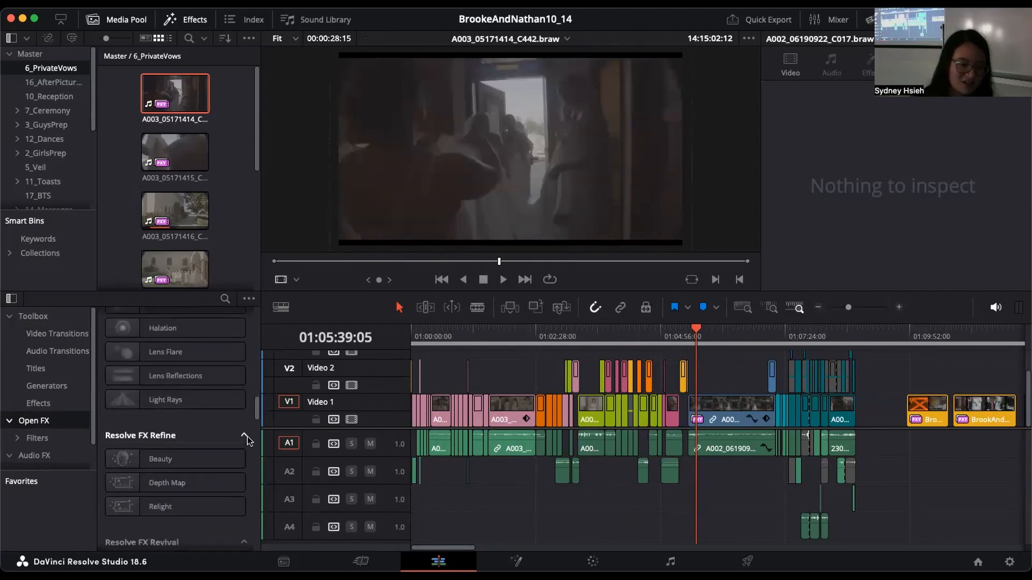
pyautogui.scroll(4, 247, 437)
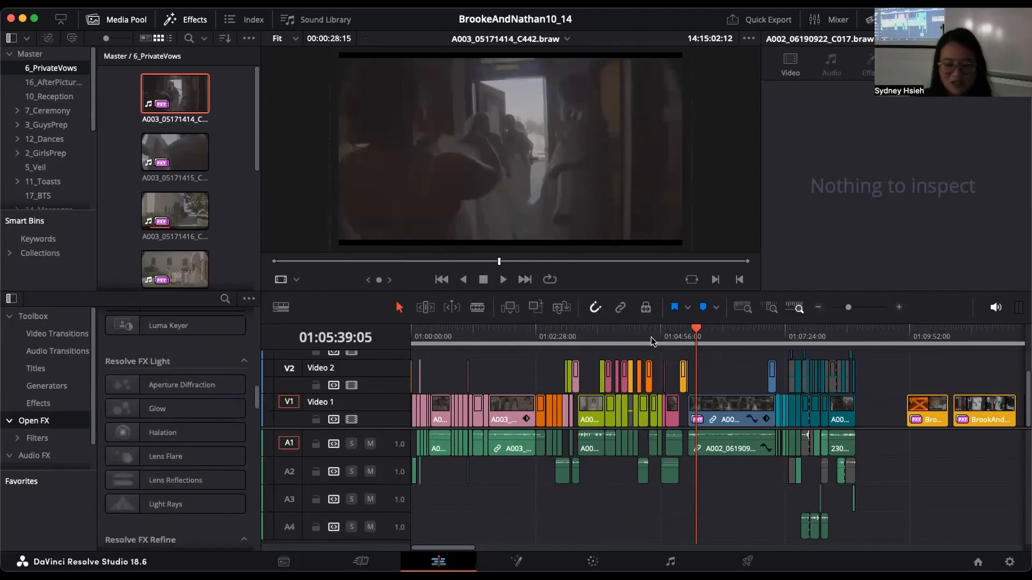
# Step: Switch from the GirlsPrep timeline to the Film timeline and open it on the Color page
pyautogui.moveTo(650, 337); pyautogui.dragTo(638, 337)
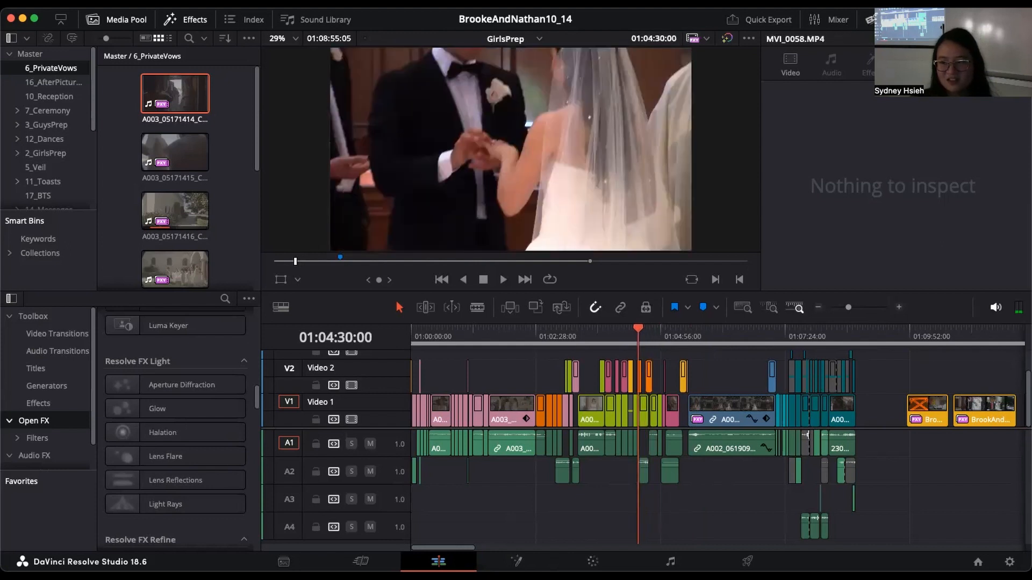
pyautogui.click(508, 39)
pyautogui.click(508, 71)
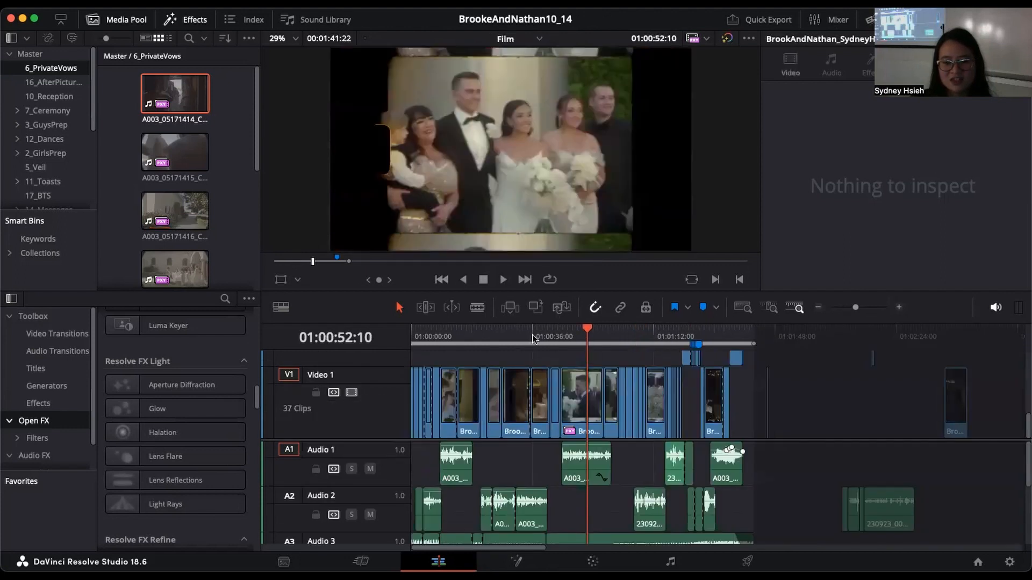
pyautogui.hotkey('shift', '6')
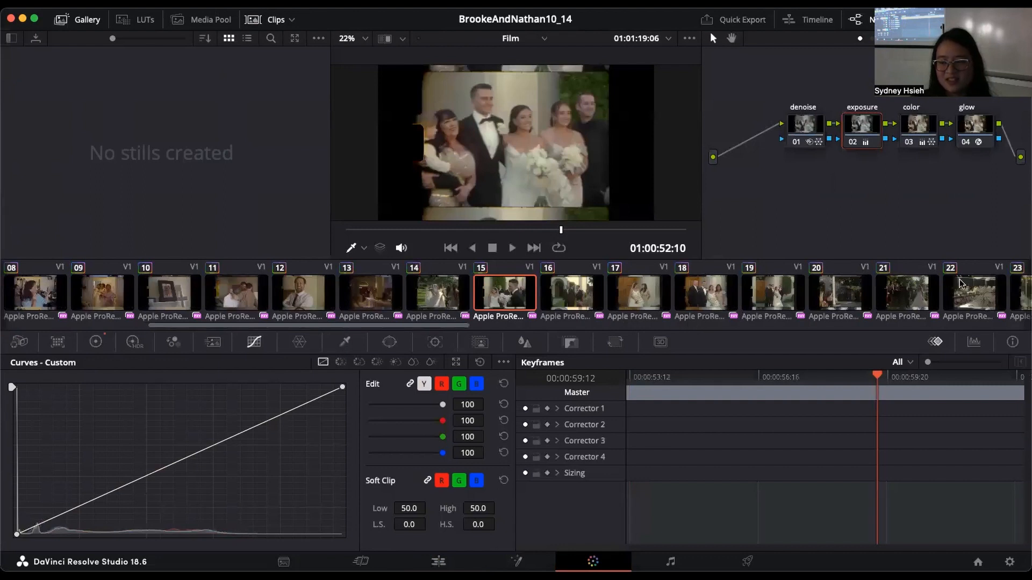
# Step: Select clip 15's denoise node, and disable the glow, color, exposure and denoise nodes one after another
pyautogui.hscroll(2, 905, 98)
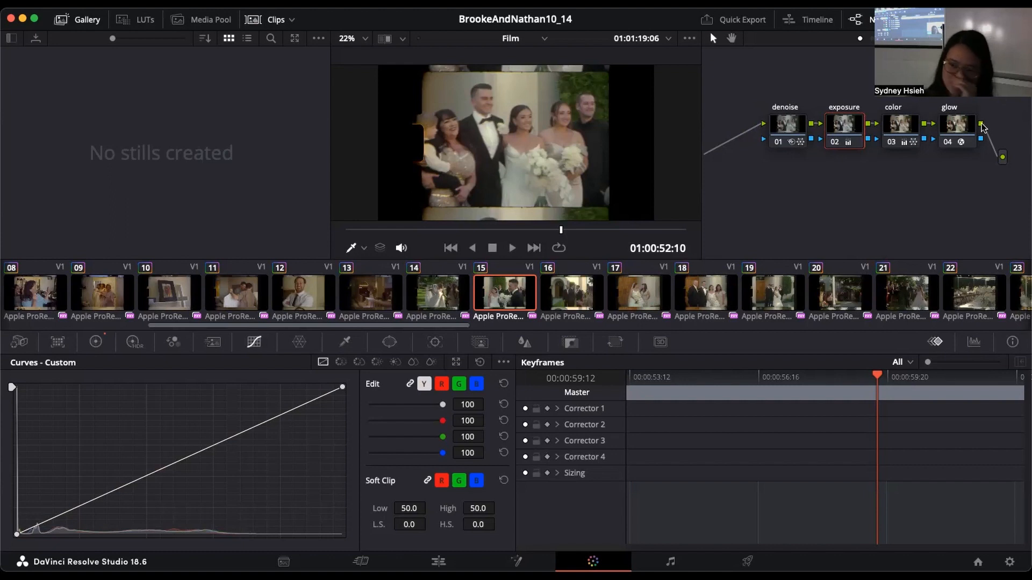
pyautogui.click(778, 129)
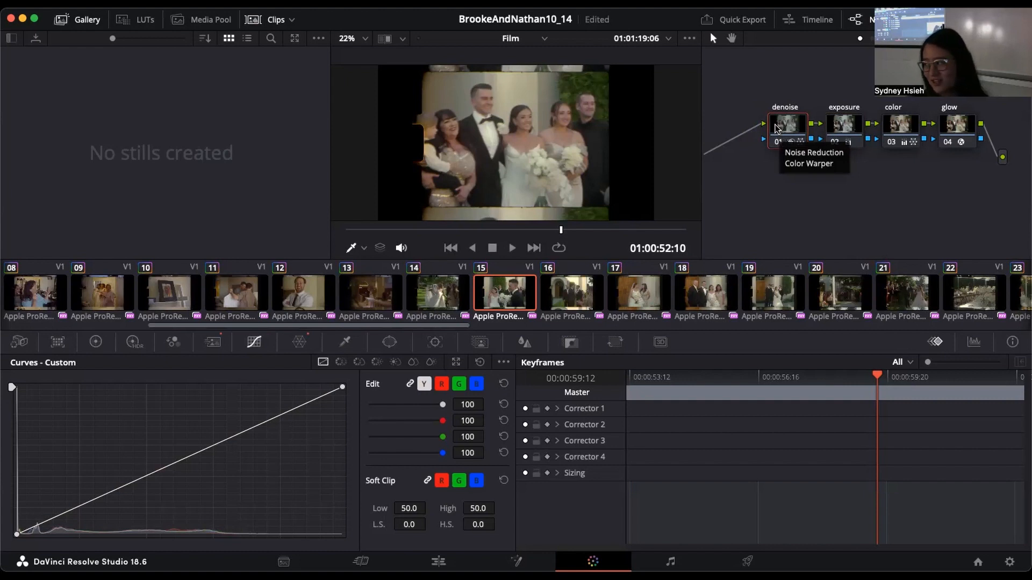
pyautogui.click(948, 142)
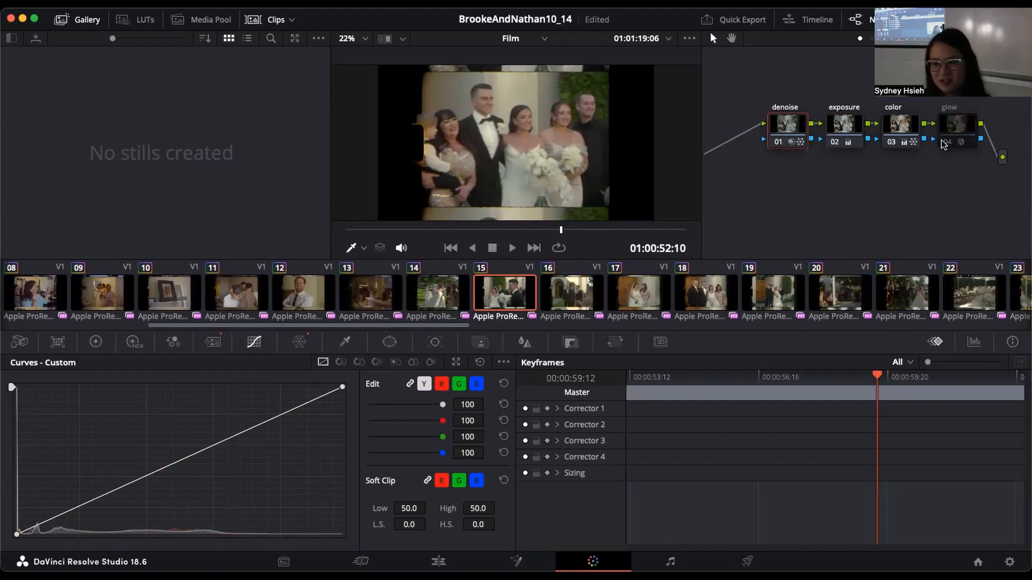
pyautogui.click(887, 143)
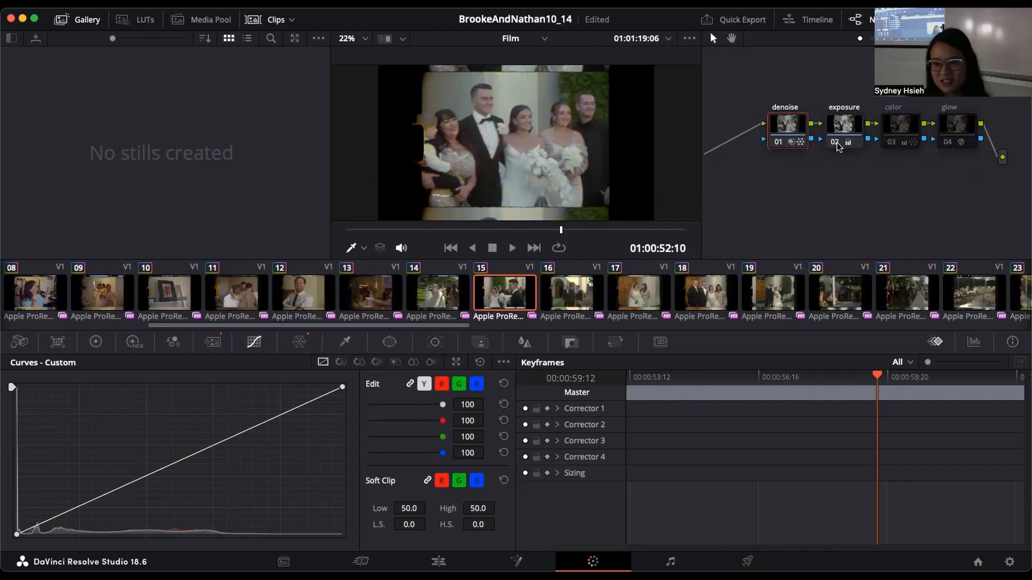
pyautogui.click(835, 143)
pyautogui.click(776, 143)
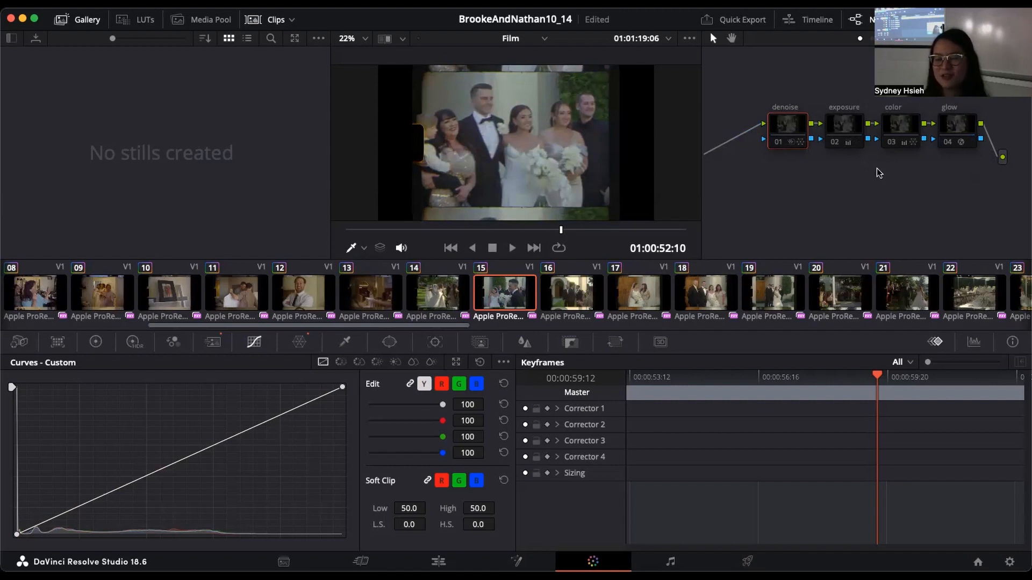
# Step: Move the denoise node further away from exposure, and look through the exposure node's options without choosing any
pyautogui.moveTo(782, 123); pyautogui.dragTo(826, 118)
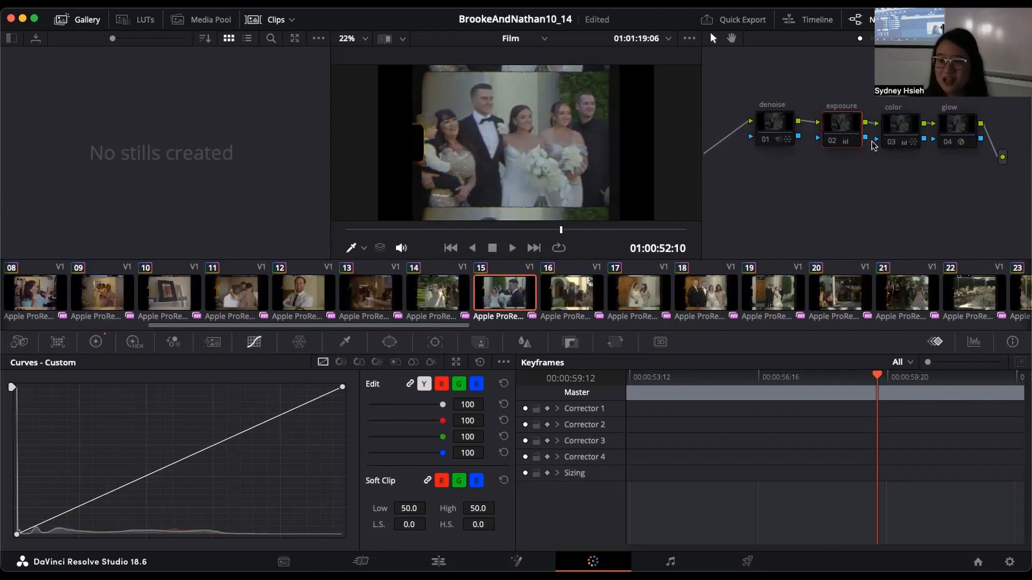
pyautogui.rightClick(850, 124)
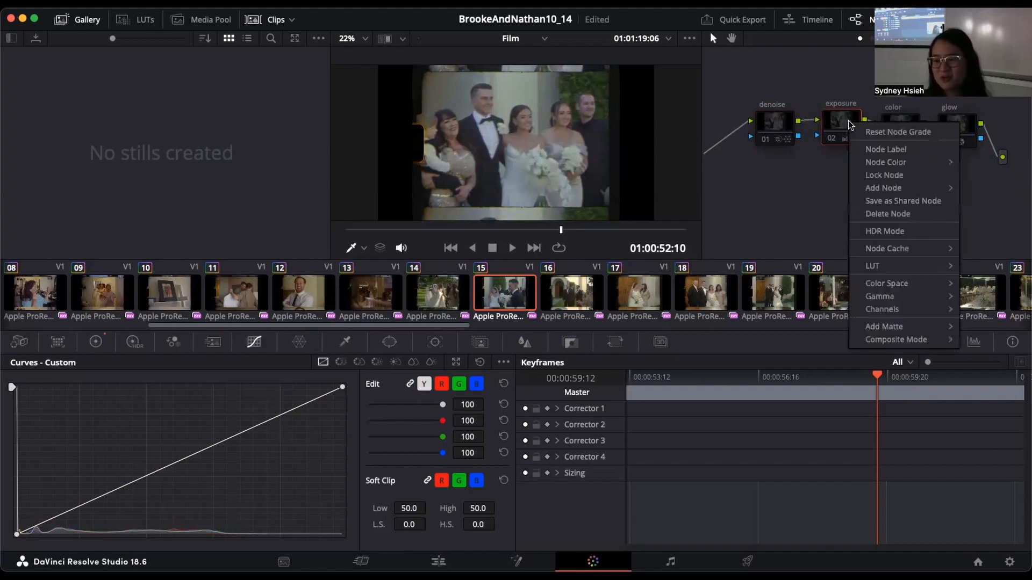
pyautogui.click(866, 77)
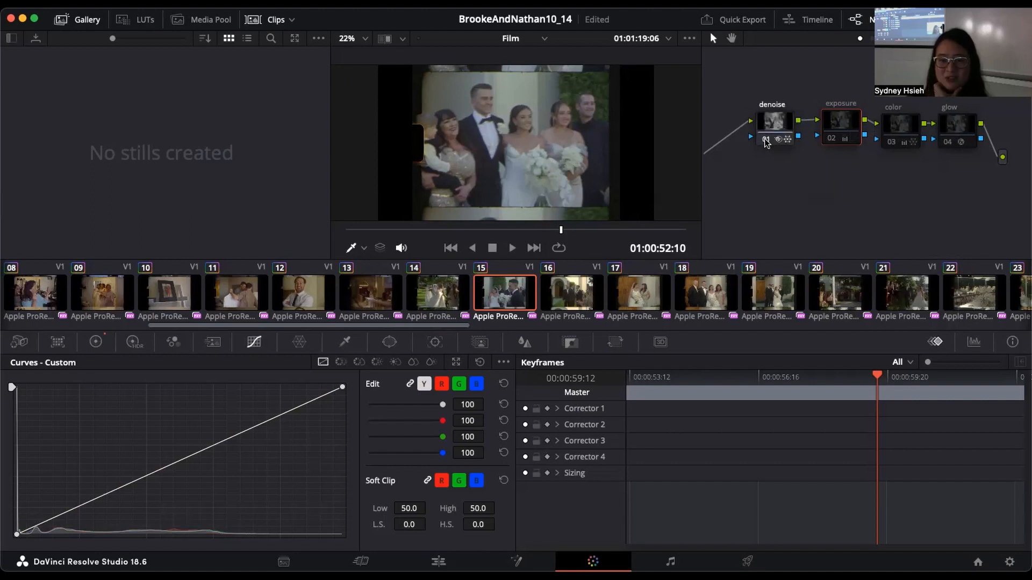
# Step: With only the denoise node enabled, examine the footage at 01:00:48:21 with the viewer zoomed to 42%
pyautogui.click(466, 230)
pyautogui.scroll(-2, 593, 154)
pyautogui.scroll(6, 593, 154)
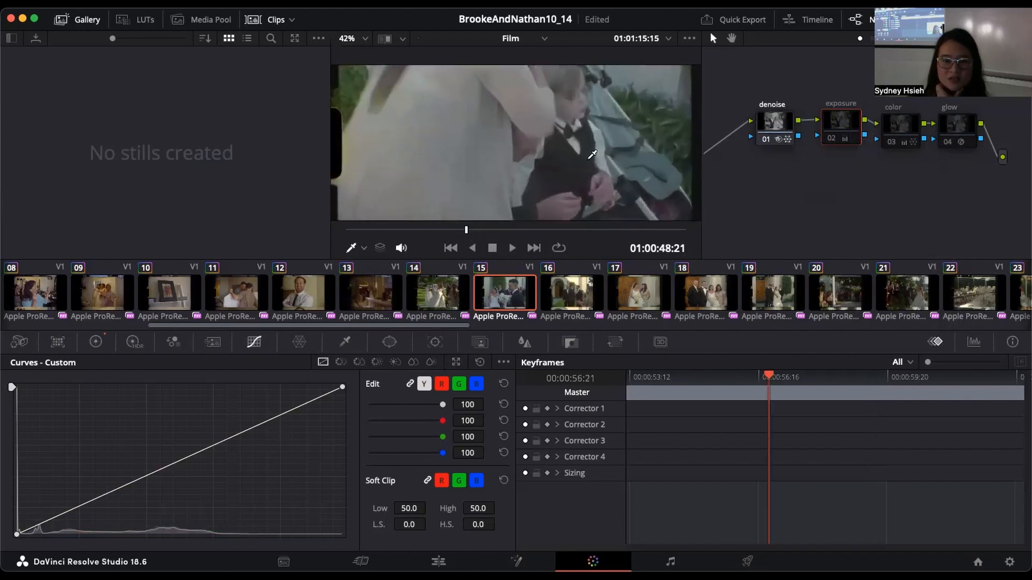
# Step: At 01:00:51:10 in clip 15, compare the footage with the denoise node off and on, and return the viewer zoom to 22%
pyautogui.click(535, 230)
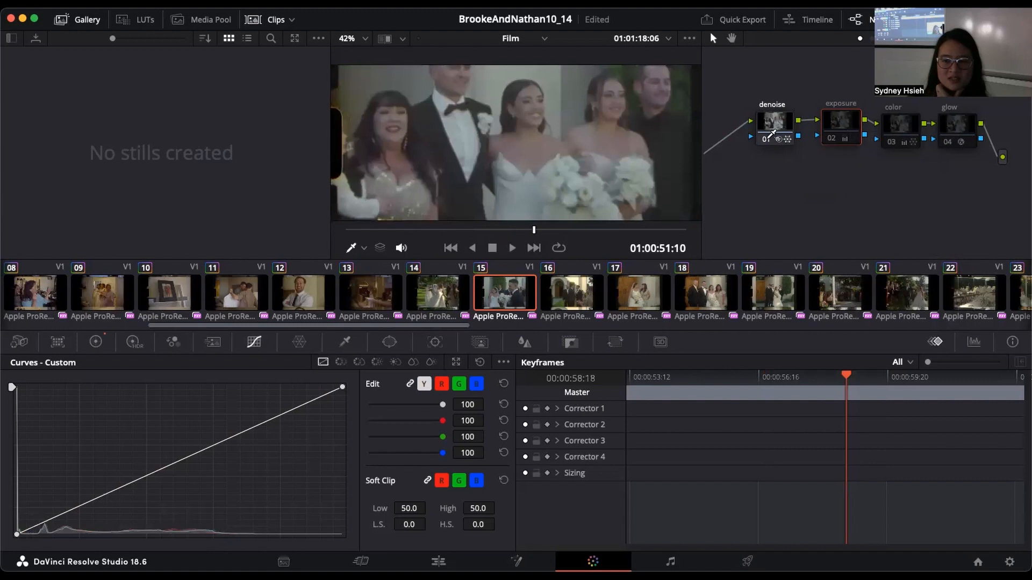
pyautogui.click(765, 141)
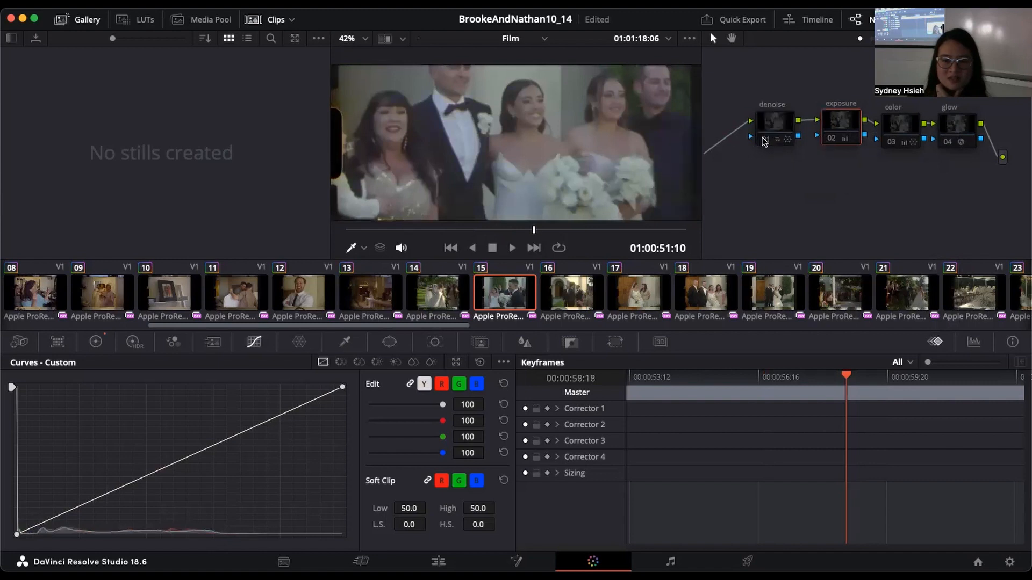
pyautogui.click(766, 140)
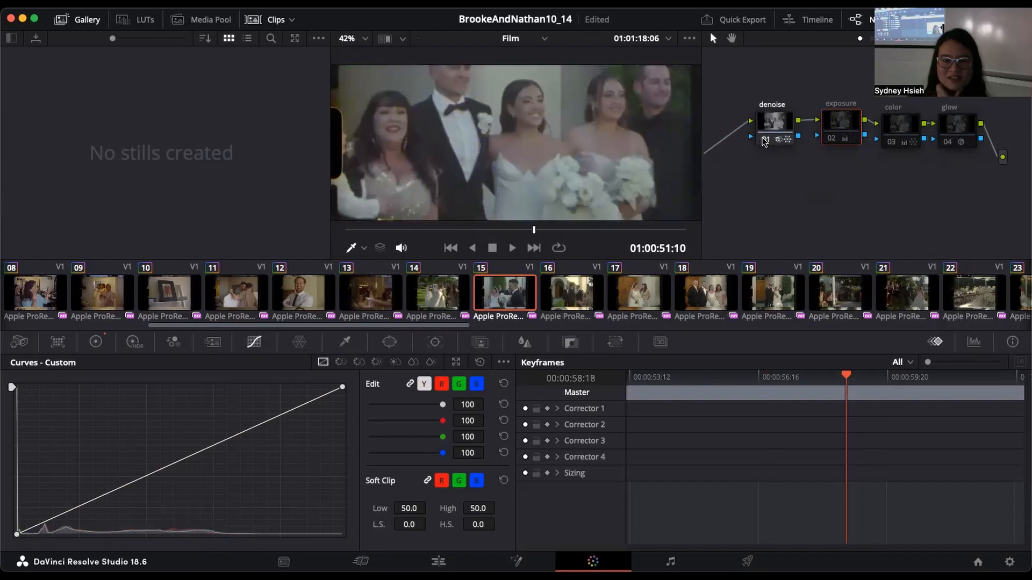
pyautogui.click(764, 141)
pyautogui.click(764, 141)
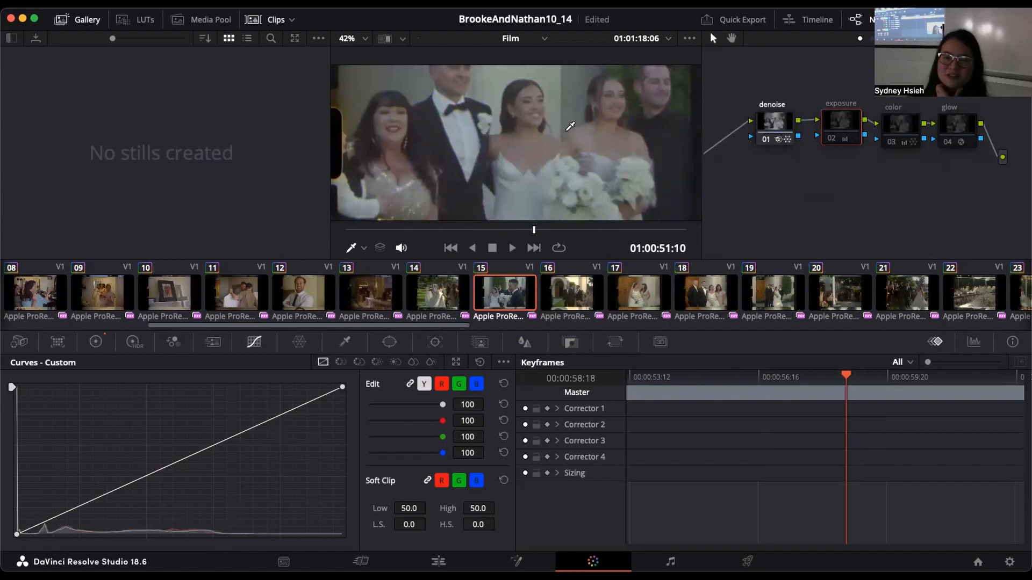
pyautogui.scroll(-8, 570, 127)
pyautogui.scroll(-1, 571, 125)
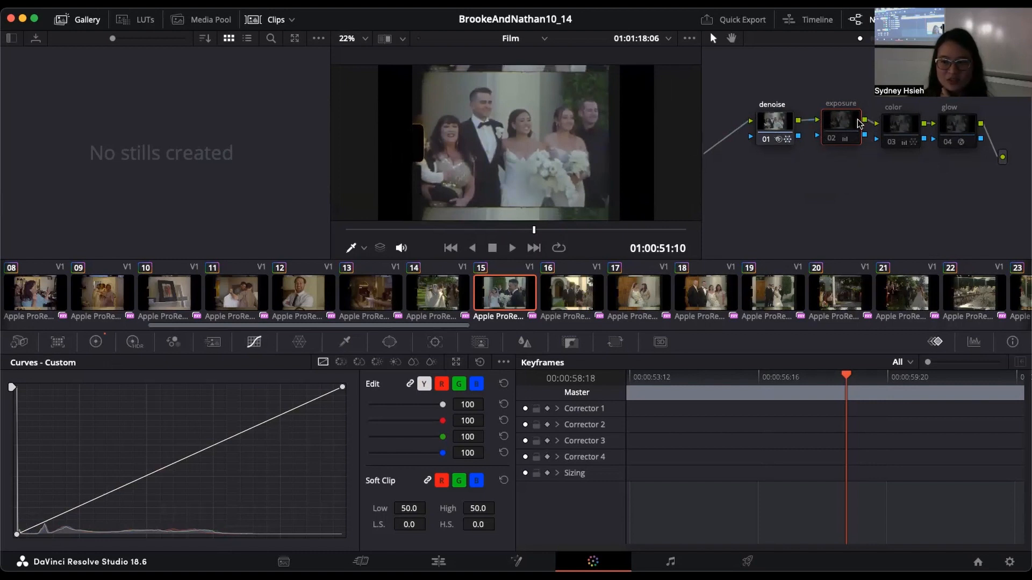
# Step: Enable the exposure node, compare the footage with denoise off and on, and leave the denoise node disabled
pyautogui.click(832, 140)
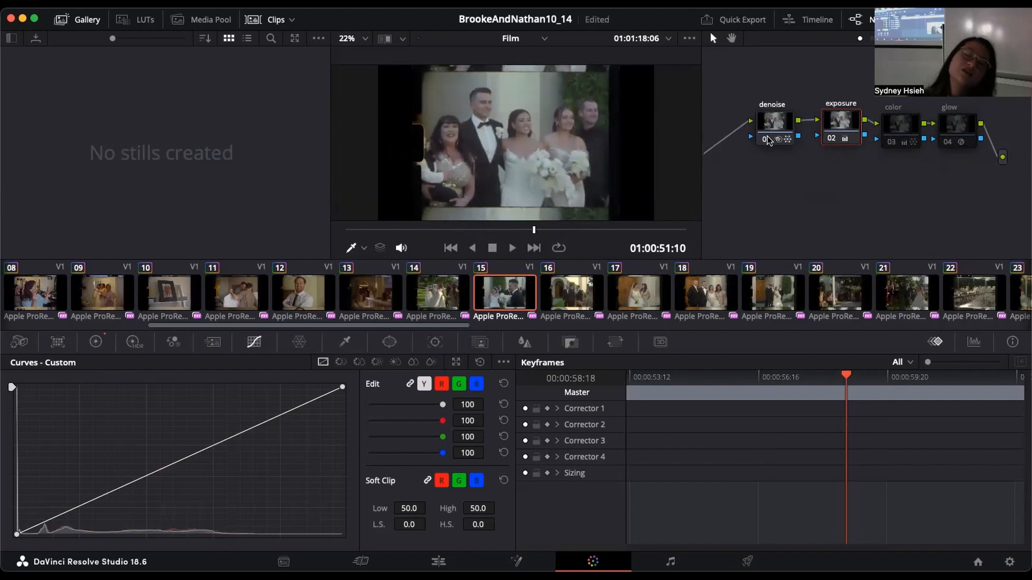
pyautogui.moveTo(767, 135)
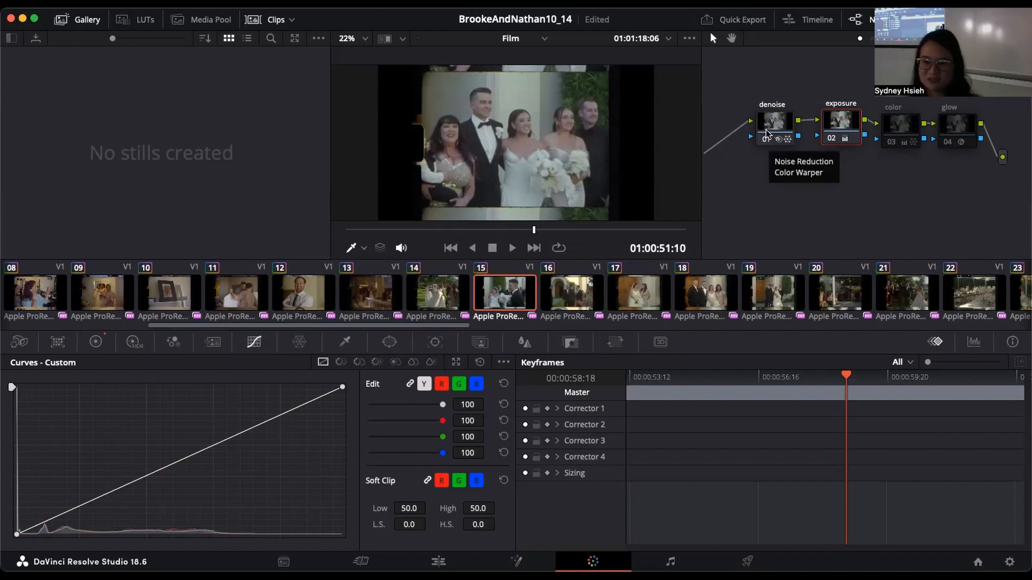
pyautogui.click(766, 141)
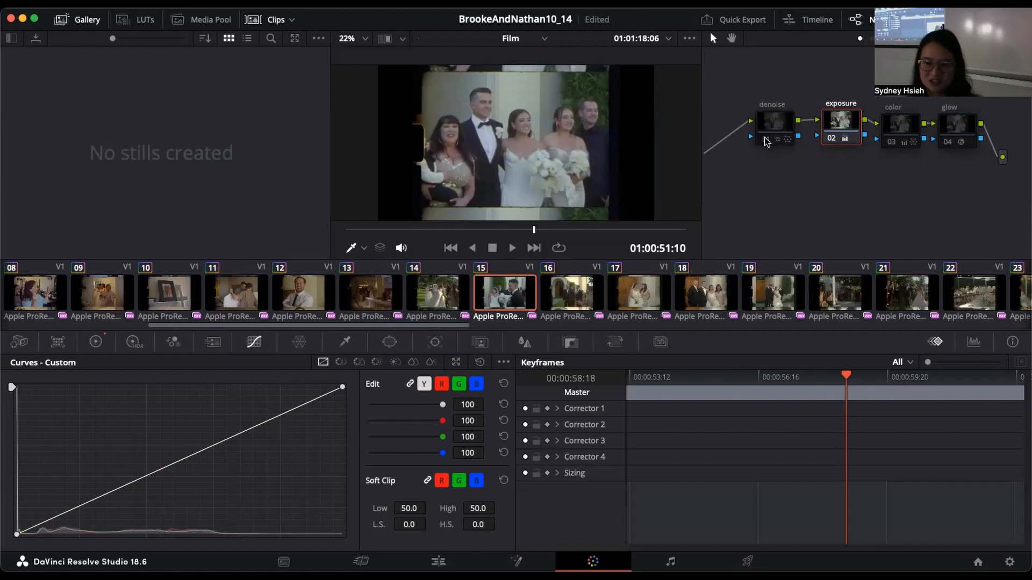
pyautogui.click(766, 141)
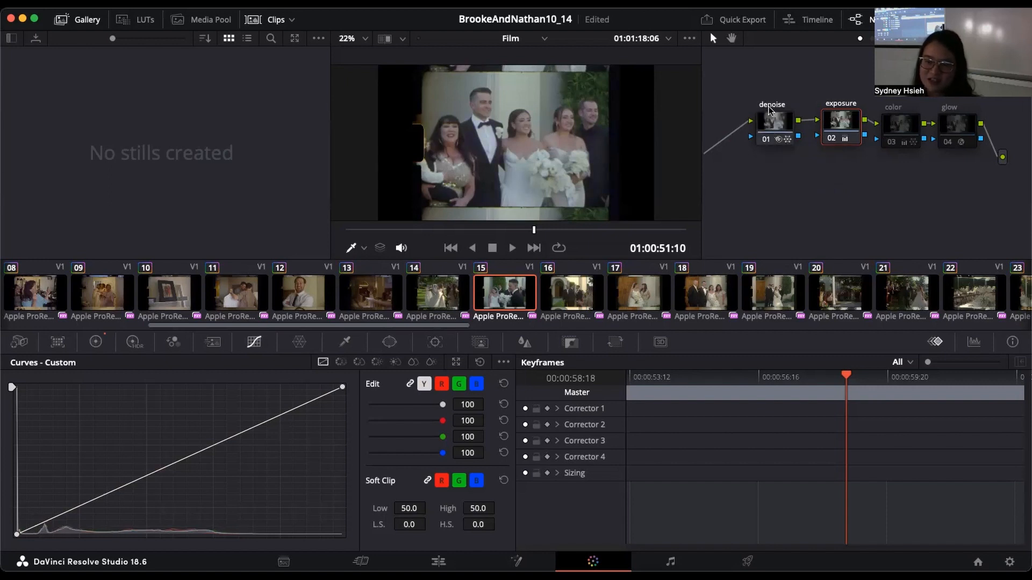
pyautogui.click(767, 139)
pyautogui.click(767, 141)
pyautogui.click(766, 141)
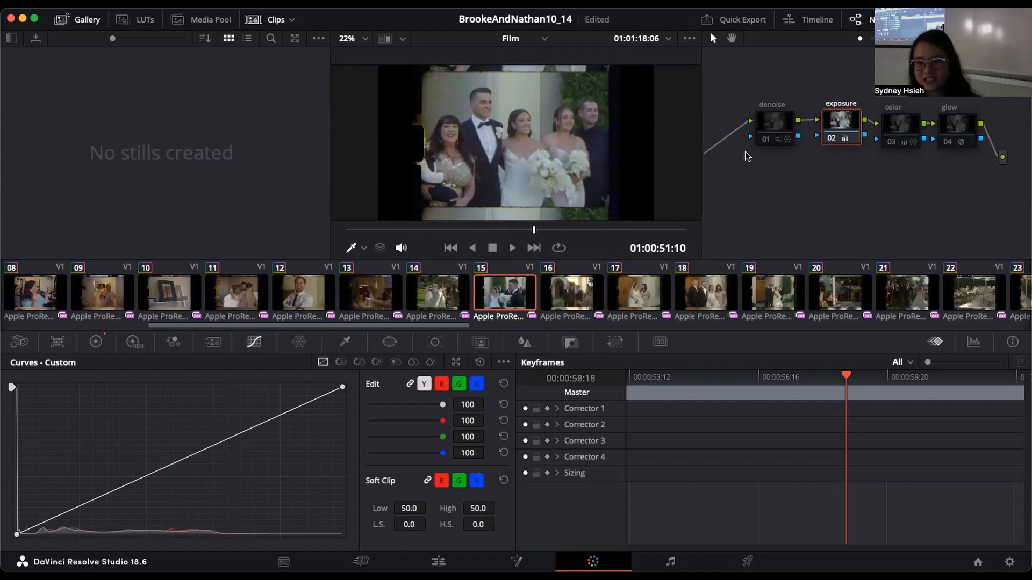
# Step: Nudge the exposure node slightly, compare the image with it off and on, and show the Parade scopes in place of the keyframes
pyautogui.moveTo(857, 126); pyautogui.dragTo(854, 129)
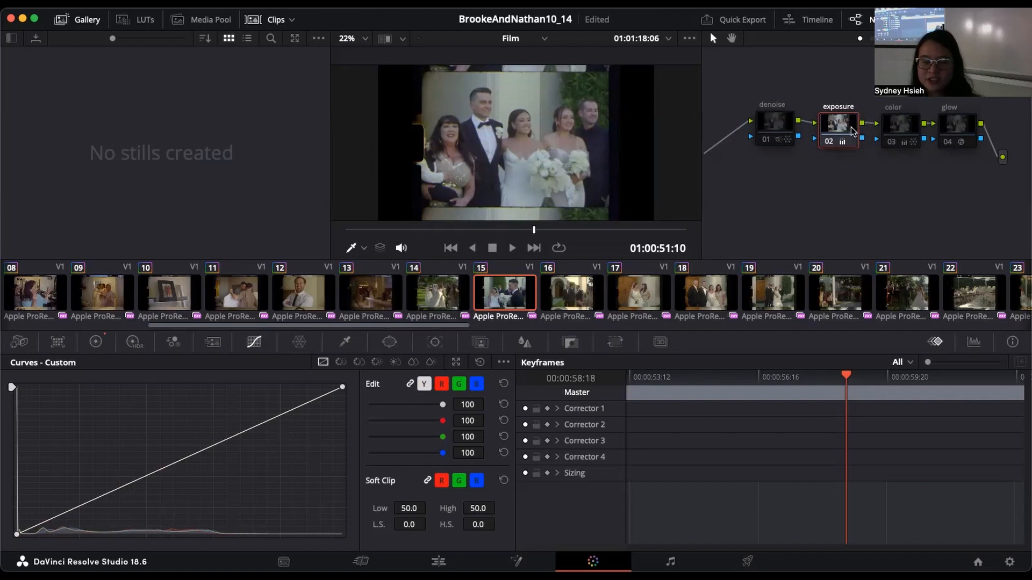
pyautogui.click(829, 142)
pyautogui.click(829, 142)
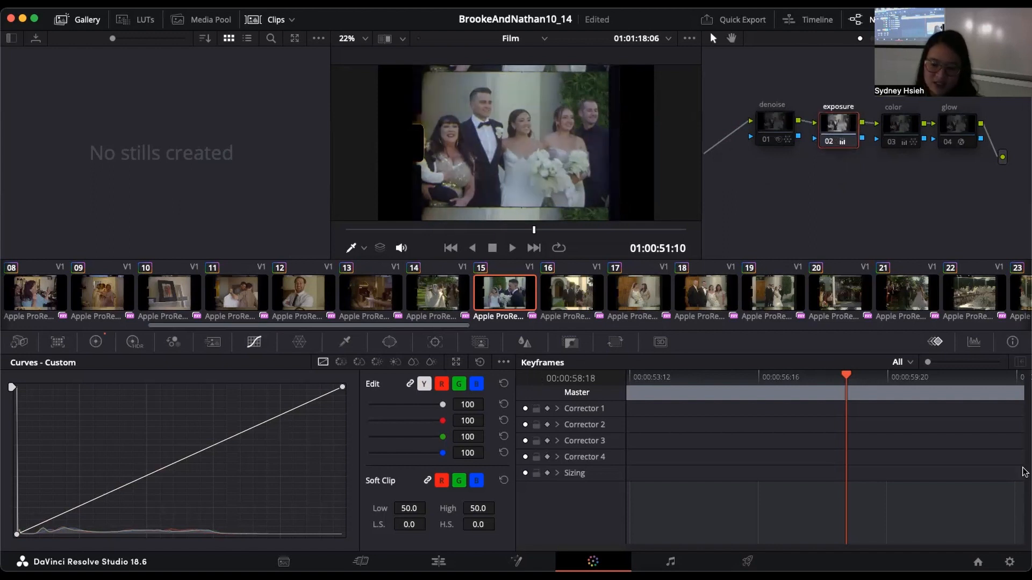
pyautogui.click(974, 343)
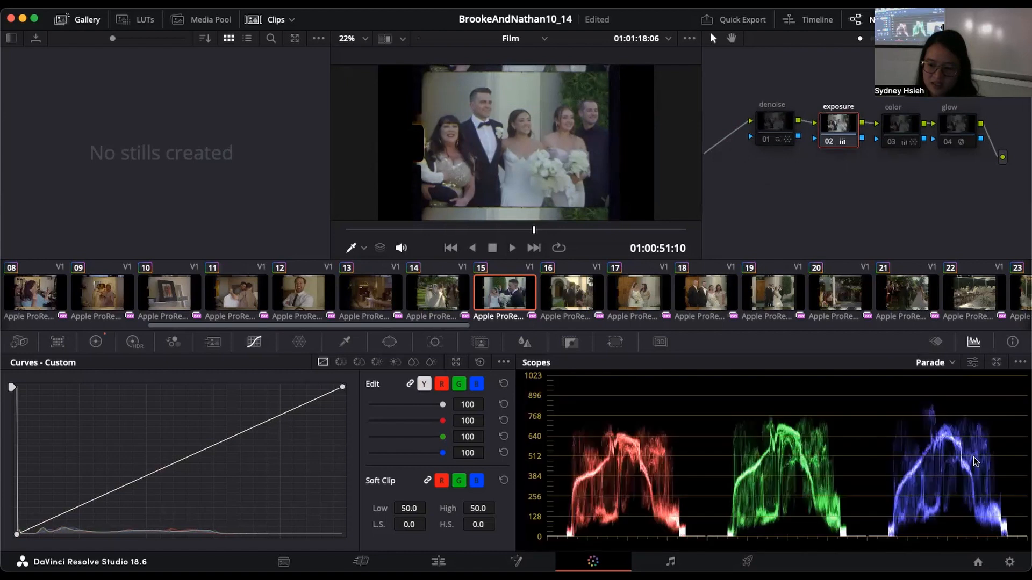
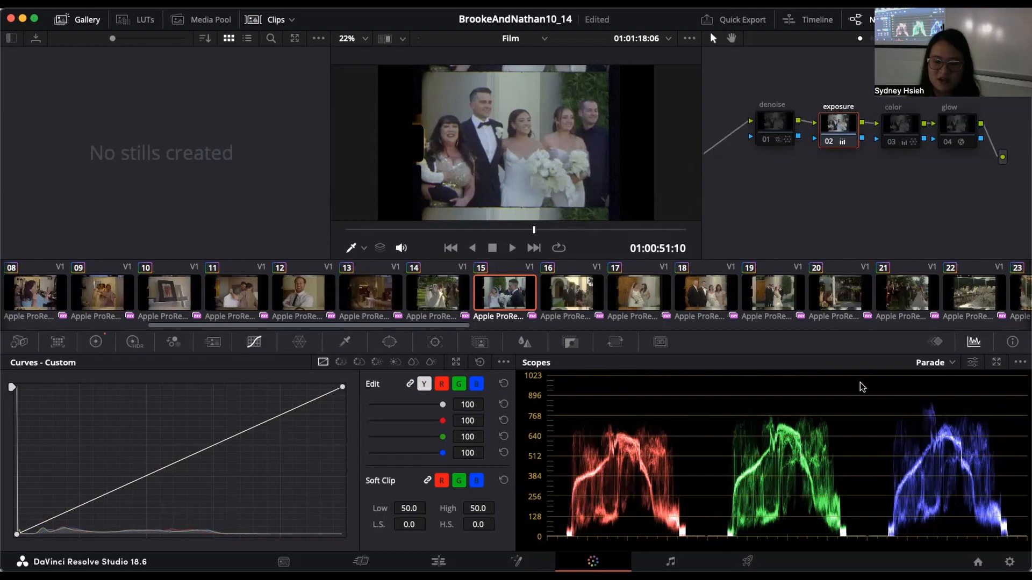
# Step: Compare the image and the Parade scopes with the exposure node off and on, leaving the node enabled
pyautogui.click(829, 141)
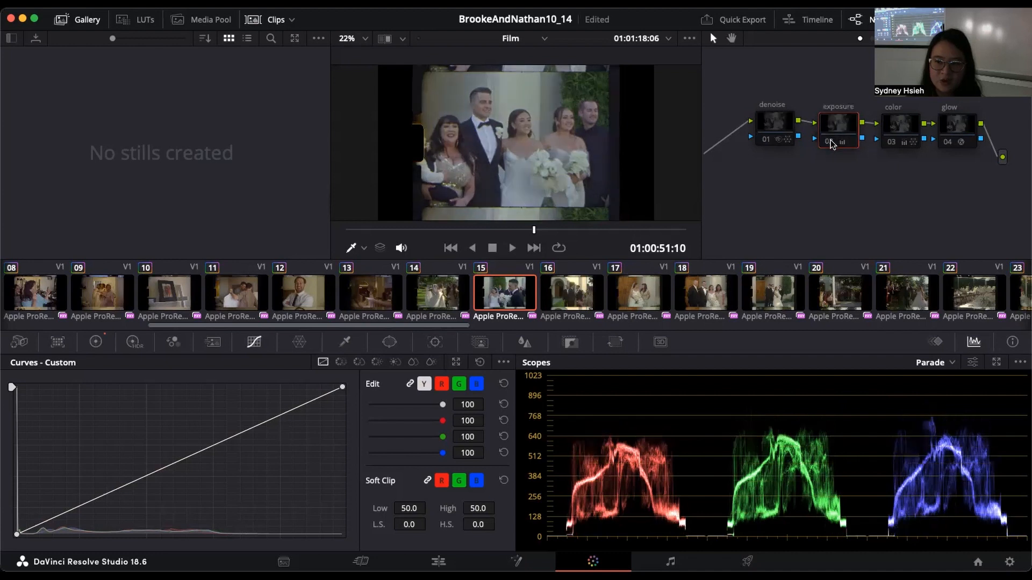
pyautogui.click(829, 141)
pyautogui.click(831, 140)
pyautogui.click(831, 139)
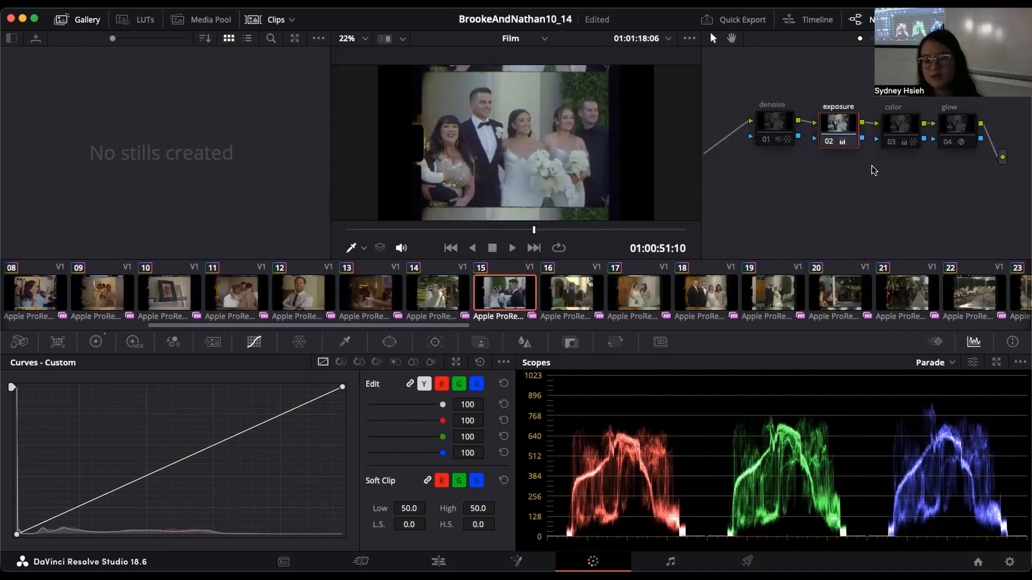
pyautogui.click(829, 142)
pyautogui.click(829, 142)
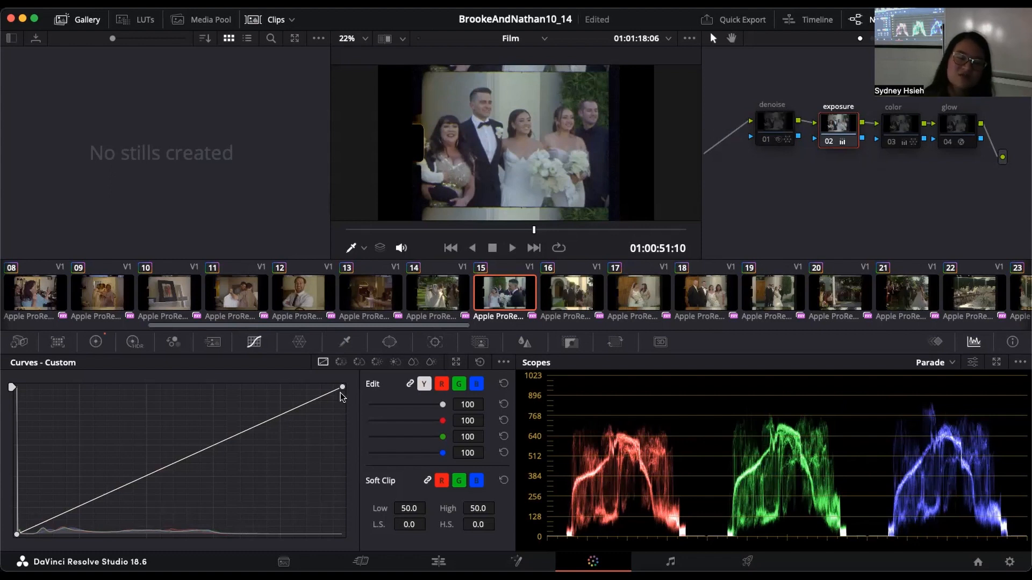
# Step: Move the exposure node's custom curve black point slightly inward, try an S-curve with shadow and highlight points, and undo those two points
pyautogui.moveTo(18, 535); pyautogui.dragTo(25, 537)
pyautogui.moveTo(115, 503)
pyautogui.mouseDown()
pyautogui.moveTo(104, 495)
pyautogui.moveTo(110, 505)
pyautogui.mouseUp()
pyautogui.moveTo(239, 439); pyautogui.dragTo(242, 427)
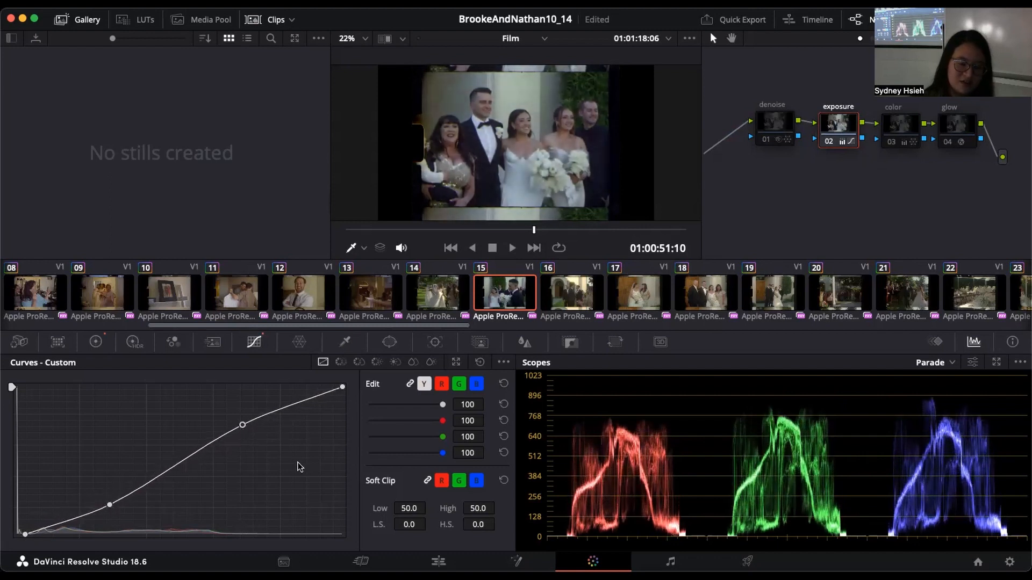
pyautogui.press('super+z')
pyautogui.press('super+z')
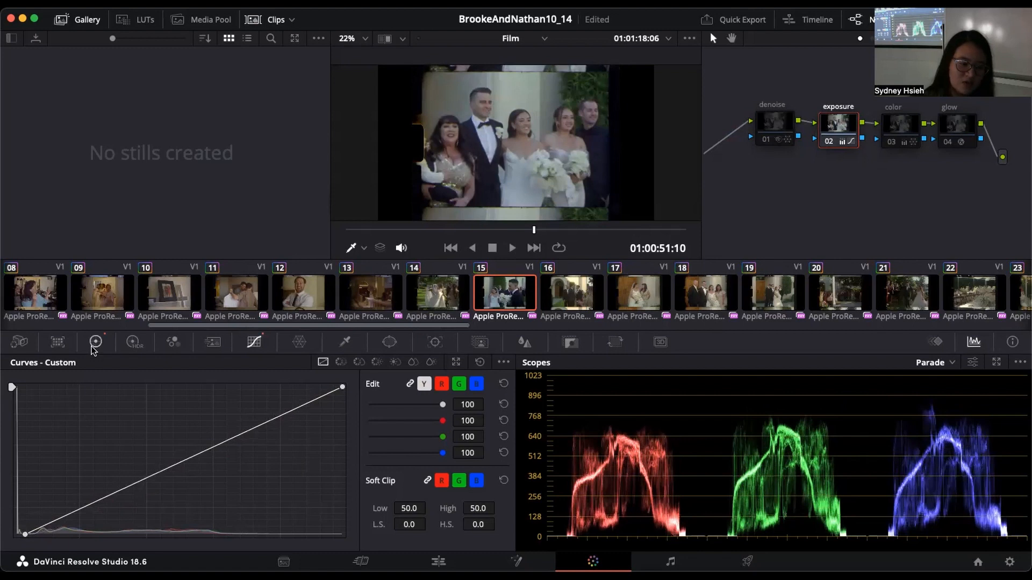
# Step: Show the primaries color wheels, add a serial node after the glow node, and position the new node below the chain
pyautogui.click(93, 344)
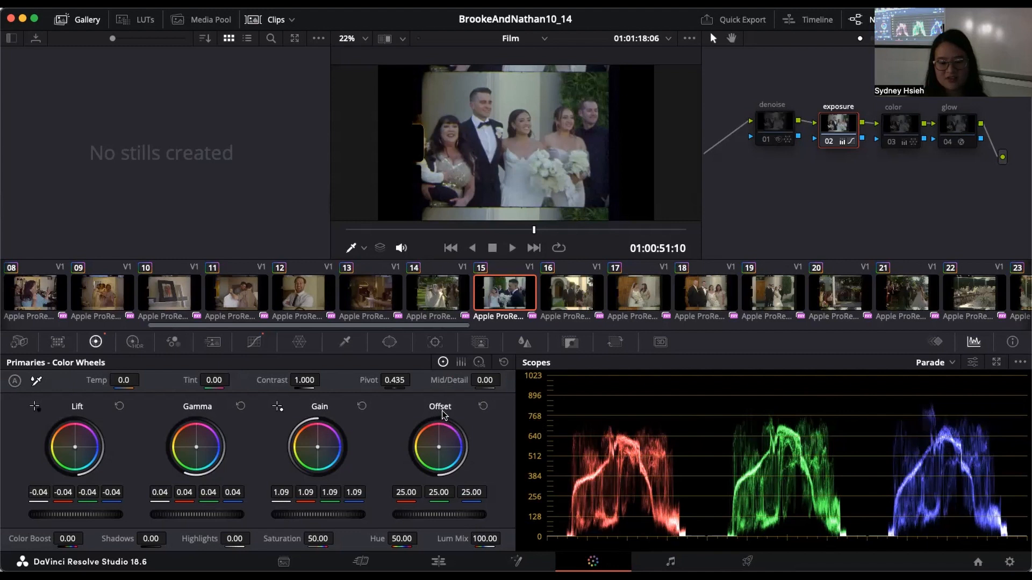
pyautogui.click(967, 129)
pyautogui.rightClick(967, 129)
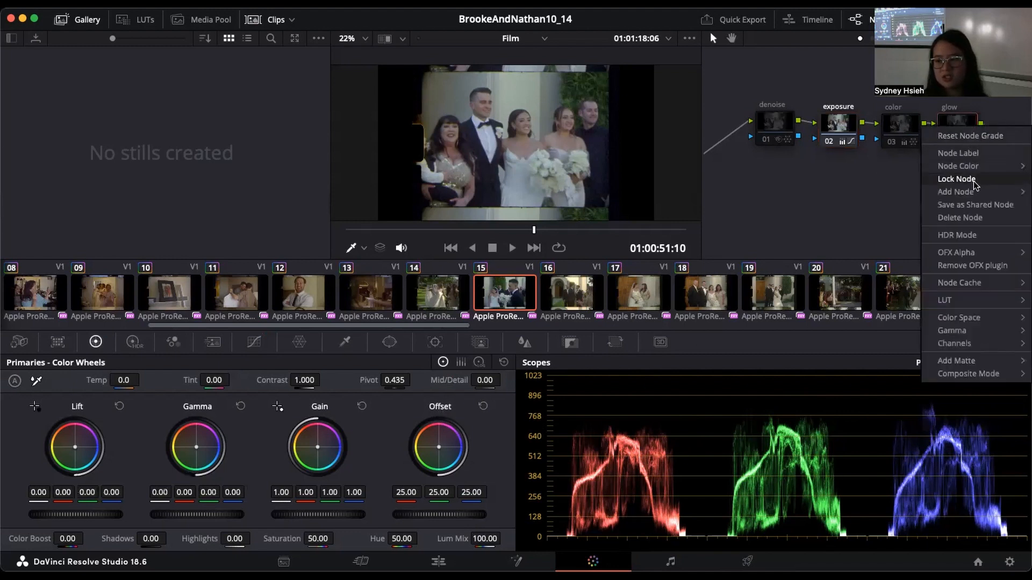
pyautogui.moveTo(974, 191)
pyautogui.click(857, 192)
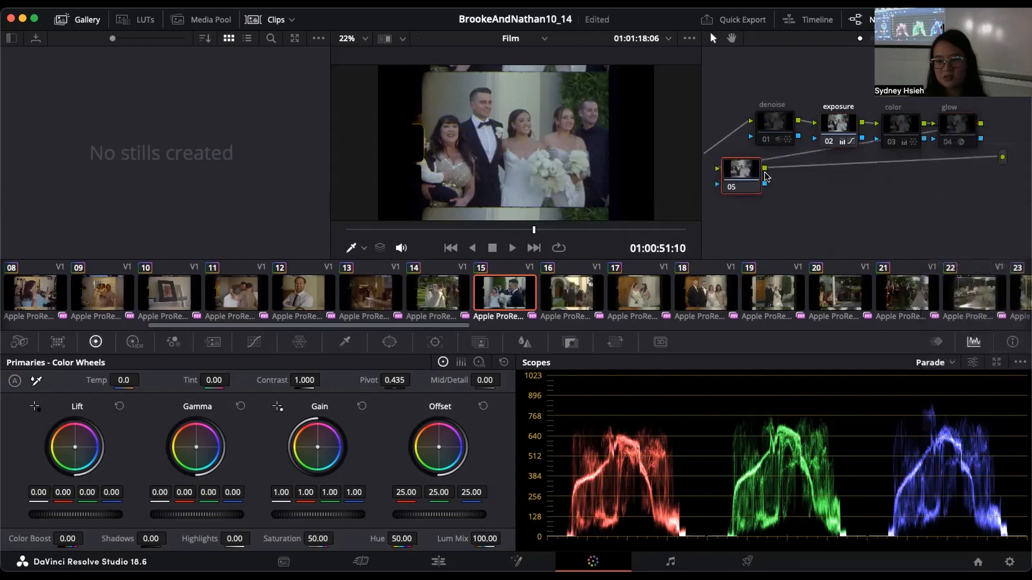
pyautogui.moveTo(731, 173); pyautogui.dragTo(805, 181)
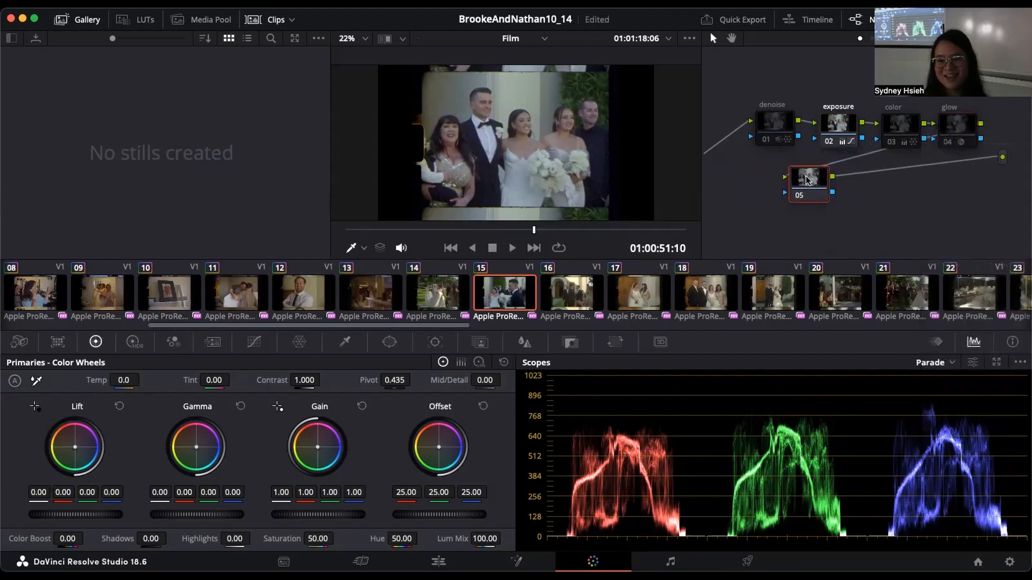
# Step: On node 05, try Lift 0.03, Gamma 0.07, Gain 1.03 and Offset 24.55, and reset the node's grade
pyautogui.moveTo(70, 515)
pyautogui.mouseDown()
pyautogui.moveTo(86, 515)
pyautogui.moveTo(68, 515)
pyautogui.mouseUp()
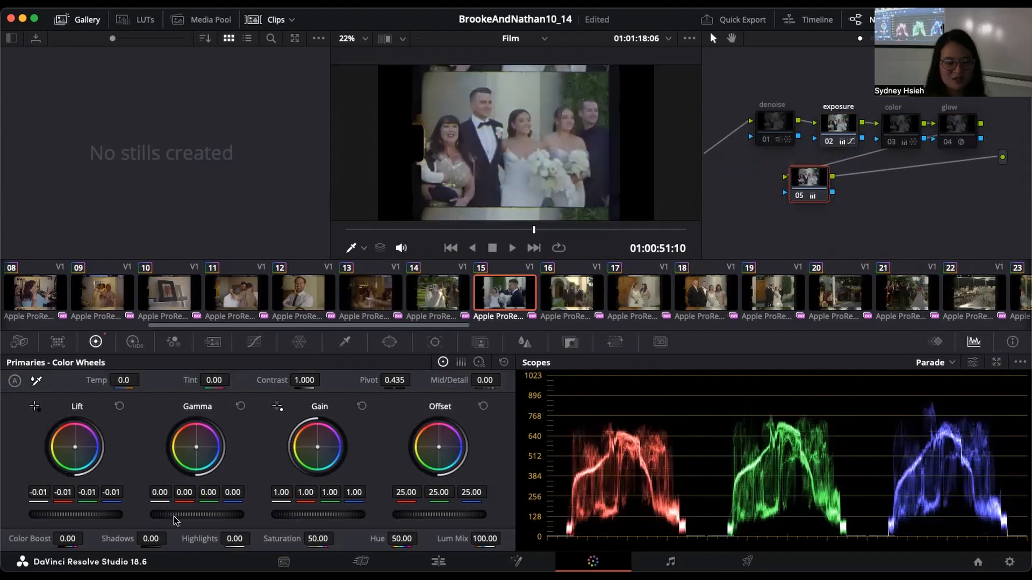
pyautogui.moveTo(198, 515); pyautogui.dragTo(211, 515)
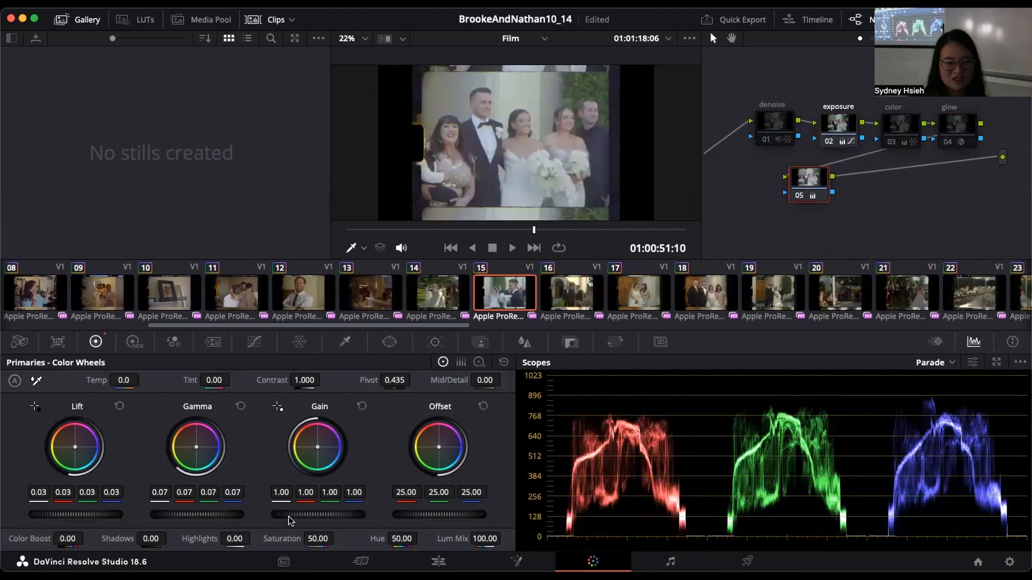
pyautogui.moveTo(291, 515)
pyautogui.mouseDown()
pyautogui.moveTo(309, 515)
pyautogui.moveTo(280, 515)
pyautogui.moveTo(309, 515)
pyautogui.moveTo(282, 515)
pyautogui.moveTo(295, 514)
pyautogui.mouseUp()
pyautogui.moveTo(440, 515); pyautogui.dragTo(479, 517)
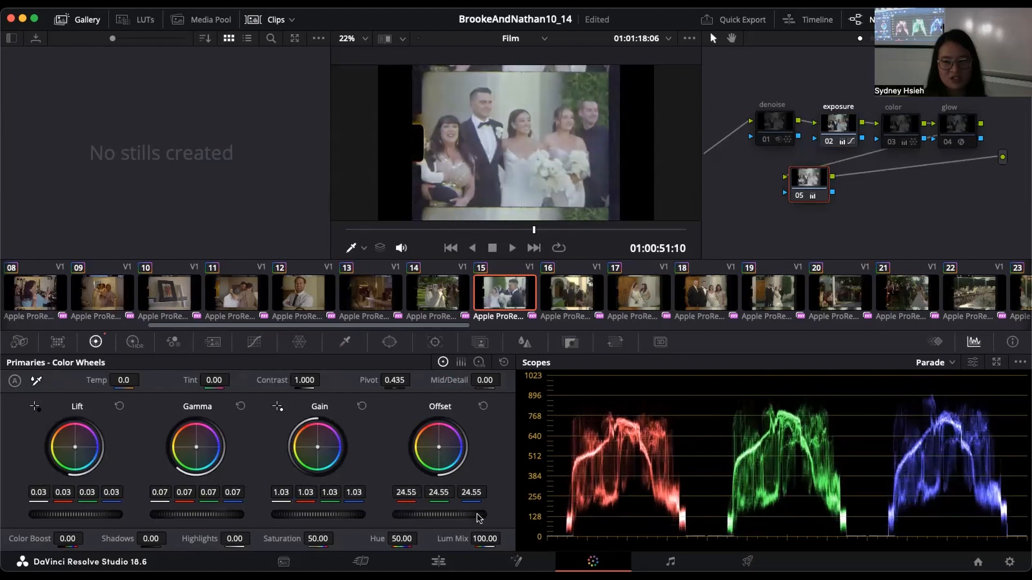
pyautogui.rightClick(812, 186)
pyautogui.click(838, 197)
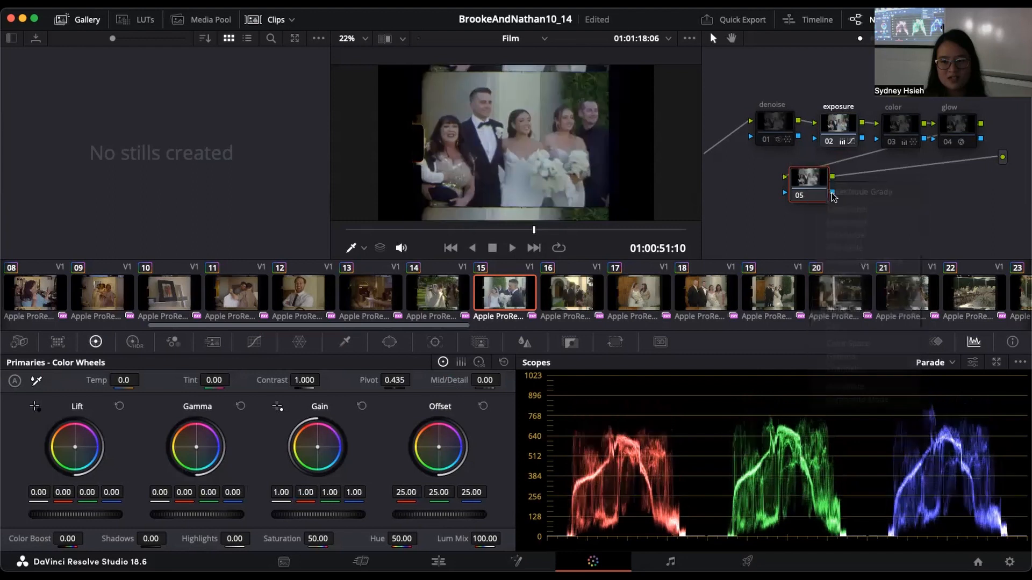
# Step: Switch the enabled node from exposure to color and shift the denoise, exposure and color nodes leftward in the graph
pyautogui.moveTo(813, 185); pyautogui.dragTo(843, 189)
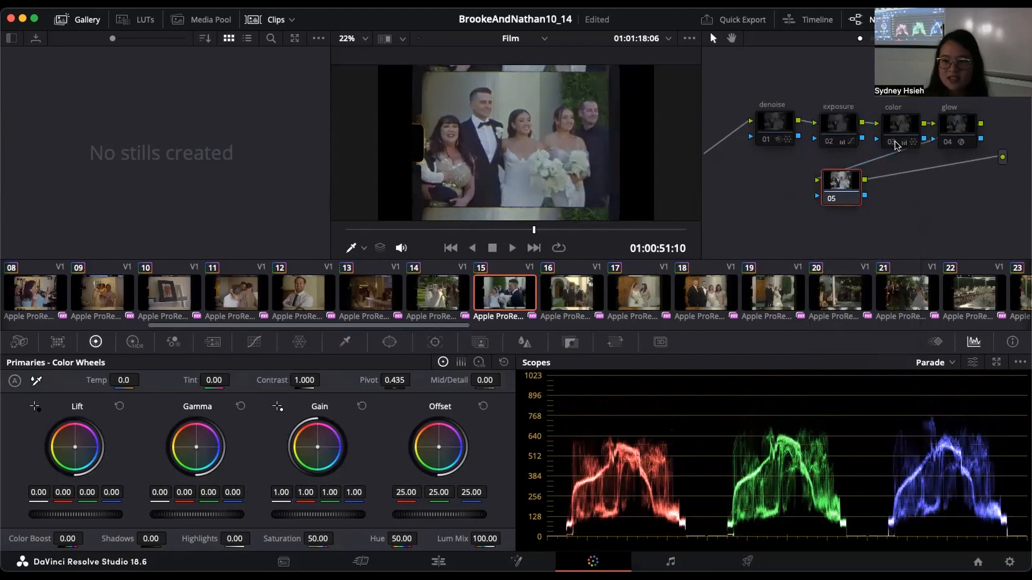
pyautogui.click(895, 143)
pyautogui.moveTo(766, 76); pyautogui.dragTo(792, 119)
pyautogui.moveTo(914, 123); pyautogui.dragTo(890, 121)
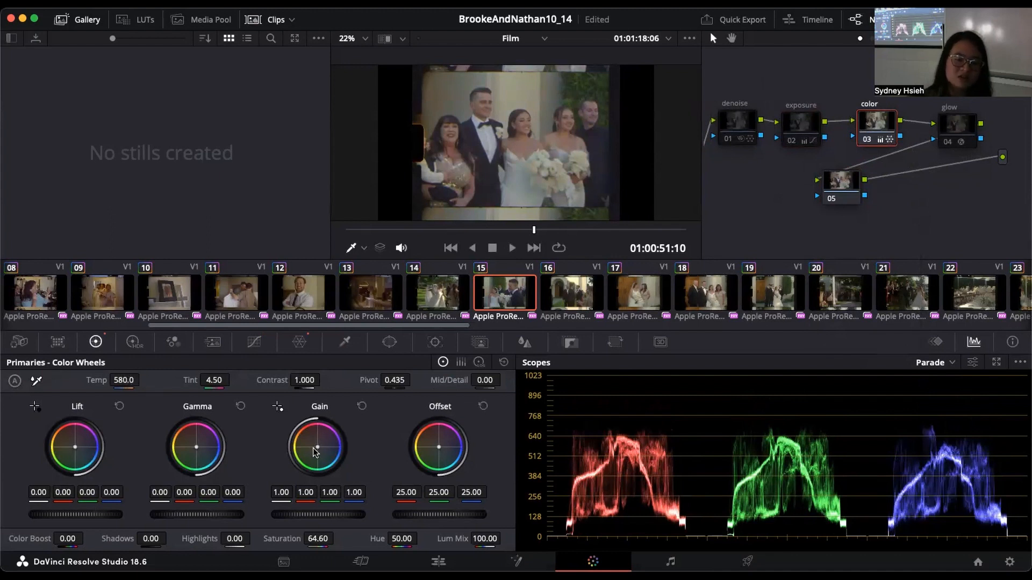
# Step: Try a slight Gain color balance shift on node 05 and reset the wheel to neutral
pyautogui.click(837, 181)
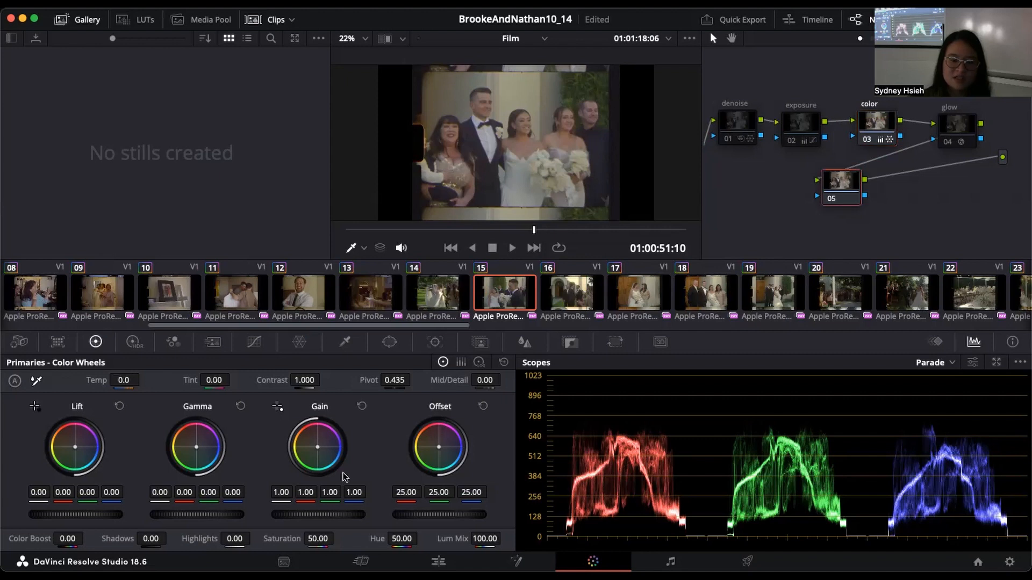
pyautogui.moveTo(317, 447); pyautogui.dragTo(318, 445)
pyautogui.doubleClick(318, 447)
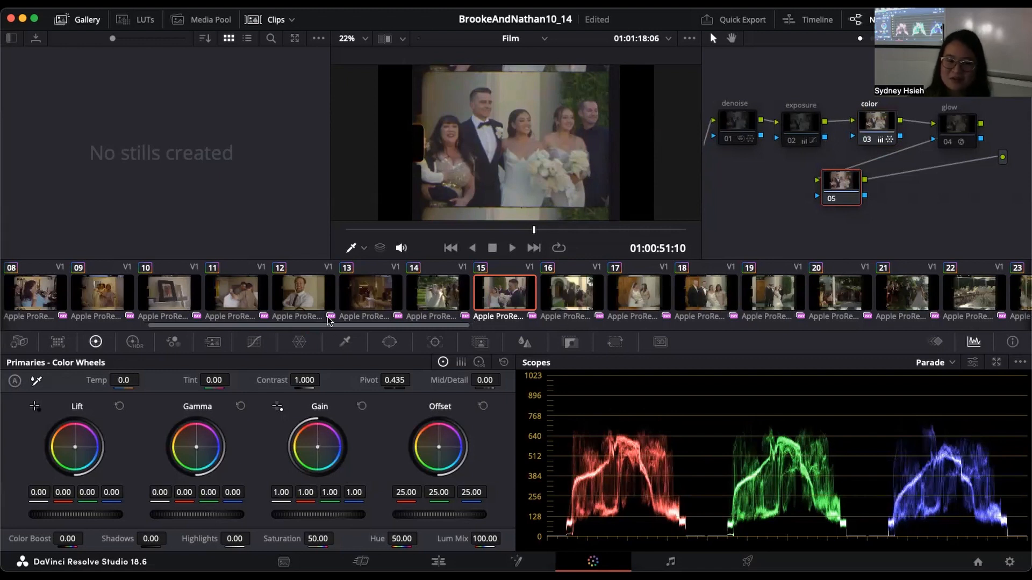
# Step: Show the custom curves for node 05 and examine the luma, red, green and blue channels individually
pyautogui.click(263, 344)
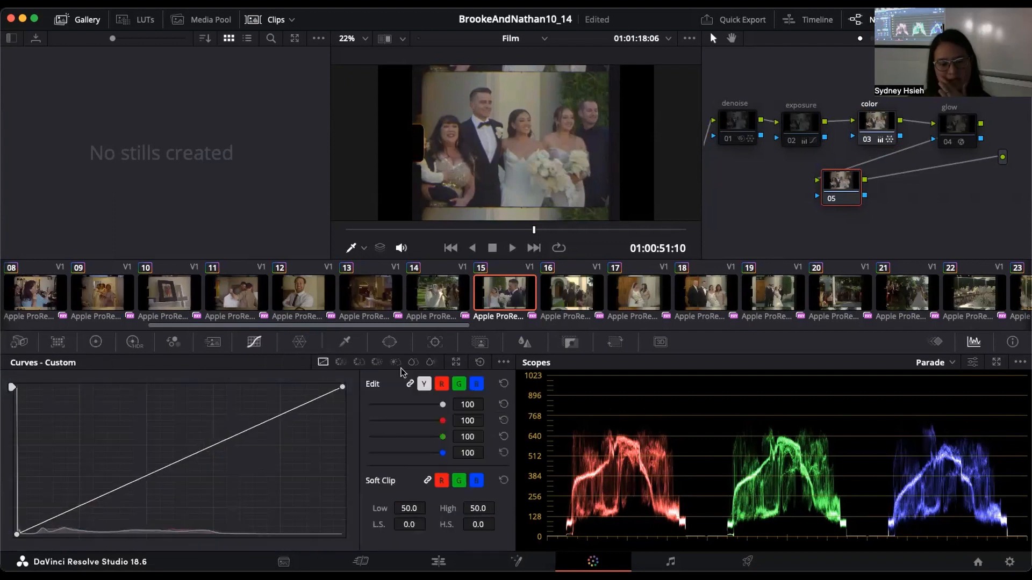
pyautogui.click(424, 384)
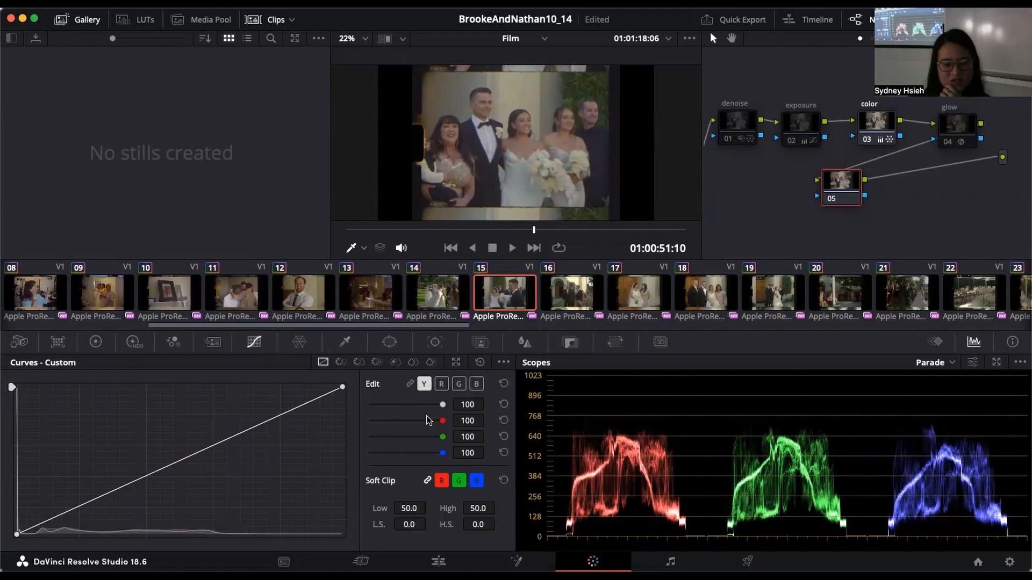
pyautogui.click(441, 384)
pyautogui.click(457, 385)
pyautogui.click(478, 385)
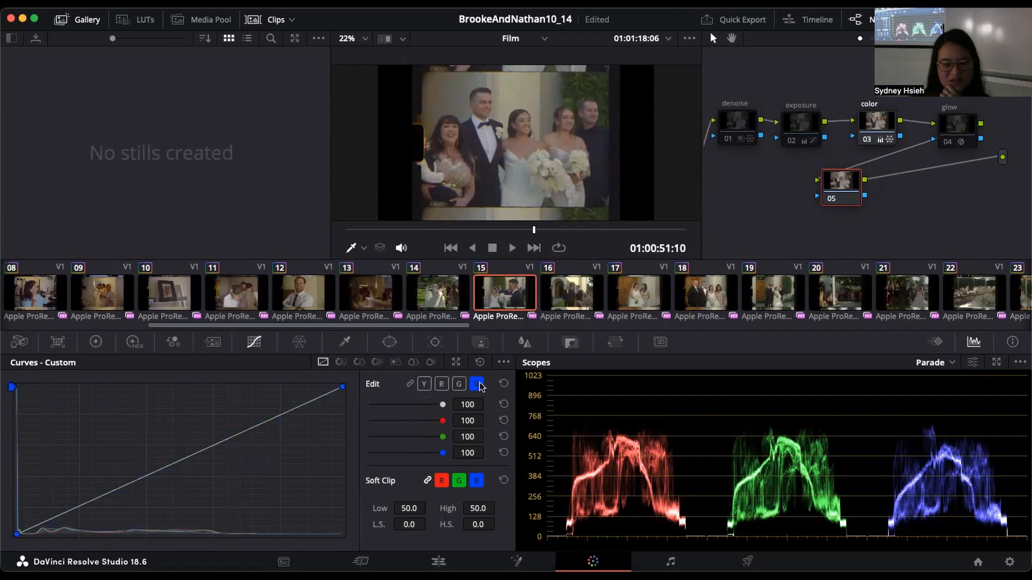
pyautogui.click(459, 385)
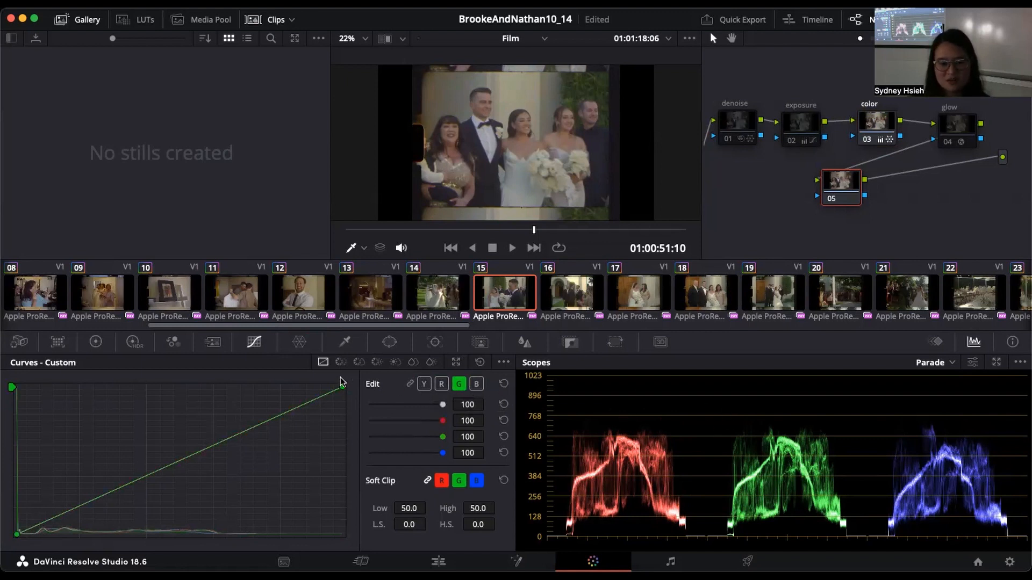
# Step: Try raising the red curve's midtones and slightly adjusting the green and blue curve midpoints on node 05, and reset the node's grade
pyautogui.click(442, 383)
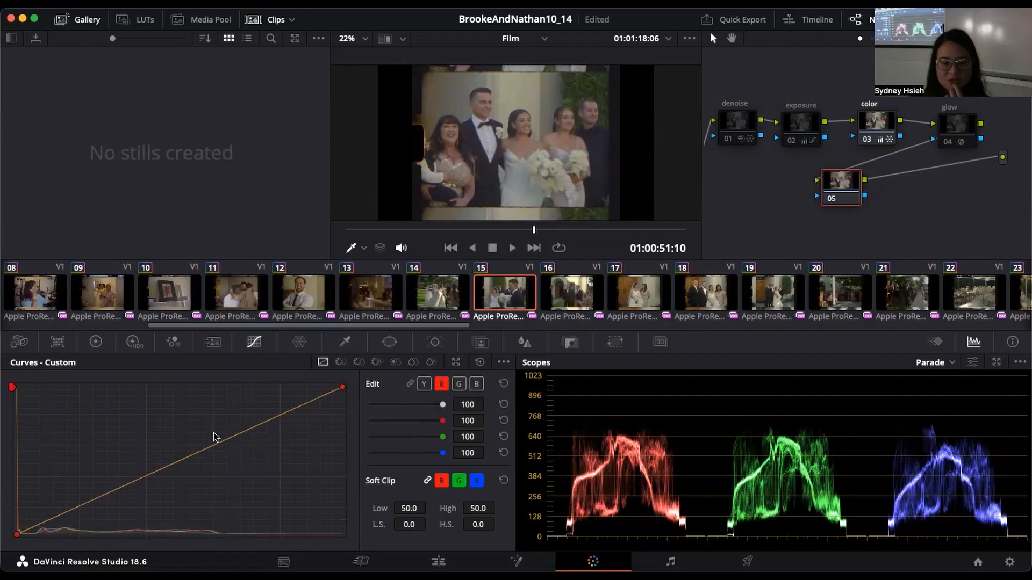
pyautogui.moveTo(202, 447)
pyautogui.mouseDown()
pyautogui.moveTo(196, 456)
pyautogui.moveTo(194, 443)
pyautogui.moveTo(212, 470)
pyautogui.moveTo(207, 447)
pyautogui.mouseUp()
pyautogui.click(459, 385)
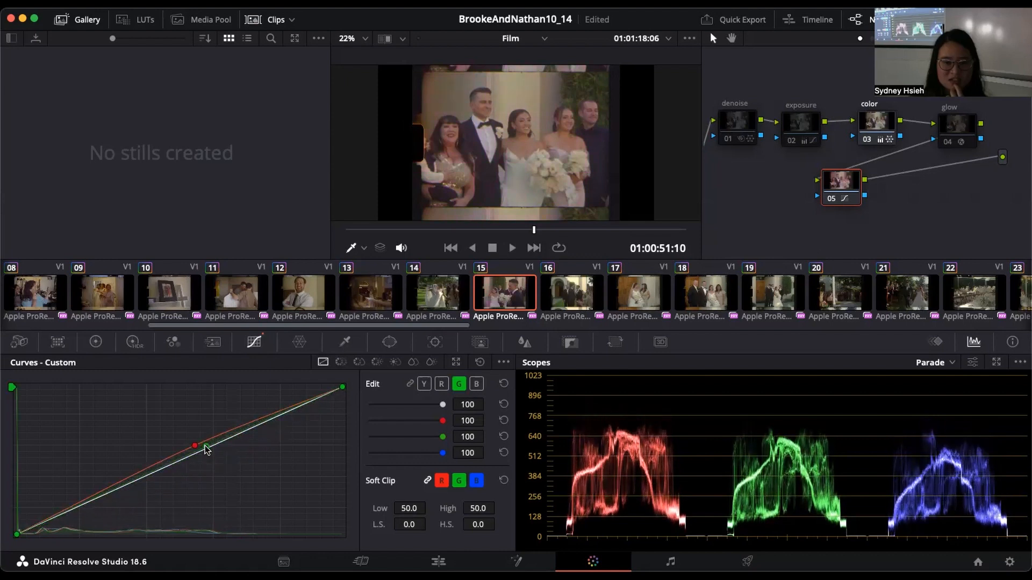
pyautogui.click(477, 384)
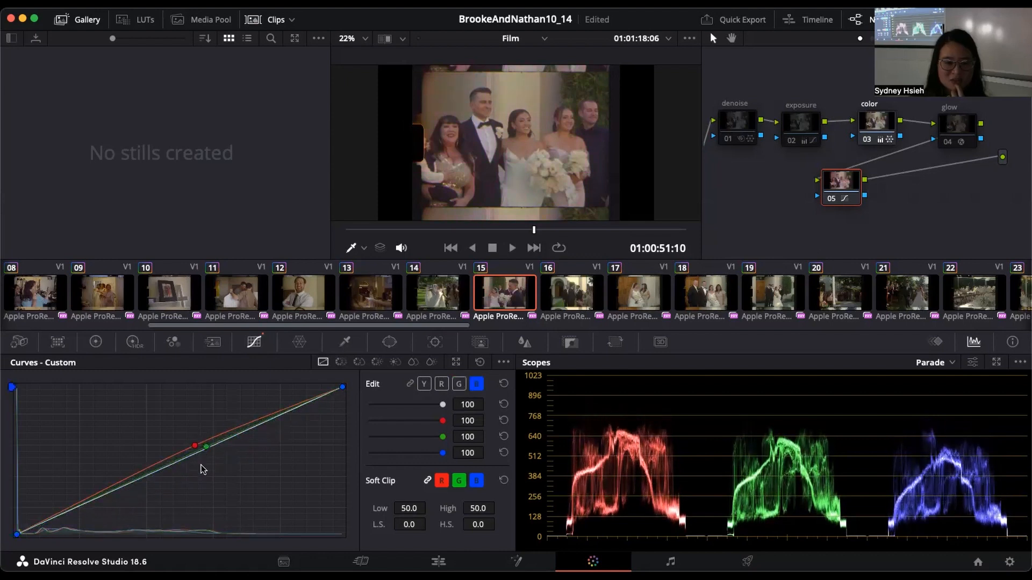
pyautogui.moveTo(198, 449); pyautogui.dragTo(201, 454)
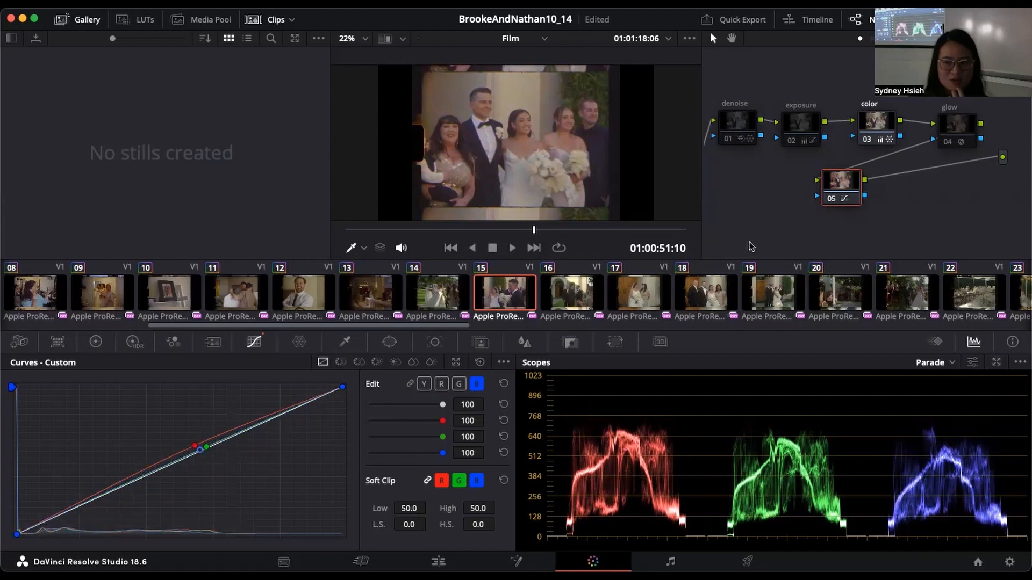
pyautogui.rightClick(860, 197)
pyautogui.click(874, 200)
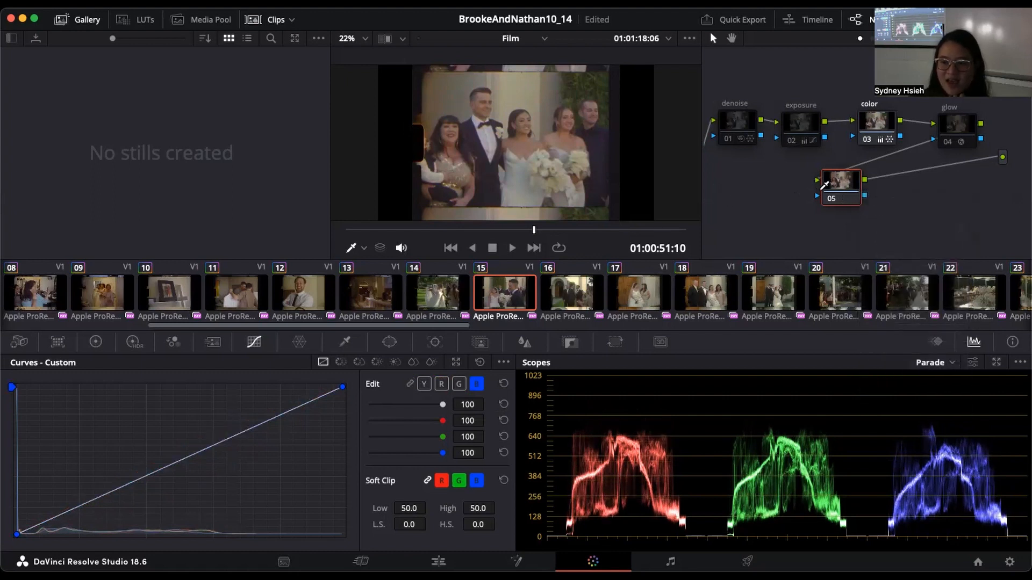
# Step: Delete the extra node 05 and enable the glow, exposure and denoise nodes in clip 15
pyautogui.moveTo(956, 126); pyautogui.dragTo(955, 125)
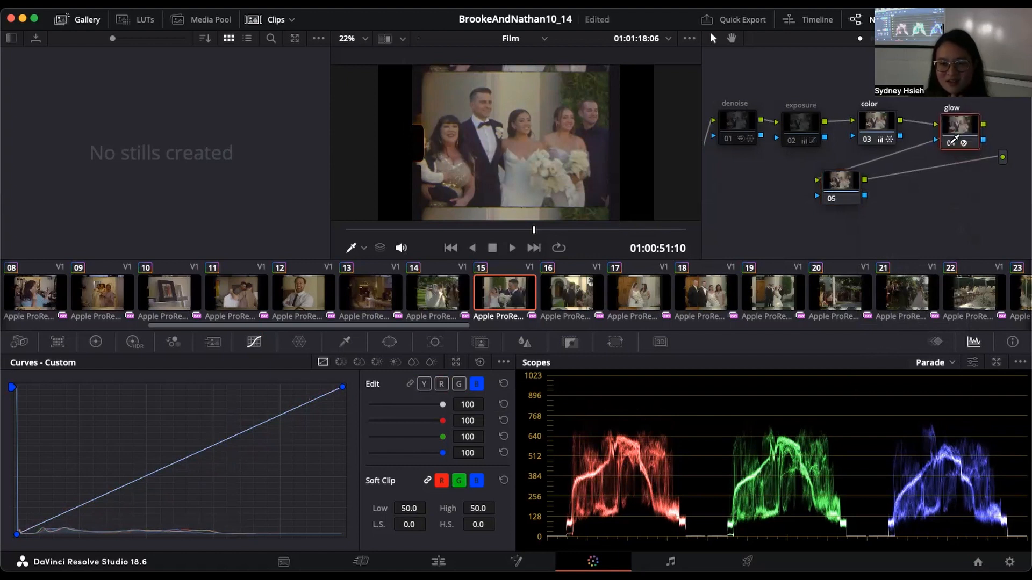
pyautogui.click(830, 193)
pyautogui.rightClick(831, 191)
pyautogui.click(880, 173)
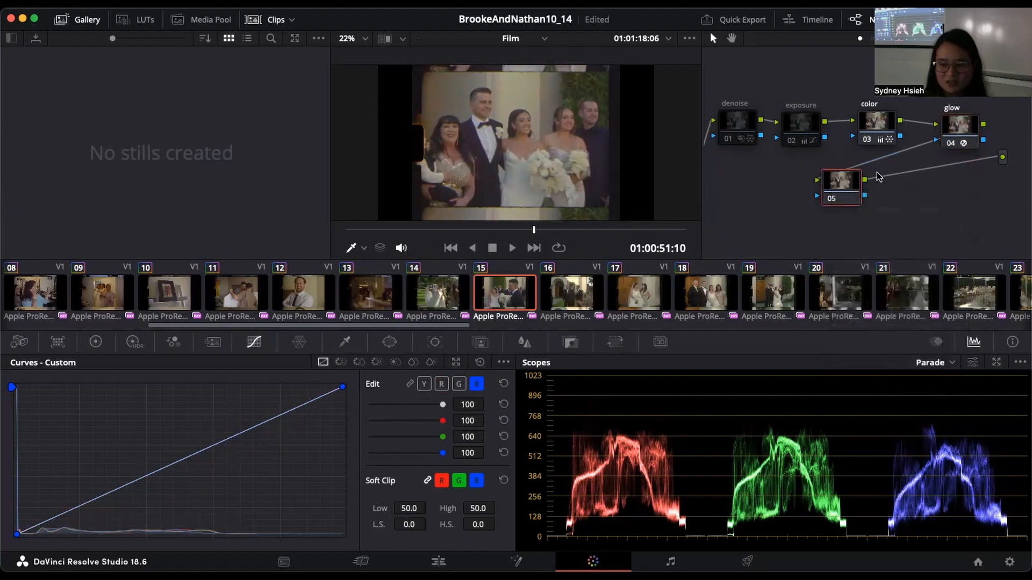
pyautogui.press('Delete')
pyautogui.click(798, 141)
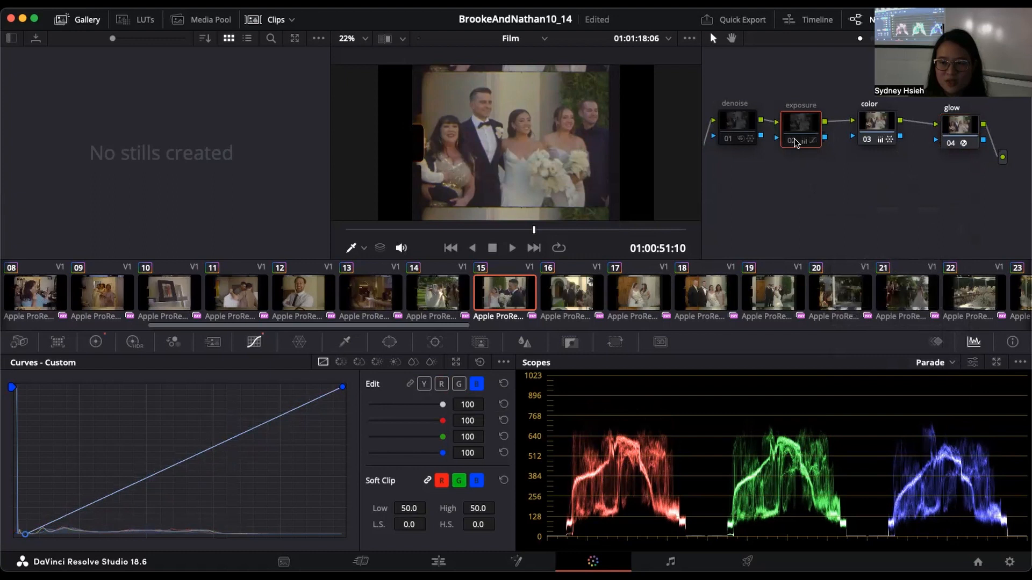
pyautogui.click(796, 142)
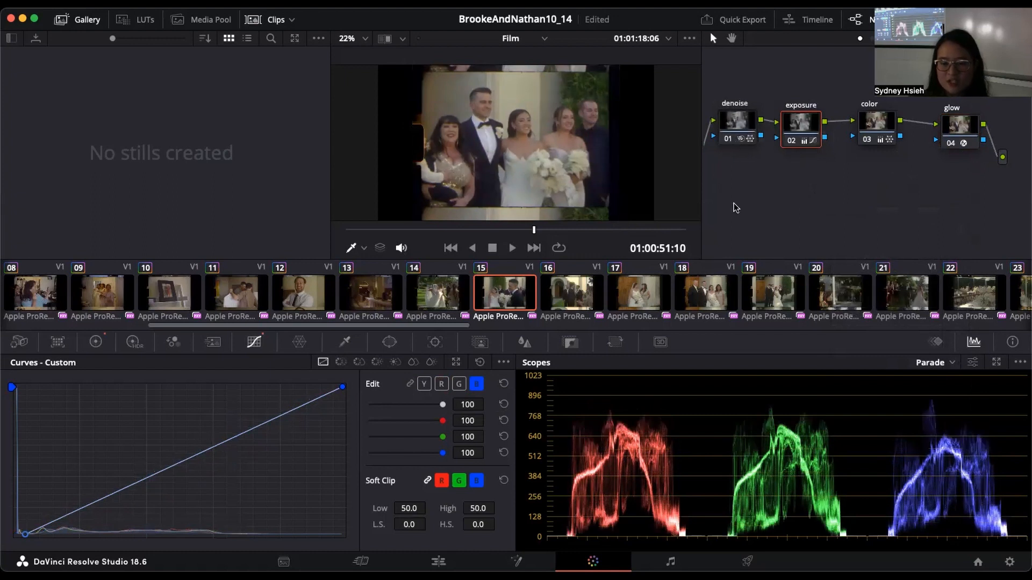
# Step: Browse the clip thumbnails, open clip 14, and compare its image with the glow node off and on
pyautogui.moveTo(441, 322); pyautogui.dragTo(228, 322)
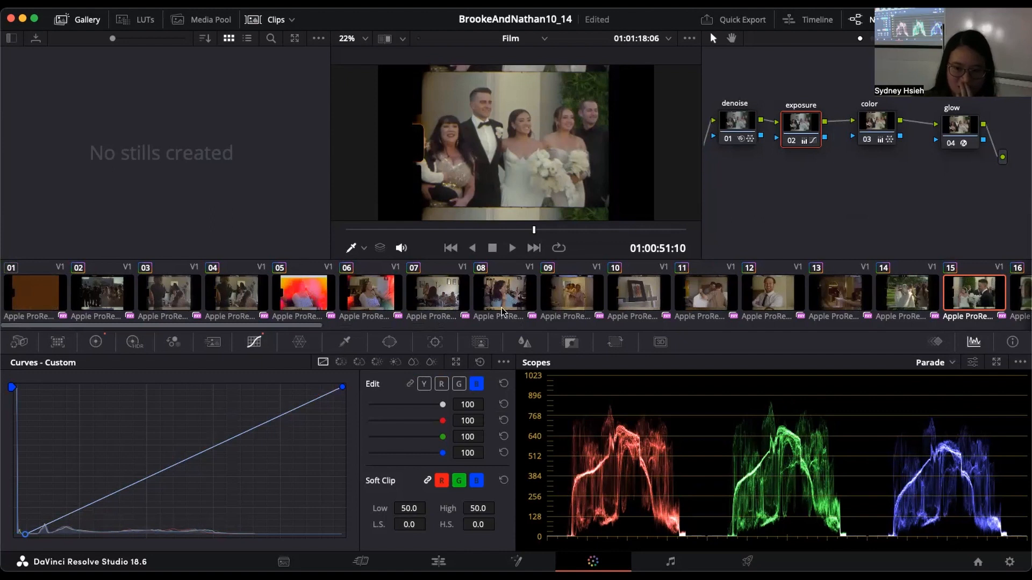
pyautogui.moveTo(309, 321); pyautogui.dragTo(507, 329)
pyautogui.click(279, 299)
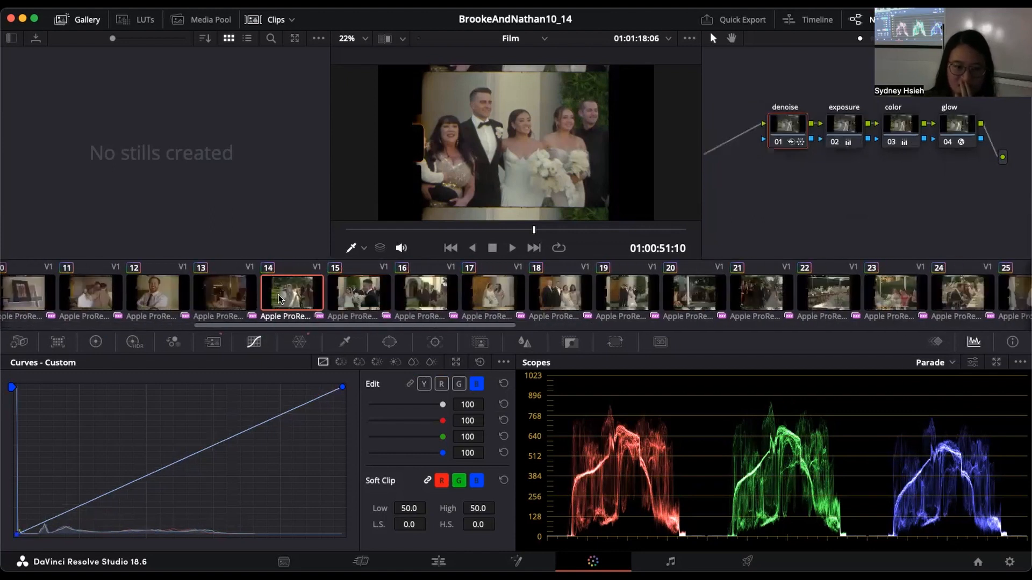
pyautogui.click(942, 143)
pyautogui.click(942, 144)
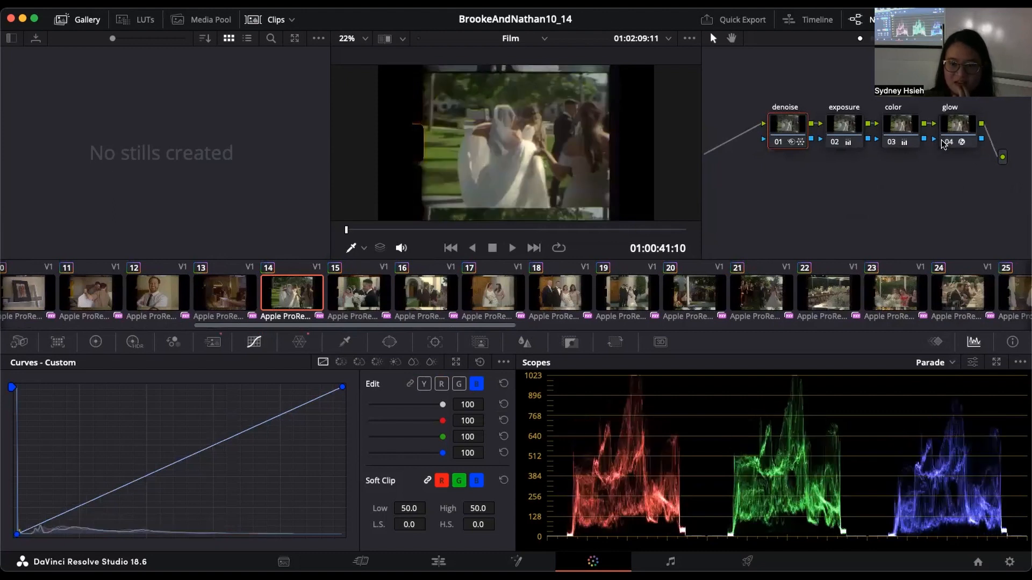
pyautogui.click(942, 143)
pyautogui.click(942, 143)
# Step: Search the effects library for "glow" and apply the Glow effect to clip 14's glow node
pyautogui.click(948, 131)
pyautogui.click(938, 20)
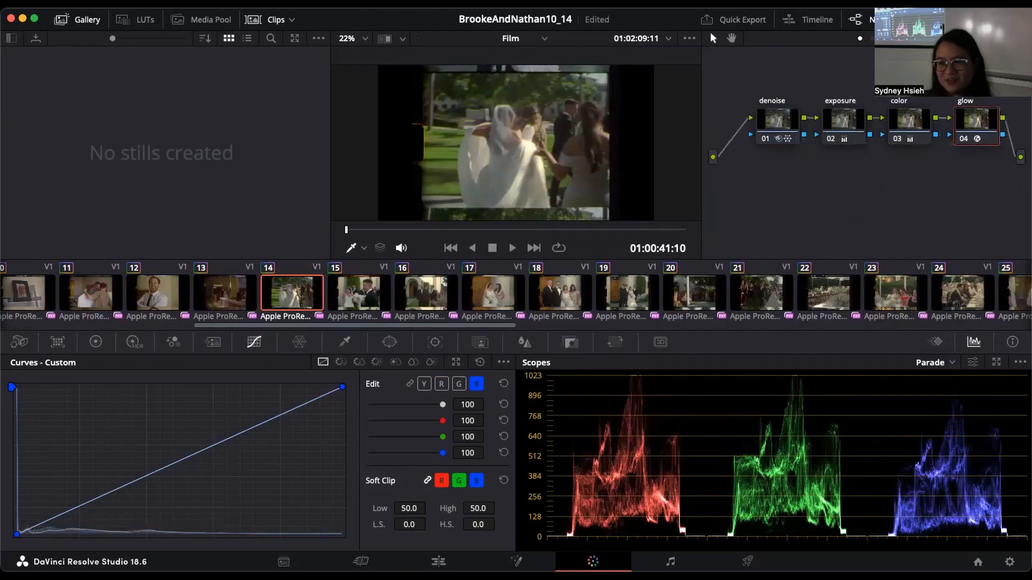
pyautogui.click(800, 38)
pyautogui.write('glow')
pyautogui.moveTo(850, 111); pyautogui.dragTo(698, 125)
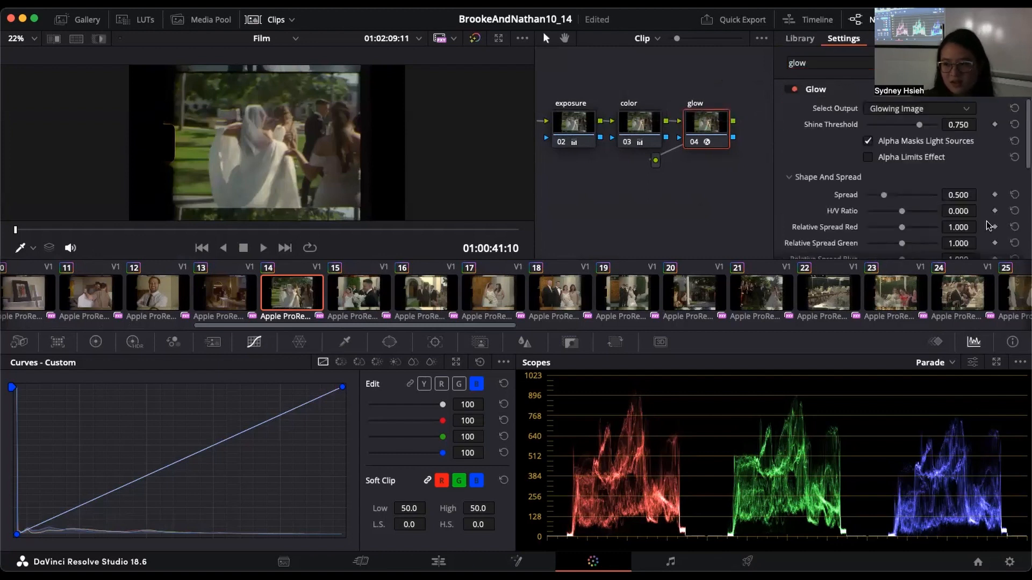
# Step: Set the Glow effect's Shine Threshold to 0.715 and Spread to 0.183 on clip 14's glow node
pyautogui.moveTo(919, 125)
pyautogui.mouseDown()
pyautogui.moveTo(905, 126)
pyautogui.moveTo(918, 129)
pyautogui.mouseUp()
pyautogui.moveTo(889, 199); pyautogui.dragTo(866, 197)
pyautogui.moveTo(870, 195); pyautogui.dragTo(872, 197)
pyautogui.scroll(-1, 670, 182)
pyautogui.scroll(1, 670, 181)
pyautogui.hscroll(-5, 689, 188)
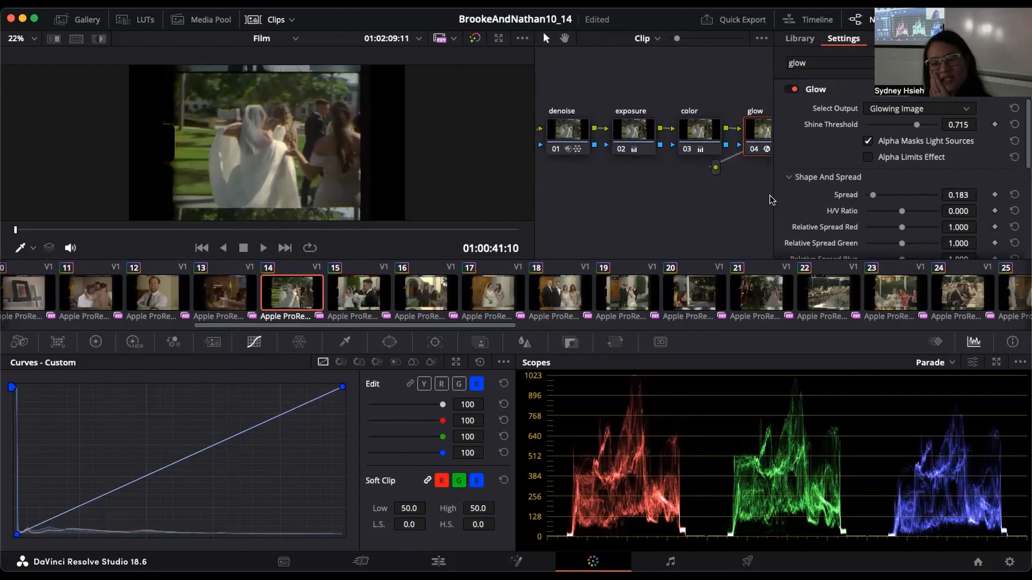
# Step: Open clip 17 and clear the effects library search
pyautogui.click(493, 289)
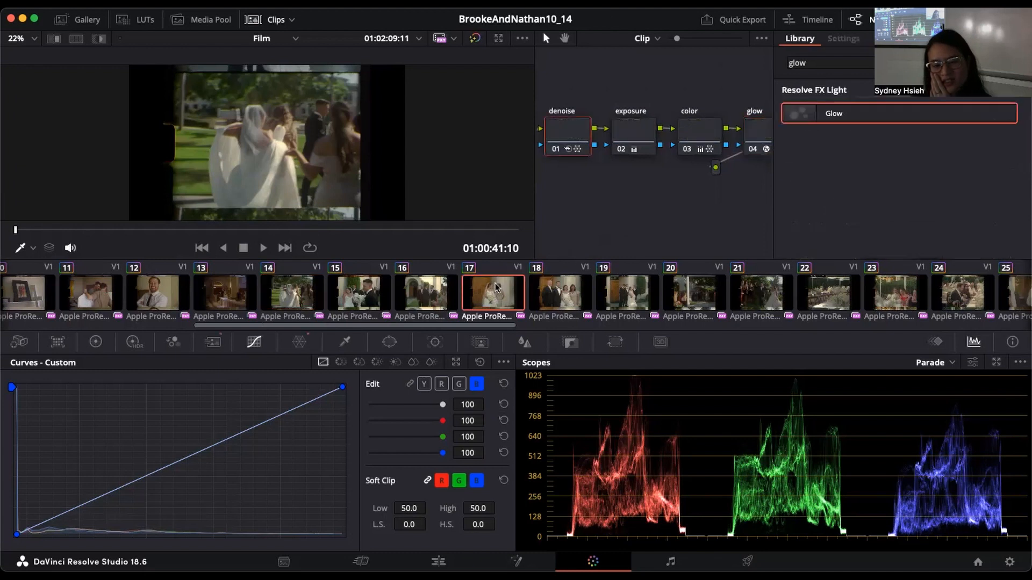
pyautogui.click(1009, 63)
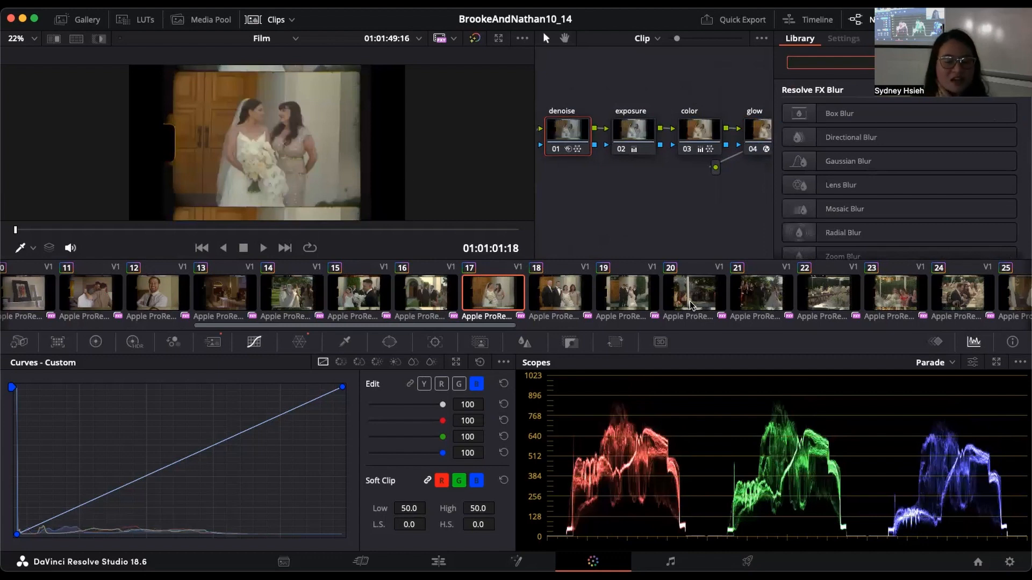
pyautogui.moveTo(717, 223); pyautogui.dragTo(694, 231)
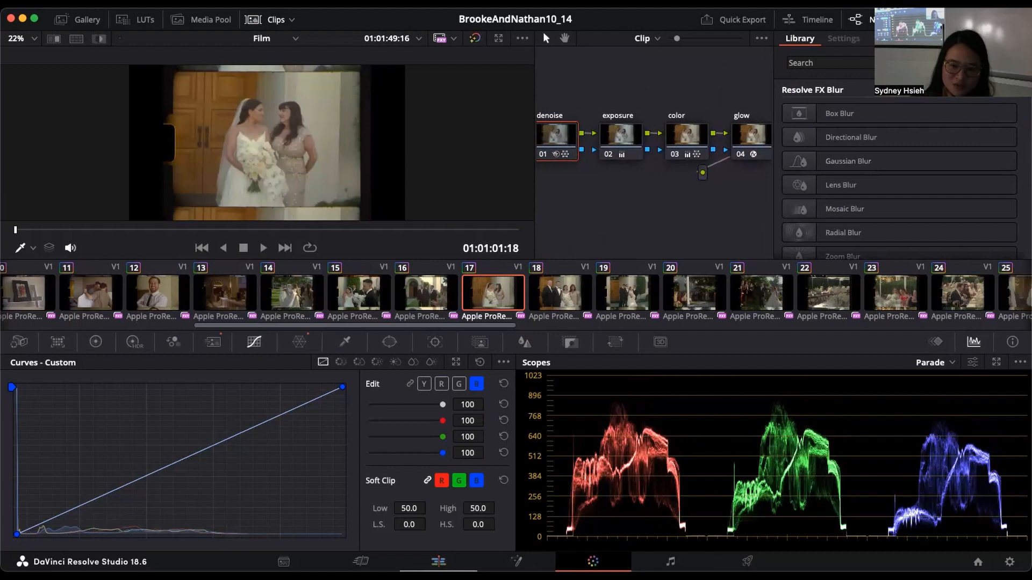
# Step: Switch to the Edit page and open the GirlsPrep timeline
pyautogui.click(439, 562)
pyautogui.click(512, 39)
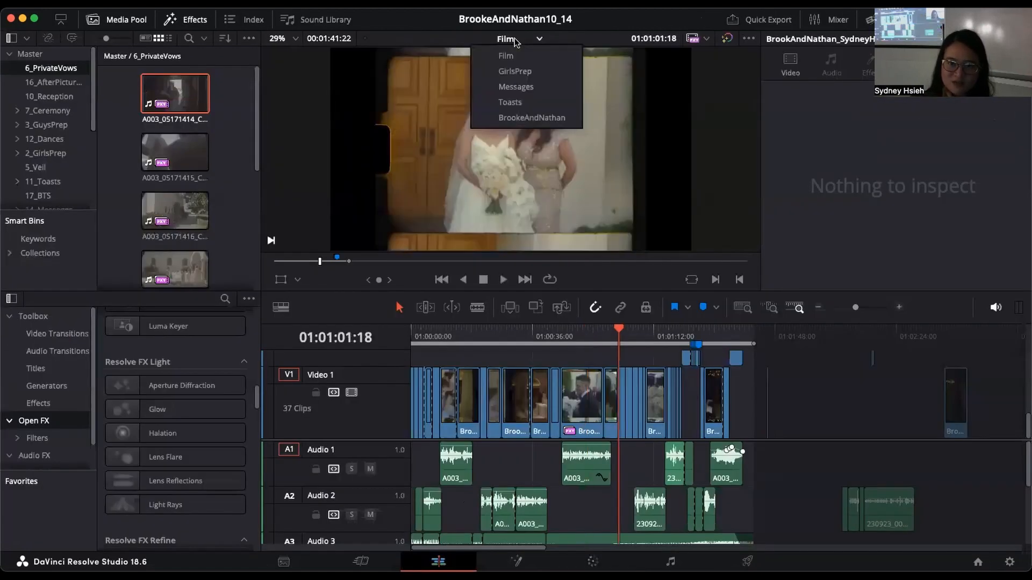
pyautogui.click(526, 118)
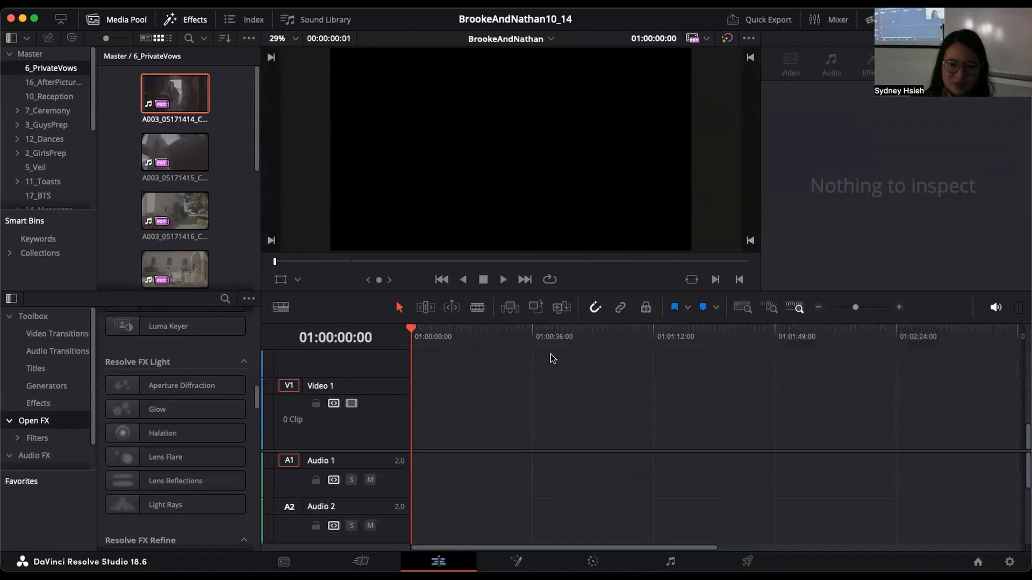
pyautogui.click(530, 40)
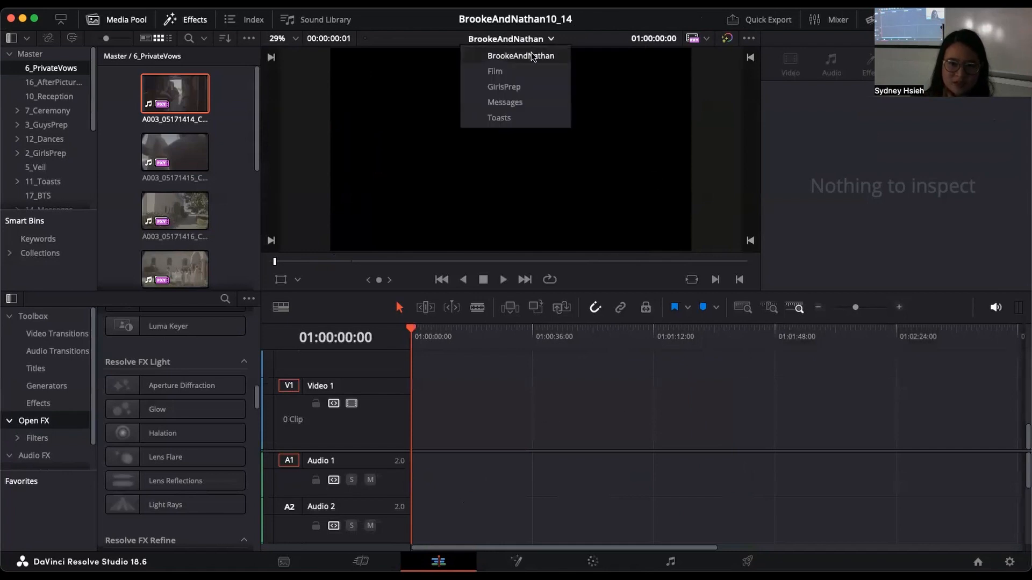
pyautogui.click(531, 86)
# Step: Place the playhead at 01:01:20:05 on the ungraded A003_05170951 clip in the GirlsPrep timeline
pyautogui.click(502, 331)
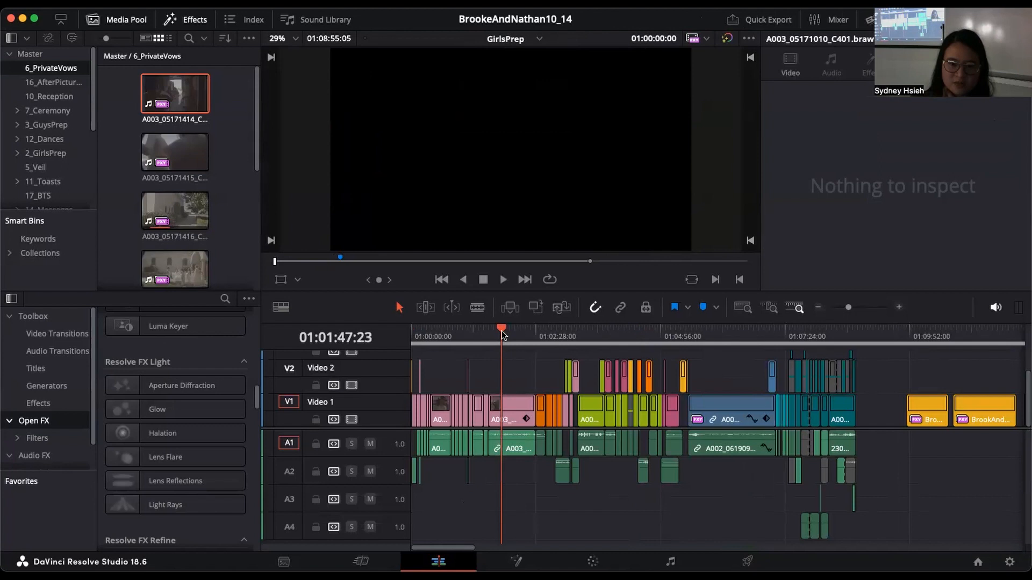
pyautogui.moveTo(502, 340); pyautogui.dragTo(473, 342)
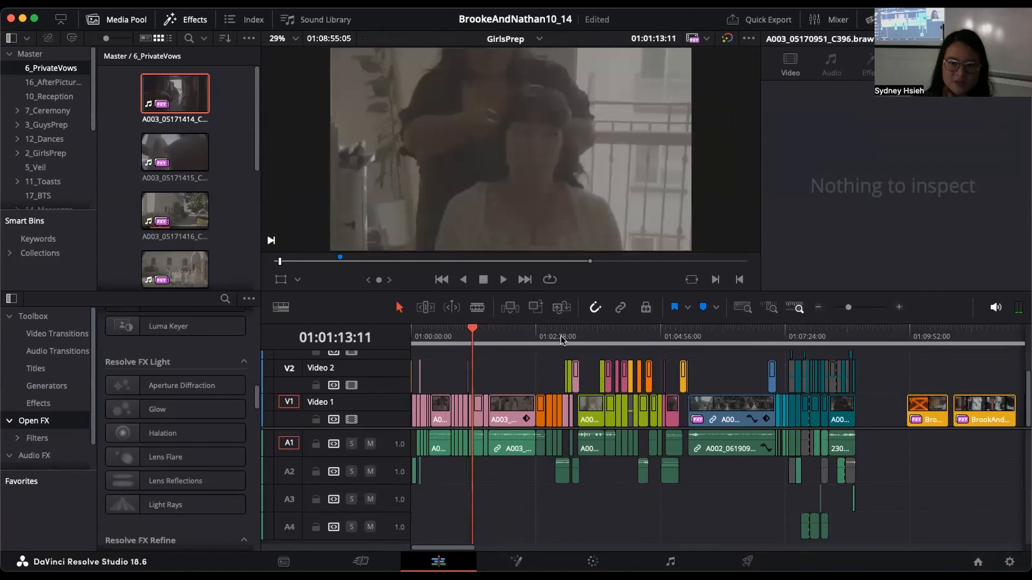
pyautogui.click(901, 307)
pyautogui.click(602, 336)
pyautogui.click(621, 334)
pyautogui.moveTo(620, 335); pyautogui.dragTo(651, 338)
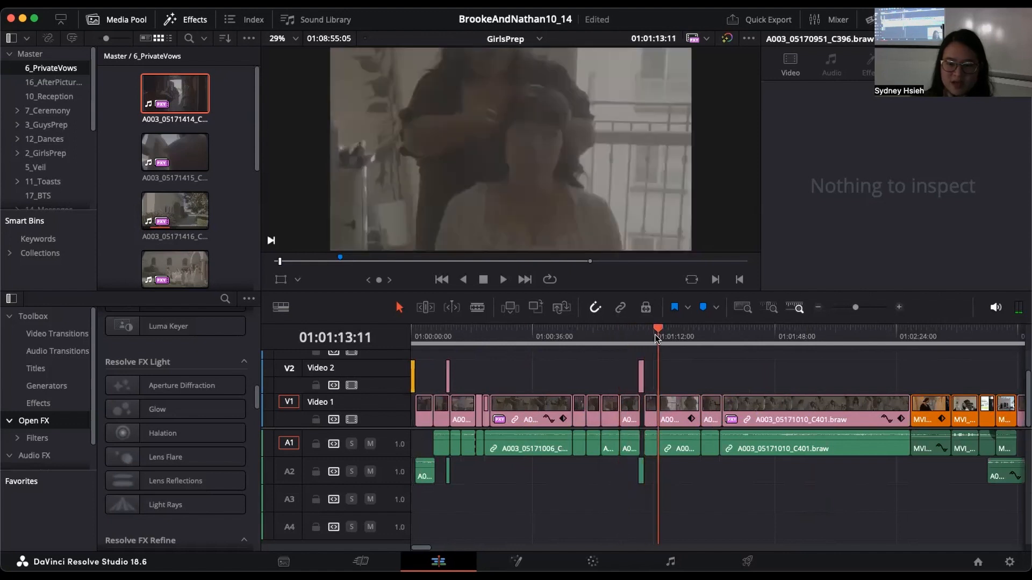
pyautogui.moveTo(664, 336); pyautogui.dragTo(680, 336)
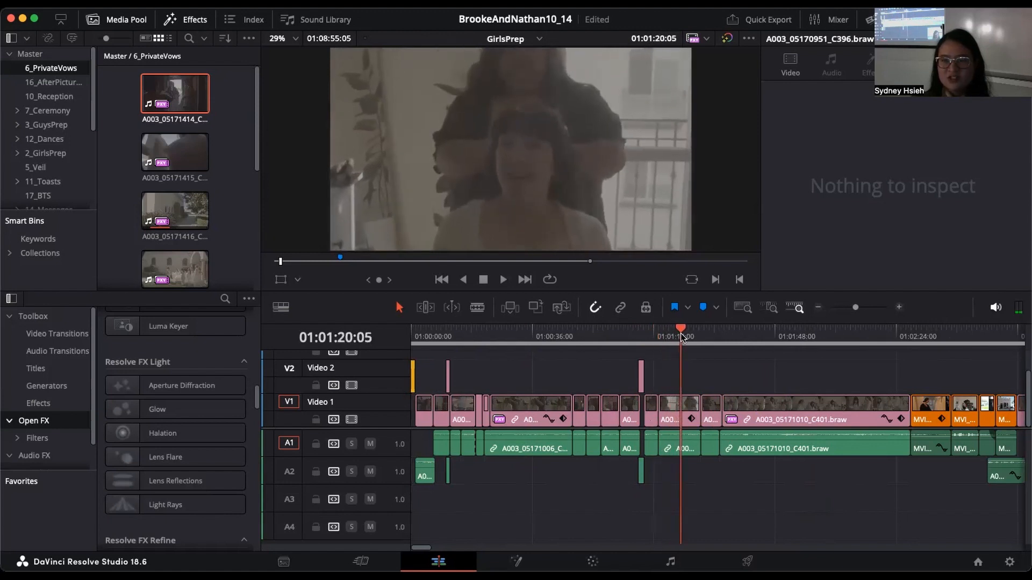
pyautogui.click(900, 308)
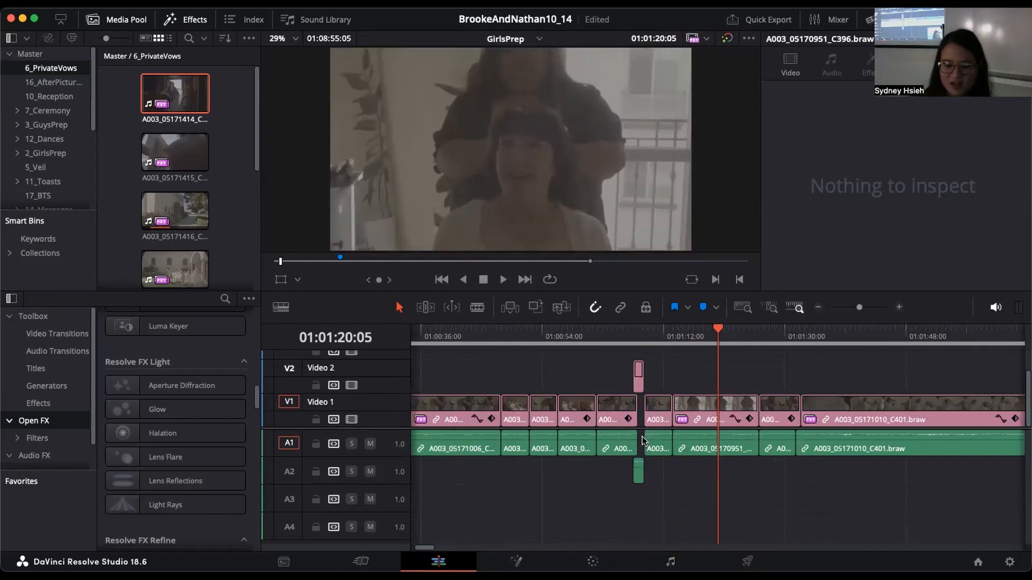
# Step: Open the clip at the playhead on the Color page and label its node 01 "denoise"
pyautogui.click(593, 562)
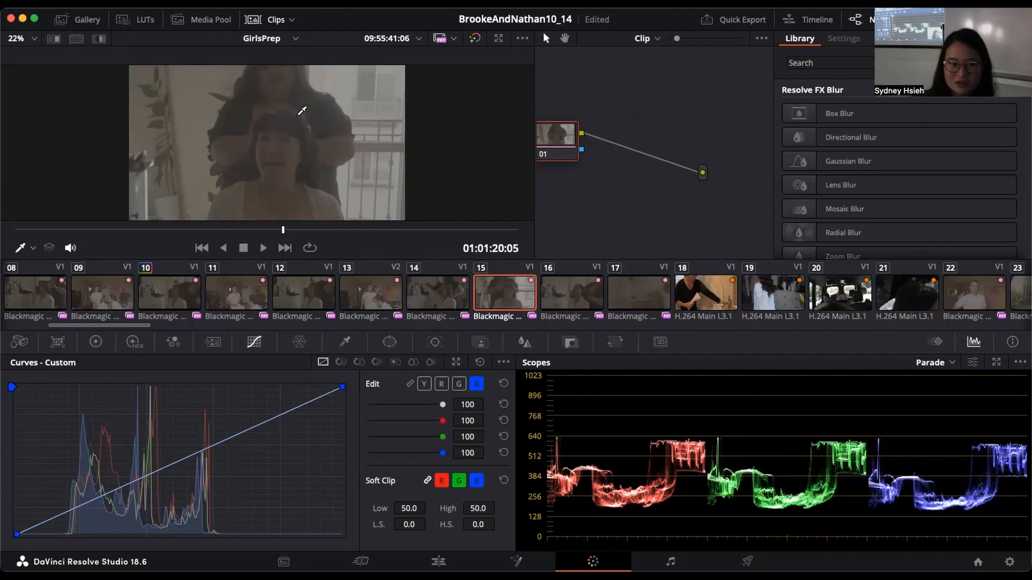
pyautogui.moveTo(577, 181); pyautogui.dragTo(666, 186)
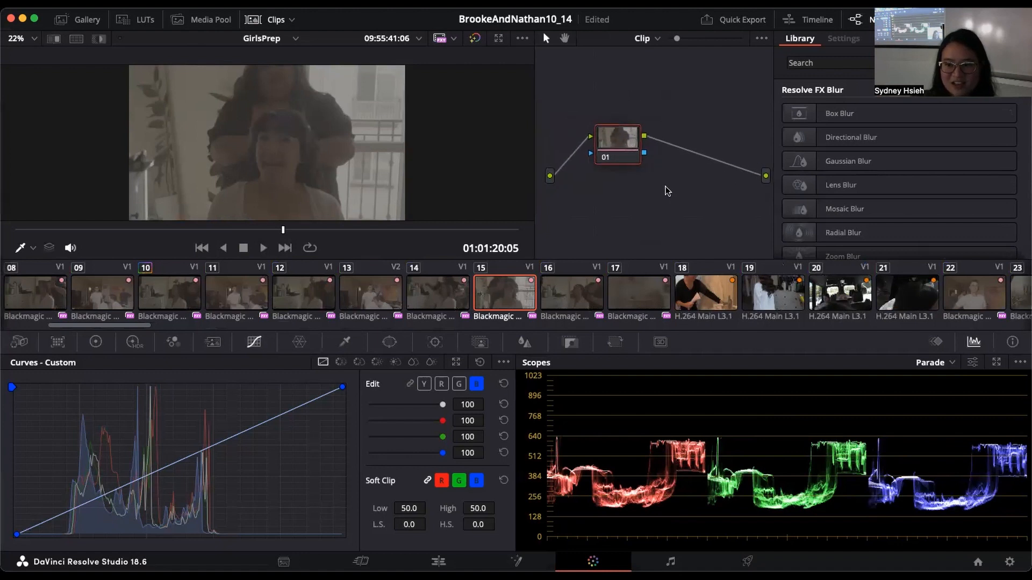
pyautogui.rightClick(615, 141)
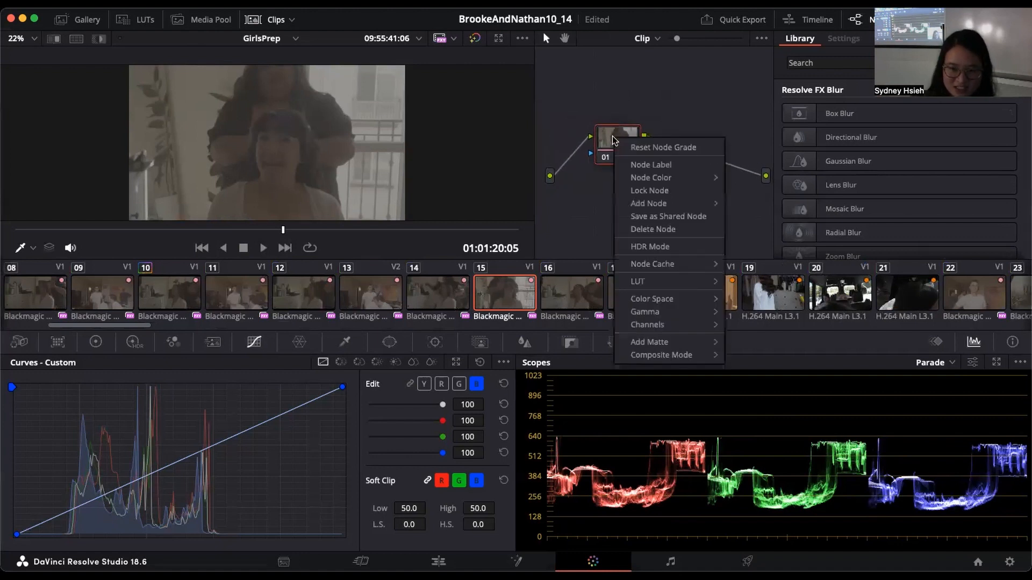
pyautogui.click(653, 163)
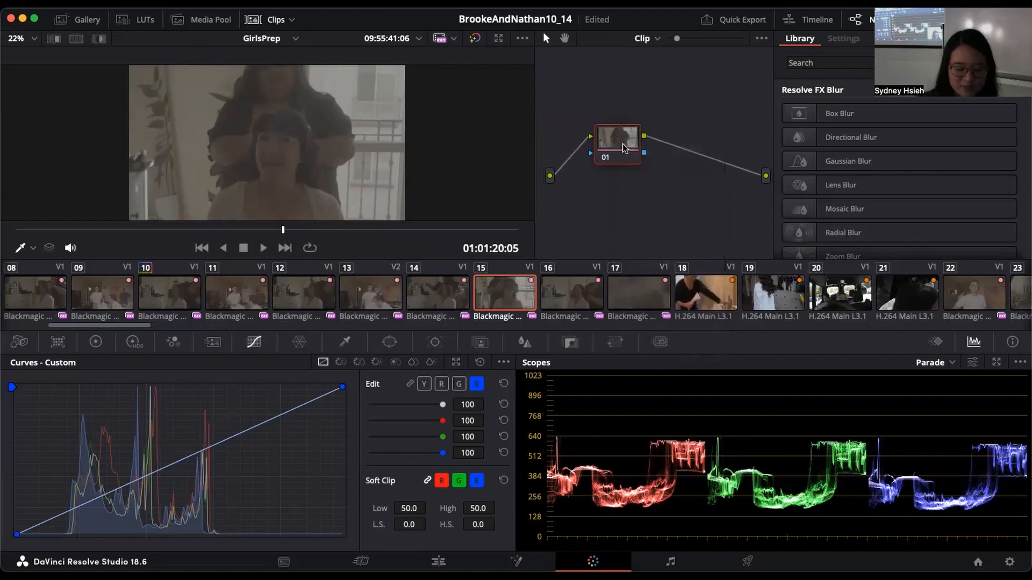
pyautogui.write('do')
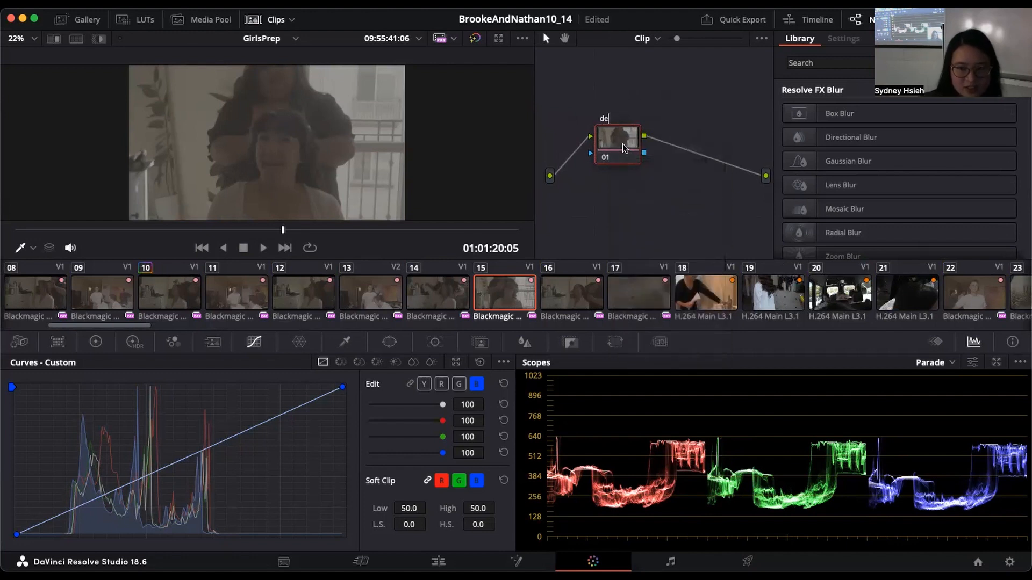
# Step: Add a serial node after the denoise node and label it "exposure"
pyautogui.rightClick(623, 143)
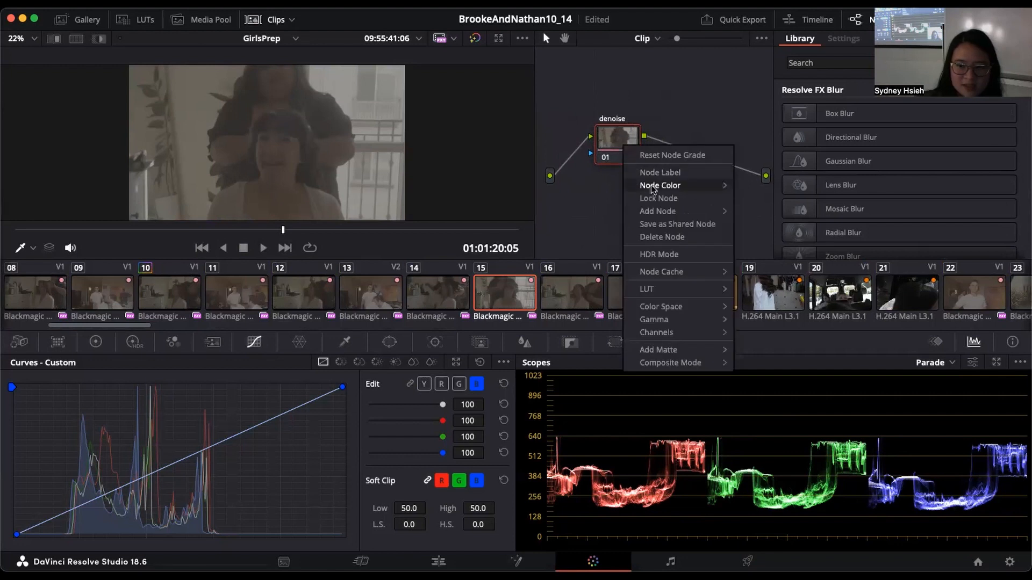
pyautogui.moveTo(660, 211)
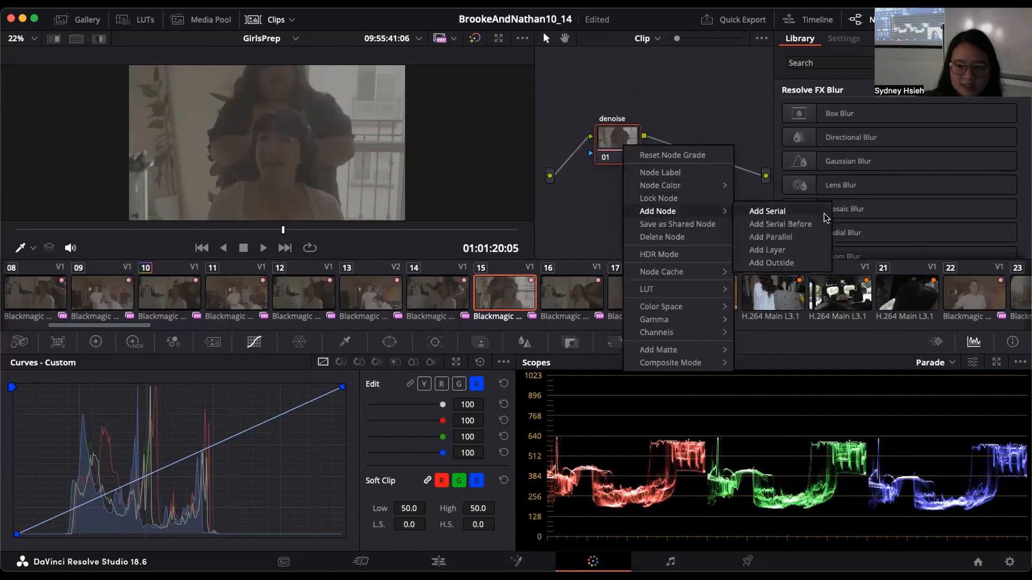
pyautogui.click(769, 211)
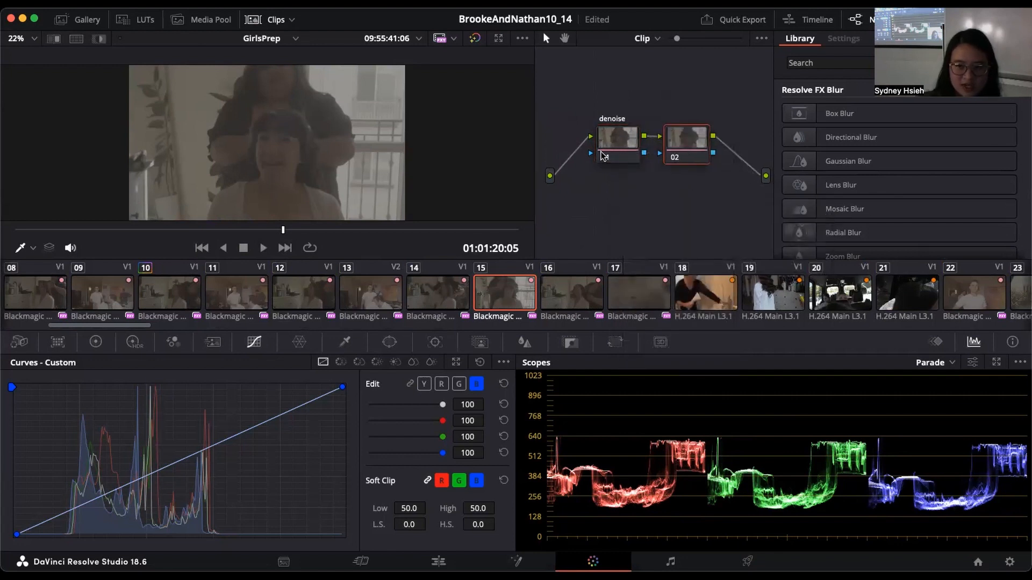
pyautogui.rightClick(693, 134)
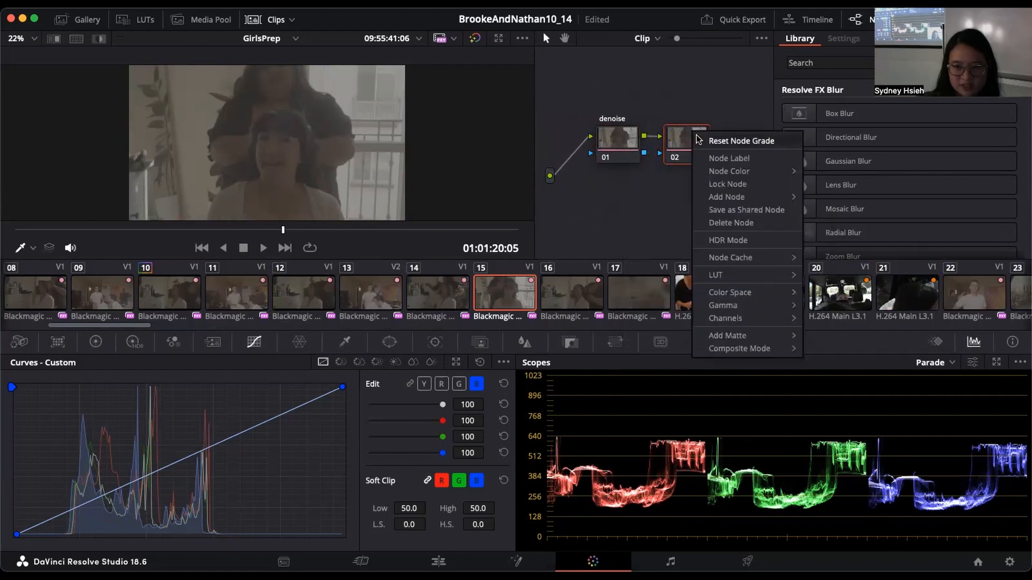
pyautogui.click(725, 158)
pyautogui.write('e')
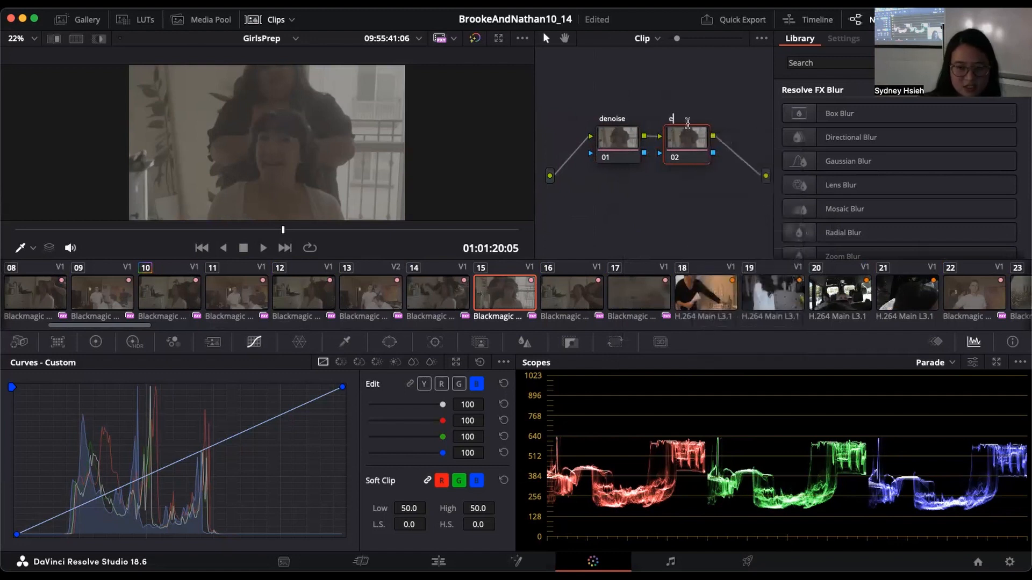
pyautogui.write('xposure')
pyautogui.press('Return')
# Step: Add a serial node after the exposure node and line up the three nodes in one row
pyautogui.rightClick(695, 136)
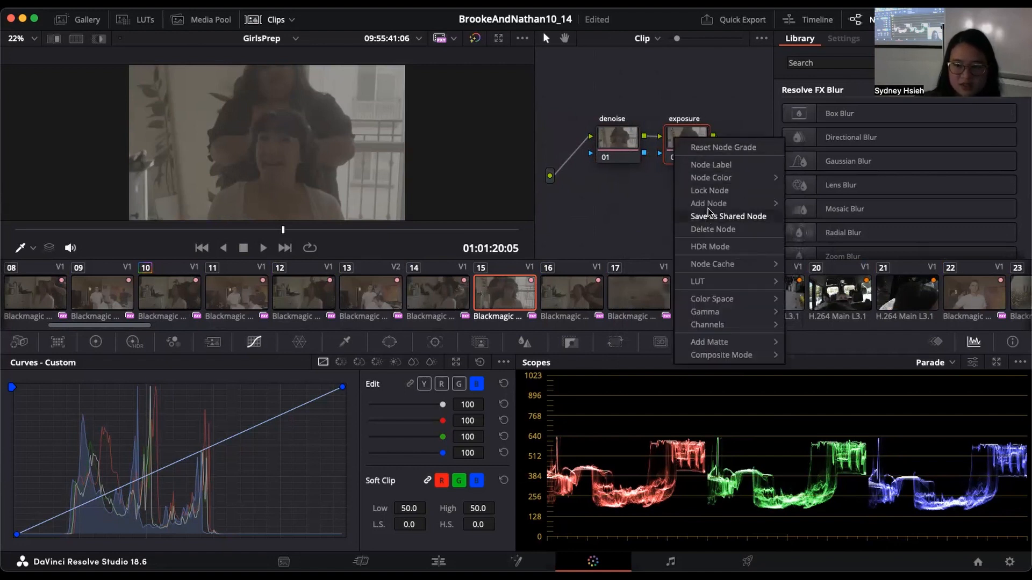
pyautogui.moveTo(708, 204)
pyautogui.click(817, 203)
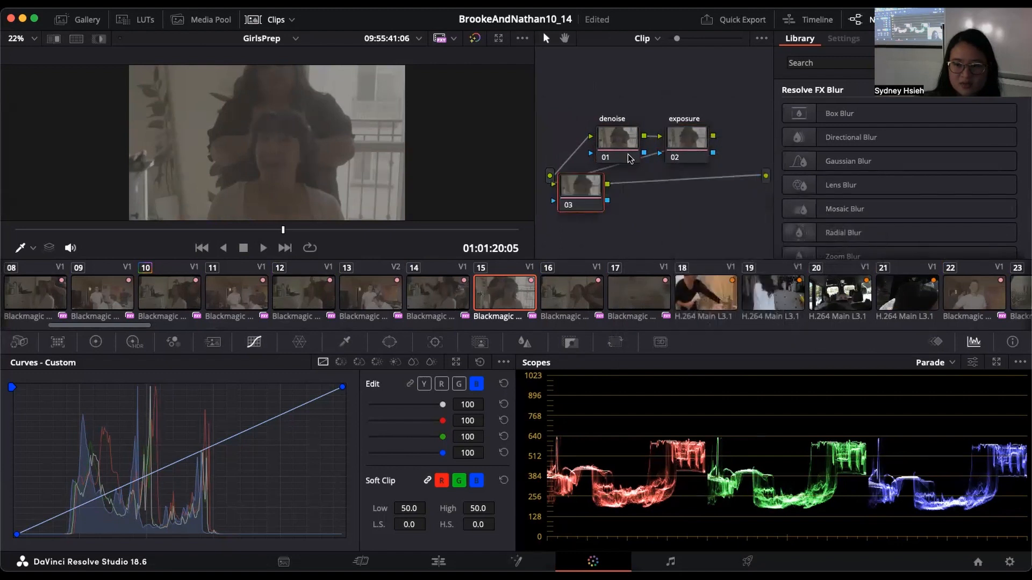
pyautogui.moveTo(628, 154); pyautogui.dragTo(583, 147)
pyautogui.moveTo(683, 147); pyautogui.dragTo(658, 146)
pyautogui.moveTo(592, 210); pyautogui.dragTo(731, 152)
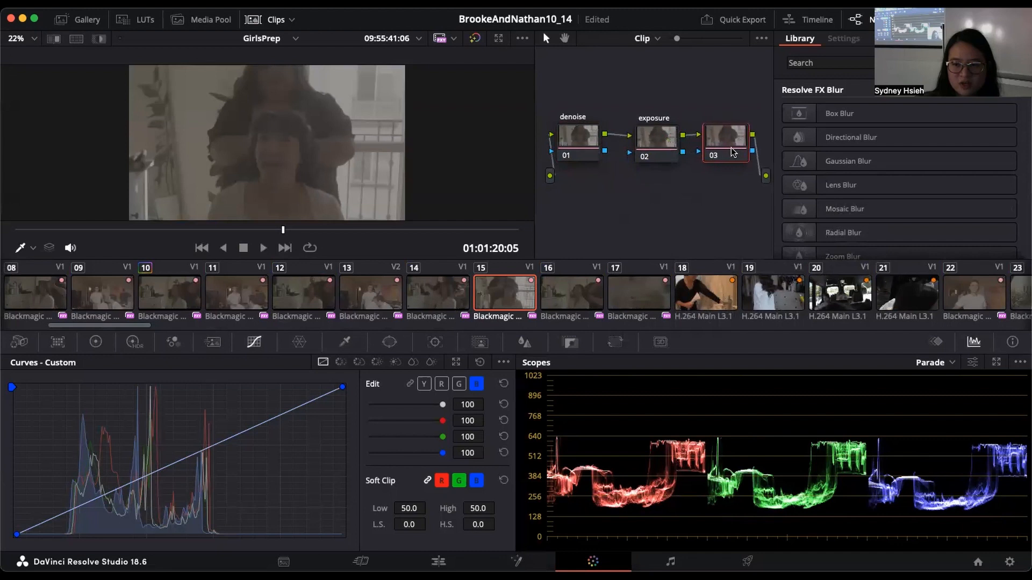
# Step: Label node 03 "color"
pyautogui.rightClick(731, 152)
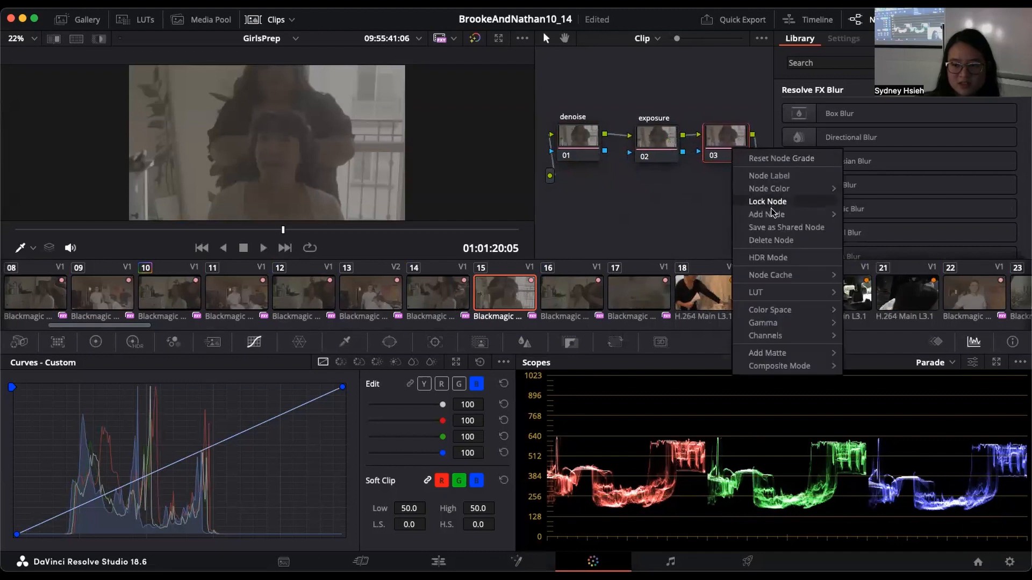
pyautogui.click(773, 176)
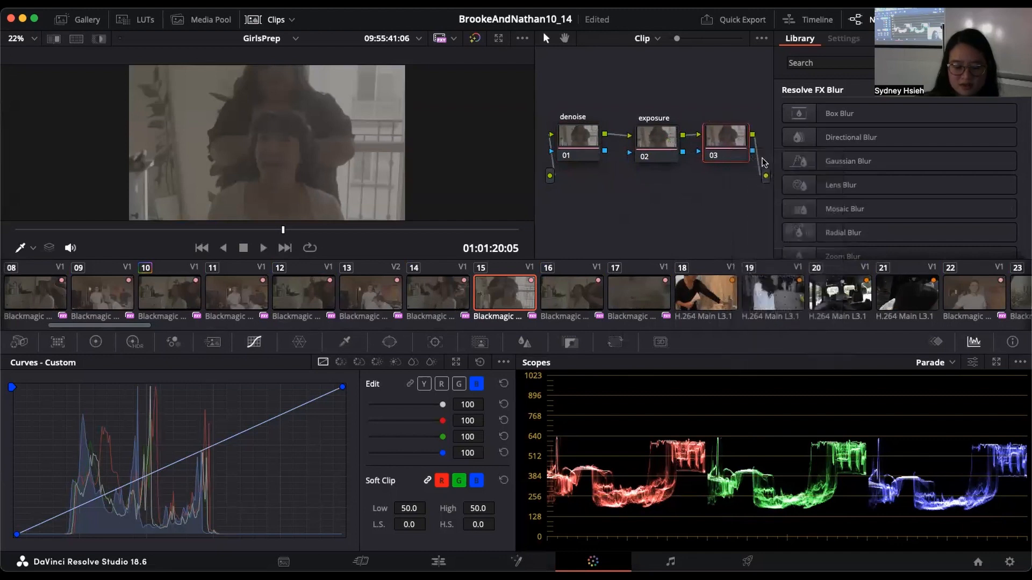
pyautogui.write('color')
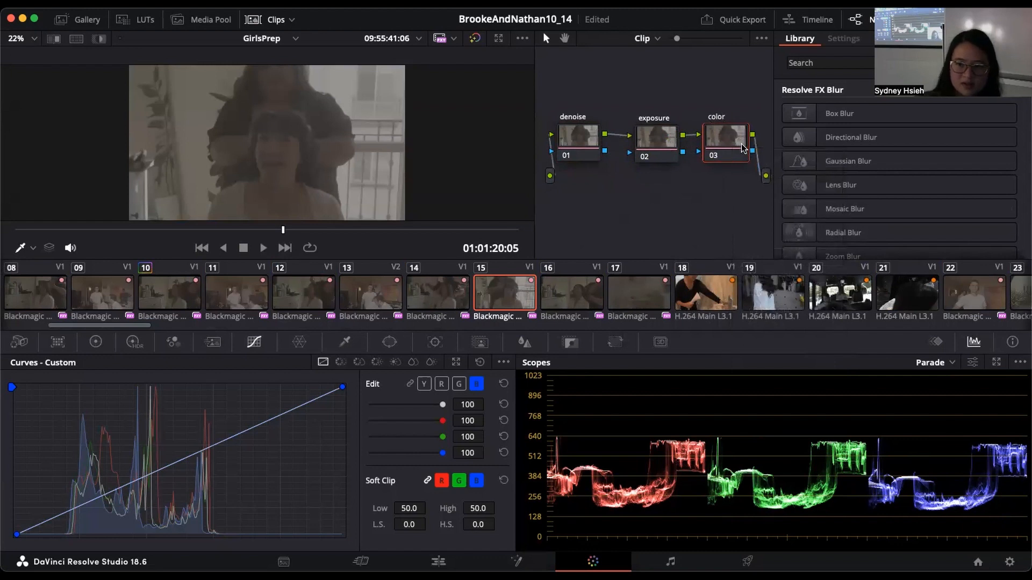
# Step: Move the exposure and color nodes closer together and hide the effects library to widen the node editor
pyautogui.rightClick(742, 149)
pyautogui.moveTo(772, 212)
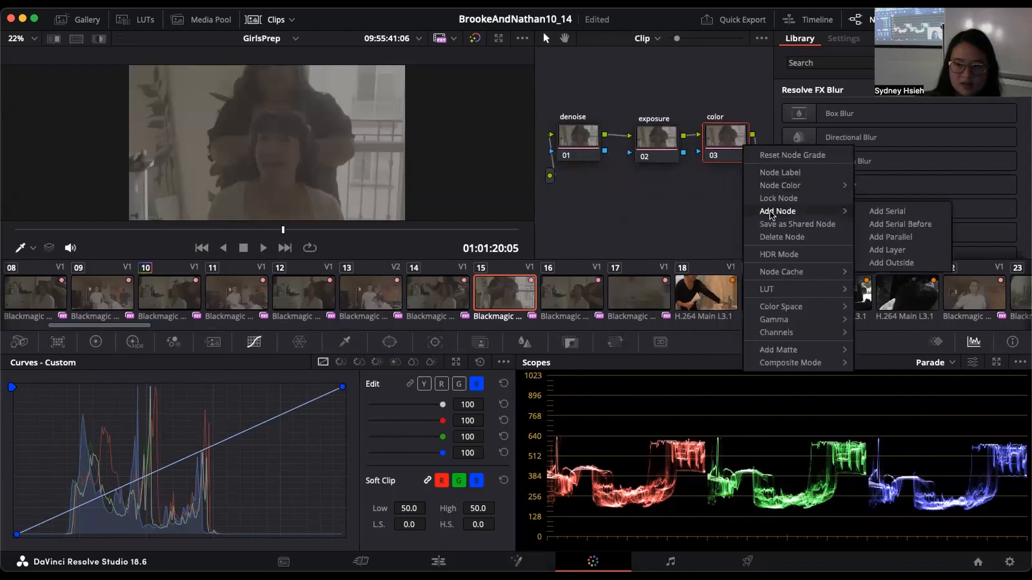
pyautogui.click(869, 212)
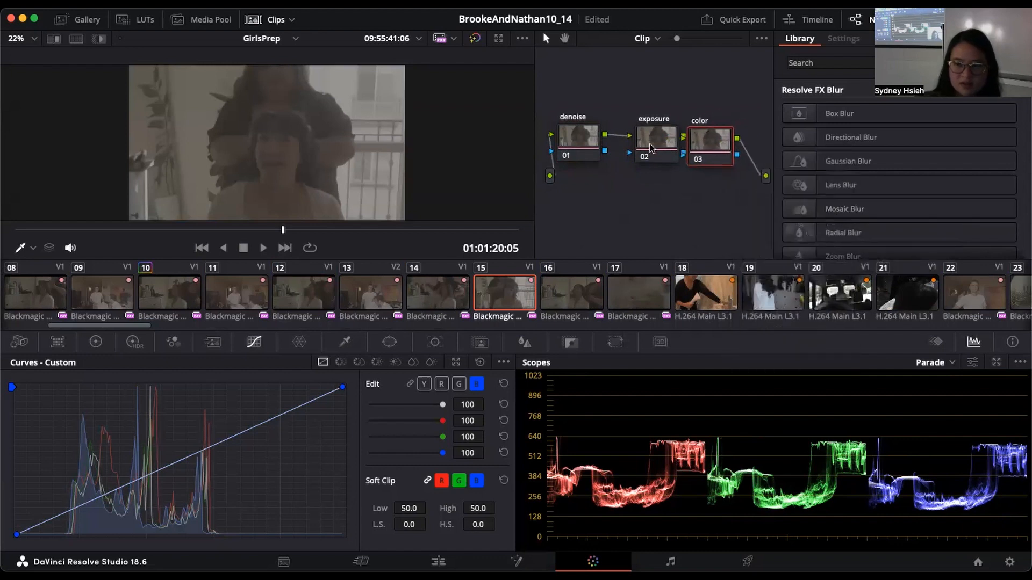
pyautogui.moveTo(650, 145); pyautogui.dragTo(635, 146)
pyautogui.click(936, 20)
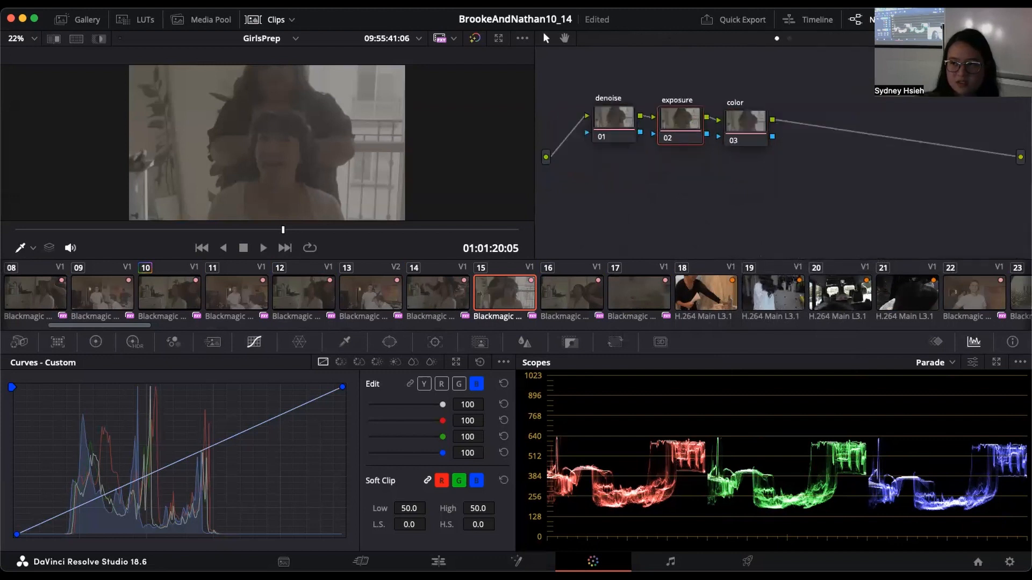
# Step: Add a serial node after the color node
pyautogui.click(740, 123)
pyautogui.rightClick(740, 122)
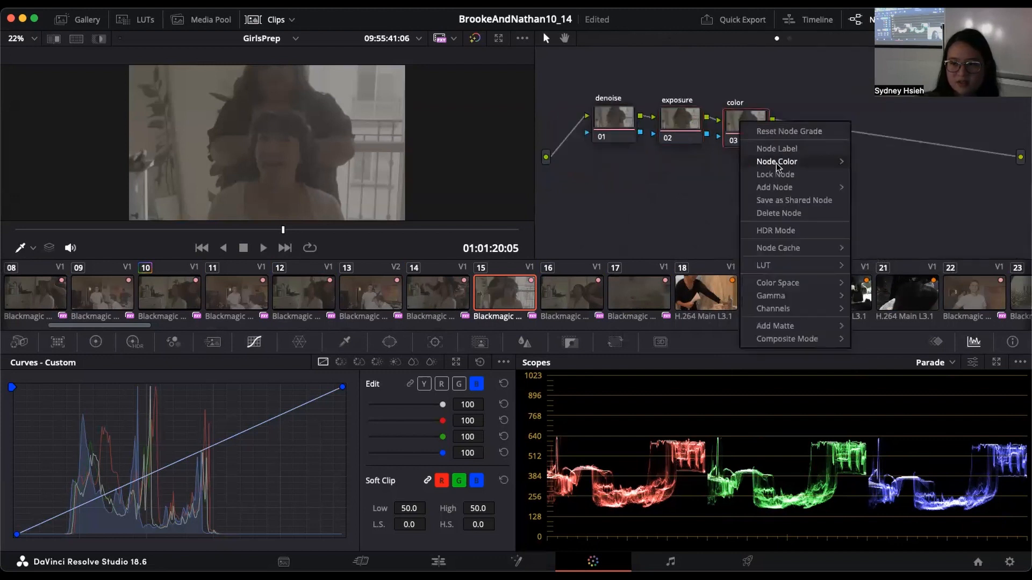
pyautogui.moveTo(782, 186)
pyautogui.click(881, 187)
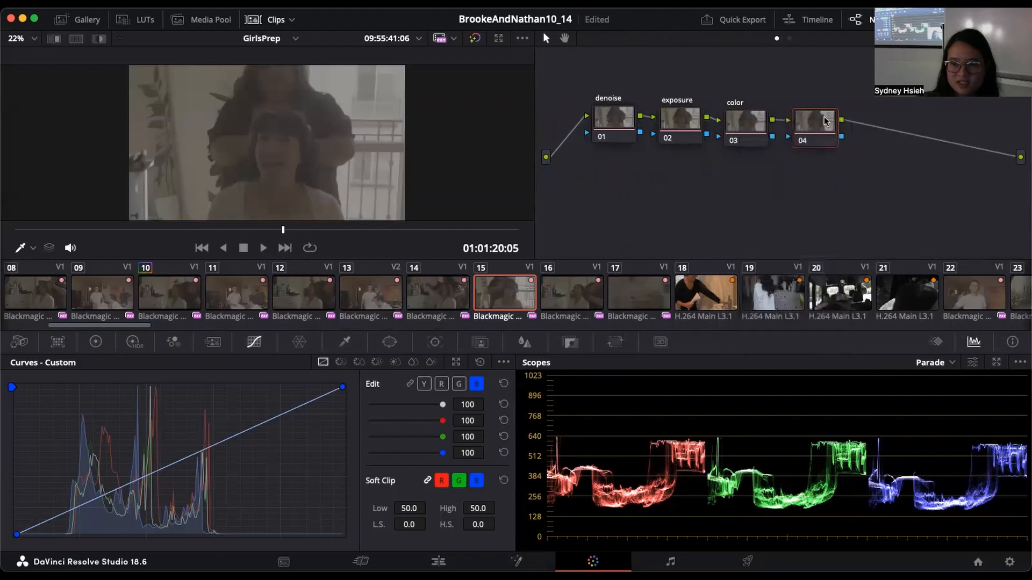
# Step: Label node 04 "glow" and line up the color and glow nodes in the row with the denoise node
pyautogui.rightClick(828, 123)
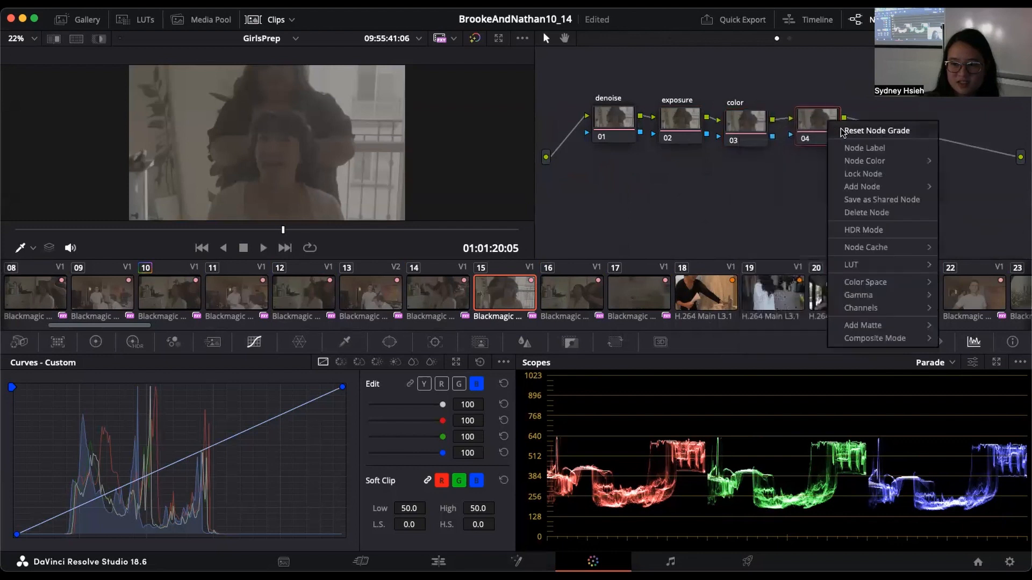
pyautogui.click(865, 149)
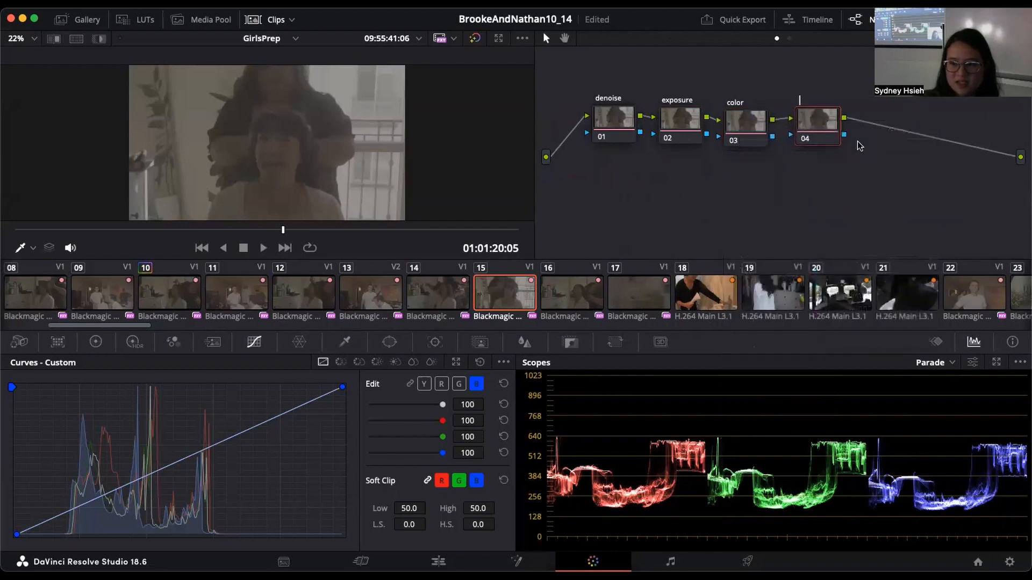
pyautogui.write('glow')
pyautogui.press('Return')
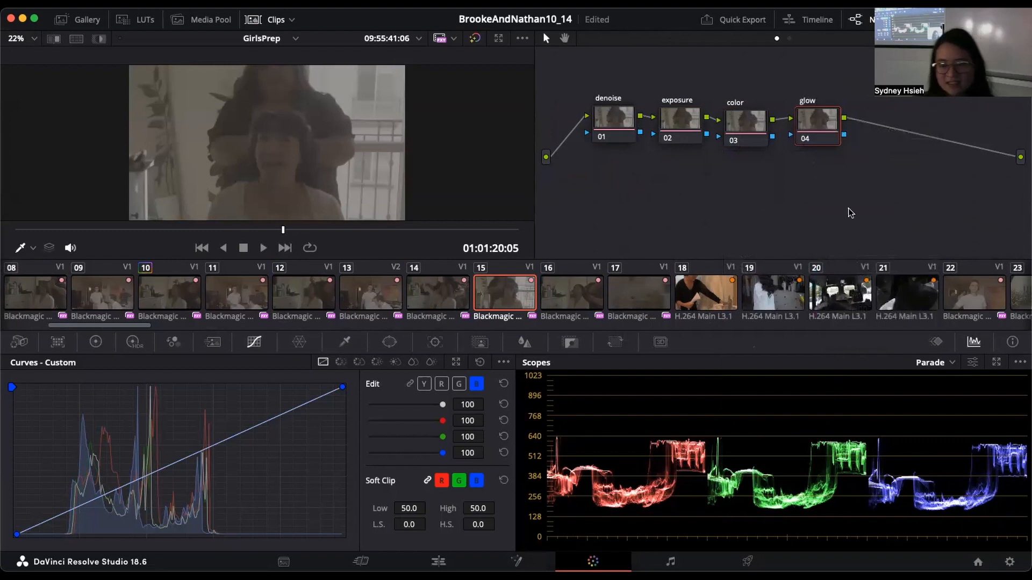
pyautogui.moveTo(725, 133); pyautogui.dragTo(729, 130)
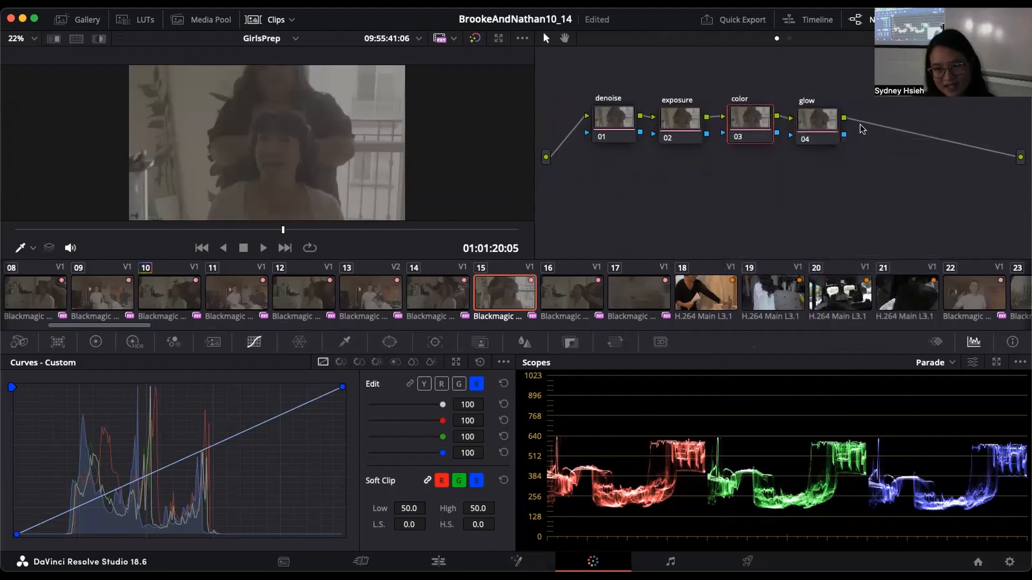
pyautogui.moveTo(826, 125); pyautogui.dragTo(829, 124)
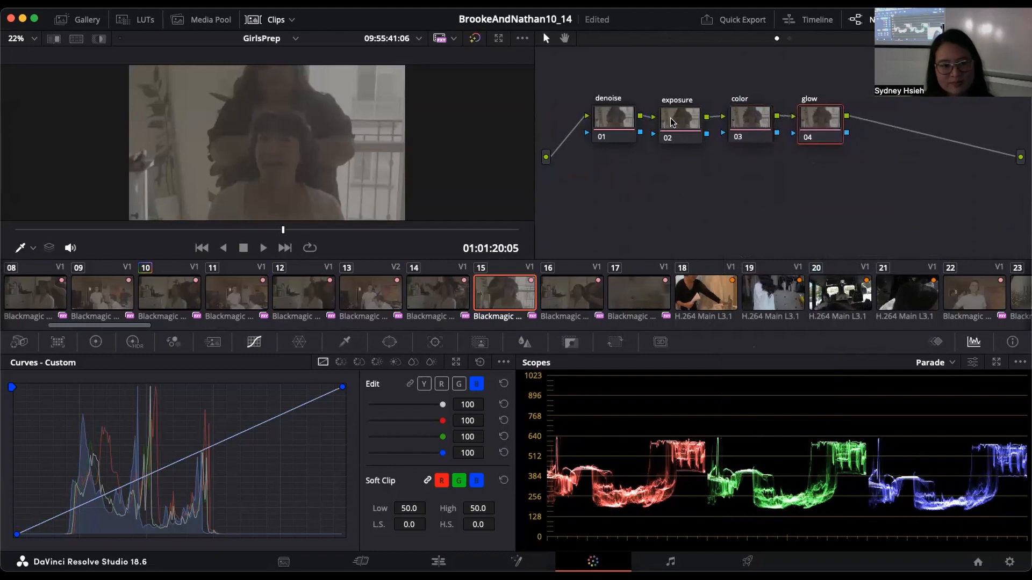
# Step: On the exposure node, shape a gentle S-curve on the luminance curve only, with the black and white points pulled slightly inward
pyautogui.click(693, 124)
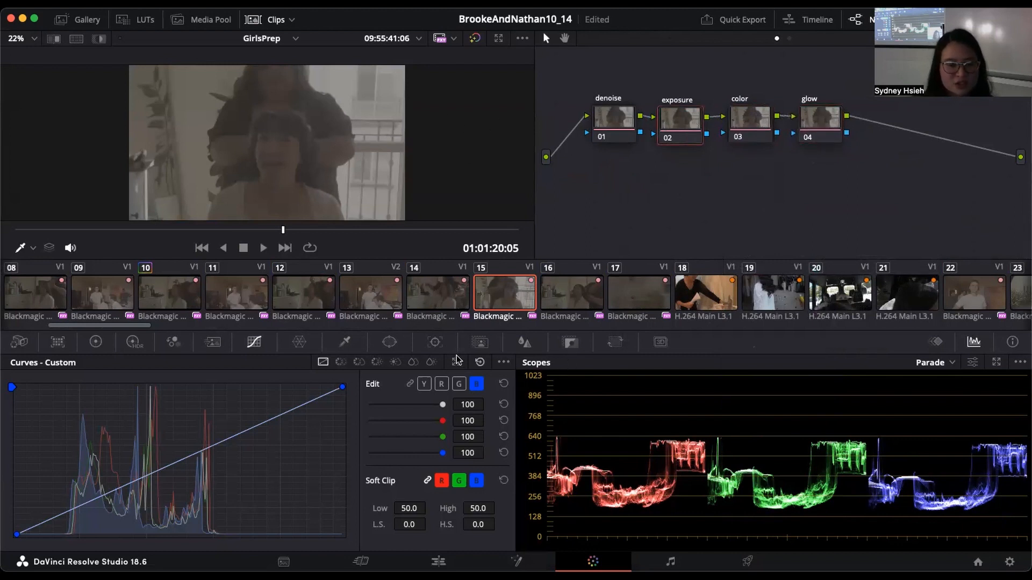
pyautogui.click(424, 385)
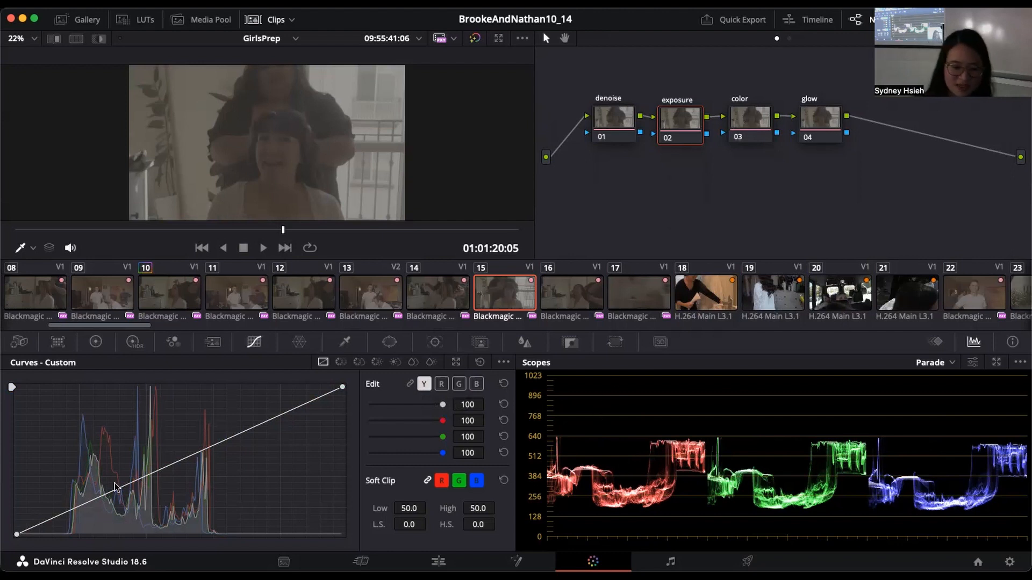
pyautogui.moveTo(17, 535); pyautogui.dragTo(33, 535)
pyautogui.moveTo(343, 387); pyautogui.dragTo(337, 387)
pyautogui.moveTo(235, 437); pyautogui.dragTo(231, 430)
pyautogui.moveTo(128, 481); pyautogui.dragTo(117, 498)
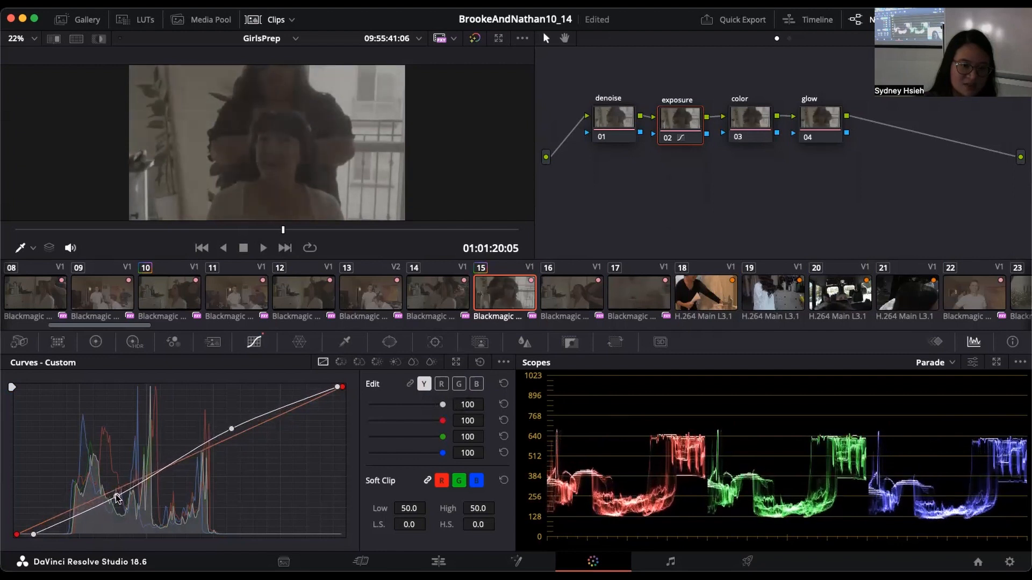
# Step: Refine the exposure node's luminance curve by raising the highlight point and lifting the shadow point to about the original diagonal
pyautogui.moveTo(228, 428); pyautogui.dragTo(231, 425)
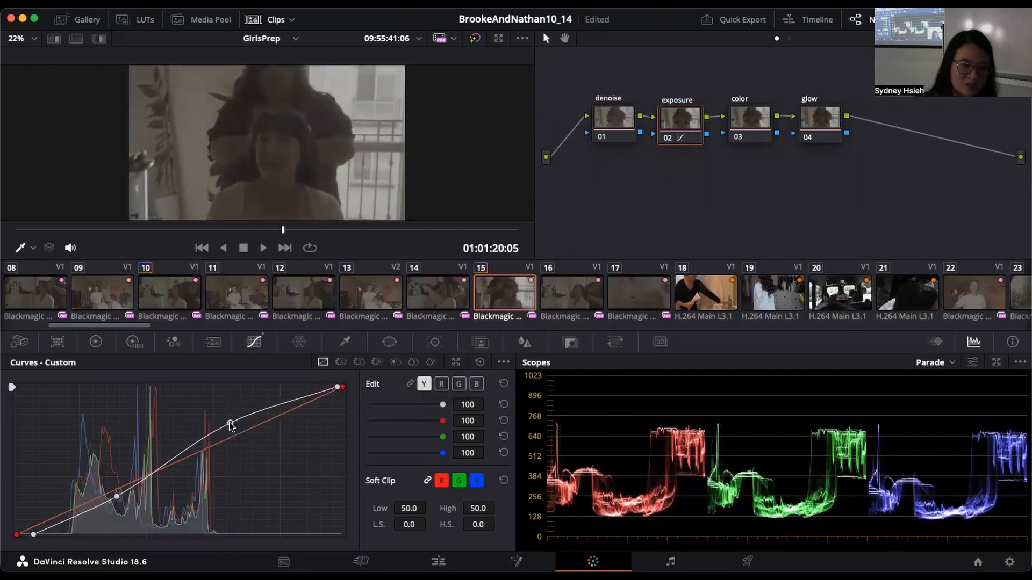
pyautogui.moveTo(120, 499); pyautogui.dragTo(117, 497)
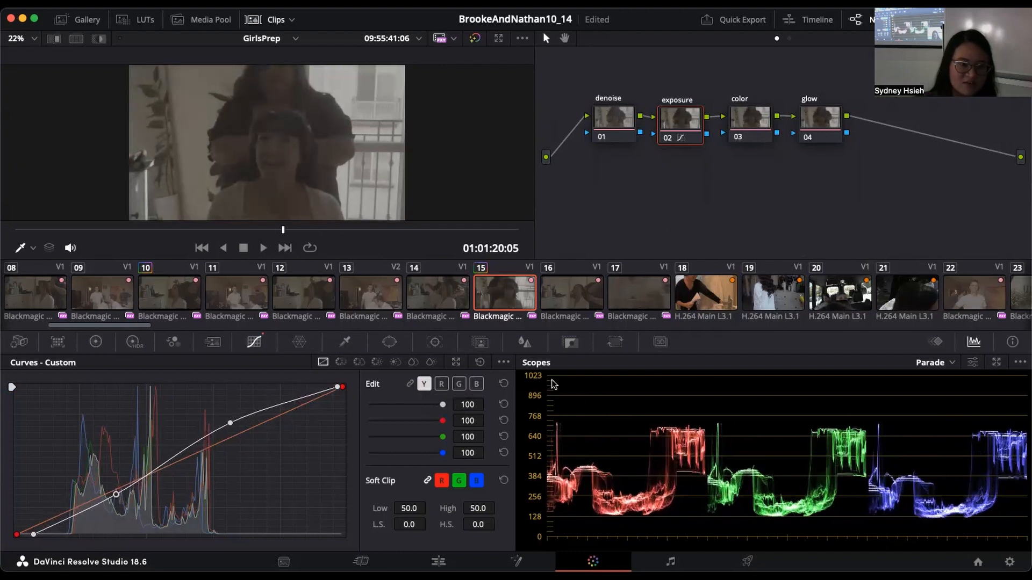
pyautogui.moveTo(110, 493); pyautogui.dragTo(135, 479)
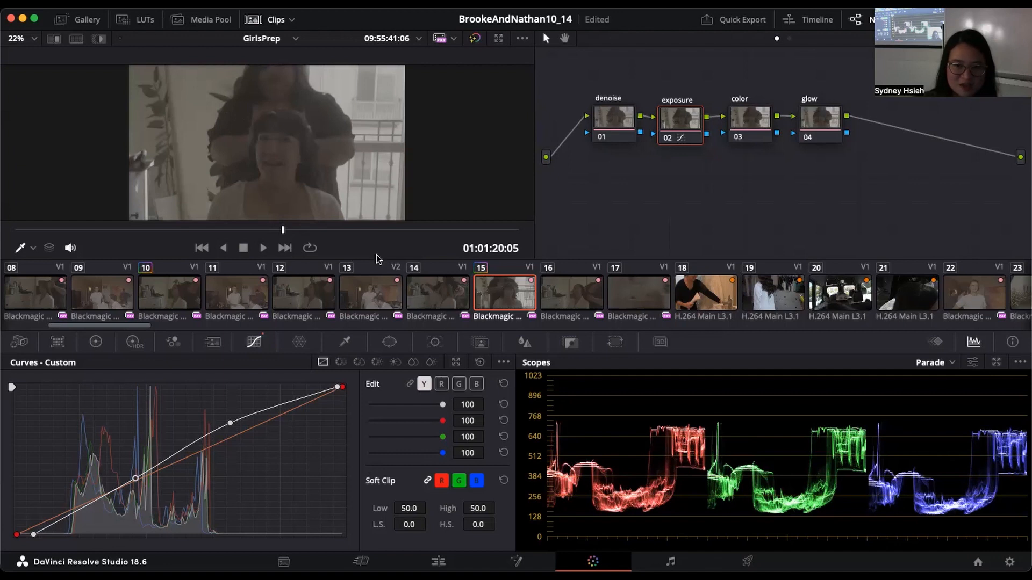
# Step: In the exposure node's primary color wheels, set the master Gamma to 0.05 and the master Lift to -0.03
pyautogui.click(102, 342)
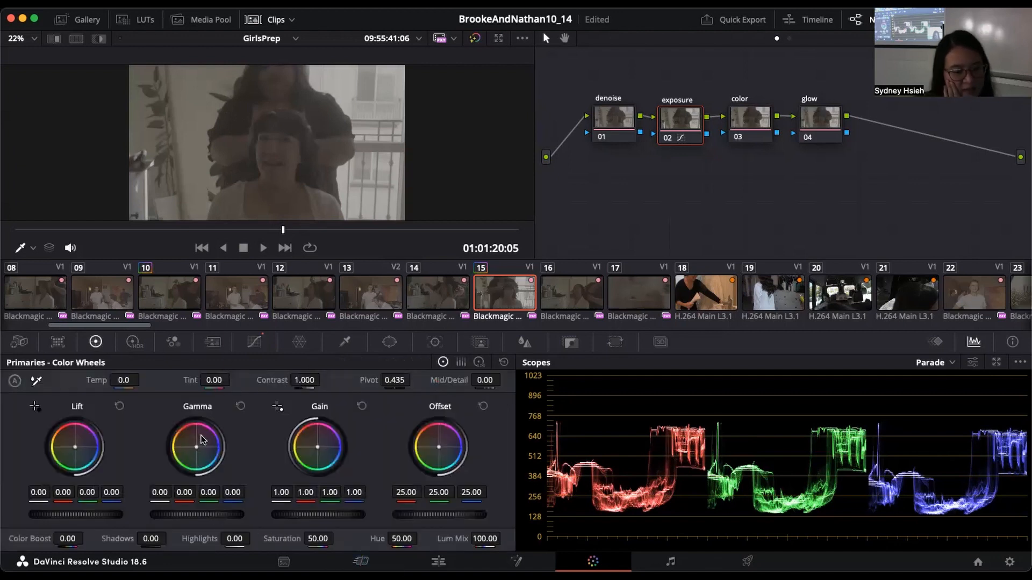
pyautogui.moveTo(197, 514); pyautogui.dragTo(203, 515)
pyautogui.moveTo(197, 514); pyautogui.dragTo(191, 515)
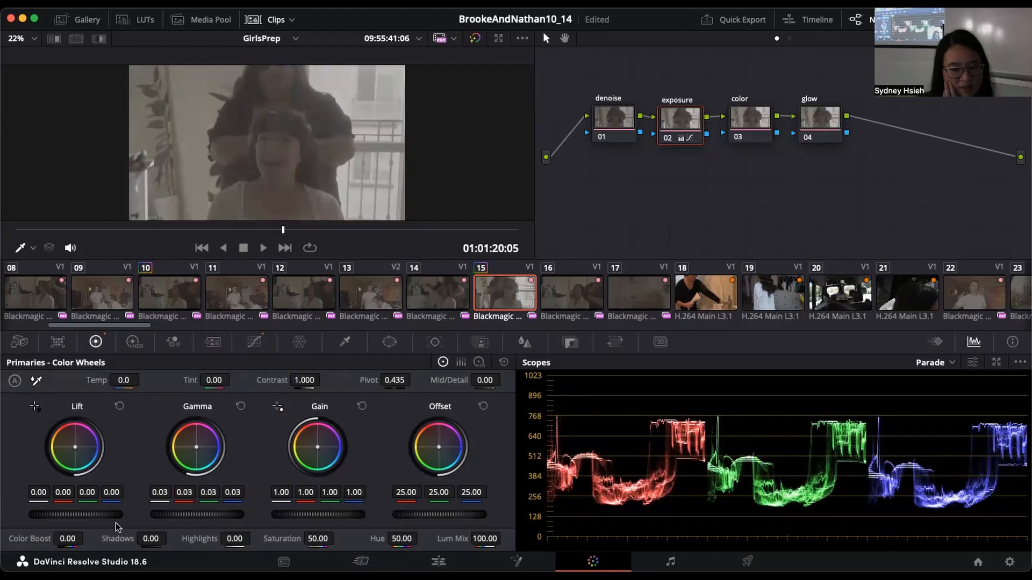
pyautogui.moveTo(76, 514); pyautogui.dragTo(65, 514)
pyautogui.moveTo(210, 515); pyautogui.dragTo(213, 514)
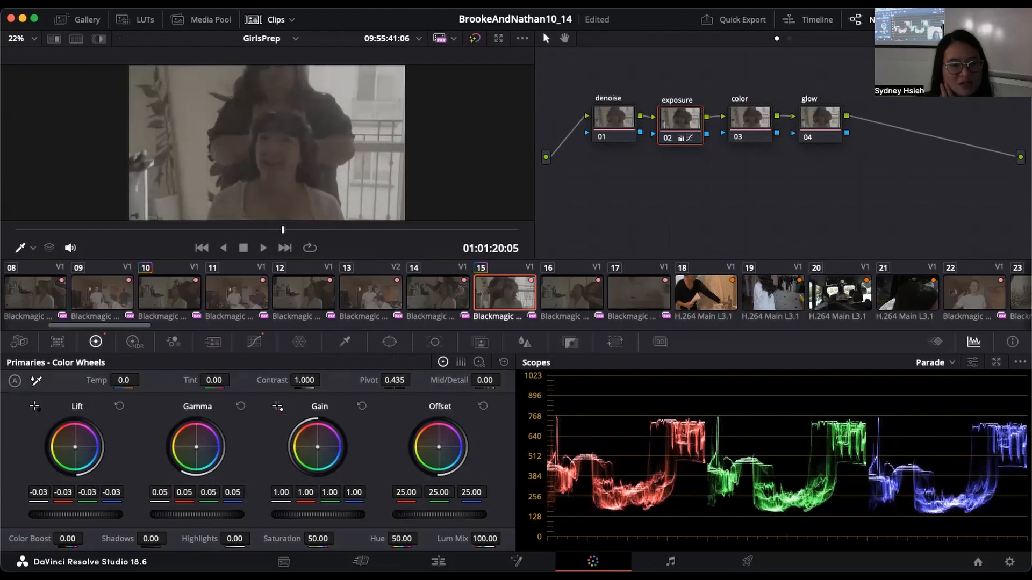
# Step: Rebalance the exposure node's primaries with master Lift at -0.09, Gamma at 0.10 and Gain at 1.09
pyautogui.moveTo(84, 514); pyautogui.dragTo(82, 514)
pyautogui.moveTo(293, 514)
pyautogui.mouseDown()
pyautogui.moveTo(303, 515)
pyautogui.moveTo(291, 514)
pyautogui.mouseUp()
pyautogui.moveTo(195, 515); pyautogui.dragTo(202, 515)
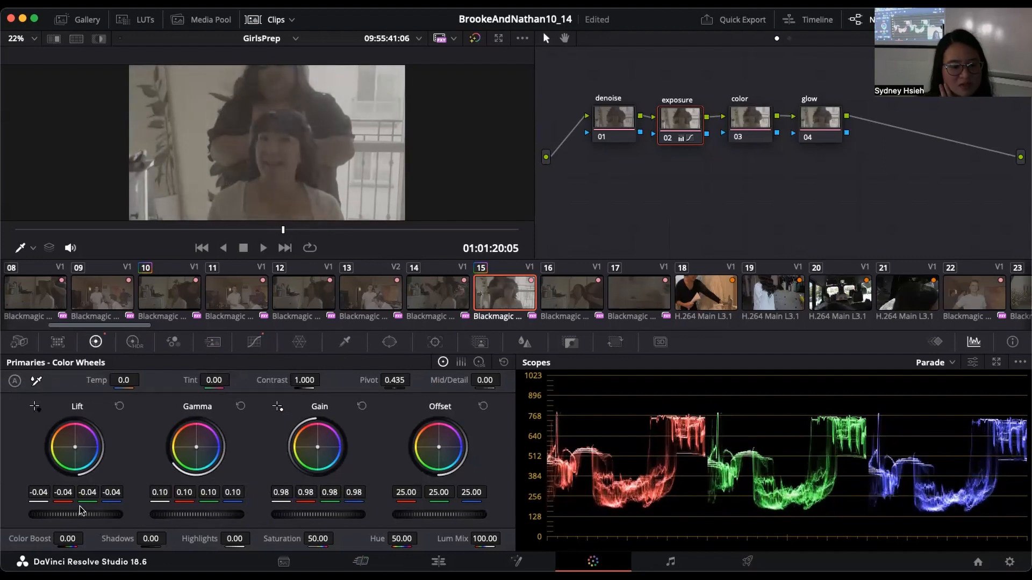
pyautogui.moveTo(74, 514); pyautogui.dragTo(68, 515)
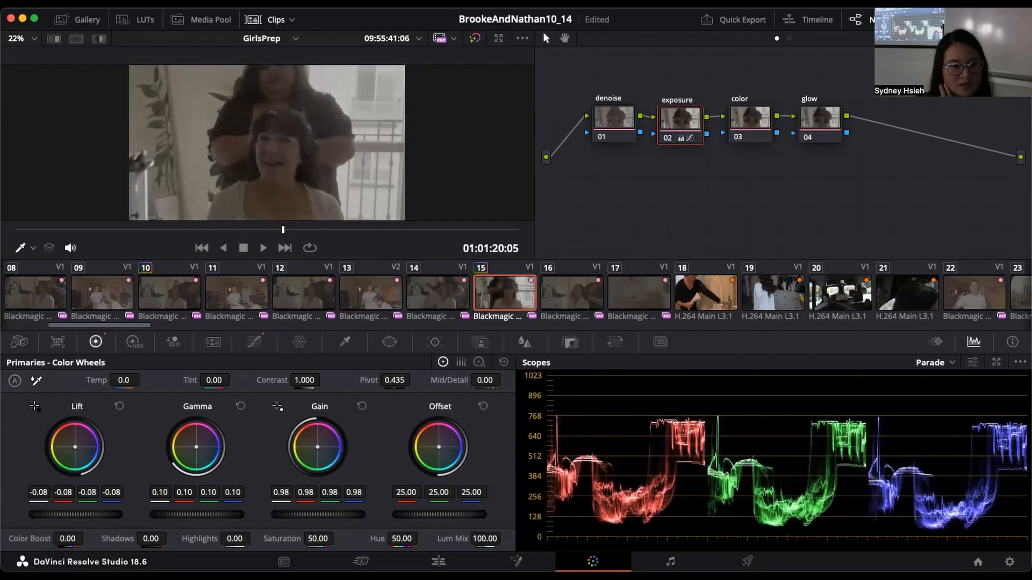
pyautogui.moveTo(299, 516); pyautogui.dragTo(359, 516)
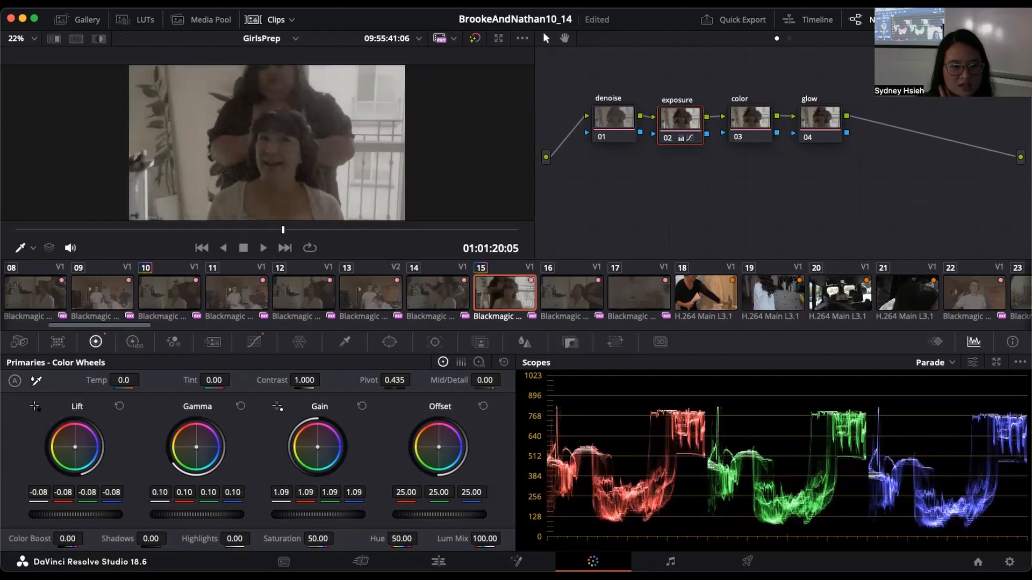
pyautogui.moveTo(76, 515); pyautogui.dragTo(65, 515)
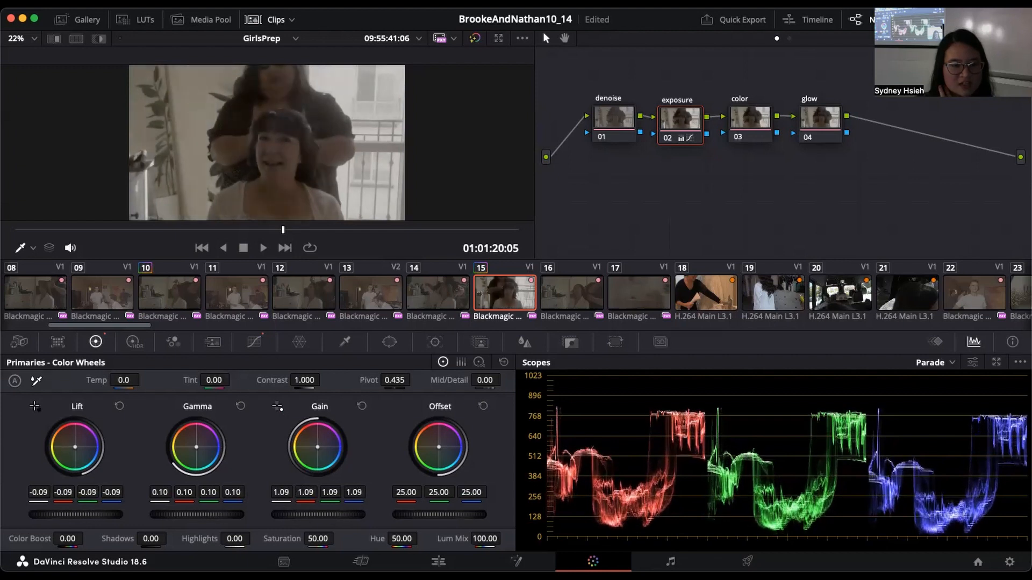
# Step: Raise the exposure node's Contrast to 1.016
pyautogui.scroll(5, 202, 109)
pyautogui.scroll(-6, 202, 110)
pyautogui.scroll(1, 201, 114)
pyautogui.moveTo(304, 380); pyautogui.dragTo(311, 380)
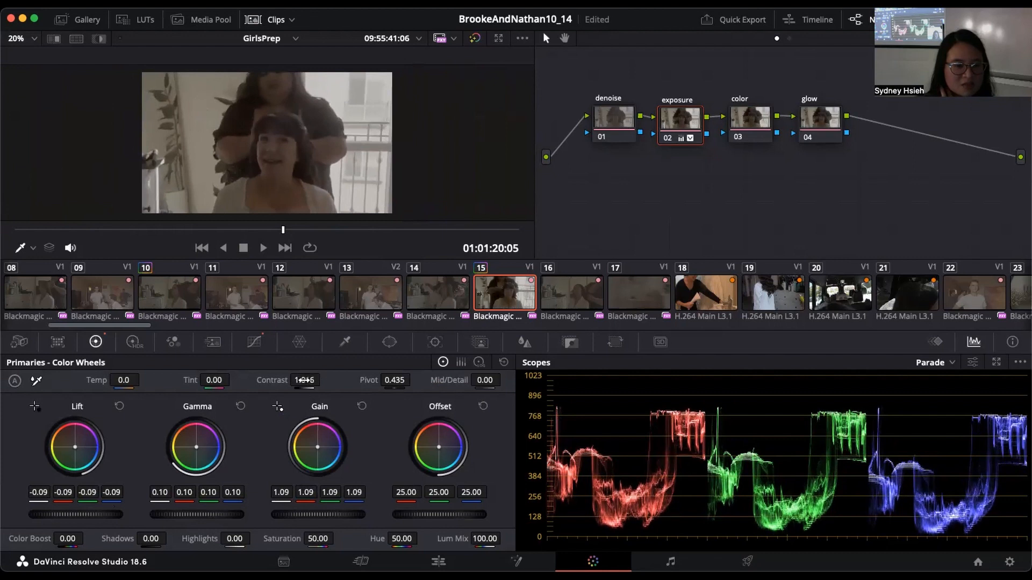
# Step: Check the image detail around the woman's face and hair, and set proxy handling to Prefer Camera Originals
pyautogui.scroll(3, 322, 160)
pyautogui.scroll(3, 323, 160)
pyautogui.scroll(-2, 322, 160)
pyautogui.scroll(4, 322, 159)
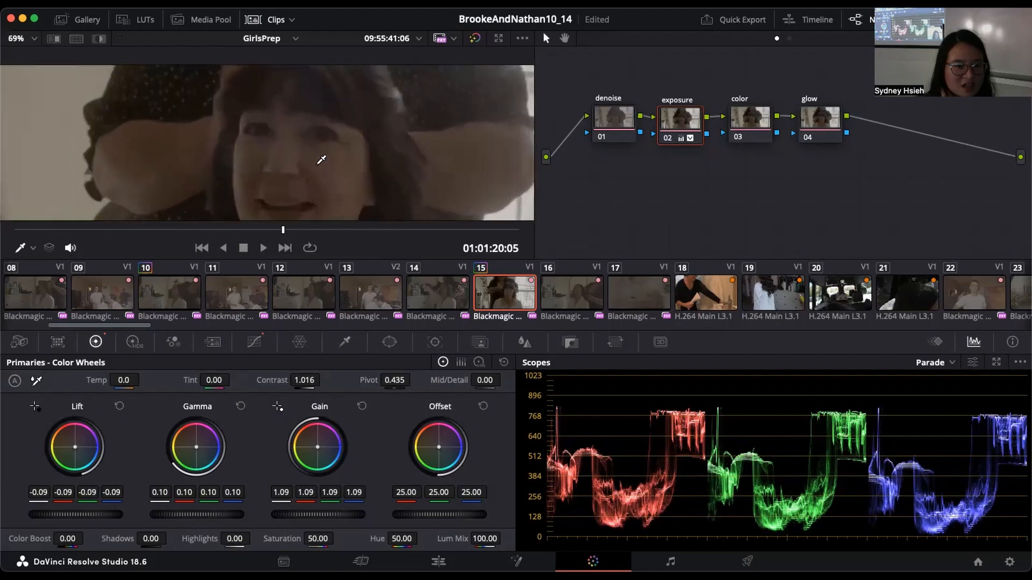
pyautogui.scroll(2, 325, 154)
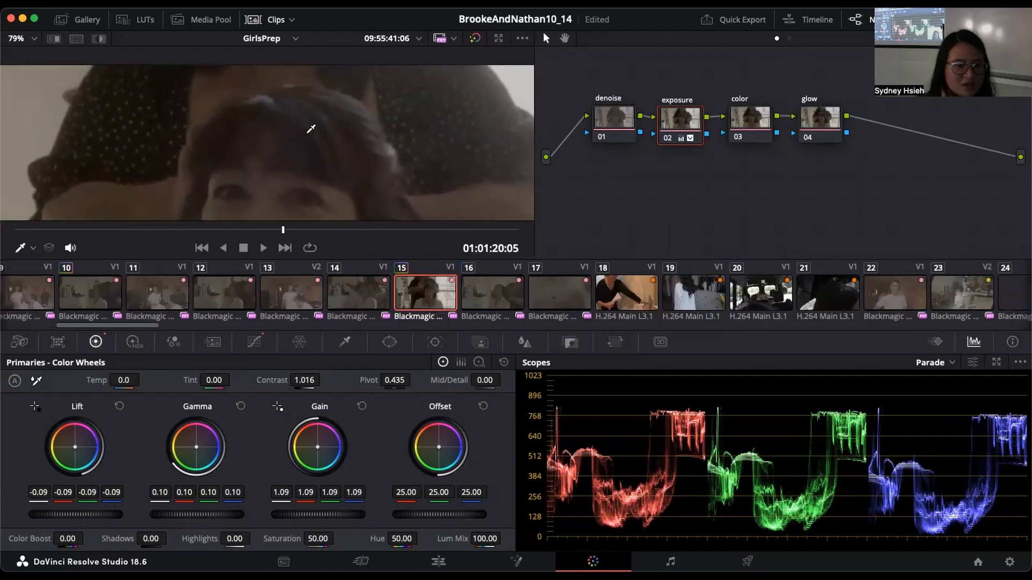
pyautogui.scroll(-2, 329, 125)
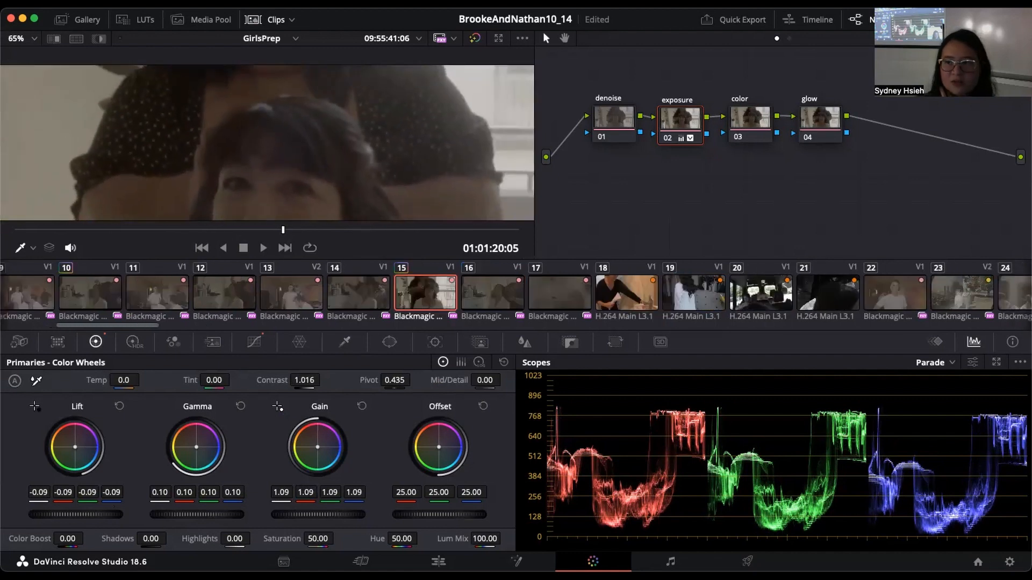
pyautogui.click(345, 3)
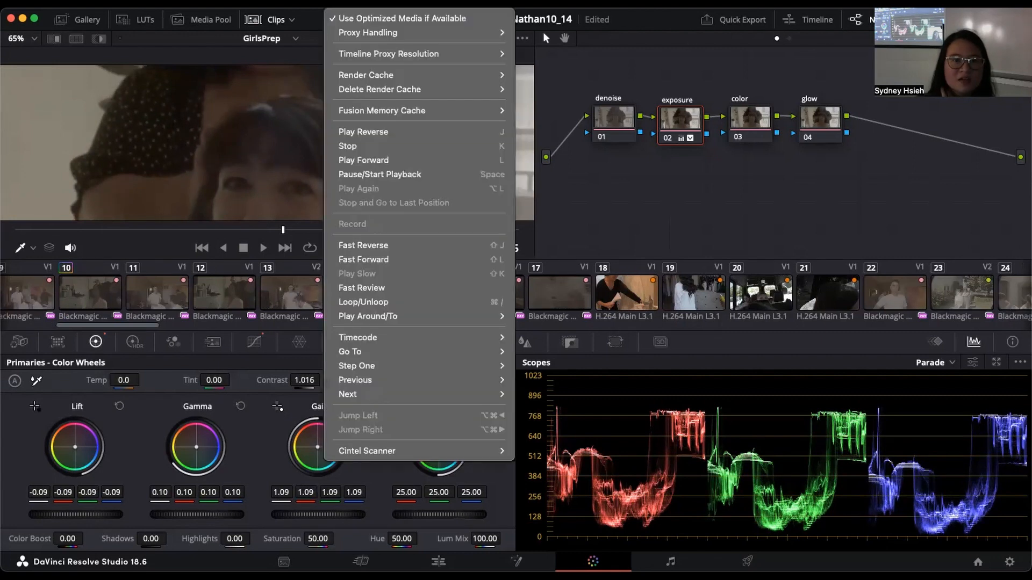
pyautogui.moveTo(392, 32)
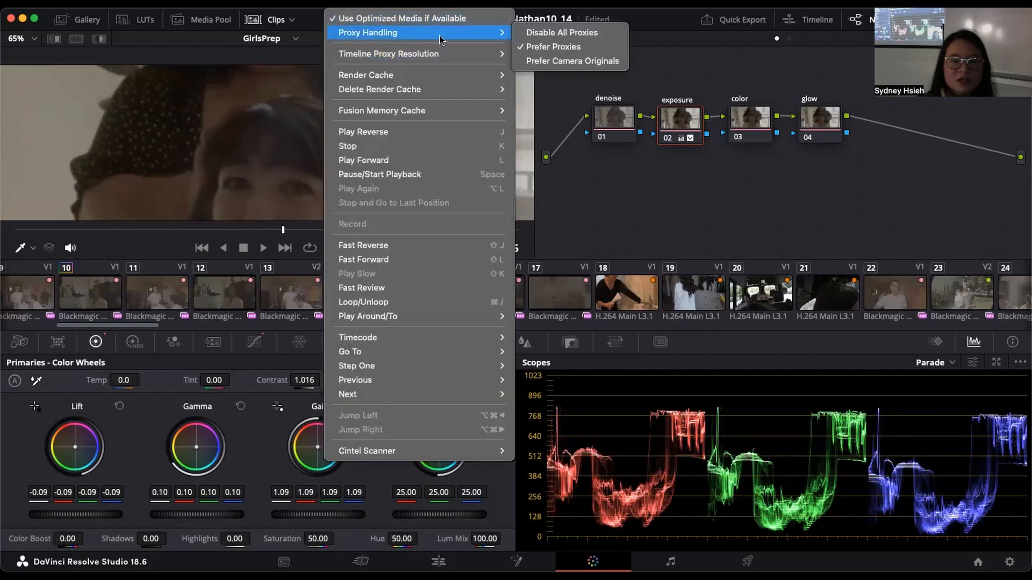
pyautogui.click(540, 60)
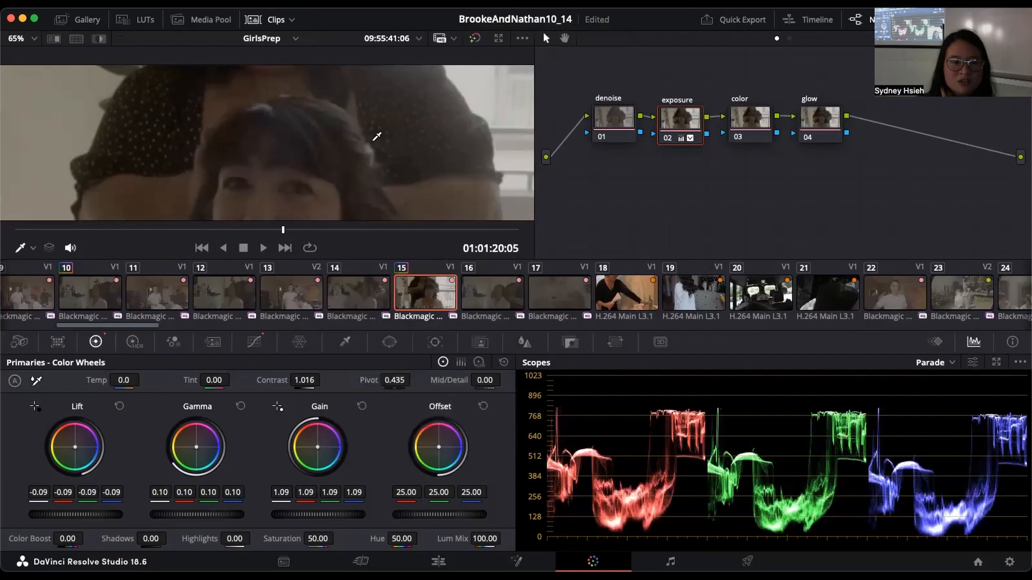
# Step: Inspect the noise in the woman's hair and face, and open the Motion Effects controls for the denoise node
pyautogui.scroll(5, 273, 140)
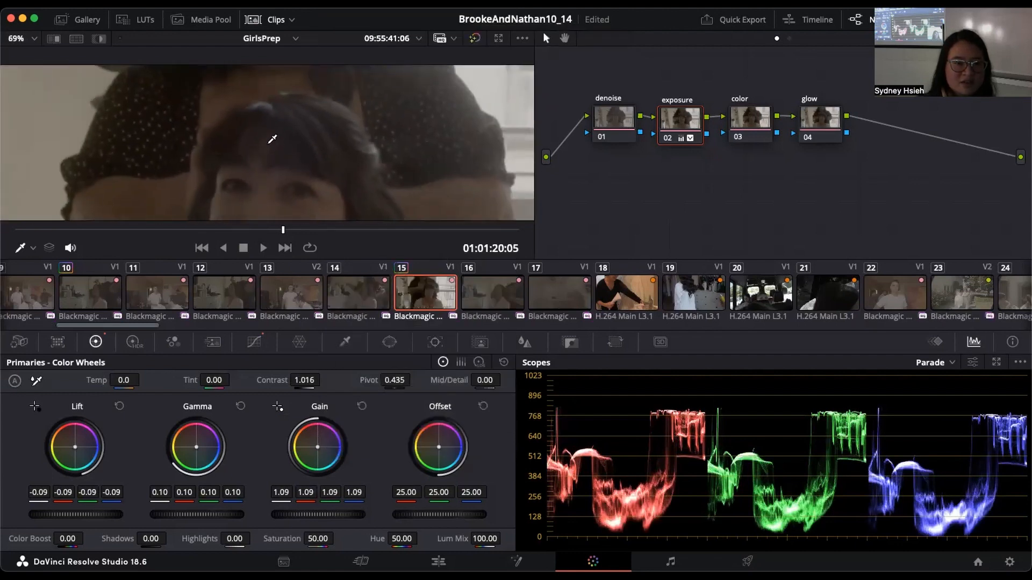
pyautogui.scroll(2, 273, 140)
pyautogui.scroll(-6, 374, 138)
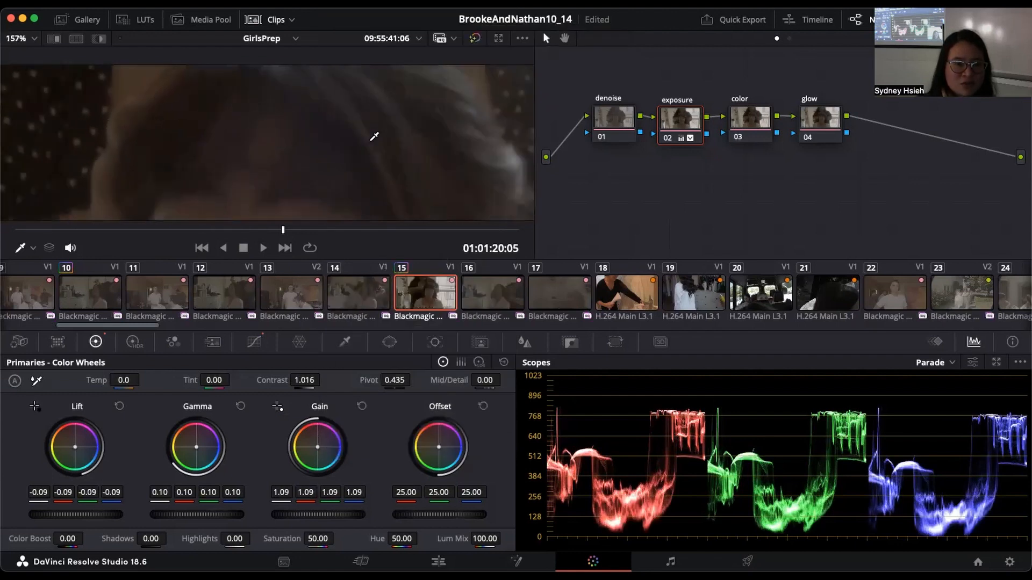
pyautogui.scroll(-4, 374, 138)
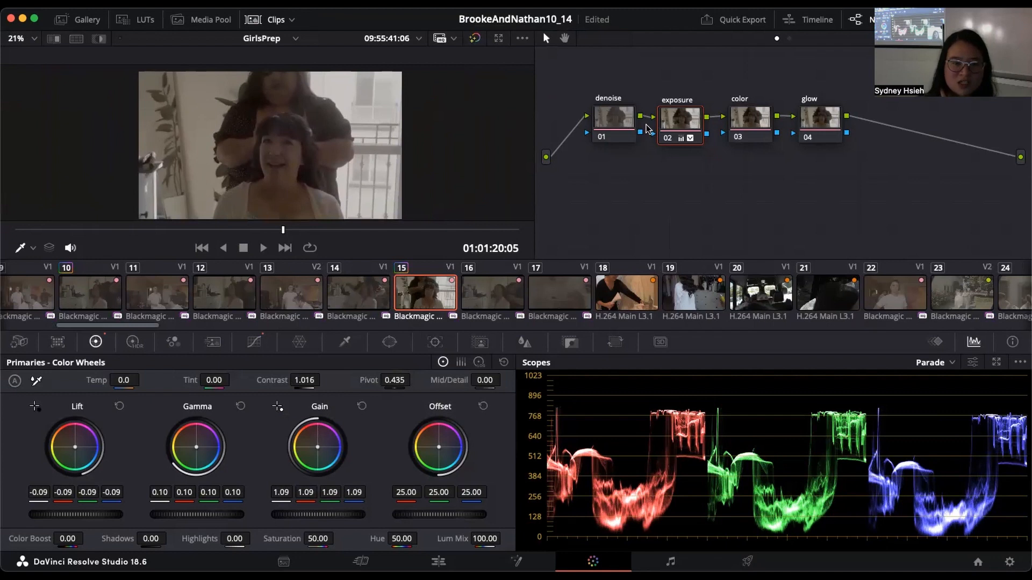
pyautogui.scroll(1, 306, 129)
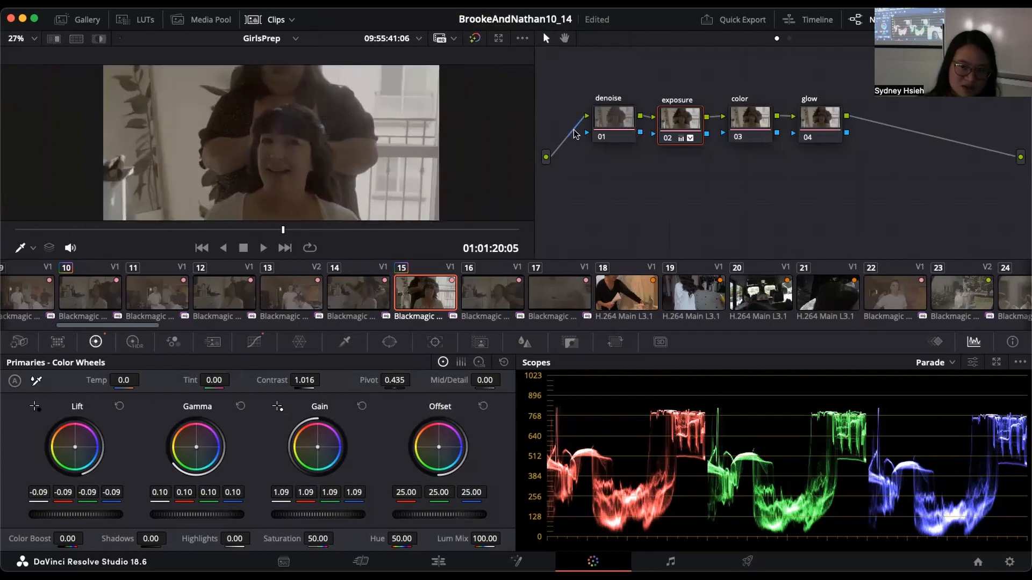
pyautogui.click(621, 124)
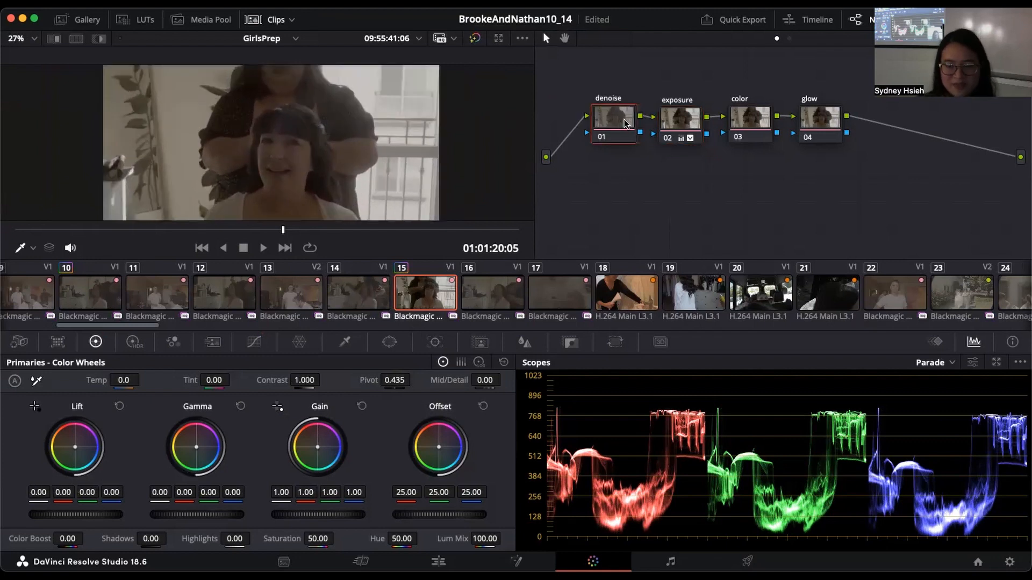
pyautogui.scroll(2, 275, 130)
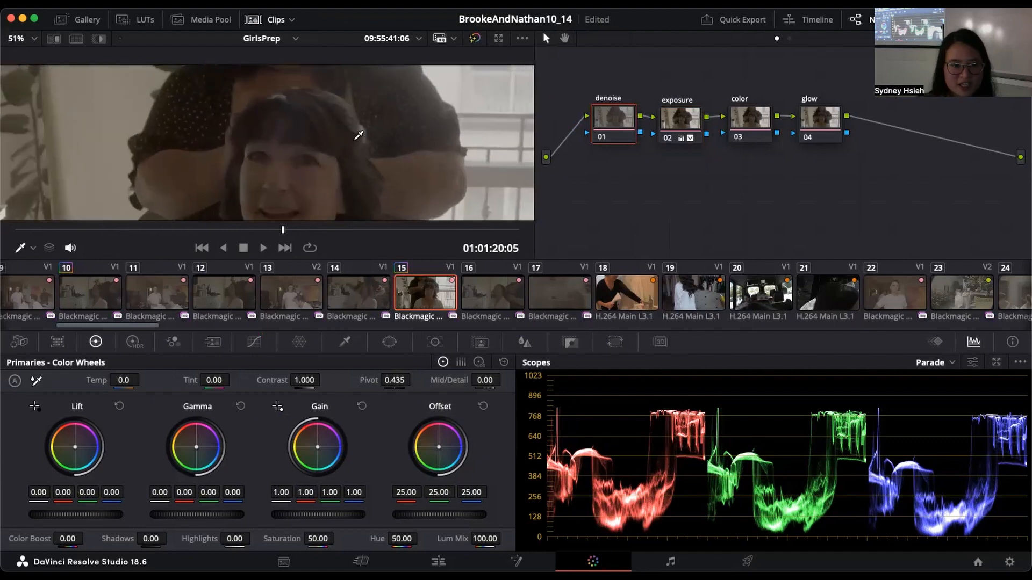
pyautogui.scroll(2, 350, 157)
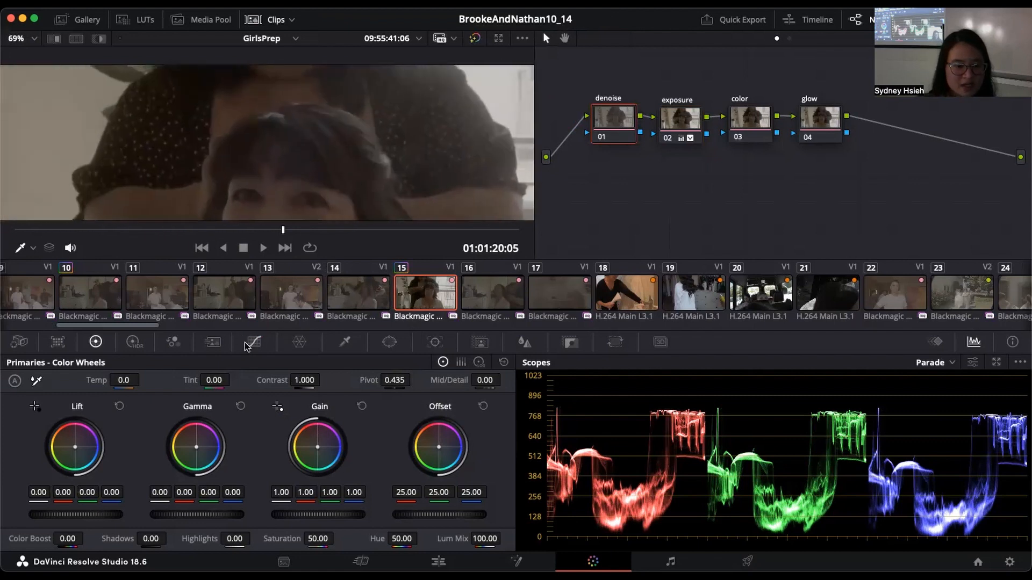
pyautogui.click(208, 343)
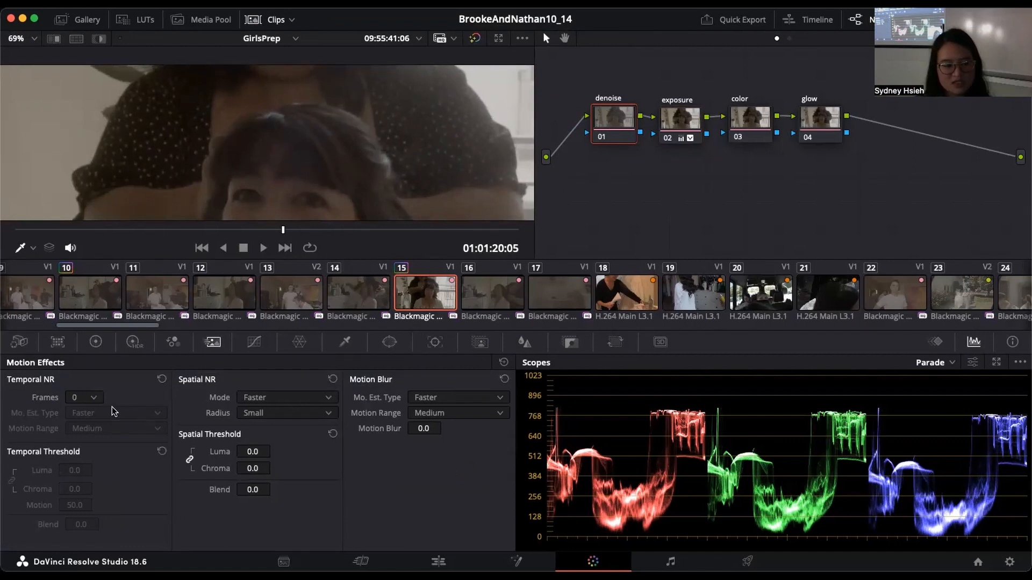
# Step: Set the denoise node's Temporal NR to 3 frames, with motion estimation type Better and motion range Small
pyautogui.scroll(-6, 497, 165)
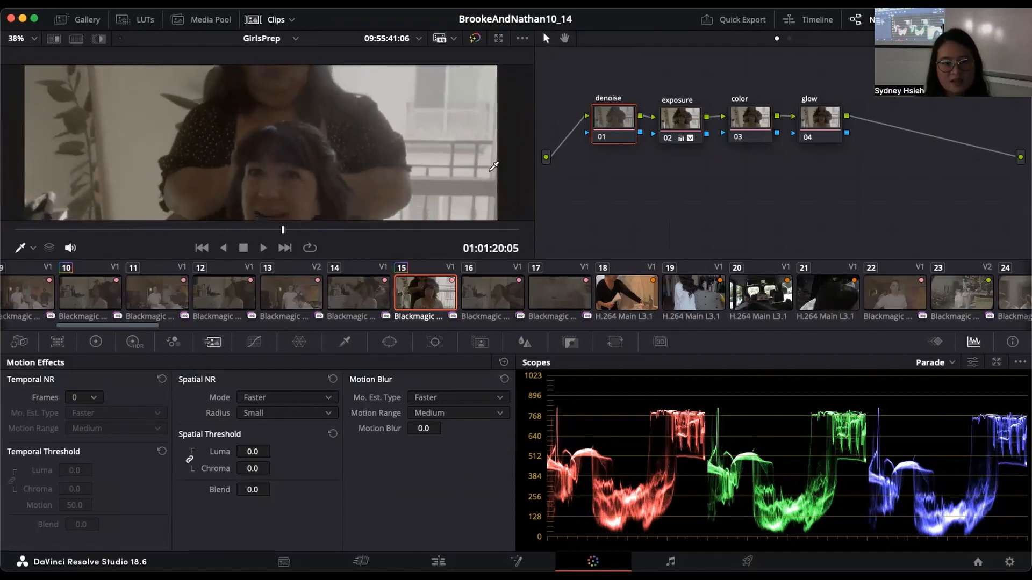
pyautogui.scroll(1, 494, 167)
pyautogui.moveTo(470, 171); pyautogui.dragTo(475, 162)
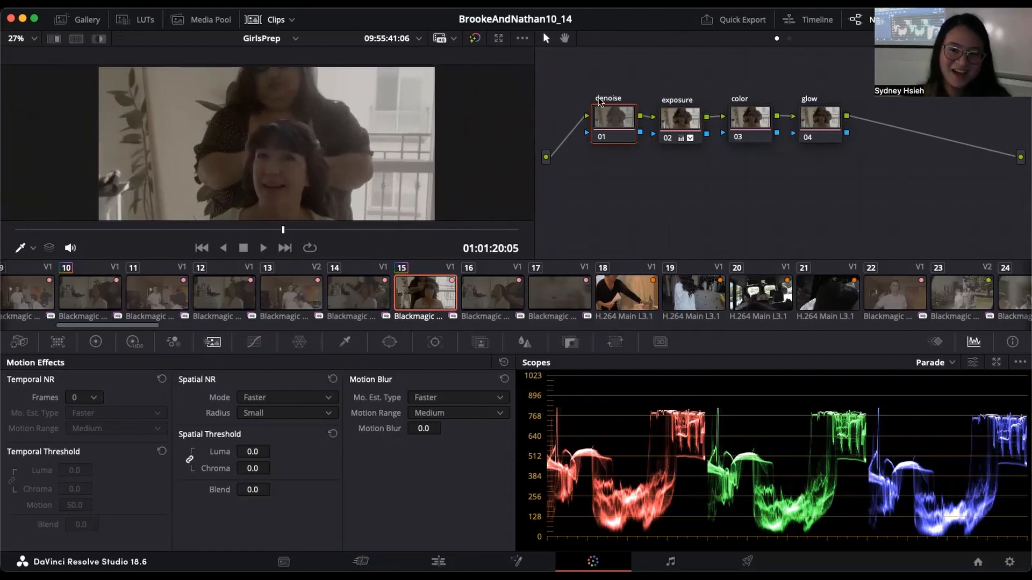
pyautogui.click(94, 399)
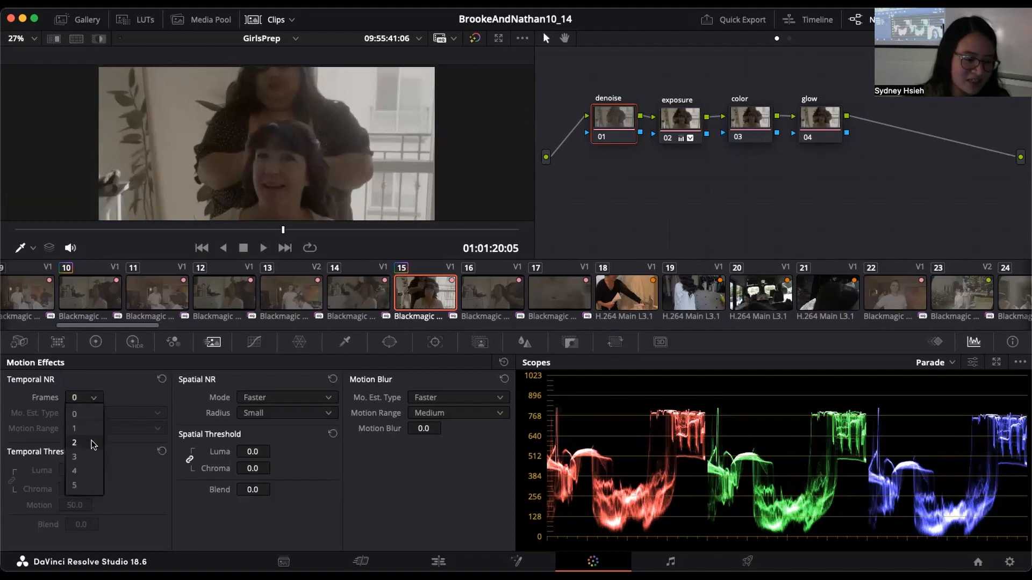
pyautogui.click(92, 456)
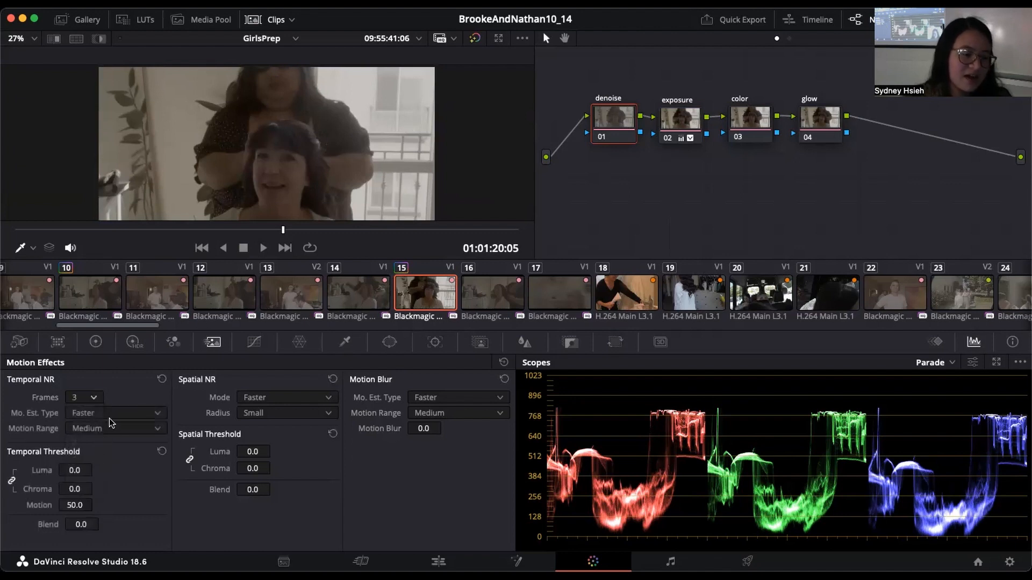
pyautogui.click(112, 413)
pyautogui.click(111, 442)
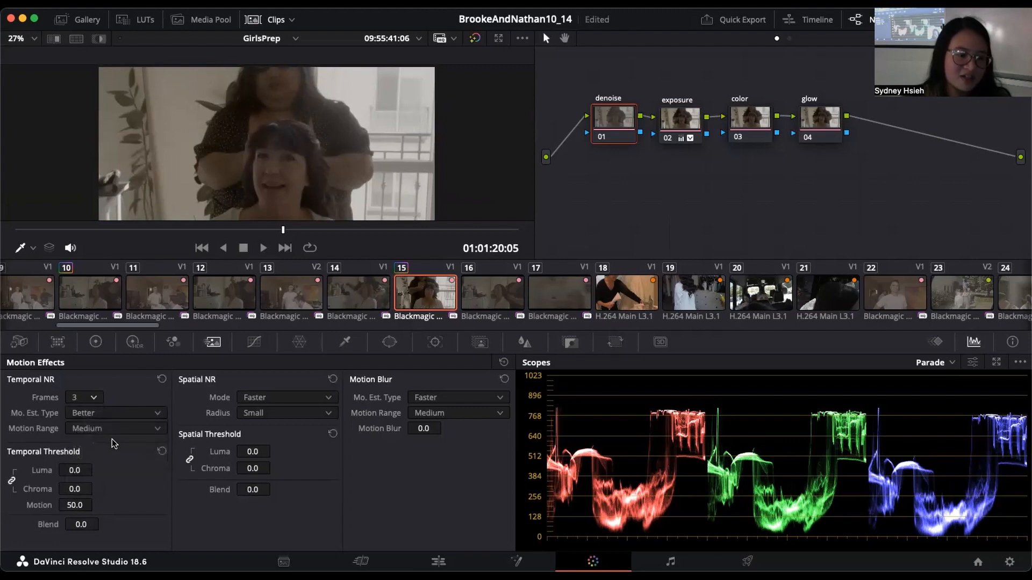
pyautogui.click(111, 429)
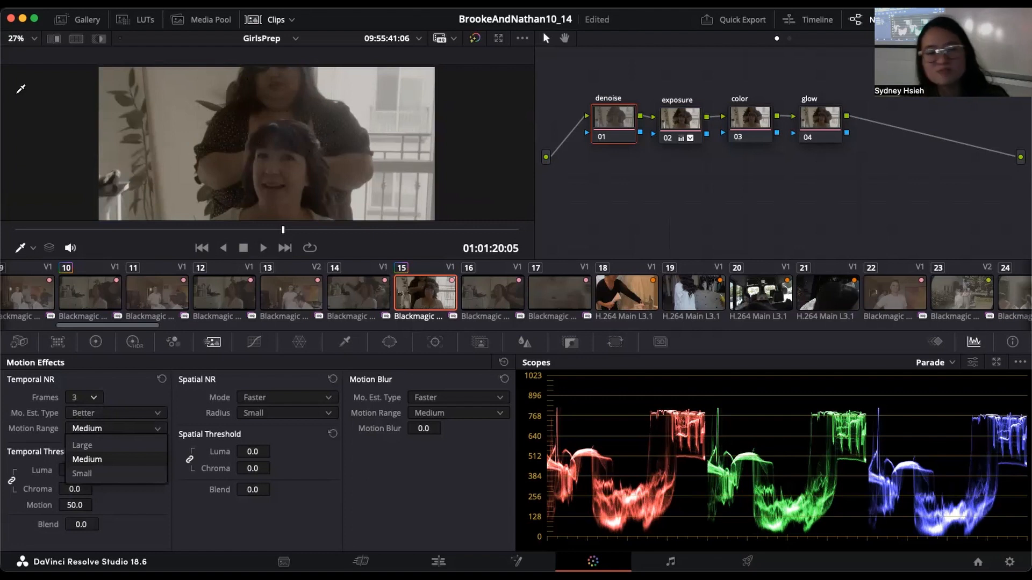
pyautogui.click(99, 470)
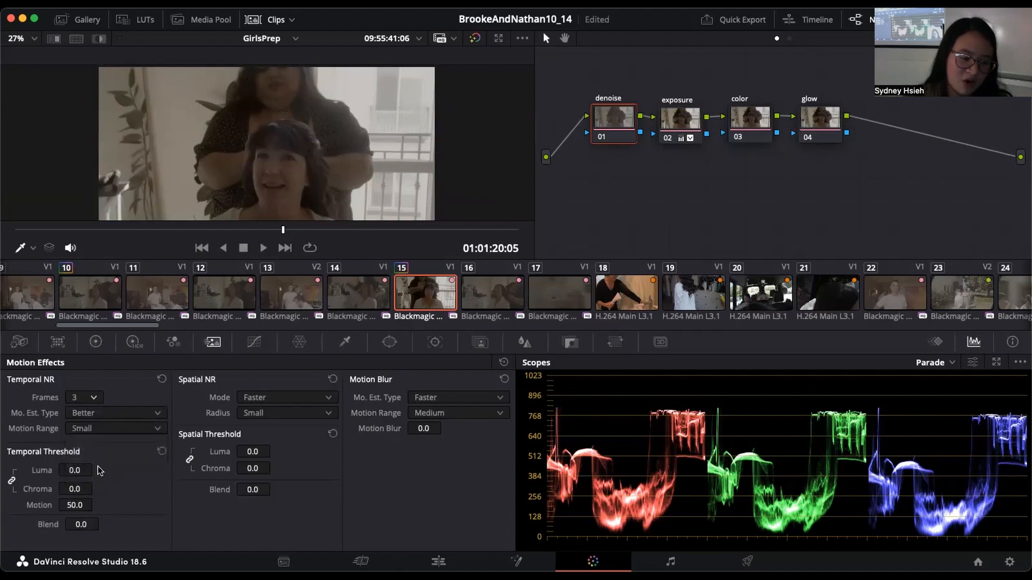
# Step: Raise the denoise node's linked Temporal Threshold Luma and Chroma to 8.8, judging the effect on the woman's hair up close
pyautogui.moveTo(96, 469); pyautogui.dragTo(106, 469)
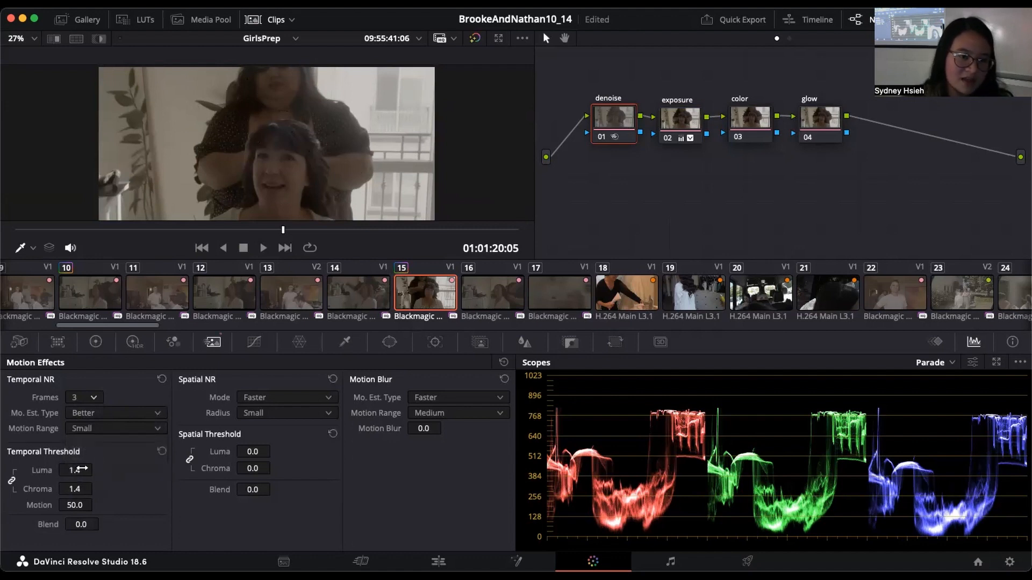
pyautogui.scroll(-3, 262, 151)
pyautogui.scroll(10, 263, 151)
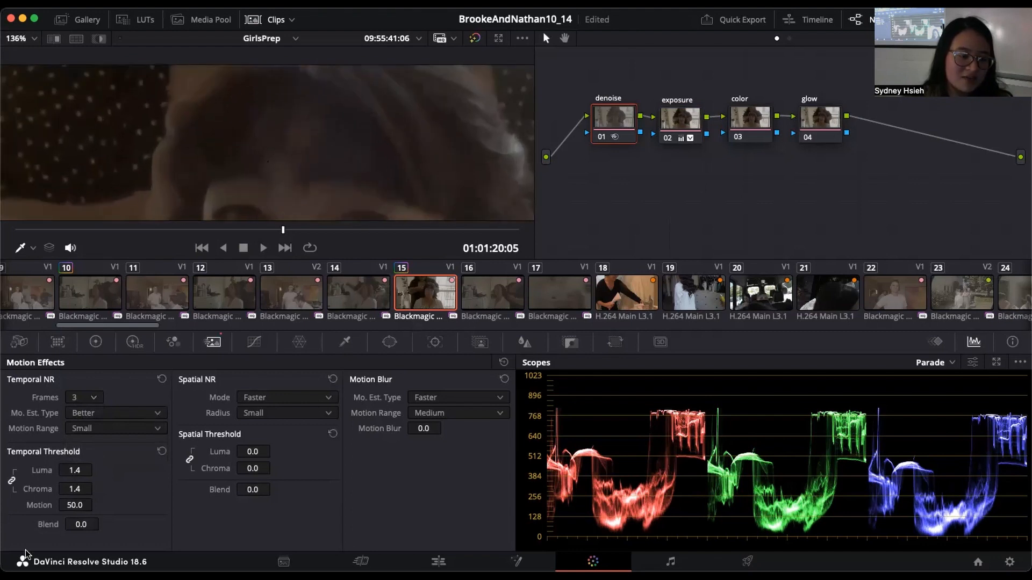
pyautogui.moveTo(96, 469); pyautogui.dragTo(96, 469)
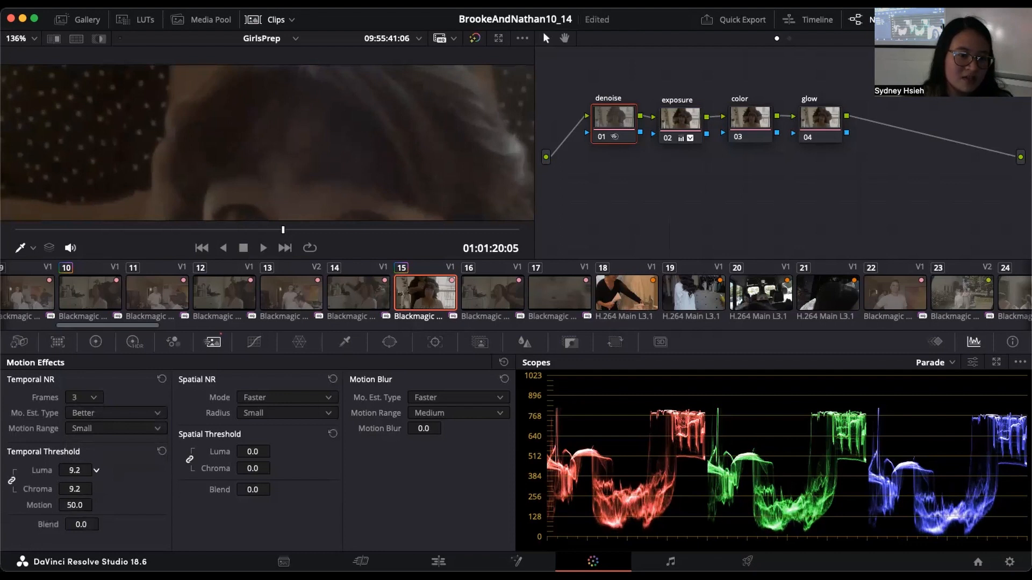
# Step: Set the denoise node's Spatial NR mode to Better and its Spatial Threshold Luma and Chroma to 7.8
pyautogui.click(280, 397)
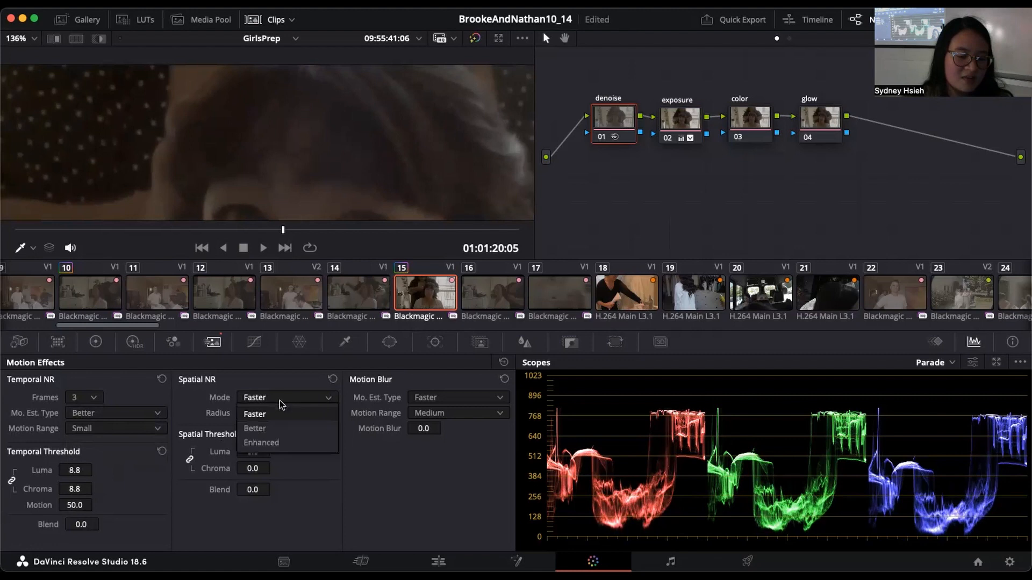
pyautogui.click(275, 429)
pyautogui.moveTo(253, 452); pyautogui.dragTo(274, 452)
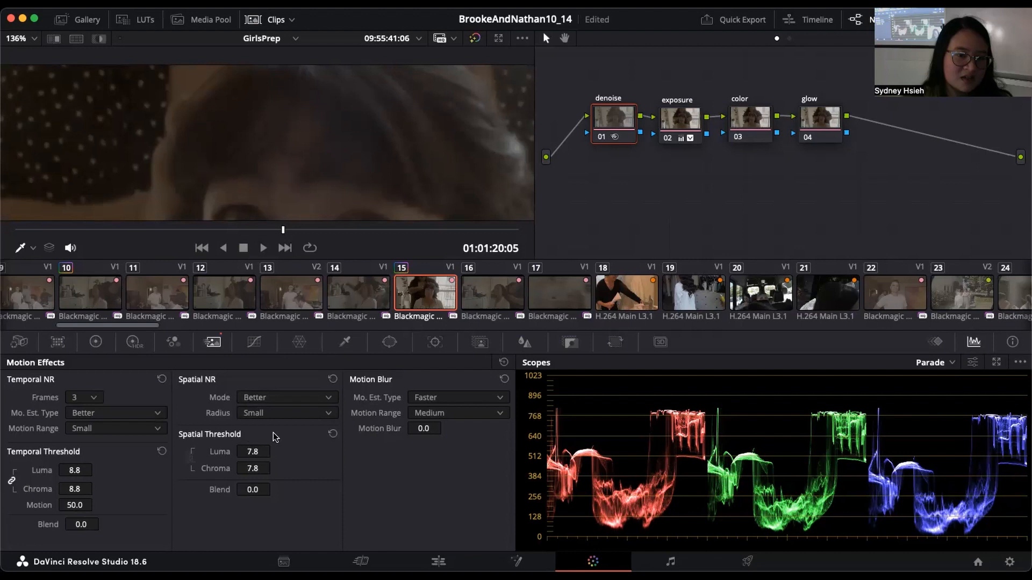
# Step: Compare the woman's hair and face with the denoise node switched off and on
pyautogui.scroll(-3, 373, 166)
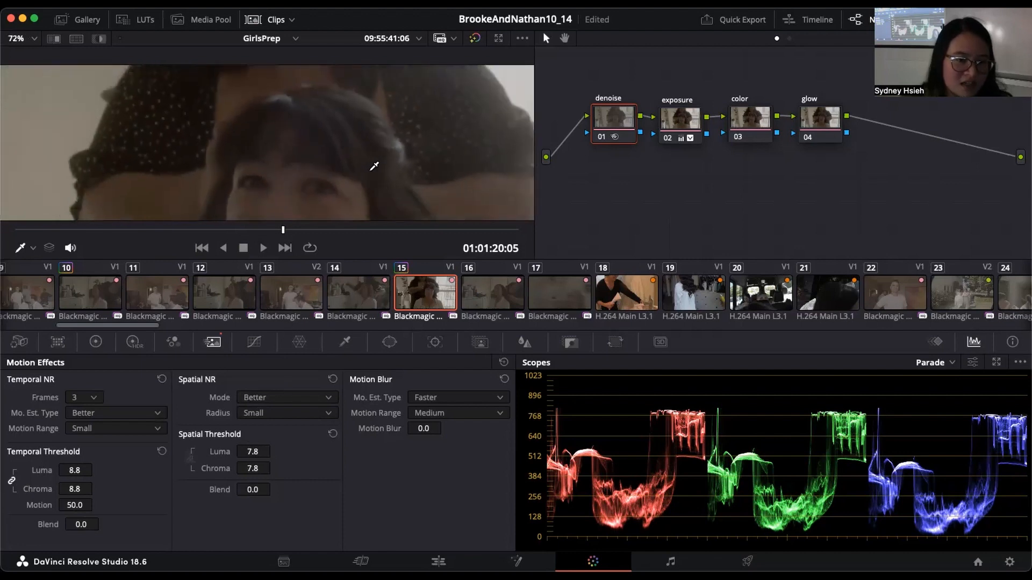
pyautogui.scroll(-3, 373, 166)
pyautogui.scroll(-3, 374, 166)
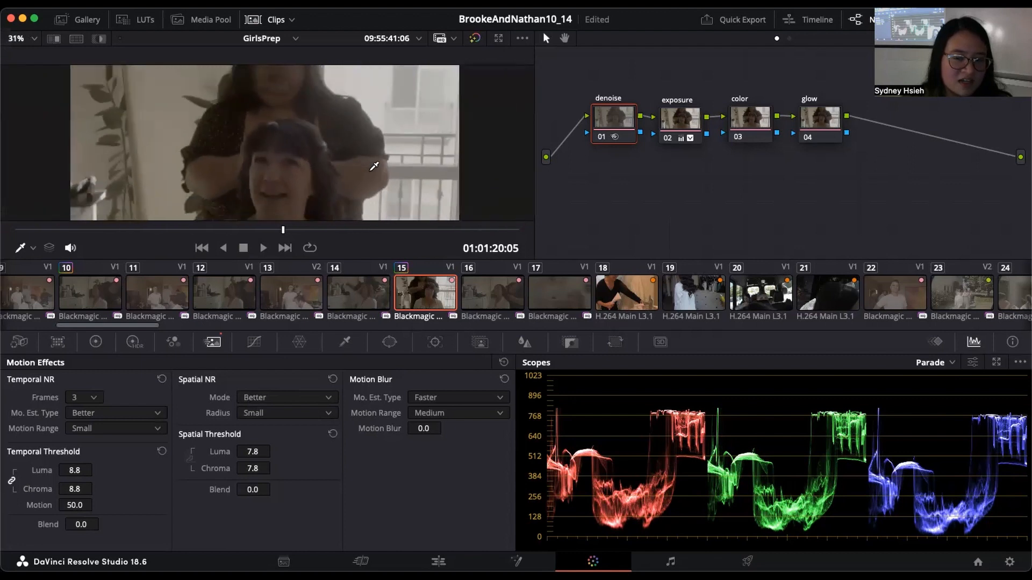
pyautogui.click(602, 136)
pyautogui.scroll(5, 327, 132)
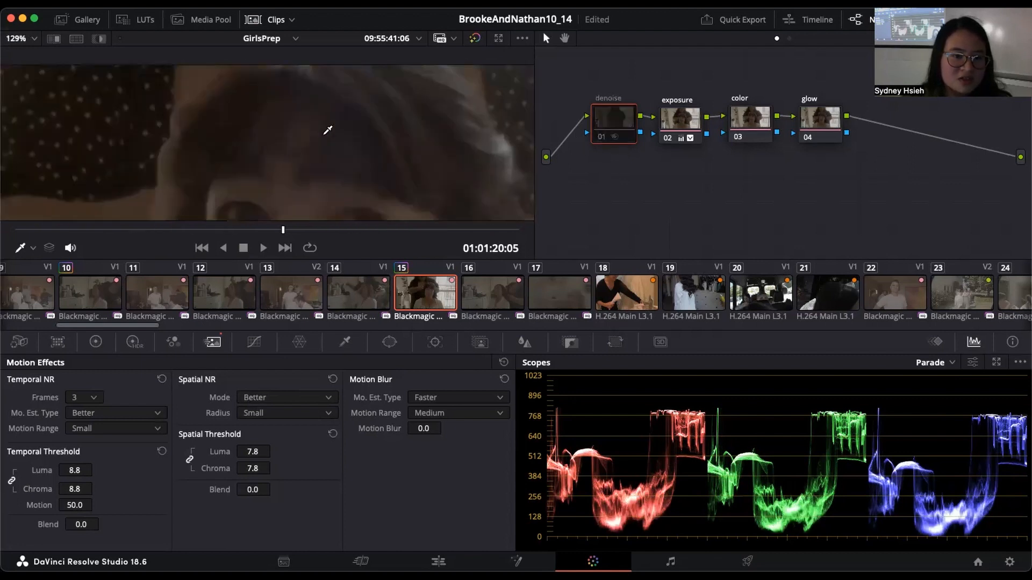
pyautogui.scroll(2, 327, 130)
pyautogui.click(599, 138)
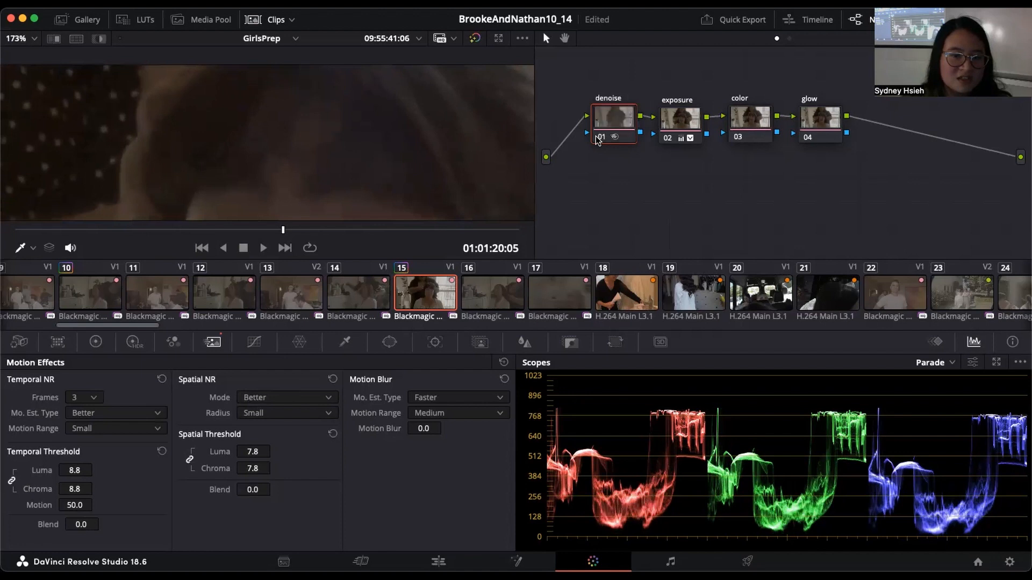
pyautogui.click(601, 139)
pyautogui.click(601, 138)
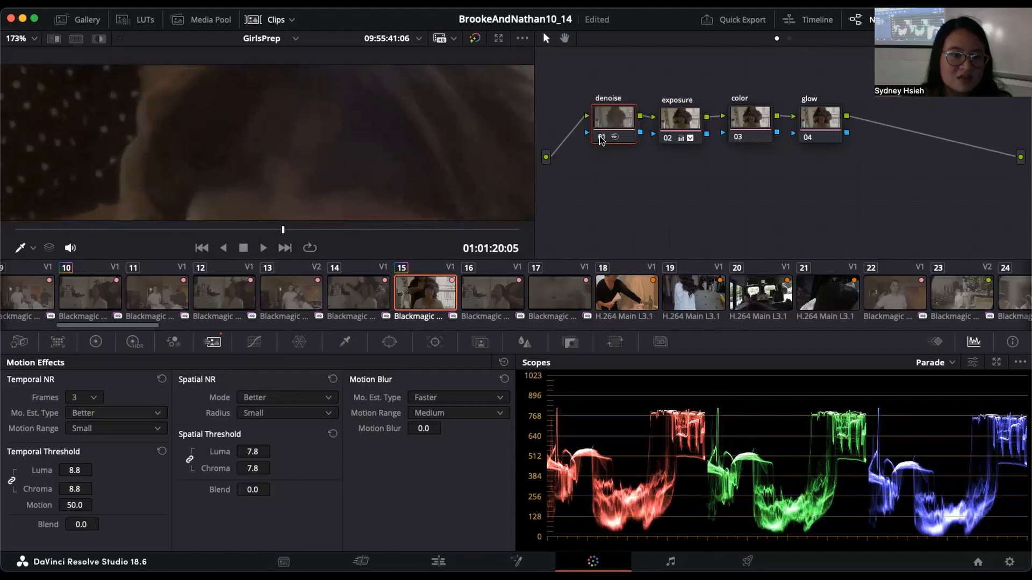
# Step: Check the denoised image in full and disable the denoise node
pyautogui.scroll(-4, 467, 137)
pyautogui.scroll(-3, 467, 136)
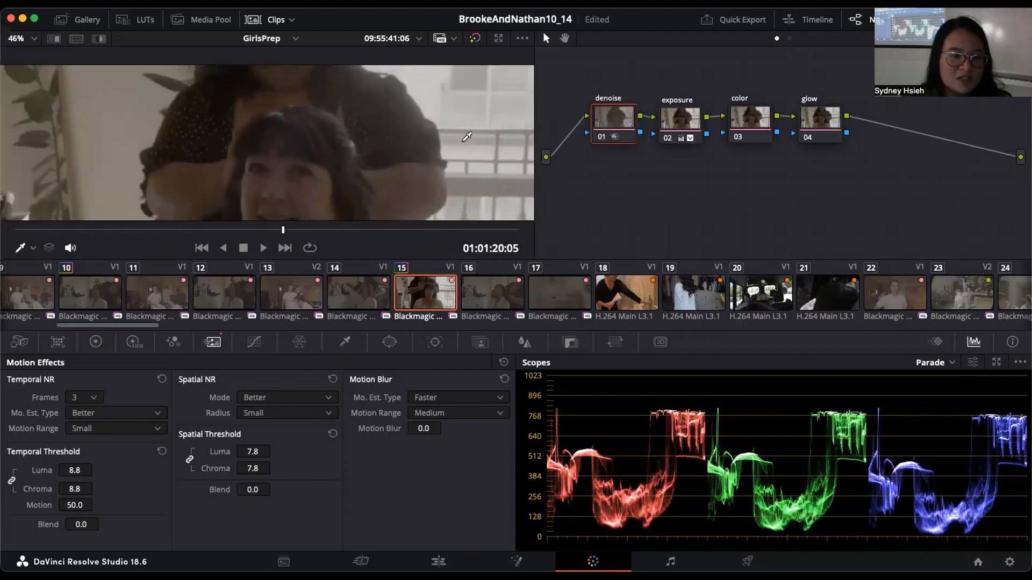
pyautogui.scroll(-1, 438, 140)
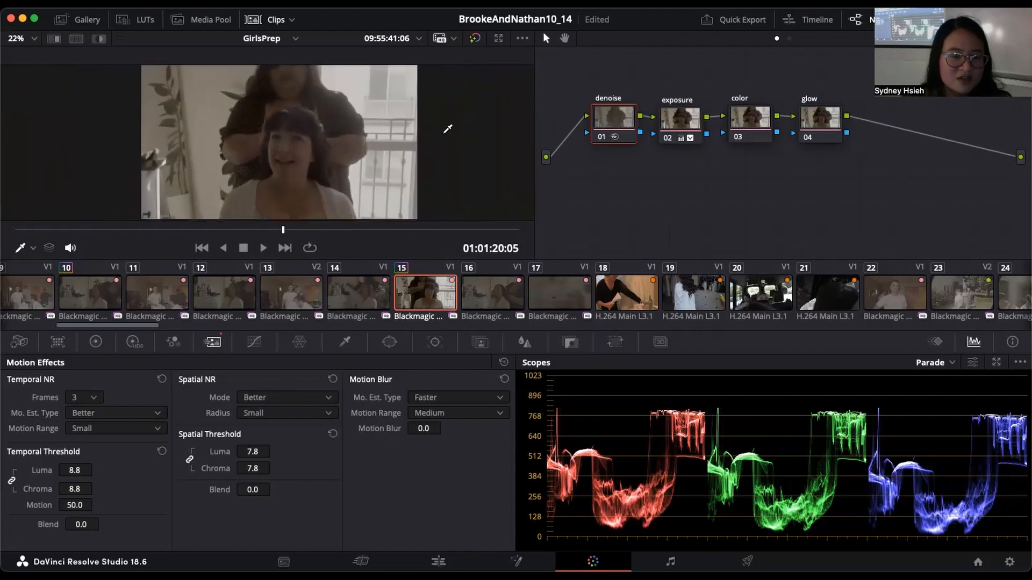
pyautogui.click(601, 137)
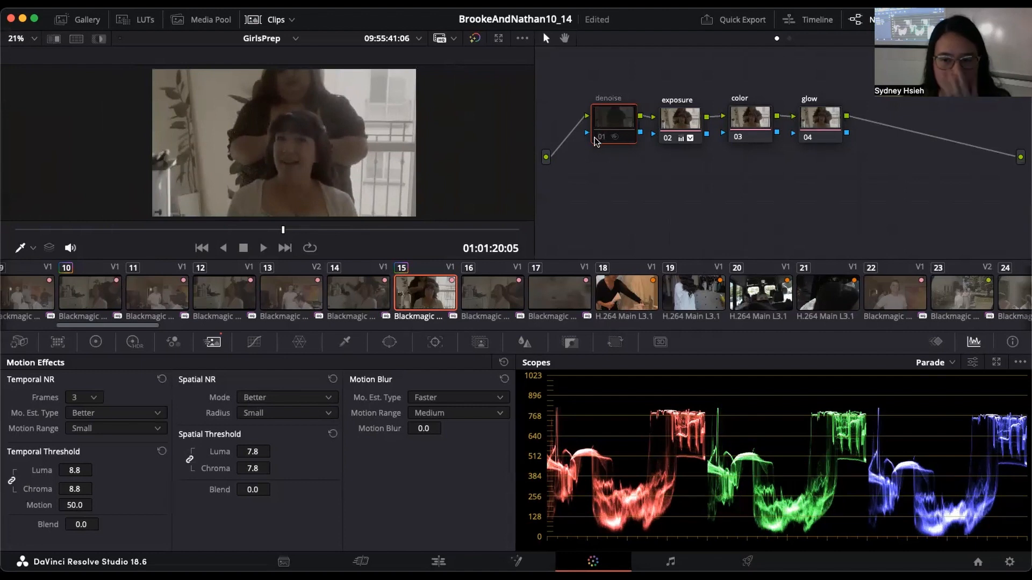
# Step: Raise the color node's primary Saturation to 64.60
pyautogui.click(747, 126)
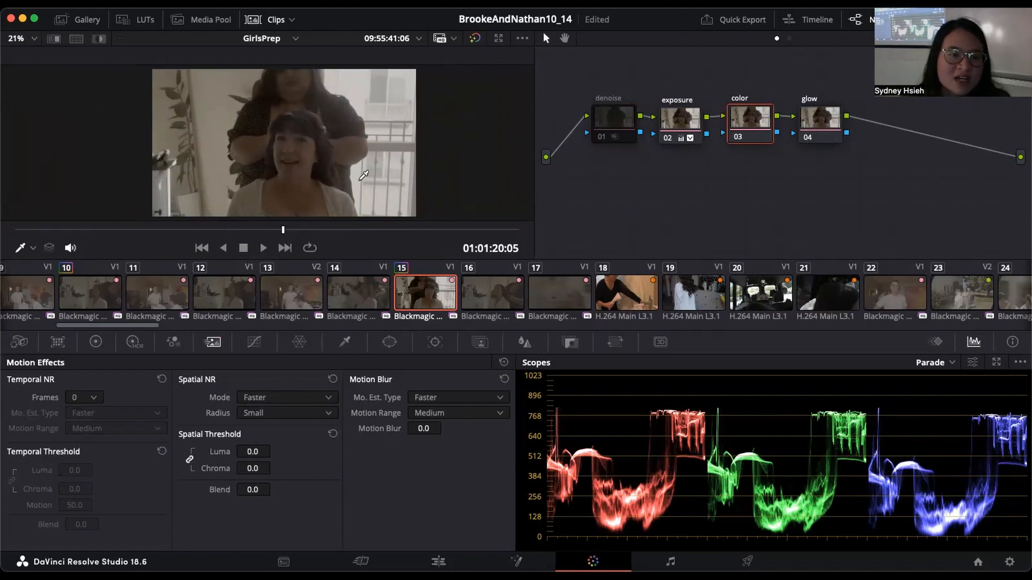
pyautogui.click(95, 343)
pyautogui.moveTo(315, 539)
pyautogui.mouseDown()
pyautogui.moveTo(339, 538)
pyautogui.moveTo(316, 539)
pyautogui.mouseUp()
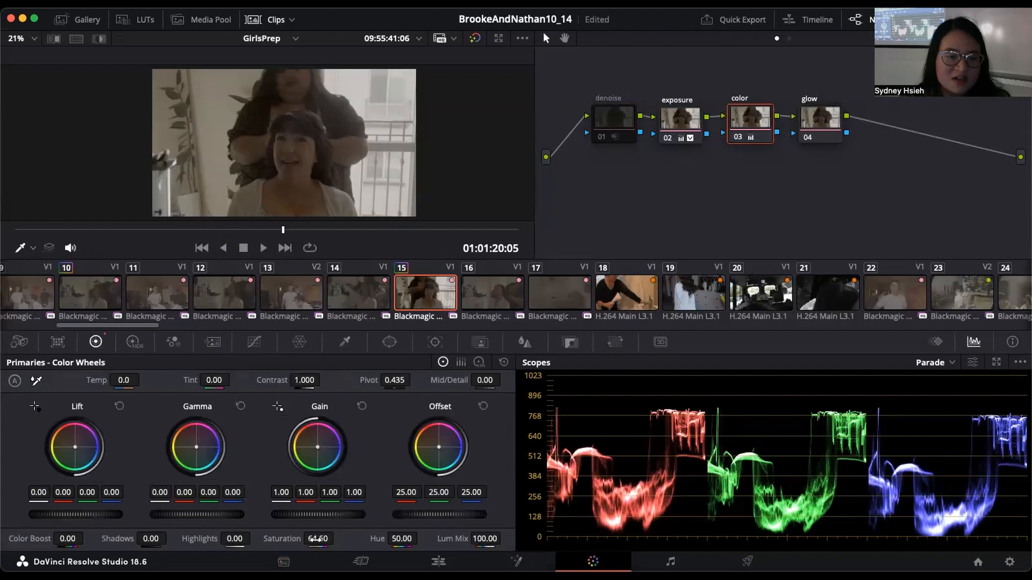
# Step: In the color node's Color Warper, adjust the outer red point to Sat 1.12 and the outer yellow point to Hue 0.83, Sat 1.16
pyautogui.click(299, 342)
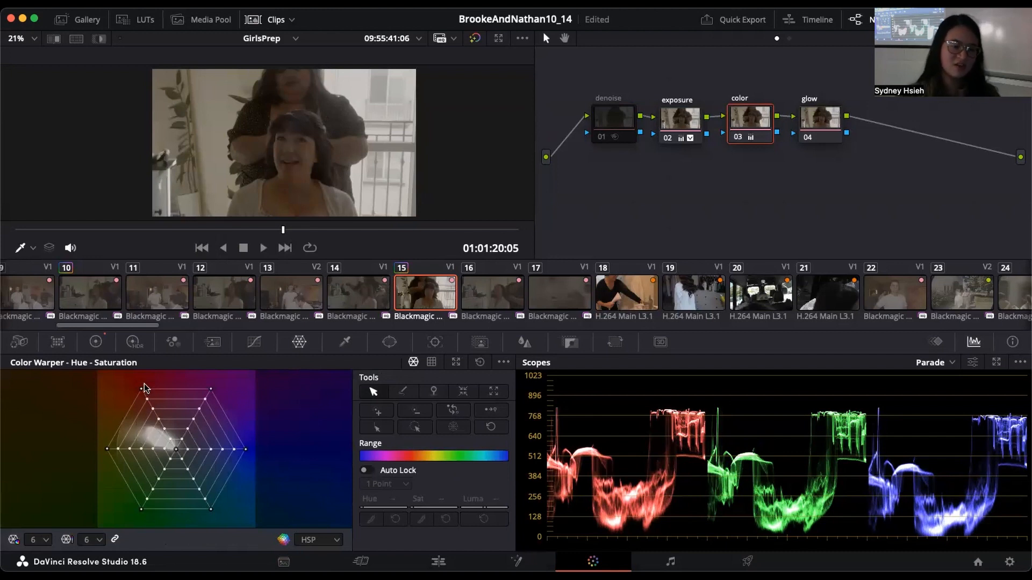
pyautogui.moveTo(141, 388)
pyautogui.mouseDown()
pyautogui.moveTo(149, 399)
pyautogui.moveTo(143, 389)
pyautogui.mouseUp()
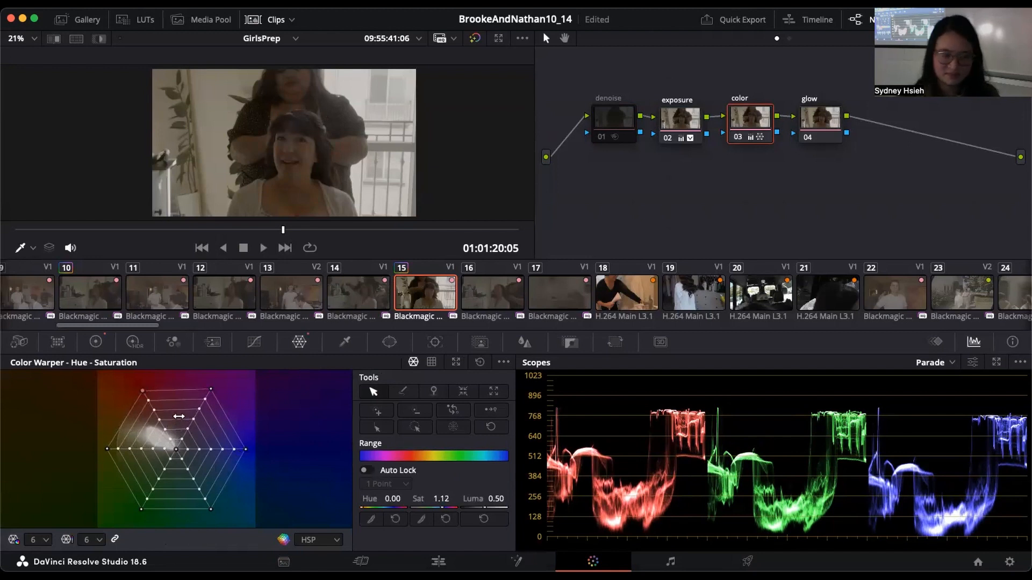
pyautogui.moveTo(106, 449)
pyautogui.mouseDown()
pyautogui.moveTo(93, 438)
pyautogui.moveTo(106, 449)
pyautogui.mouseUp()
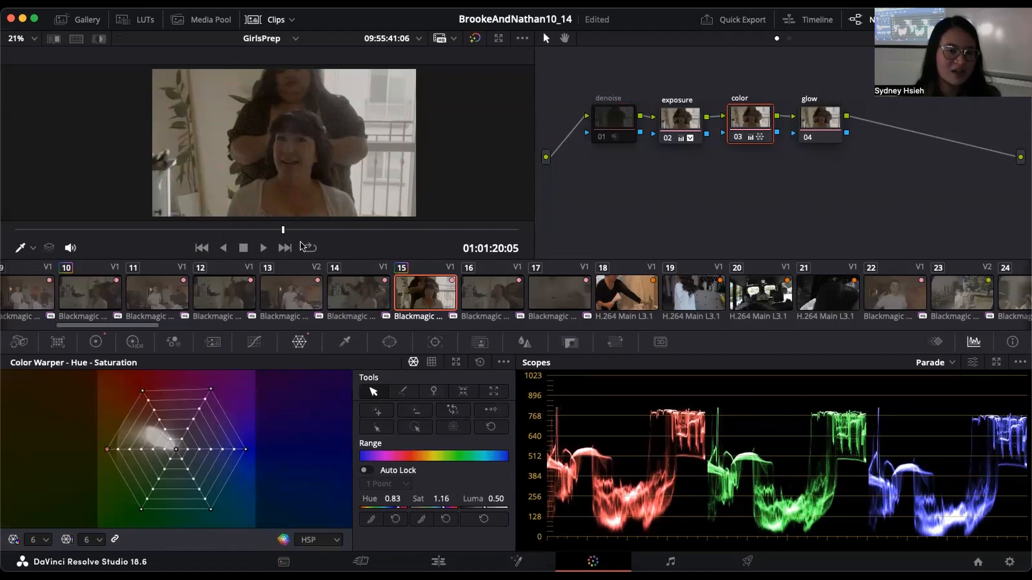
pyautogui.scroll(-2, 396, 125)
pyautogui.scroll(1, 396, 125)
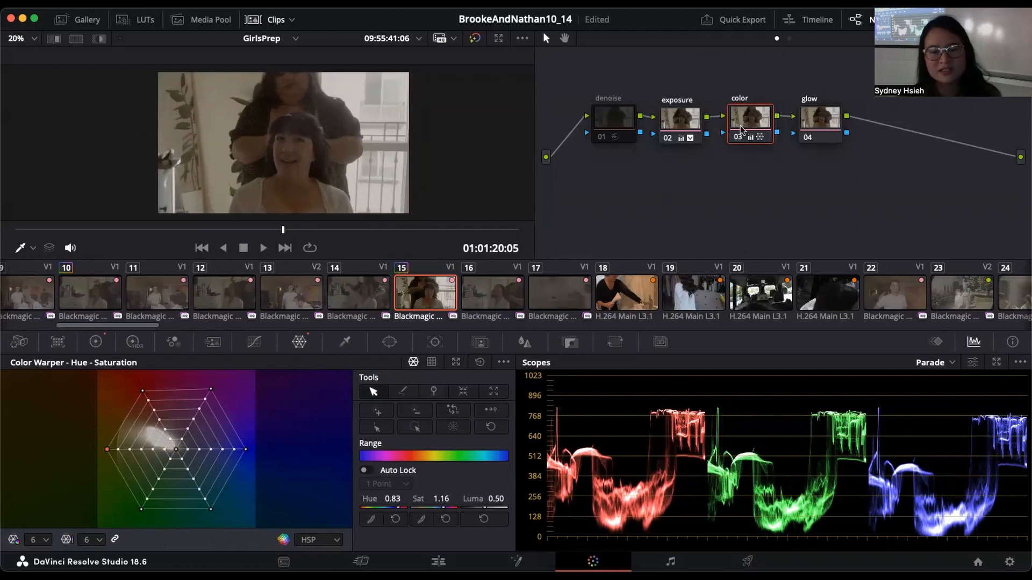
# Step: Copy the grade from clip 15, with its denoise, exposure, color and glow nodes, onto clip 16
pyautogui.click(96, 342)
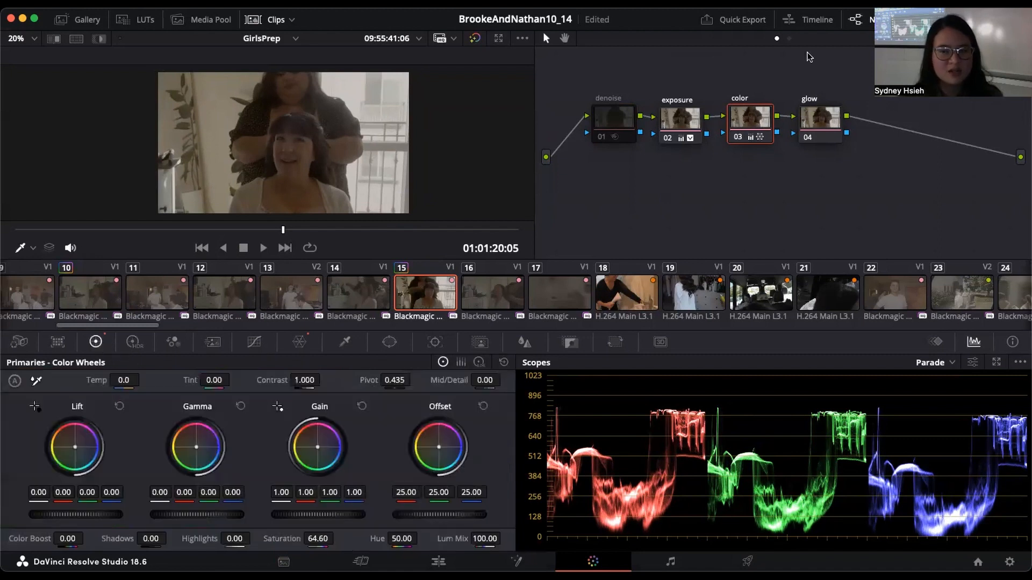
pyautogui.click(36, 379)
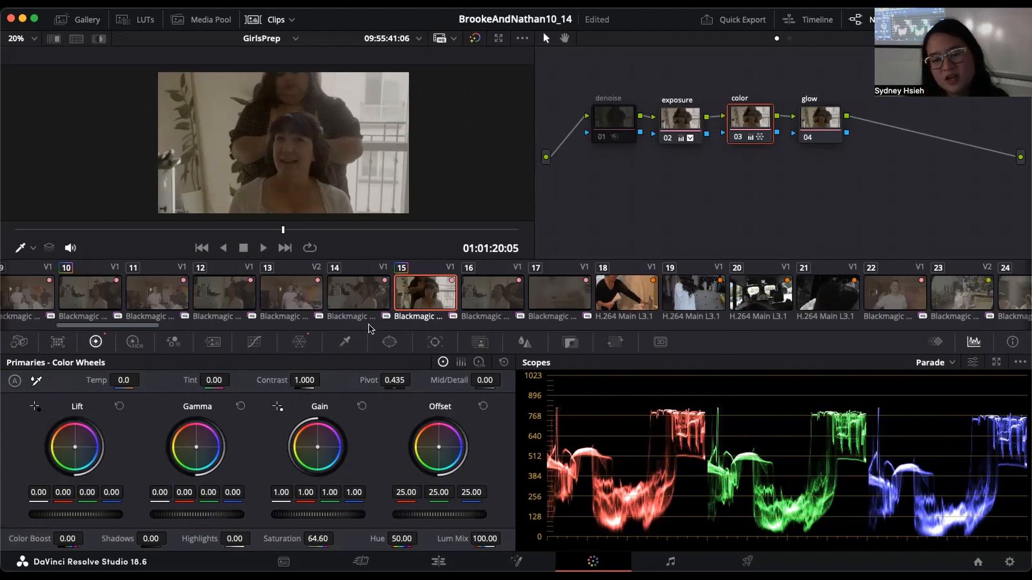
pyautogui.click(473, 292)
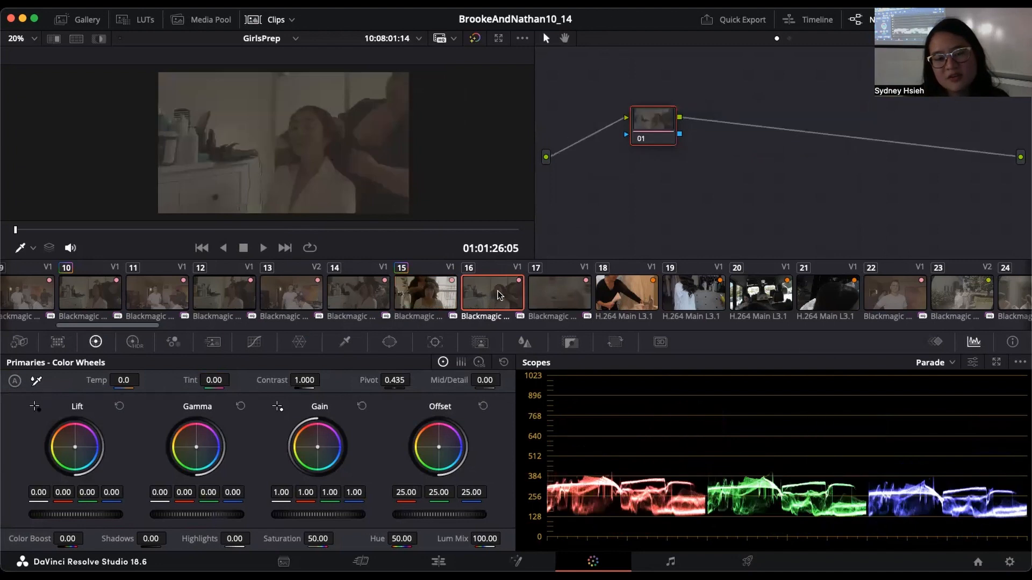
pyautogui.middleClick(434, 293)
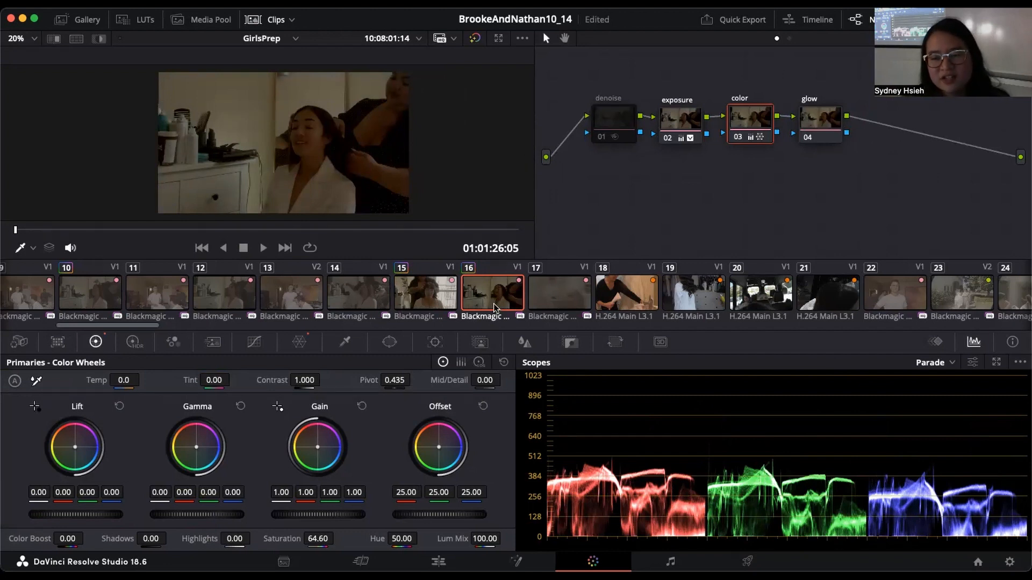
# Step: Compare clips 15 and 16, inspect the exposure node on clip 16, and look at the ungraded clips 14 and 17
pyautogui.click(447, 301)
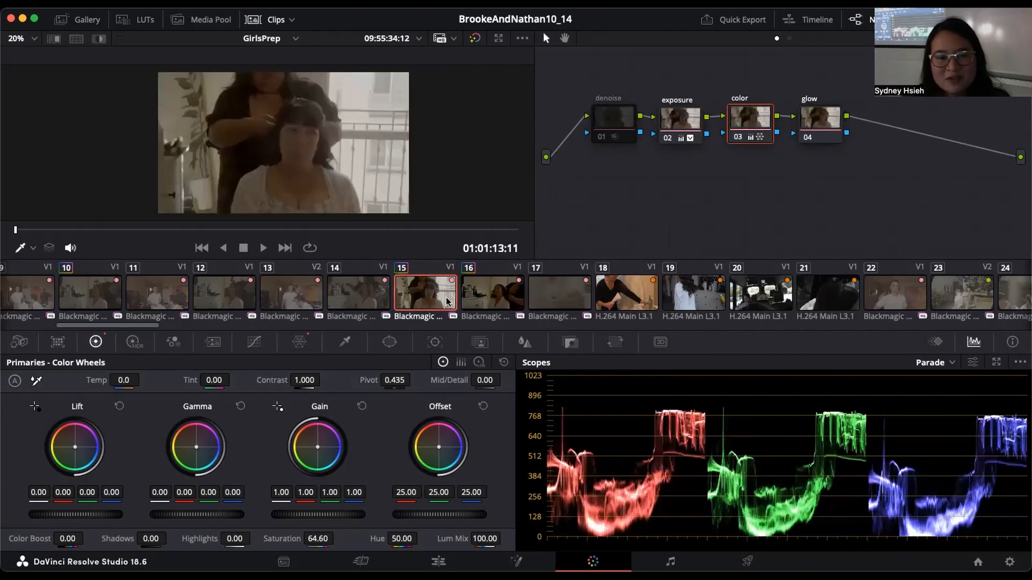
pyautogui.click(485, 301)
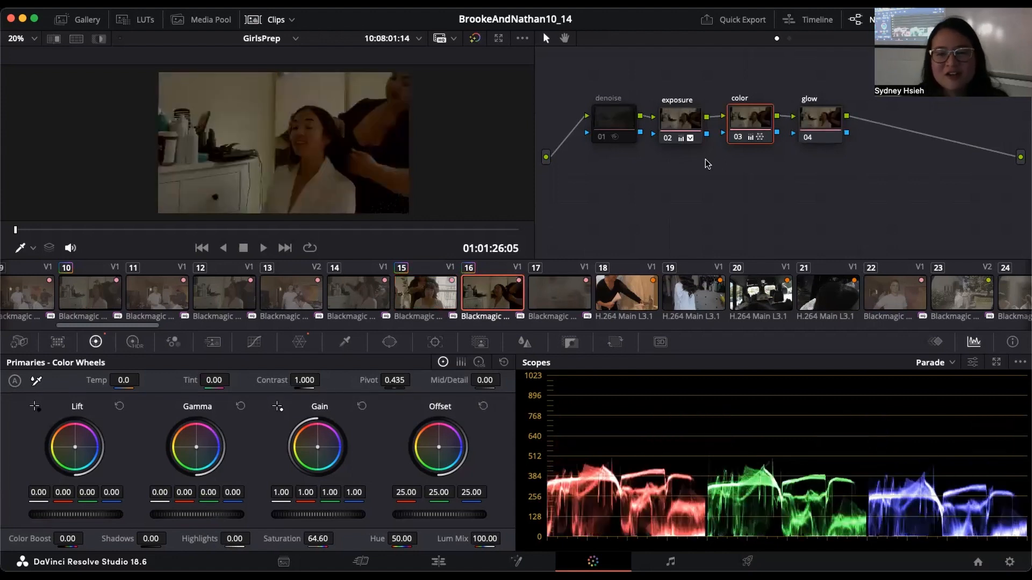
pyautogui.click(674, 128)
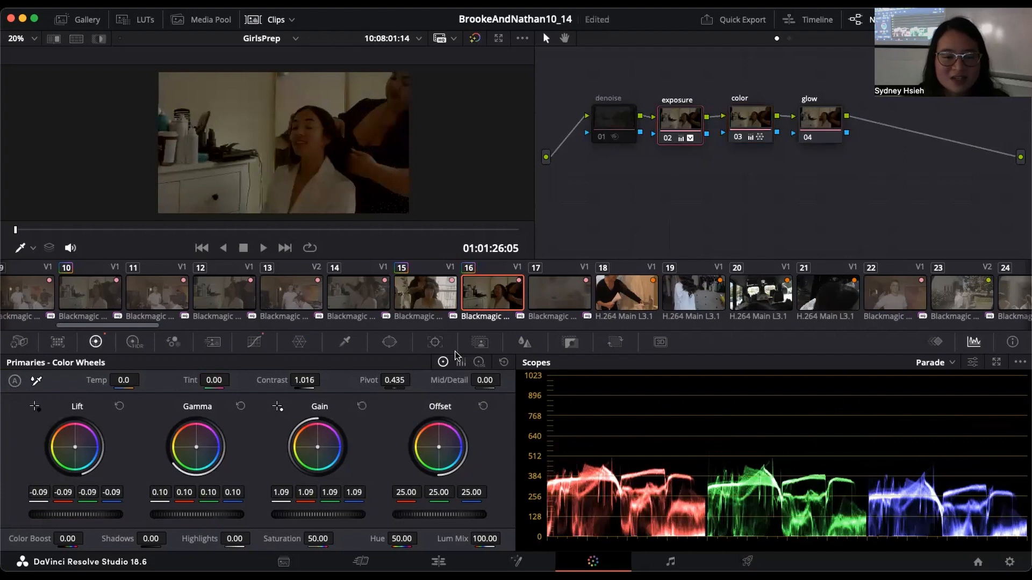
pyautogui.click(354, 296)
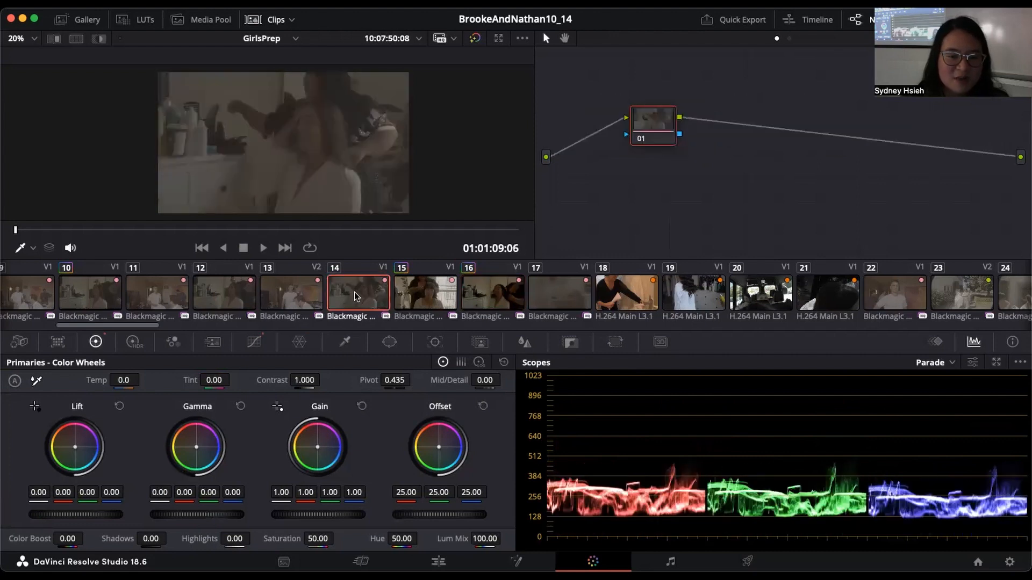
pyautogui.click(417, 288)
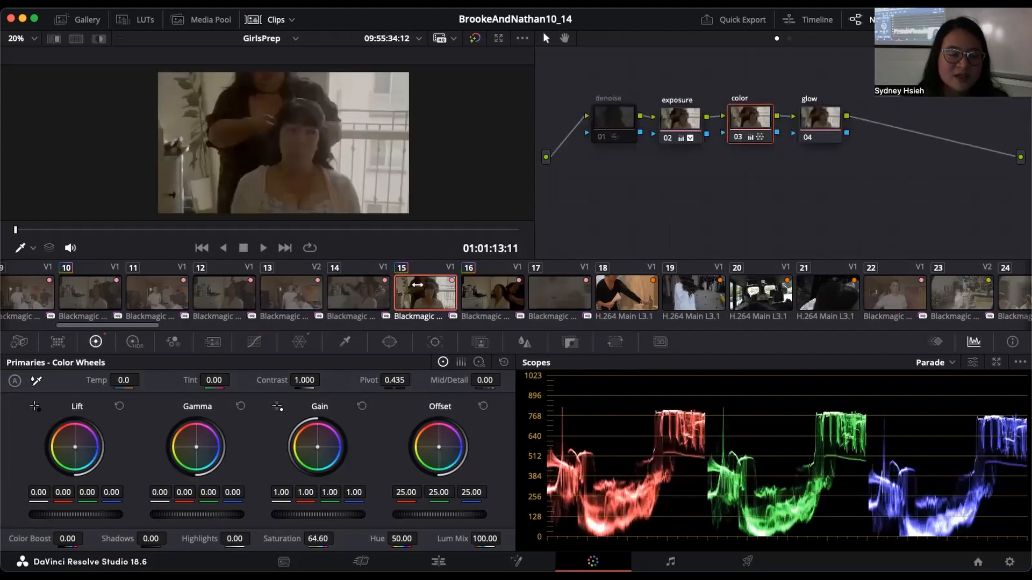
pyautogui.click(494, 292)
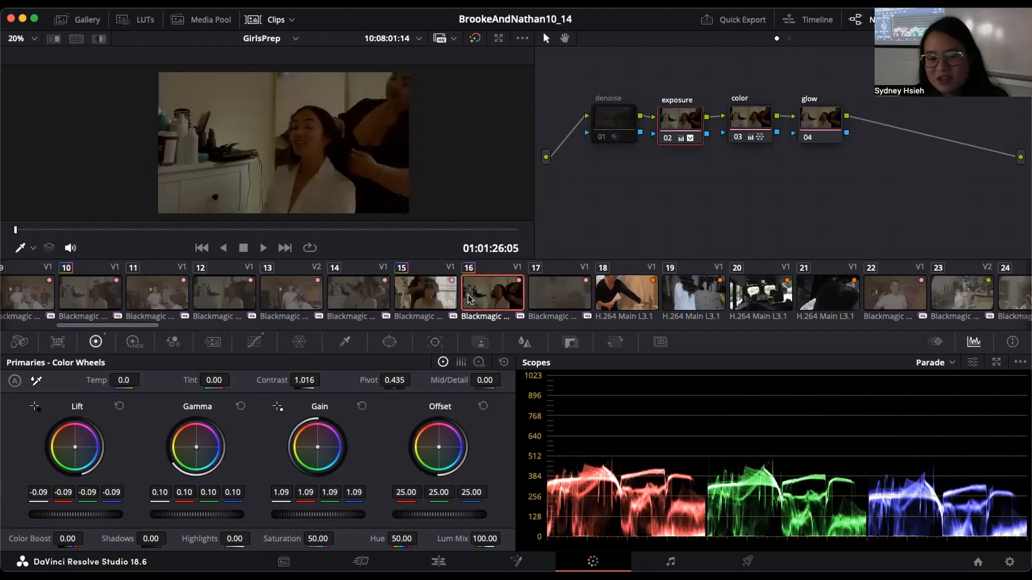
pyautogui.click(560, 291)
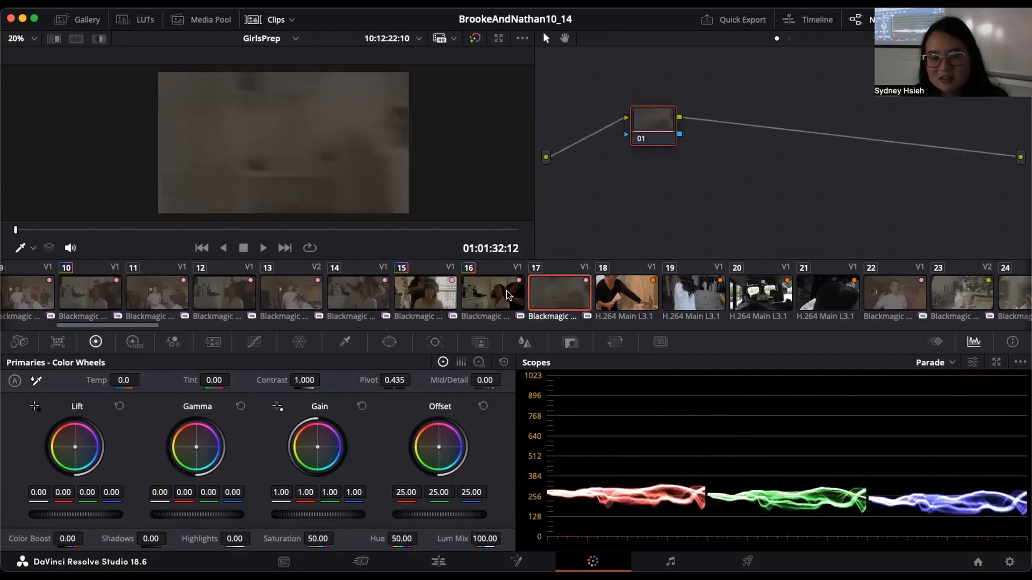
# Step: Copy clip 15's grade onto clip 14 and check the exposure node in its copied node chain
pyautogui.click(354, 289)
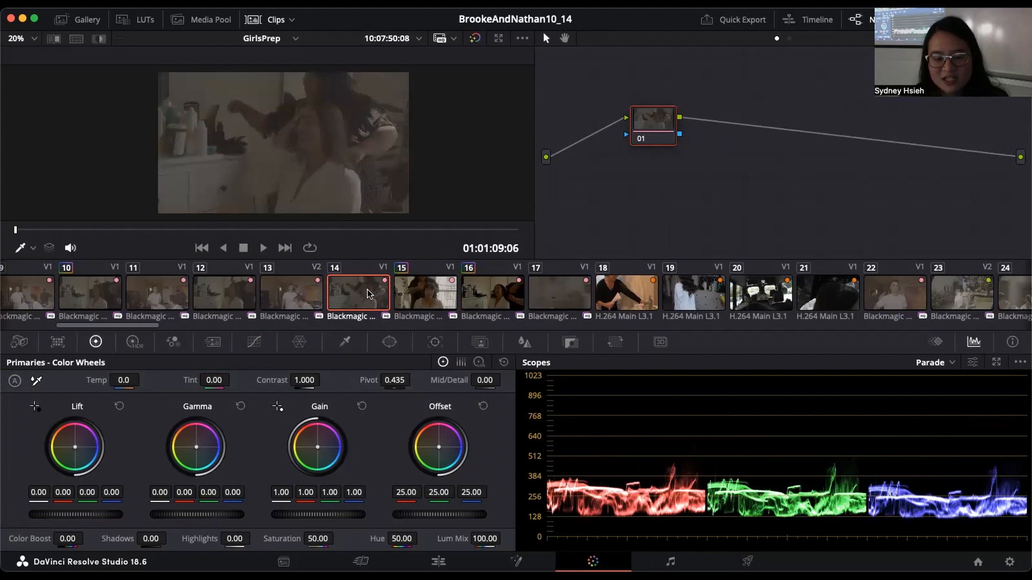
pyautogui.middleClick(437, 293)
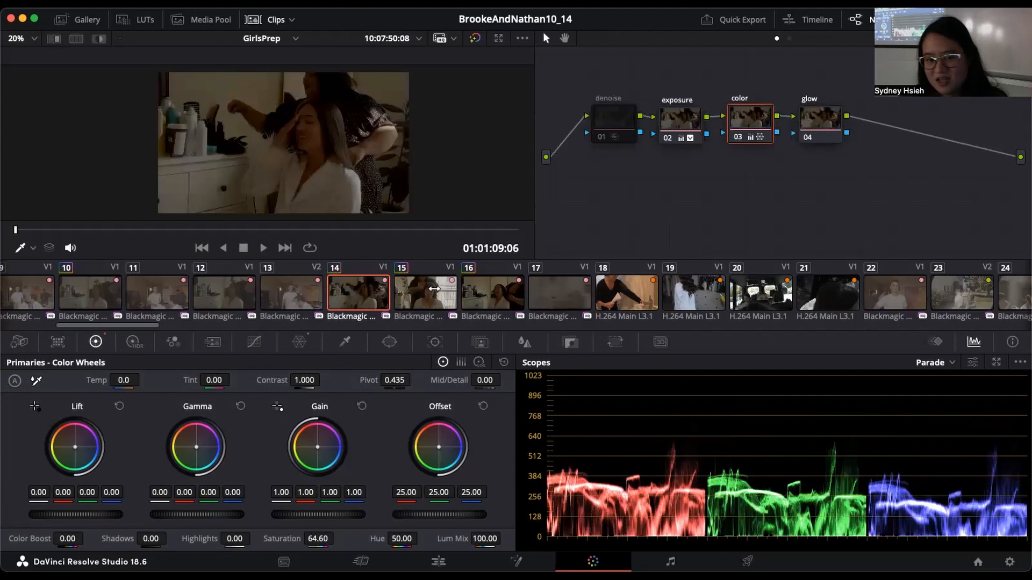
pyautogui.moveTo(602, 74); pyautogui.dragTo(844, 130)
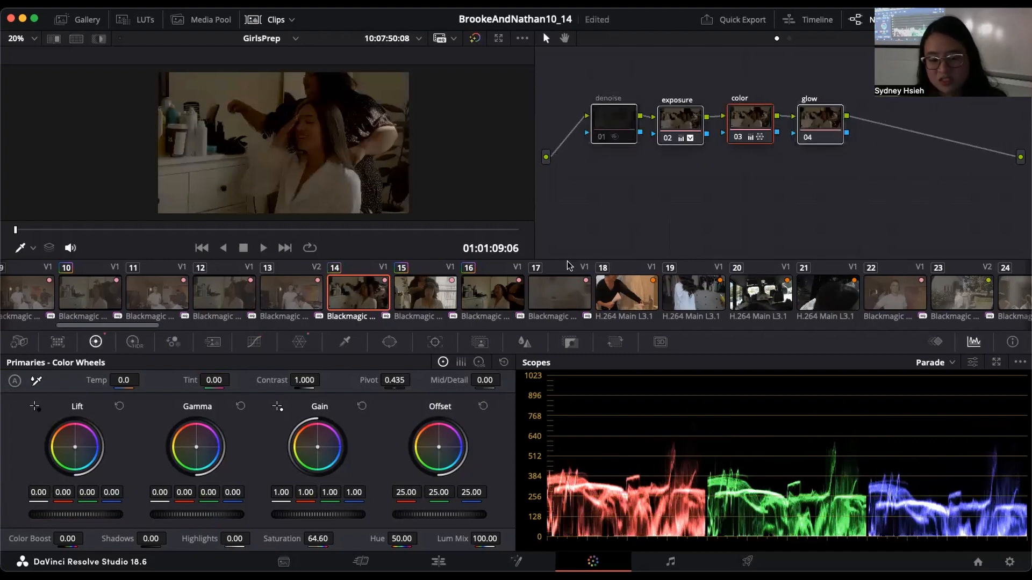
pyautogui.click(300, 284)
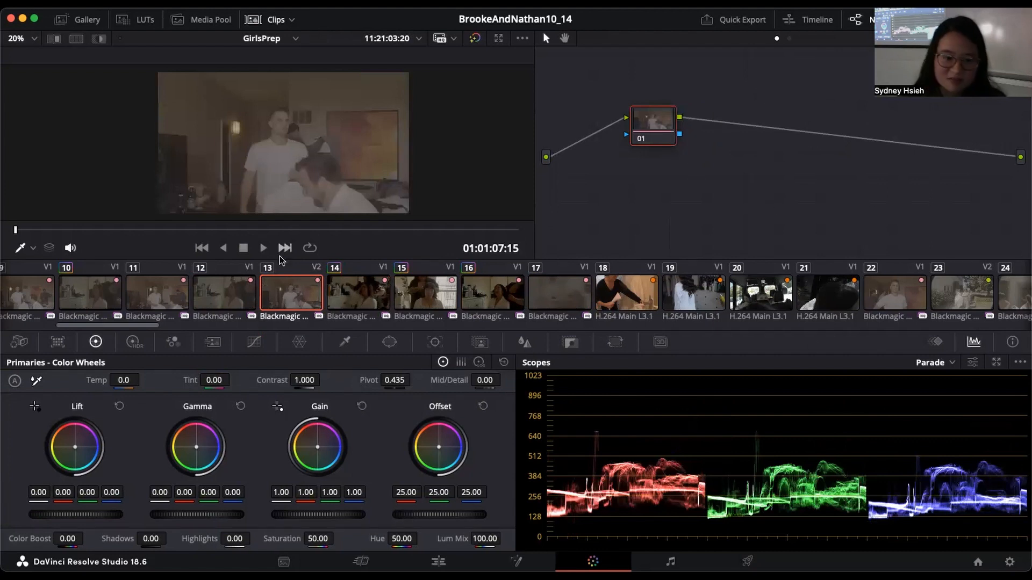
pyautogui.click(351, 295)
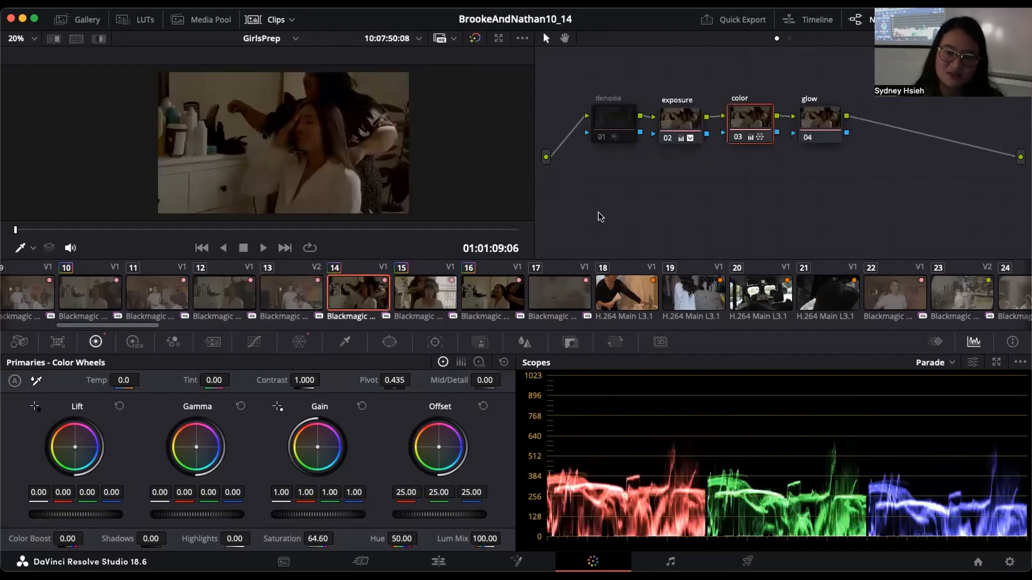
pyautogui.click(686, 124)
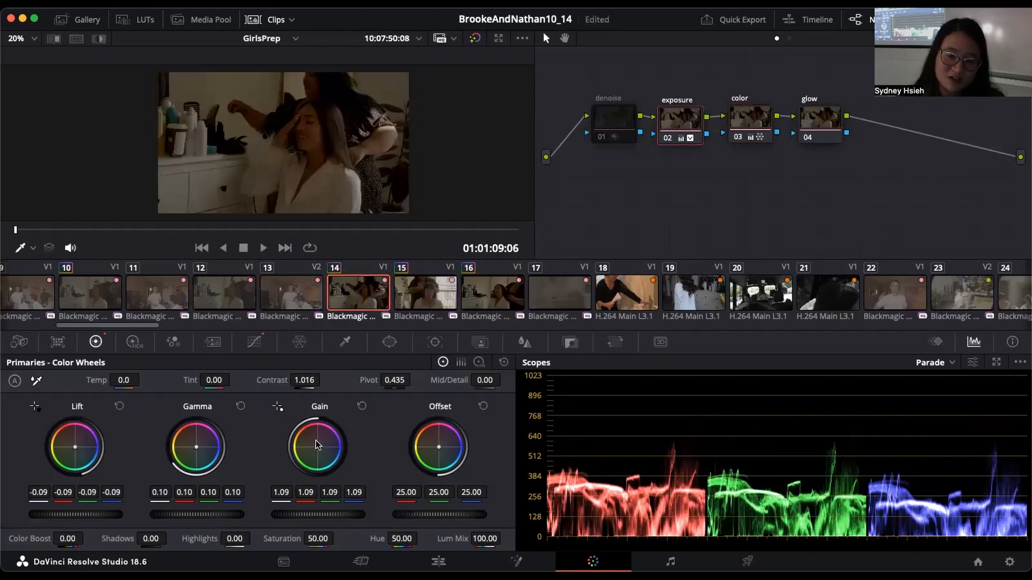
# Step: Raise the primary Mid/Detail of the color node on clip 15 to 48.00
pyautogui.click(444, 280)
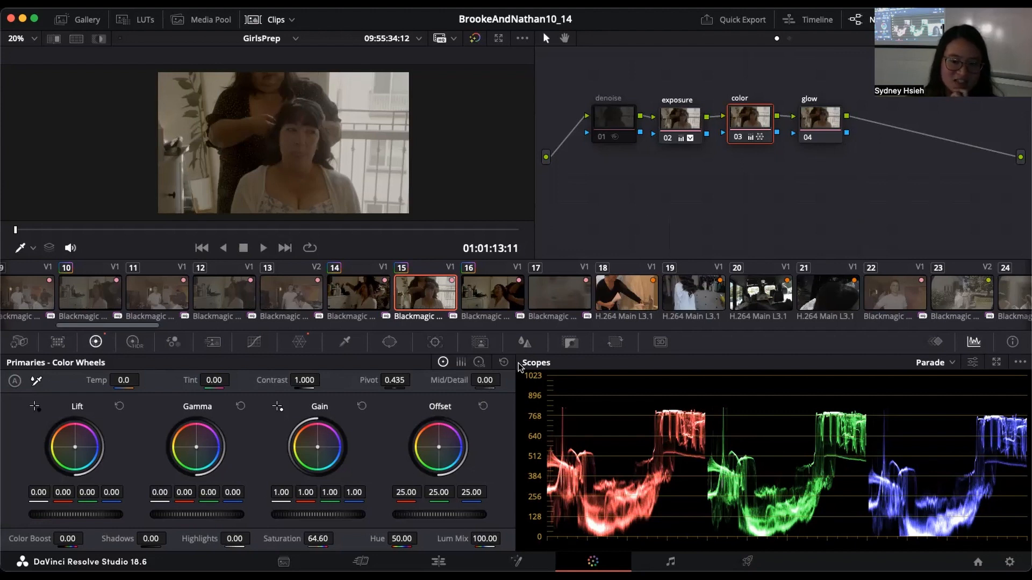
pyautogui.scroll(5, 270, 180)
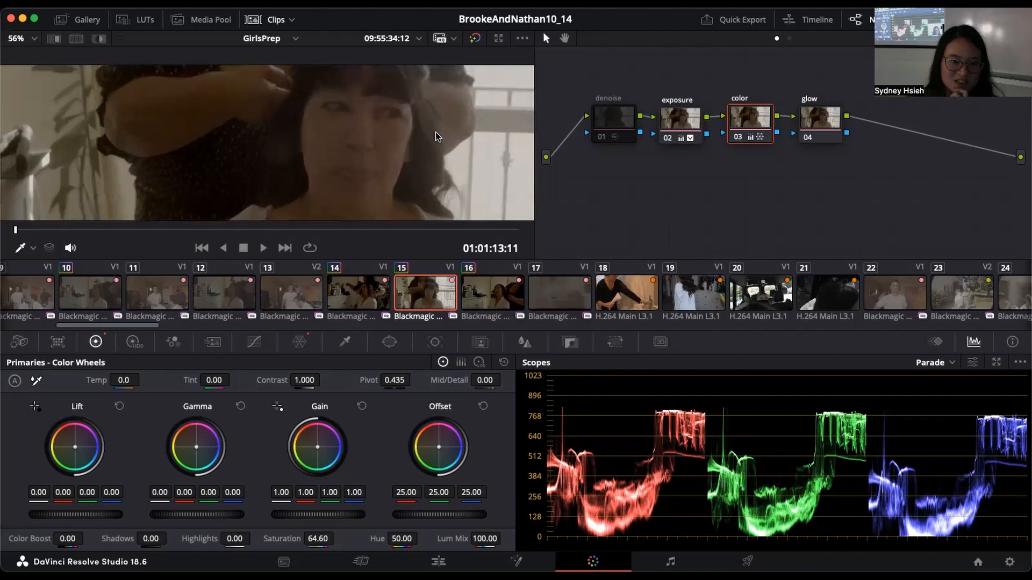
pyautogui.moveTo(484, 380); pyautogui.dragTo(503, 380)
pyautogui.moveTo(484, 380); pyautogui.dragTo(522, 381)
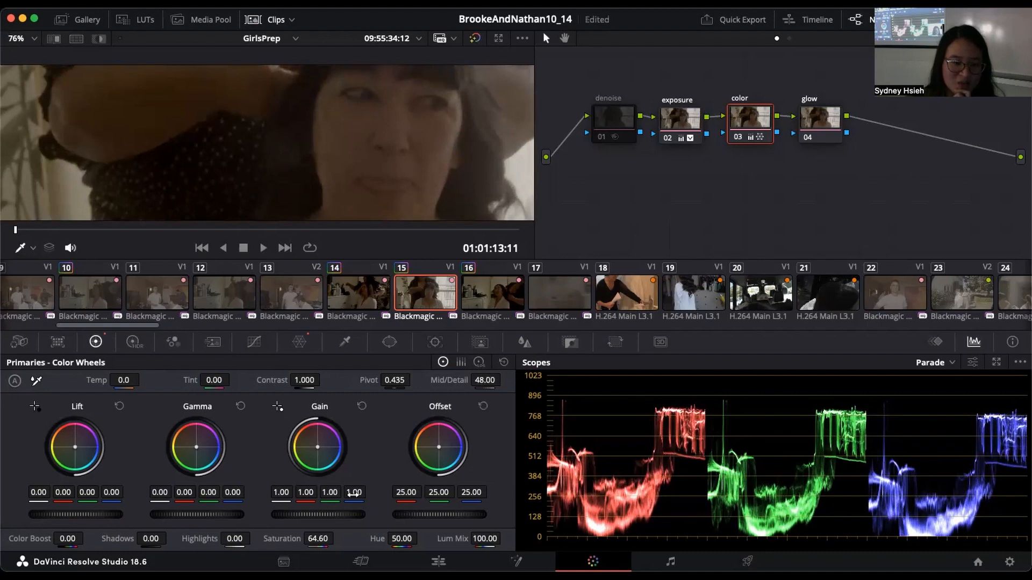
# Step: In clip 15's color node, set Color Boost to 16.00 and lower Highlights to -13.00
pyautogui.moveTo(67, 535)
pyautogui.mouseDown()
pyautogui.moveTo(108, 536)
pyautogui.moveTo(67, 537)
pyautogui.mouseUp()
pyautogui.scroll(-6, 468, 163)
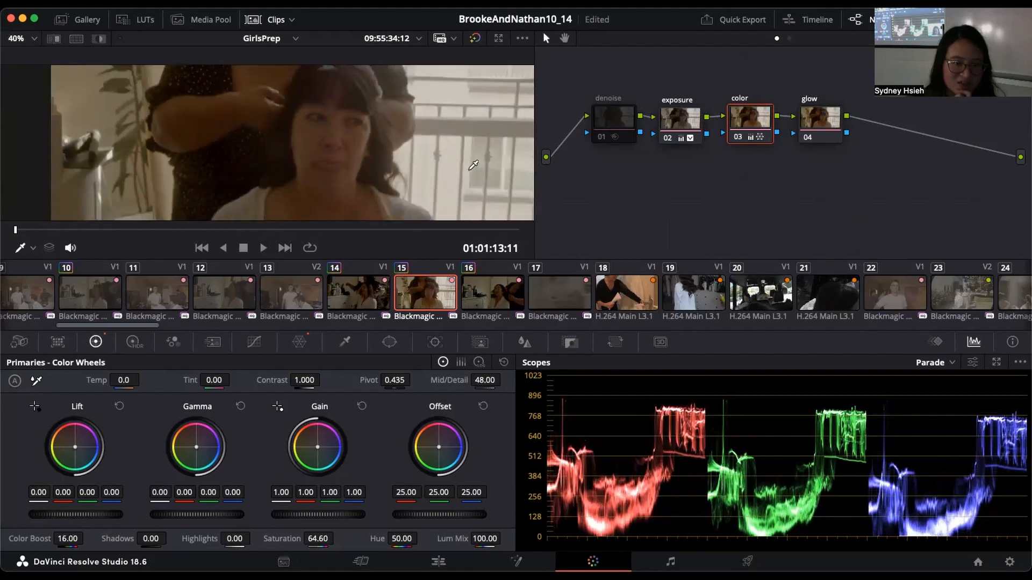
pyautogui.scroll(1, 468, 162)
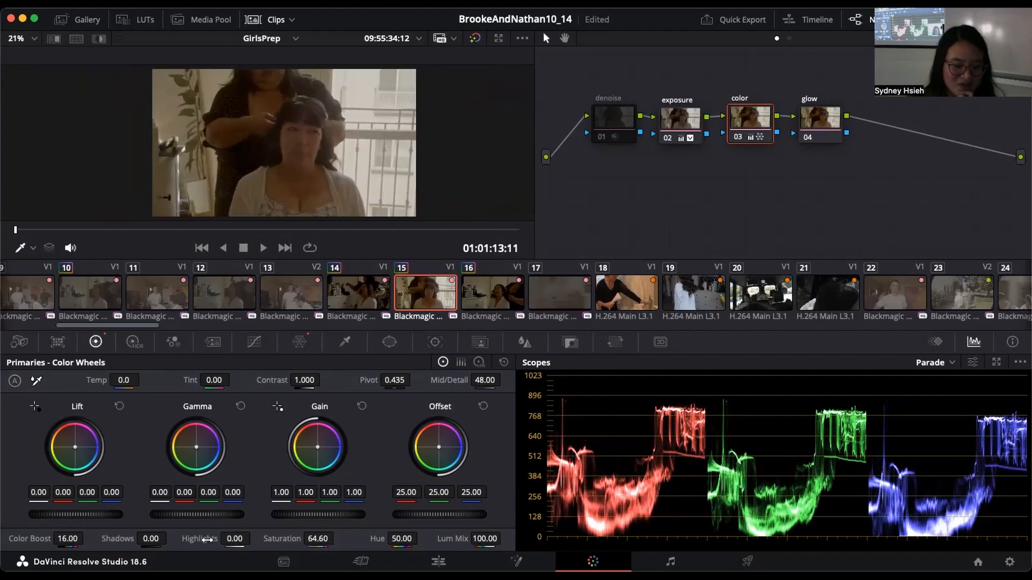
pyautogui.moveTo(234, 538); pyautogui.dragTo(273, 506)
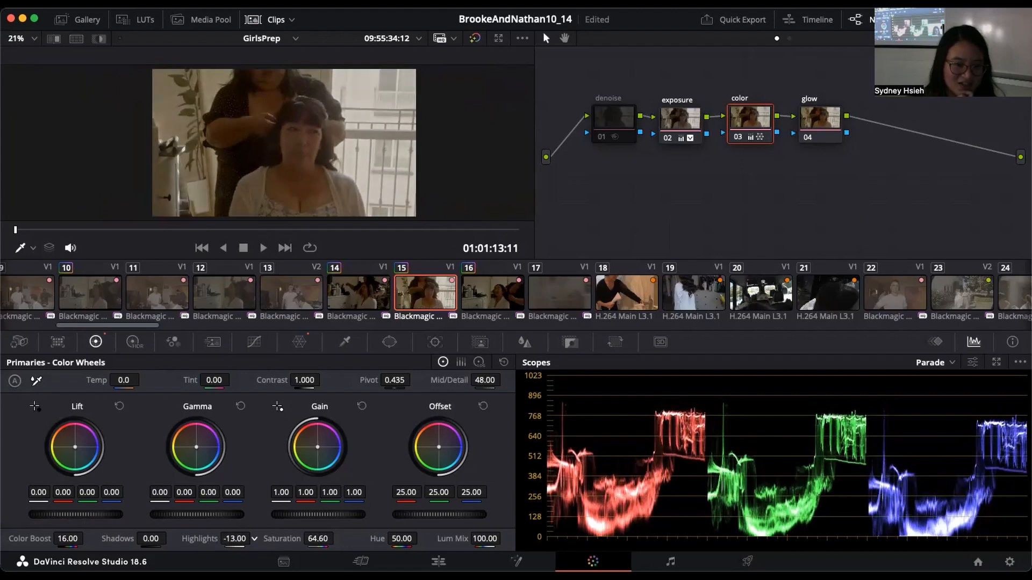
# Step: Find the Resolve FX Glow effect in the effects library and apply it to the glow node on clip 15
pyautogui.click(826, 117)
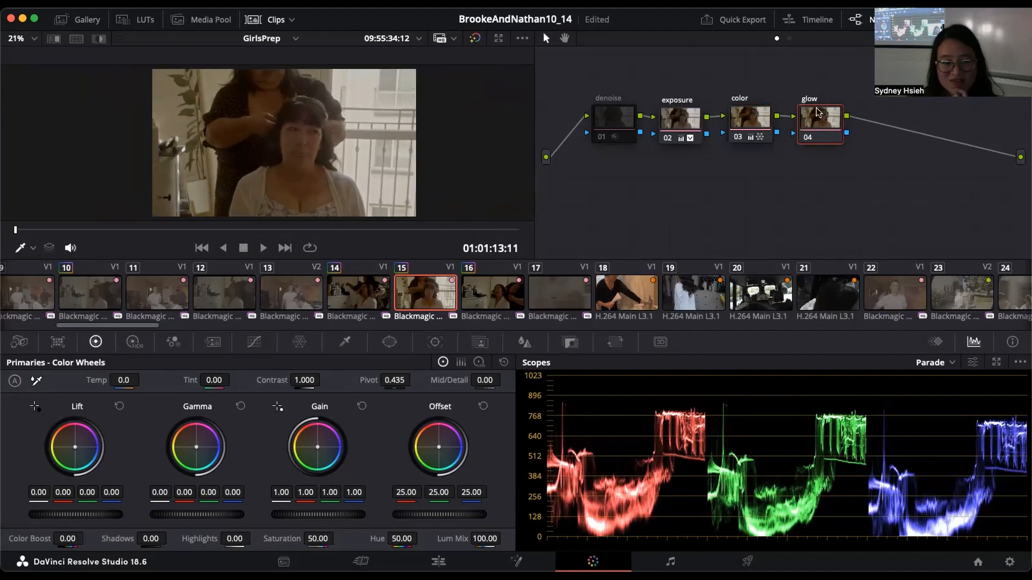
pyautogui.click(935, 20)
pyautogui.click(914, 63)
pyautogui.write('glow')
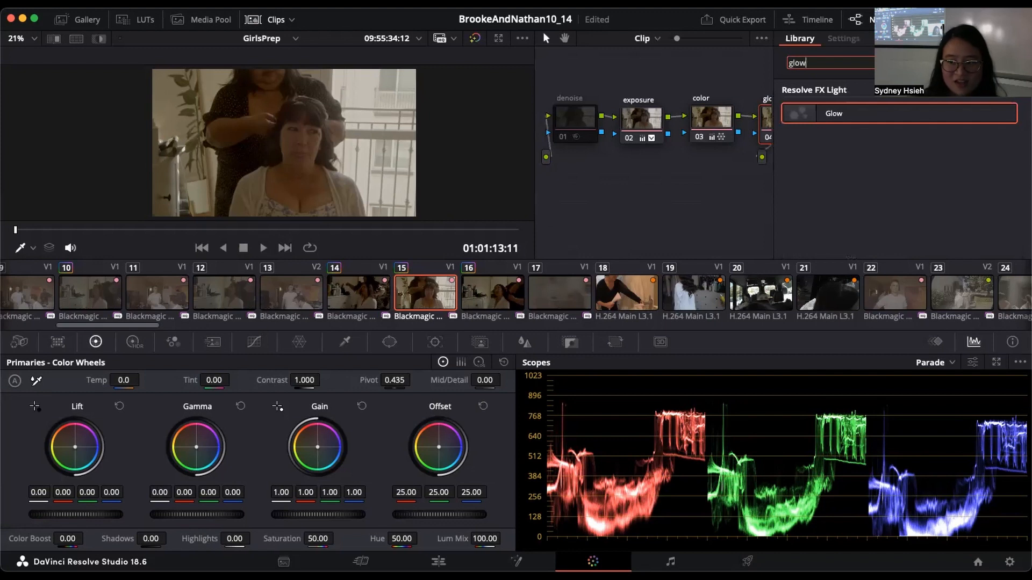
pyautogui.moveTo(913, 118); pyautogui.dragTo(767, 121)
pyautogui.click(801, 39)
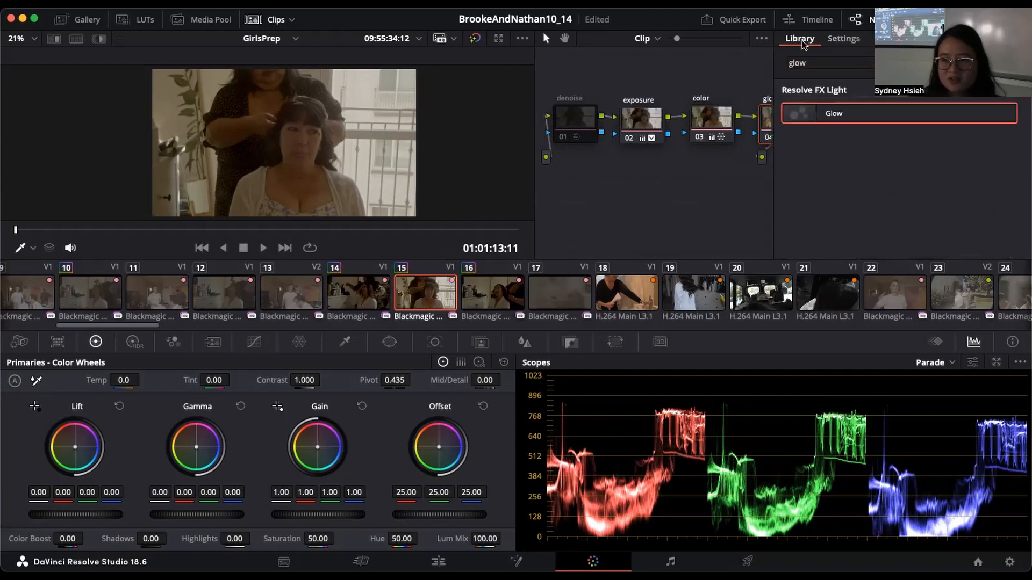
# Step: Clear the effects search and browse the Resolve FX categories from Color through Light, Refine, Revival and Sharpen to Stylize
pyautogui.click(1007, 63)
pyautogui.scroll(-5, 1000, 128)
pyautogui.scroll(3, 999, 127)
pyautogui.scroll(-4, 1000, 128)
pyautogui.scroll(-5, 1001, 128)
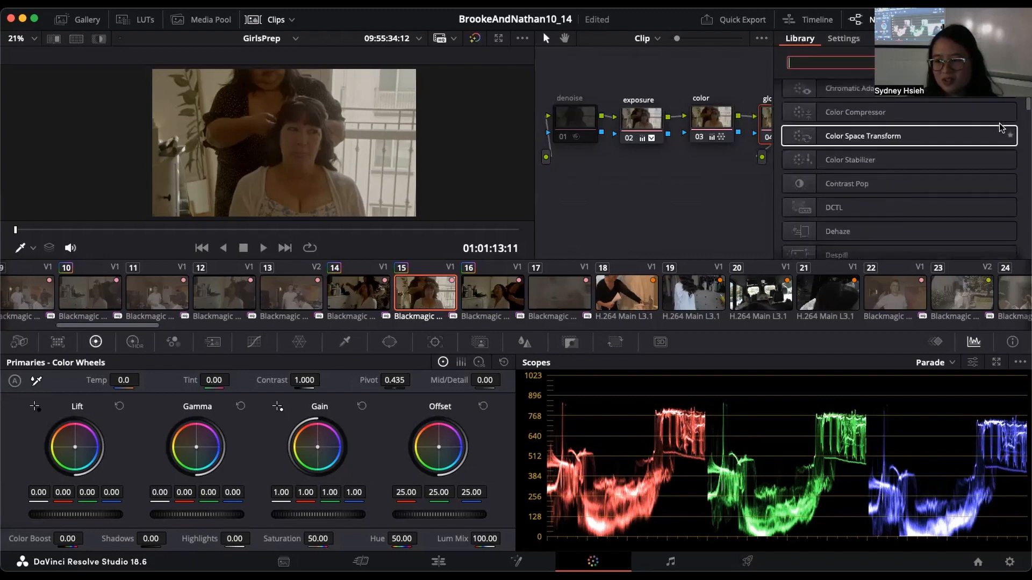
pyautogui.scroll(-6, 1003, 129)
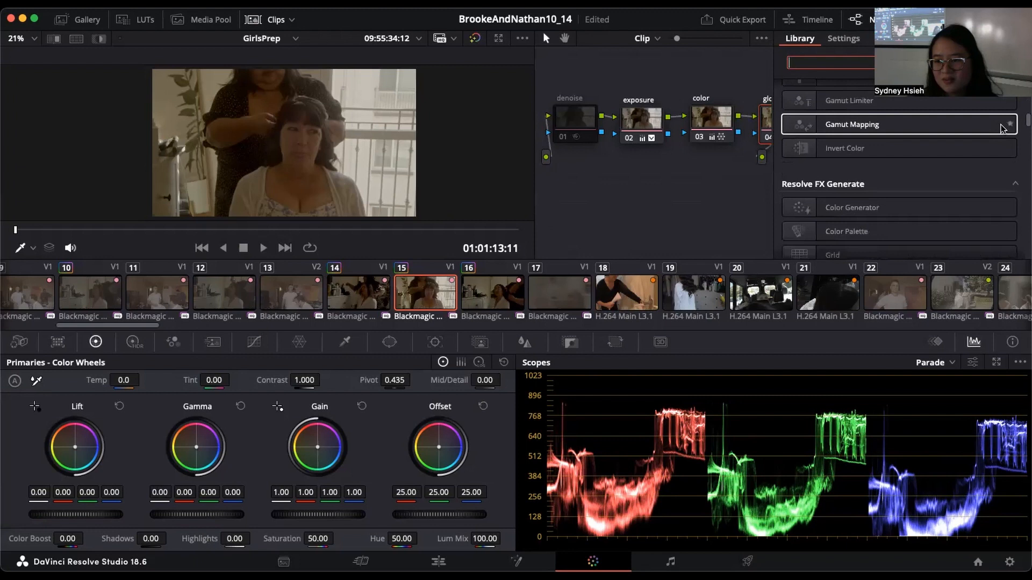
pyautogui.scroll(-2, 1006, 155)
pyautogui.scroll(-2, 1013, 154)
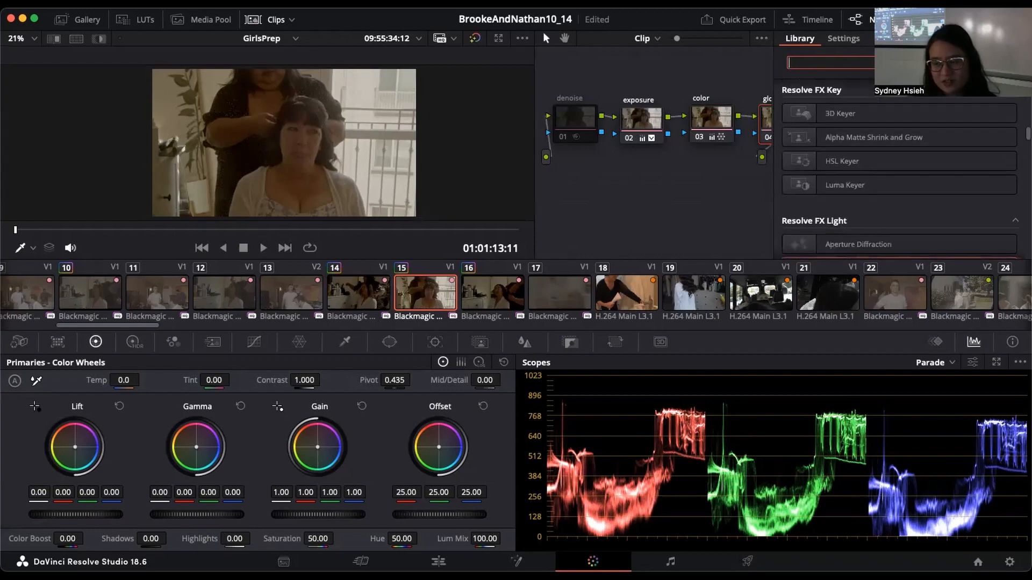
pyautogui.scroll(3, 1008, 119)
pyautogui.scroll(-2, 1018, 126)
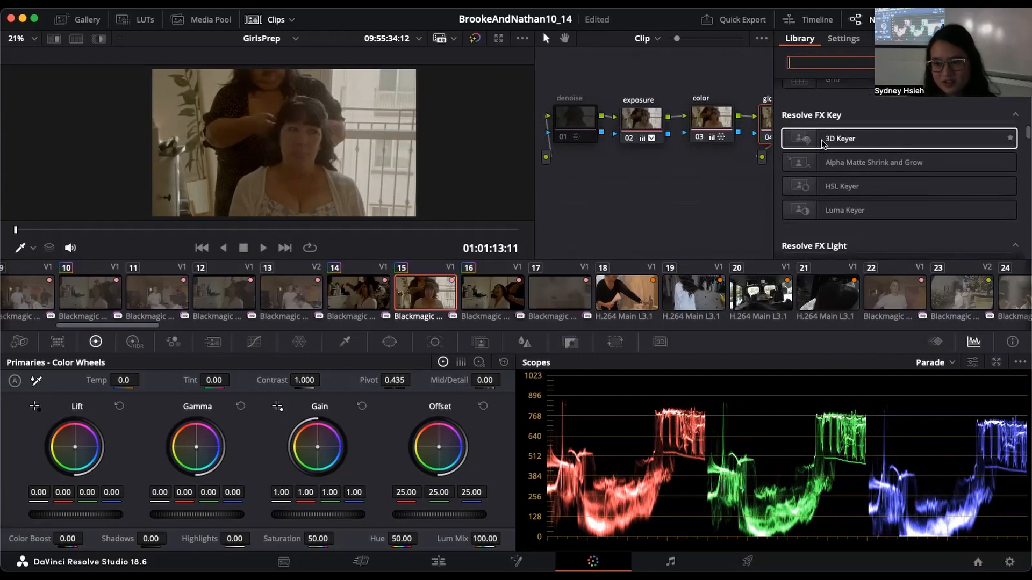
pyautogui.scroll(-2, 827, 143)
pyautogui.scroll(-6, 827, 144)
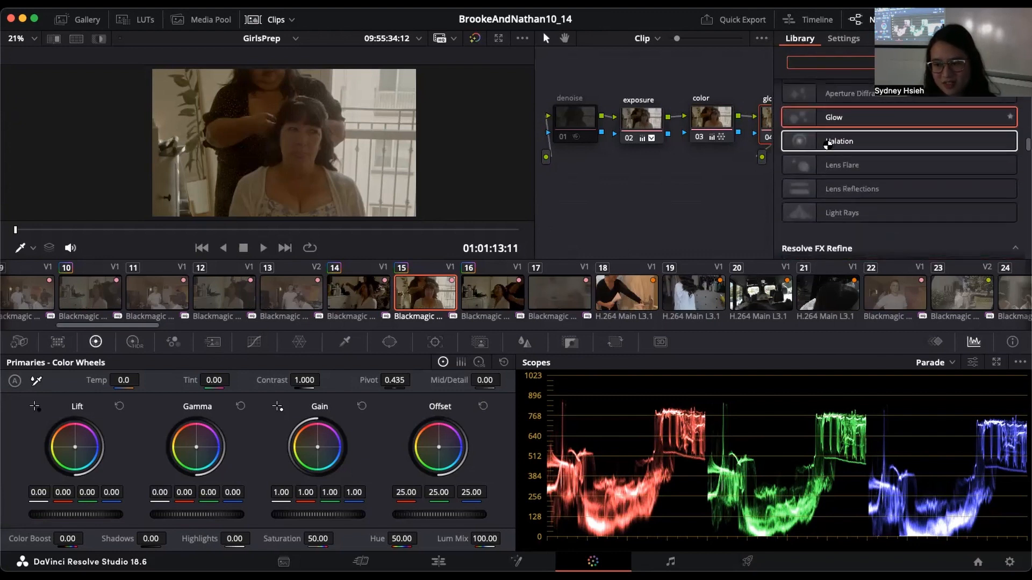
pyautogui.scroll(2, 827, 143)
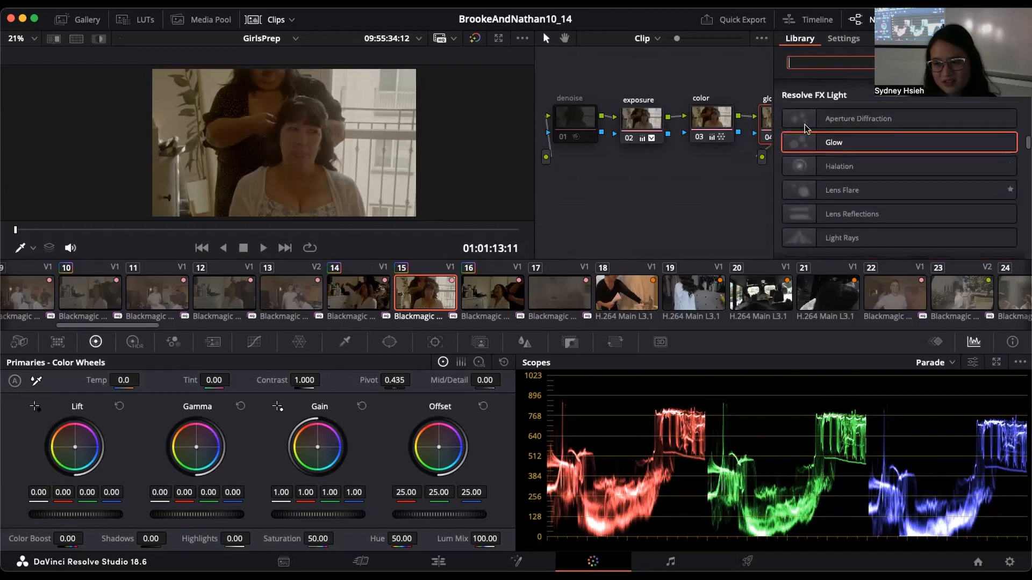
pyautogui.scroll(-8, 937, 212)
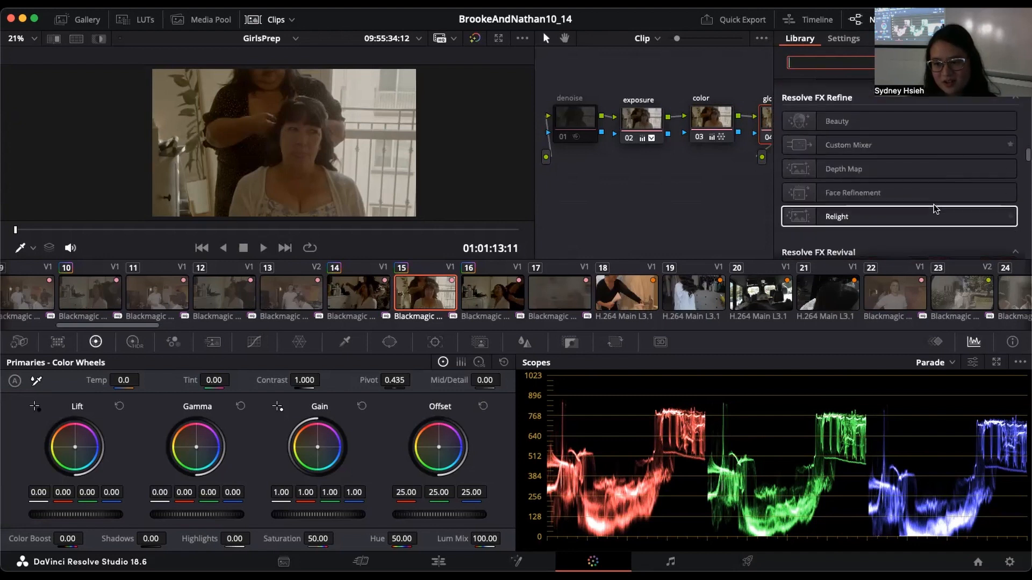
pyautogui.scroll(-10, 936, 209)
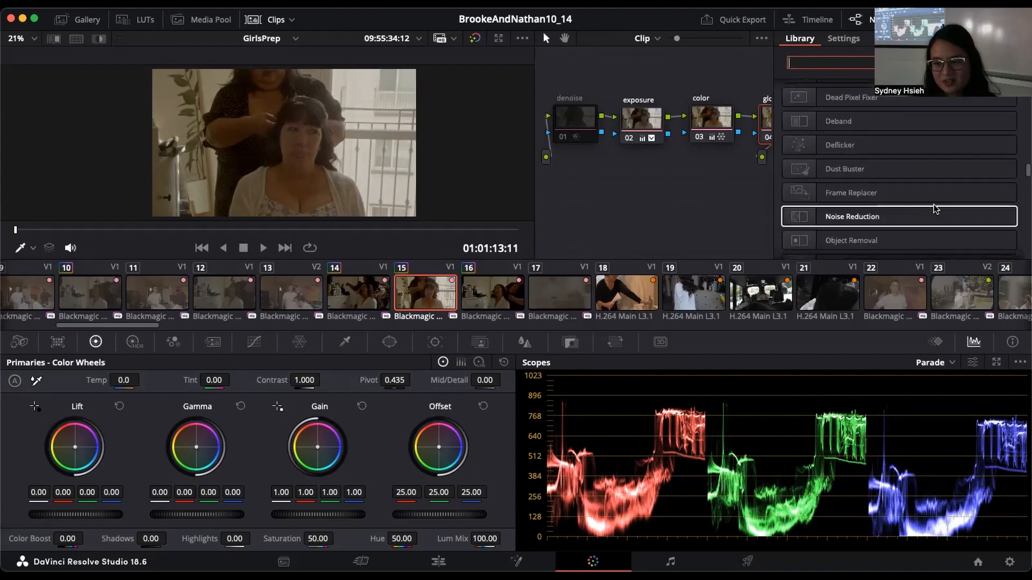
pyautogui.scroll(-5, 937, 209)
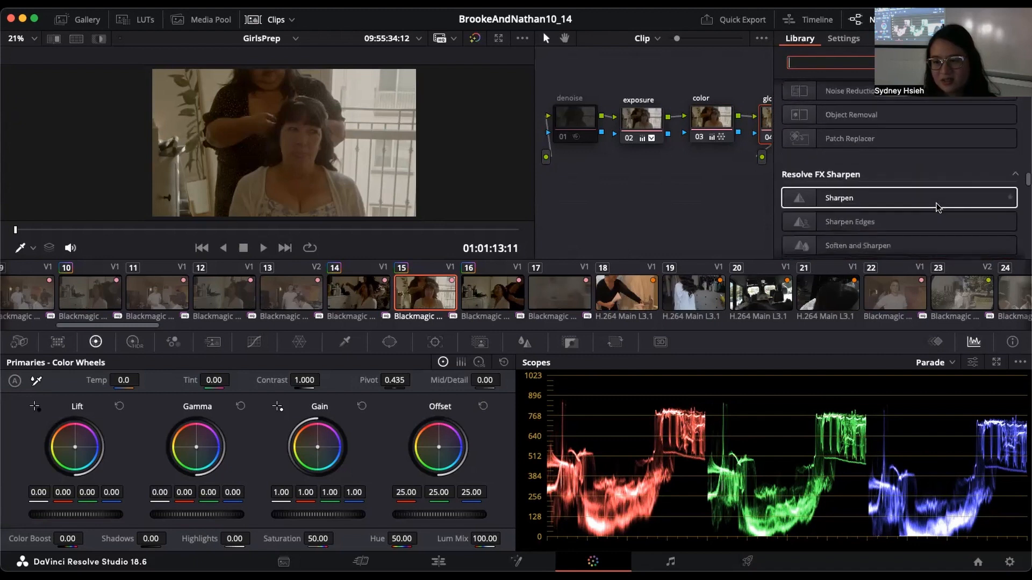
pyautogui.scroll(-5, 938, 205)
pyautogui.scroll(2, 913, 140)
pyautogui.click(697, 76)
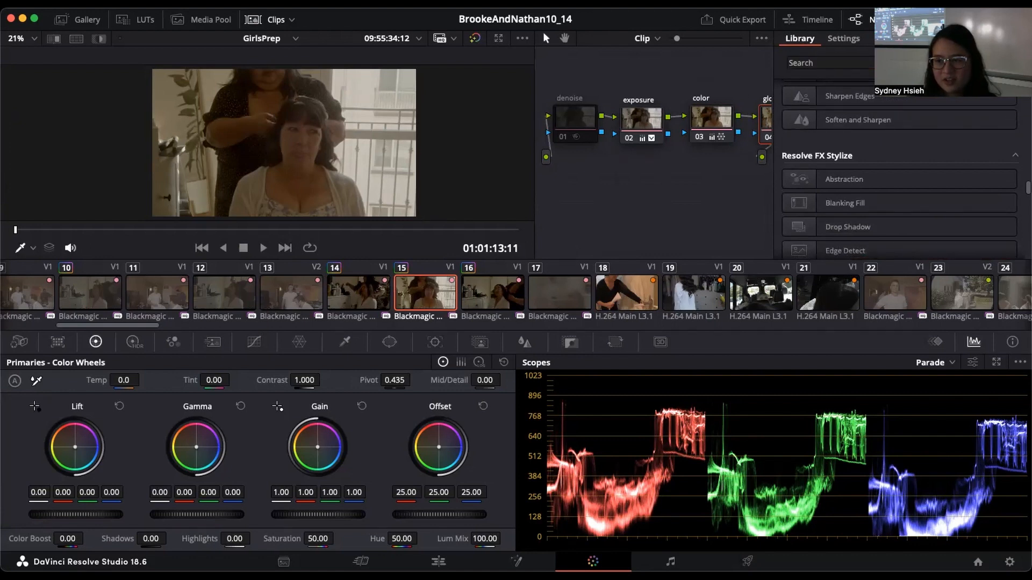
# Step: In the Glow settings of clip 15's glow node, set Shine Threshold to 0.706 and Spread to 0.275
pyautogui.click(933, 19)
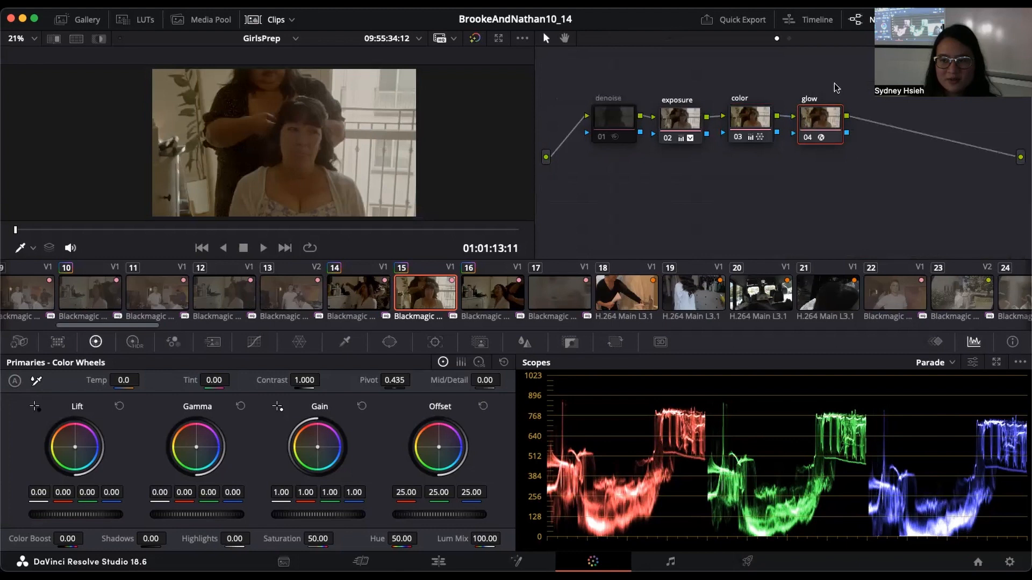
pyautogui.click(933, 20)
pyautogui.moveTo(920, 125)
pyautogui.mouseDown()
pyautogui.moveTo(907, 126)
pyautogui.moveTo(937, 127)
pyautogui.moveTo(916, 128)
pyautogui.mouseUp()
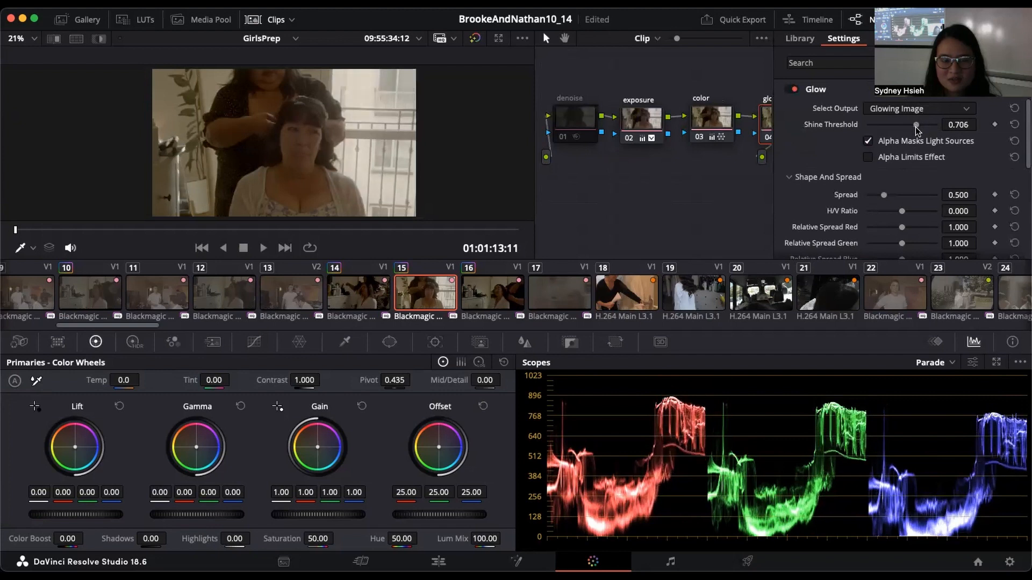
pyautogui.moveTo(883, 195); pyautogui.dragTo(863, 198)
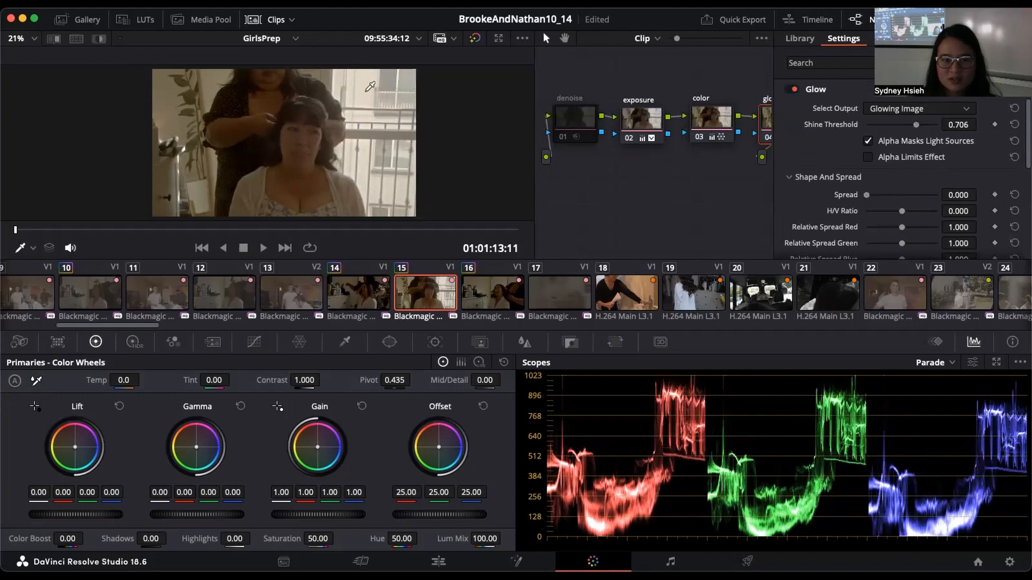
pyautogui.moveTo(869, 197); pyautogui.dragTo(877, 197)
pyautogui.scroll(-1, 442, 133)
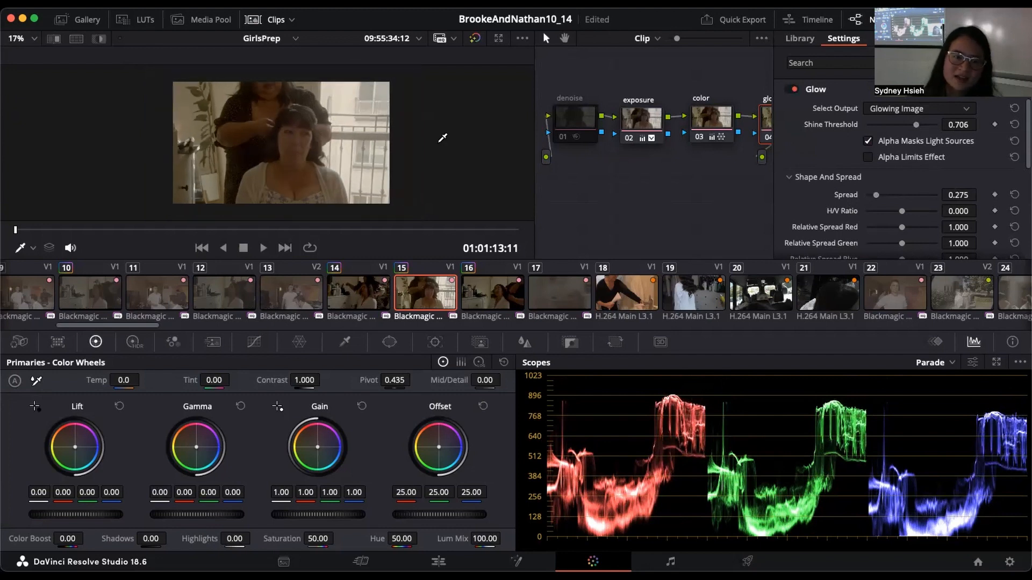
# Step: Enable the denoise node in clip 15's node chain
pyautogui.click(563, 137)
pyautogui.scroll(-1, 655, 148)
pyautogui.moveTo(680, 145); pyautogui.dragTo(630, 168)
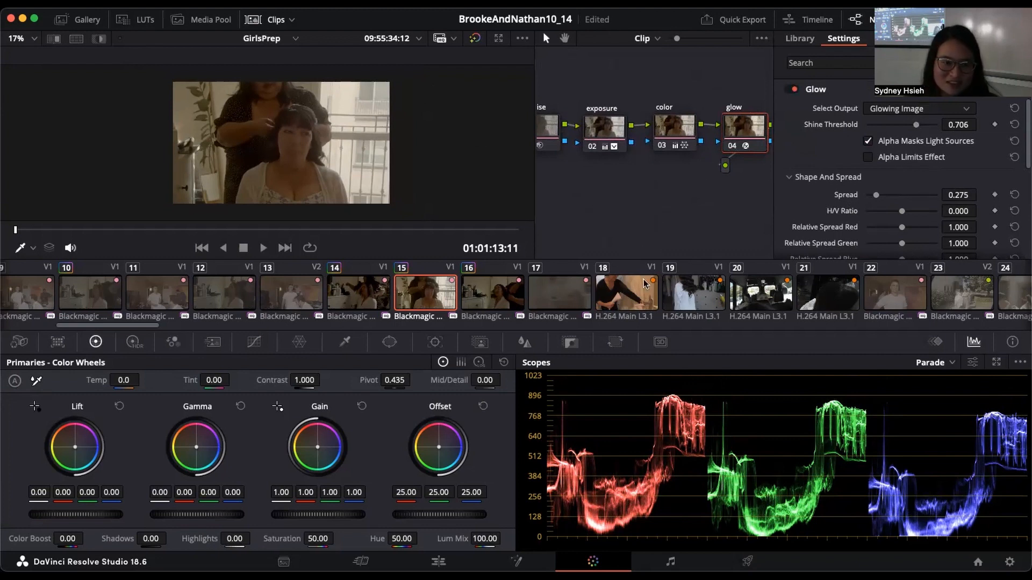
pyautogui.moveTo(636, 201); pyautogui.dragTo(653, 207)
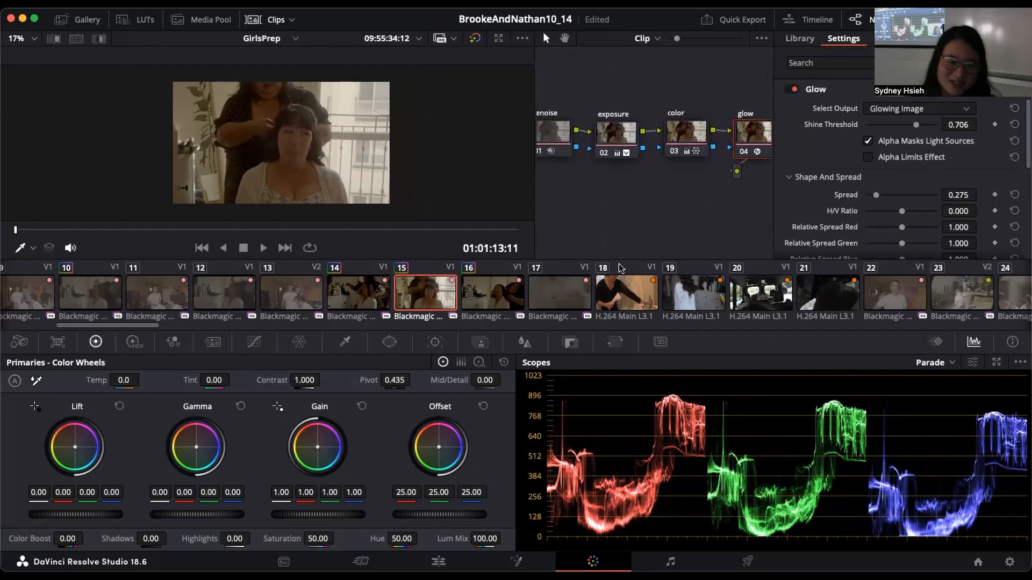
# Step: Compare the graded images of clips 14 and 15, ending on clip 15 with the first timeline clips in view
pyautogui.click(307, 294)
pyautogui.click(353, 294)
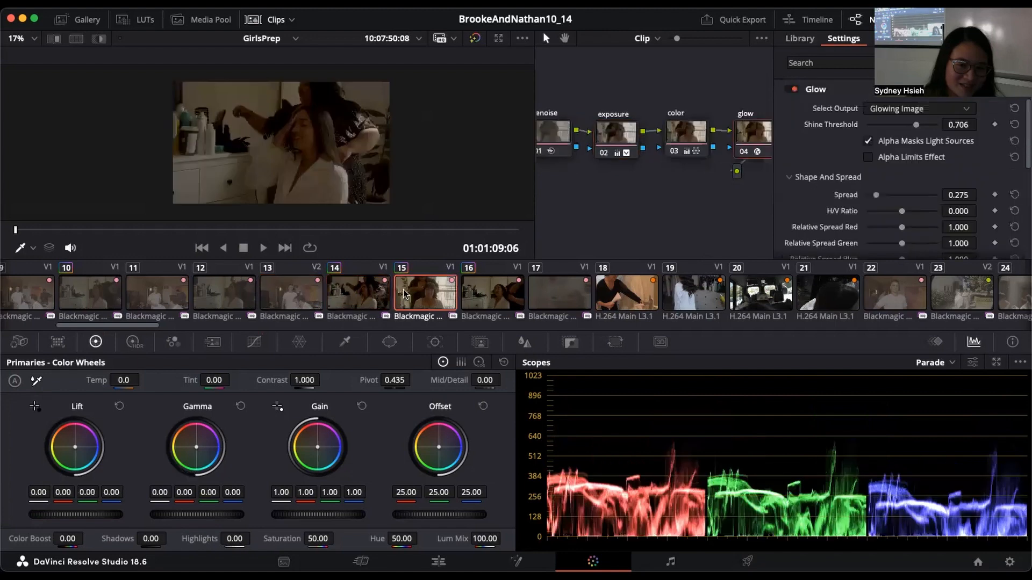
pyautogui.click(405, 294)
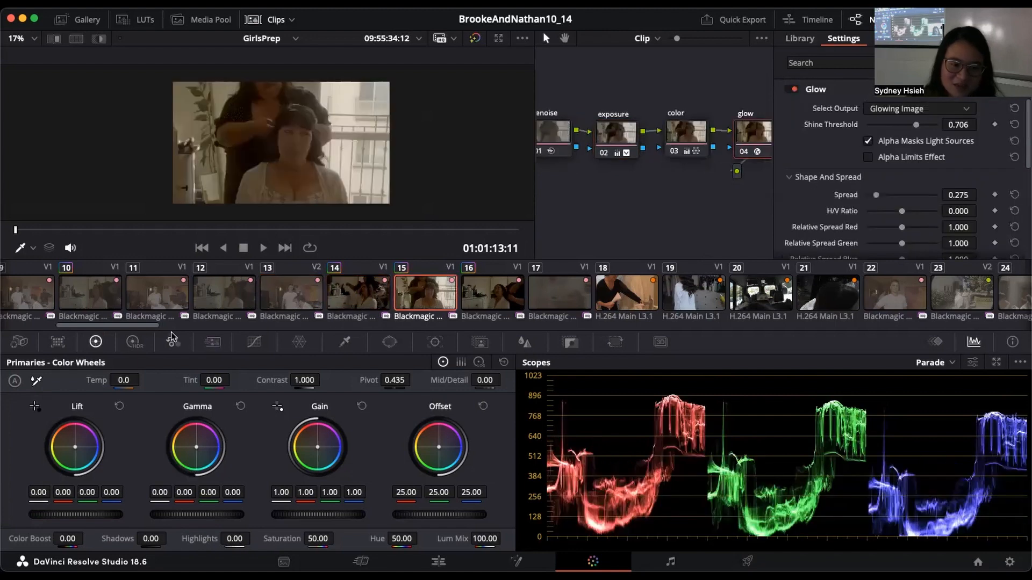
pyautogui.moveTo(160, 325); pyautogui.dragTo(7, 332)
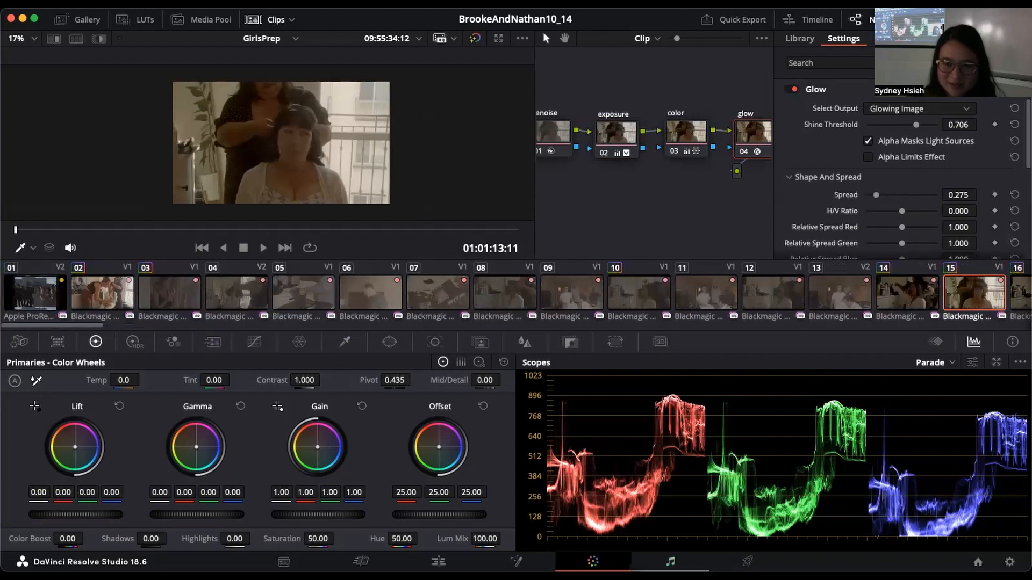
# Step: Visit the Fairlight page, and on the Deliver page set the QuickTime custom export's codec to H.264
pyautogui.click(670, 562)
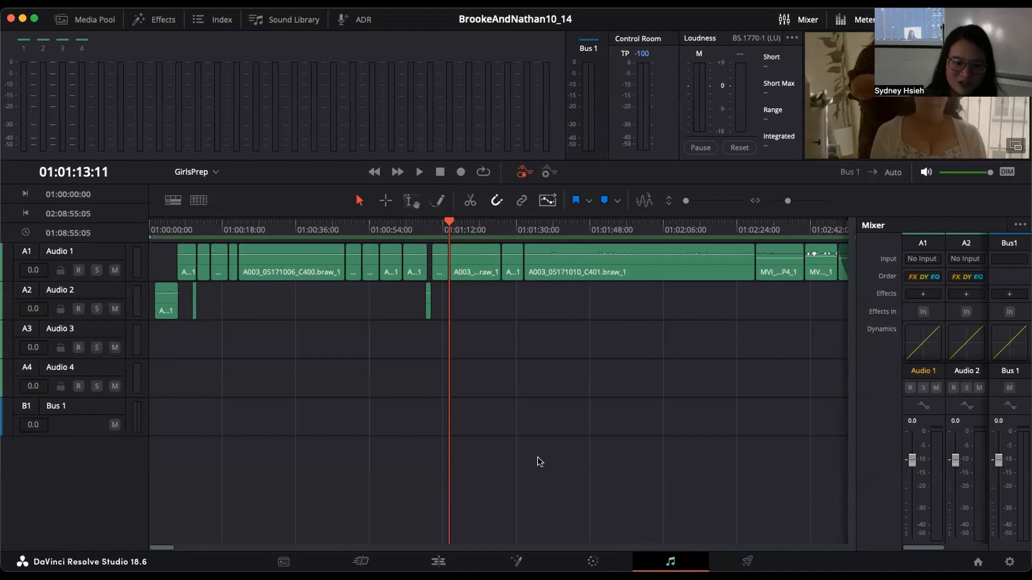
pyautogui.click(747, 562)
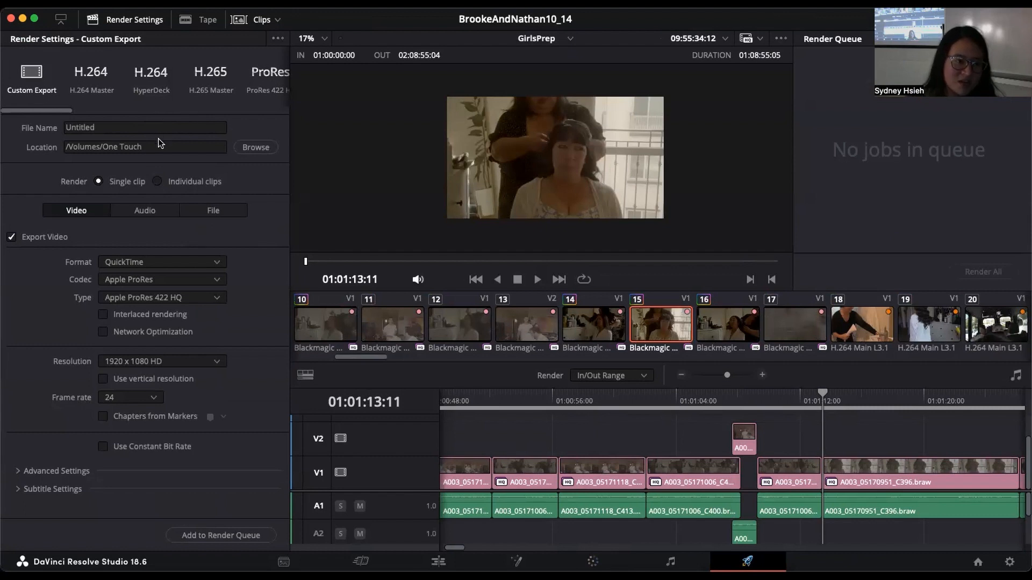
pyautogui.click(207, 279)
pyautogui.click(227, 282)
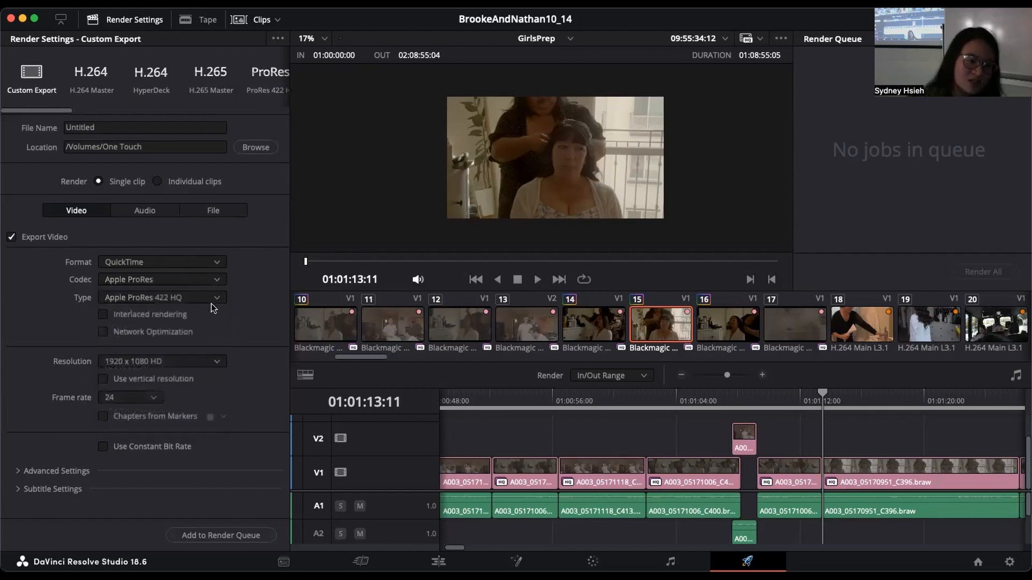
pyautogui.click(217, 282)
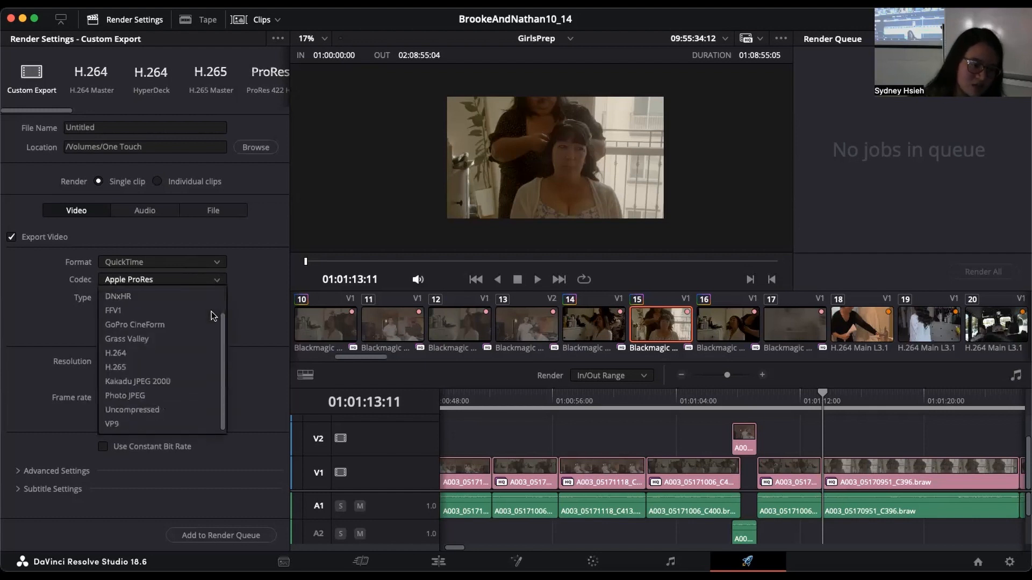
pyautogui.click(171, 381)
pyautogui.scroll(-4, 227, 304)
pyautogui.scroll(4, 227, 304)
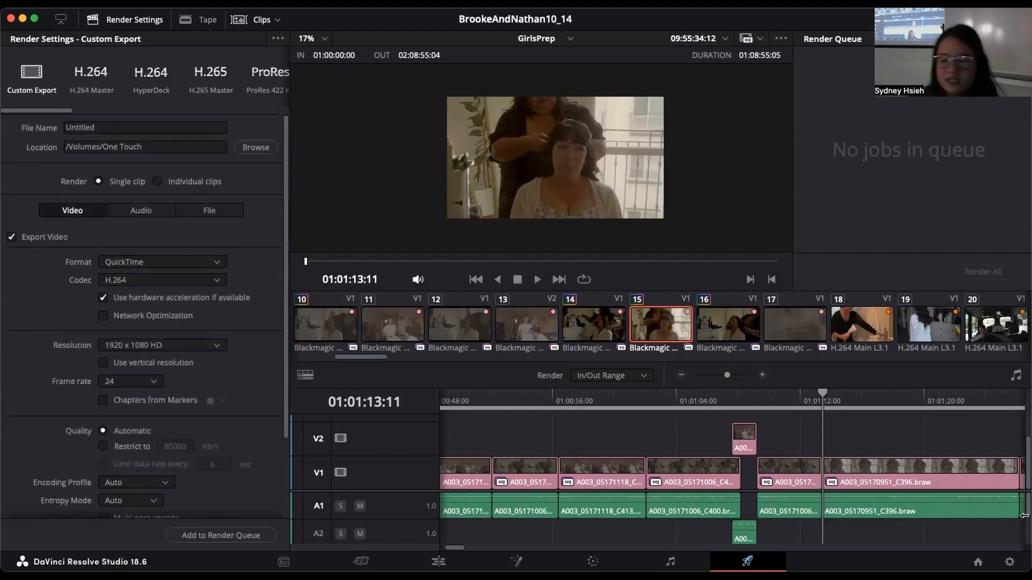
# Step: Open the project settings and review the available timeline resolutions
pyautogui.click(1010, 563)
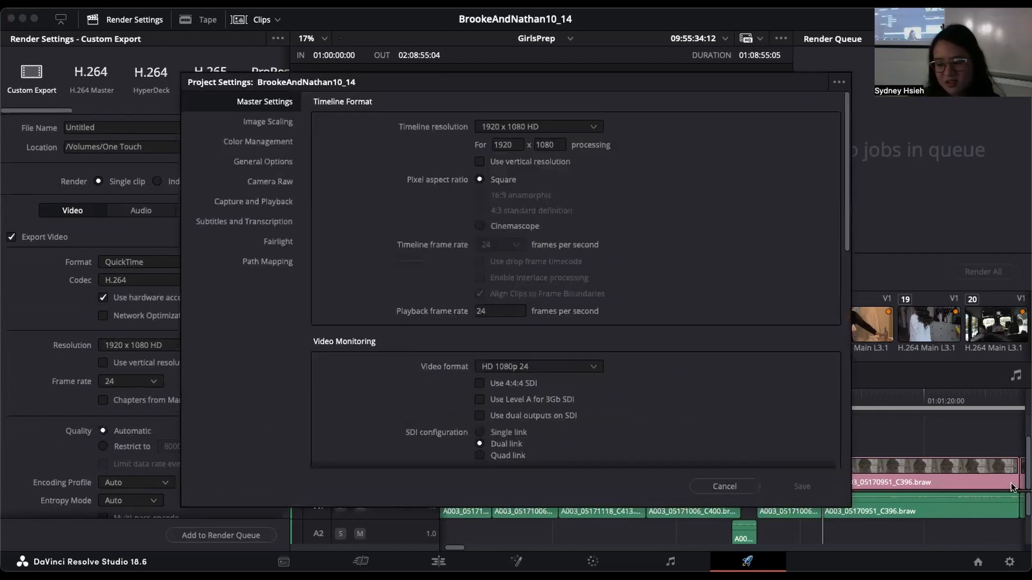
pyautogui.click(551, 132)
pyautogui.click(636, 142)
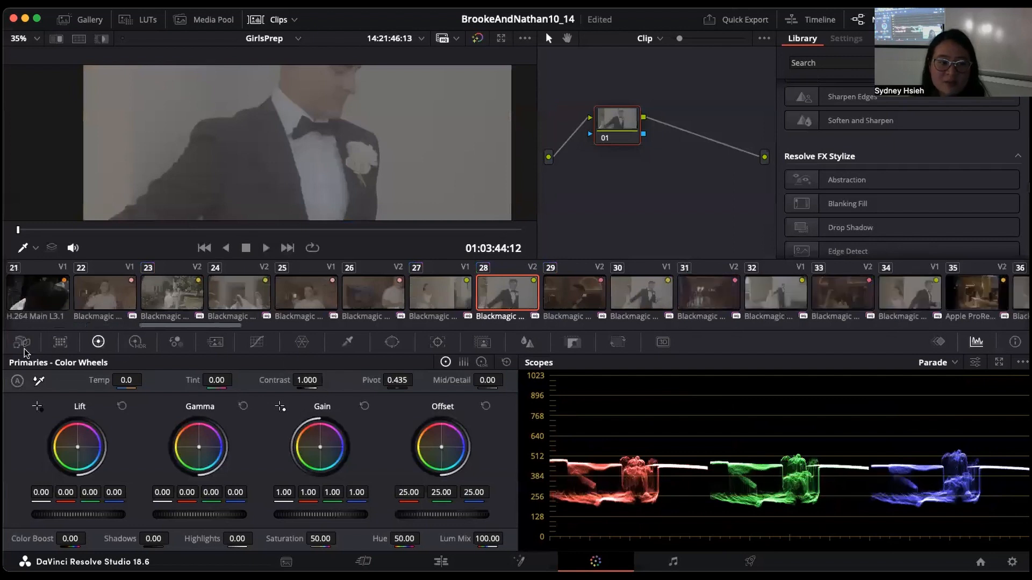
# Step: In the Camera Raw controls of clip 28, check the Decode Quality options and set Decode Using to Clip
pyautogui.click(23, 347)
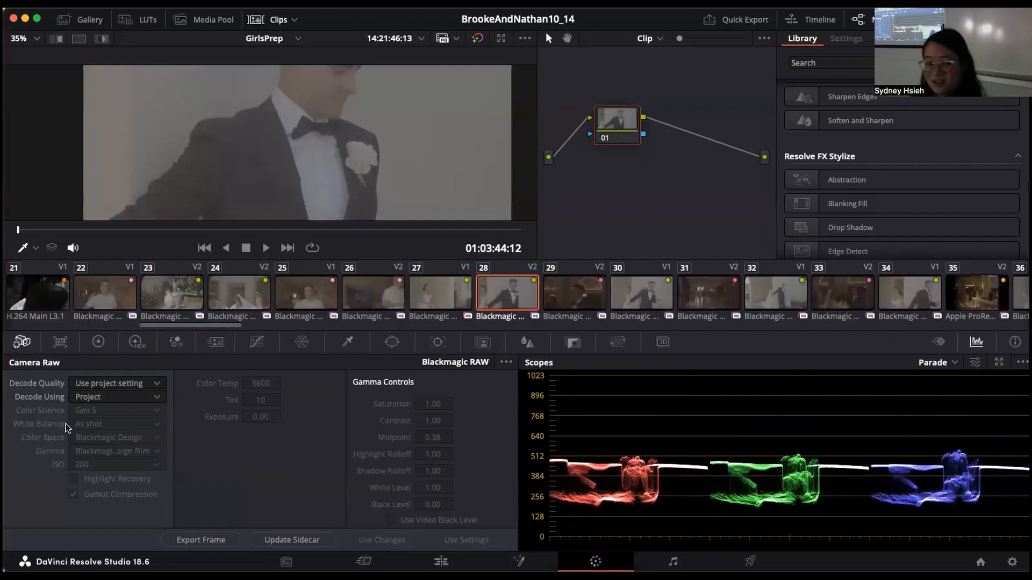
pyautogui.click(139, 384)
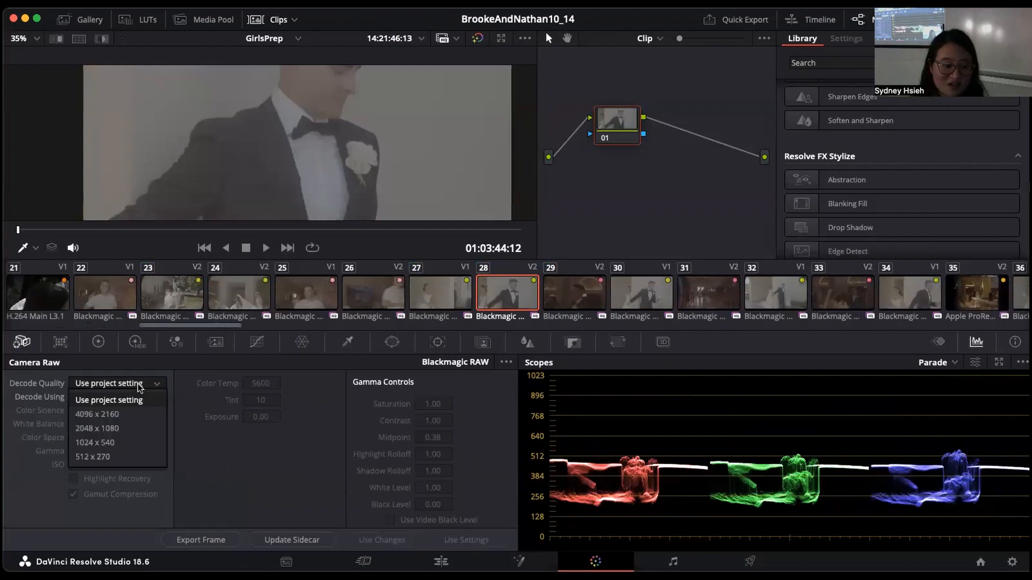
pyautogui.click(157, 392)
pyautogui.click(157, 397)
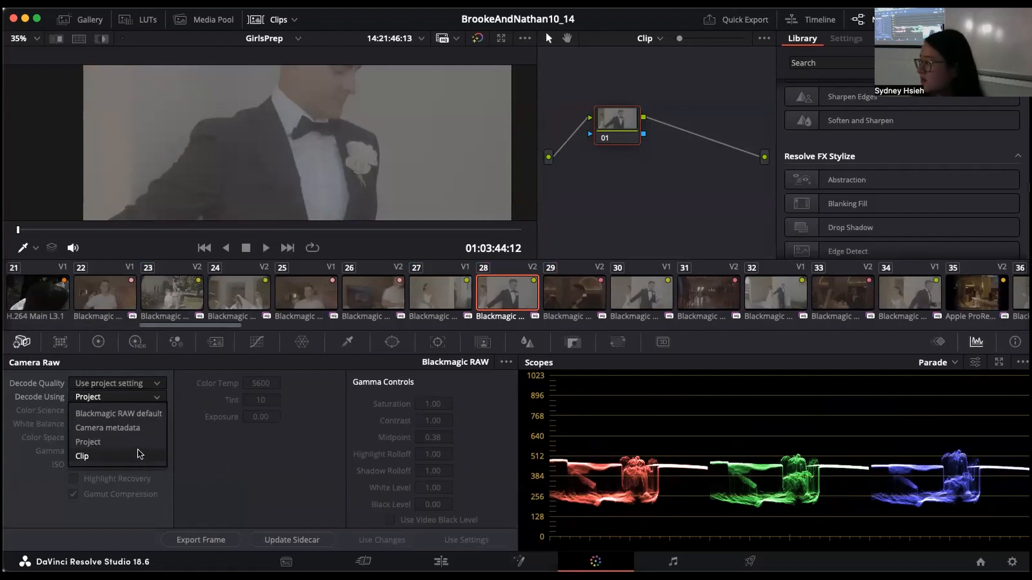
pyautogui.click(138, 452)
pyautogui.click(147, 398)
pyautogui.click(137, 455)
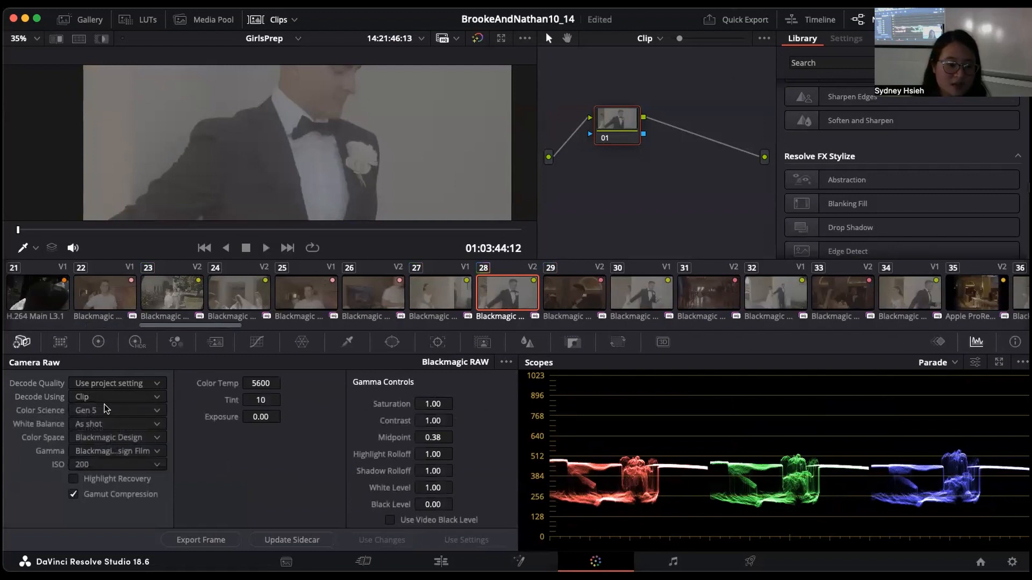
# Step: Review the White Balance and ISO choices in clip 28's Camera Raw controls, keeping As shot and 200
pyautogui.click(92, 428)
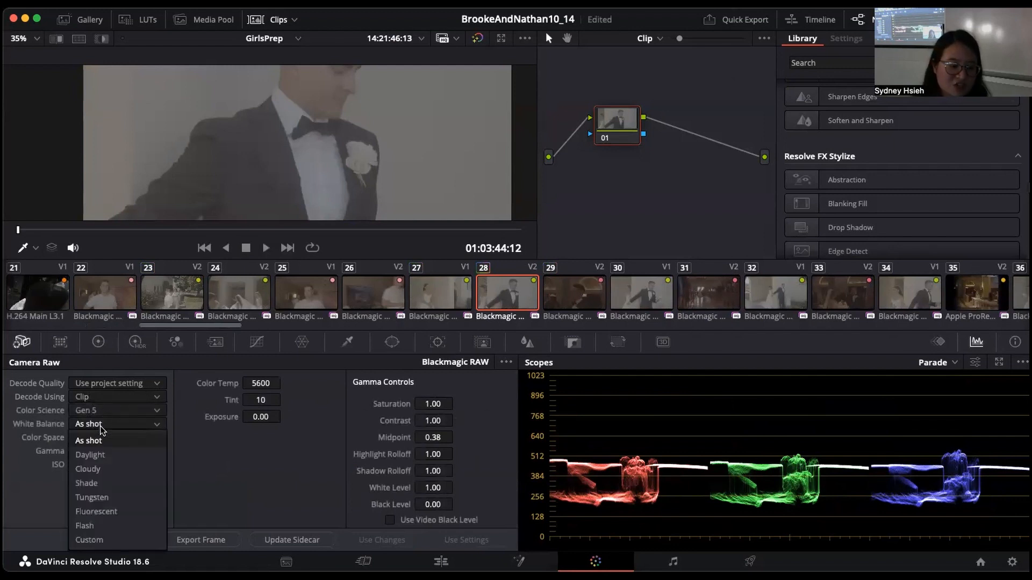
pyautogui.click(178, 434)
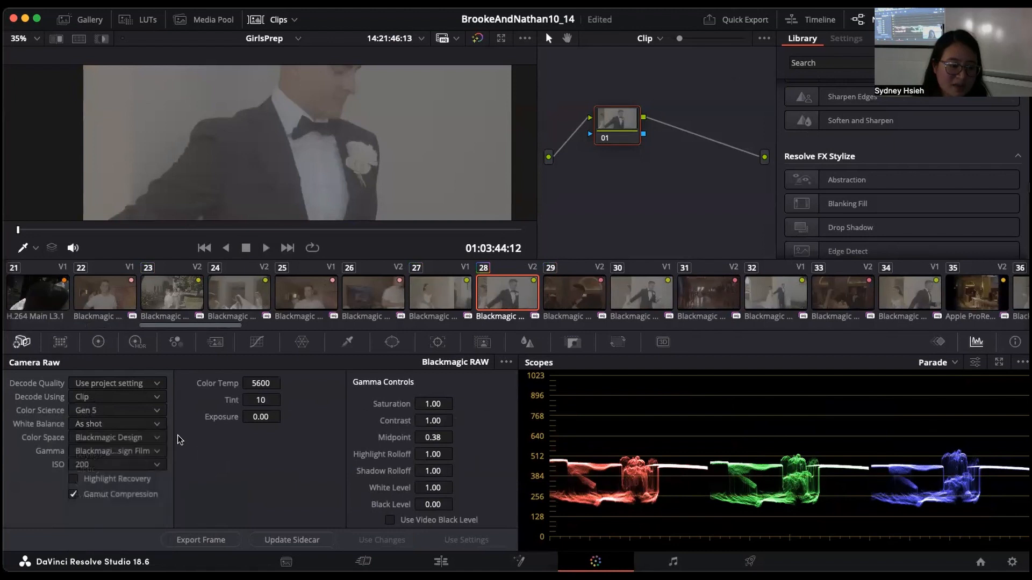
pyautogui.click(145, 465)
pyautogui.click(178, 501)
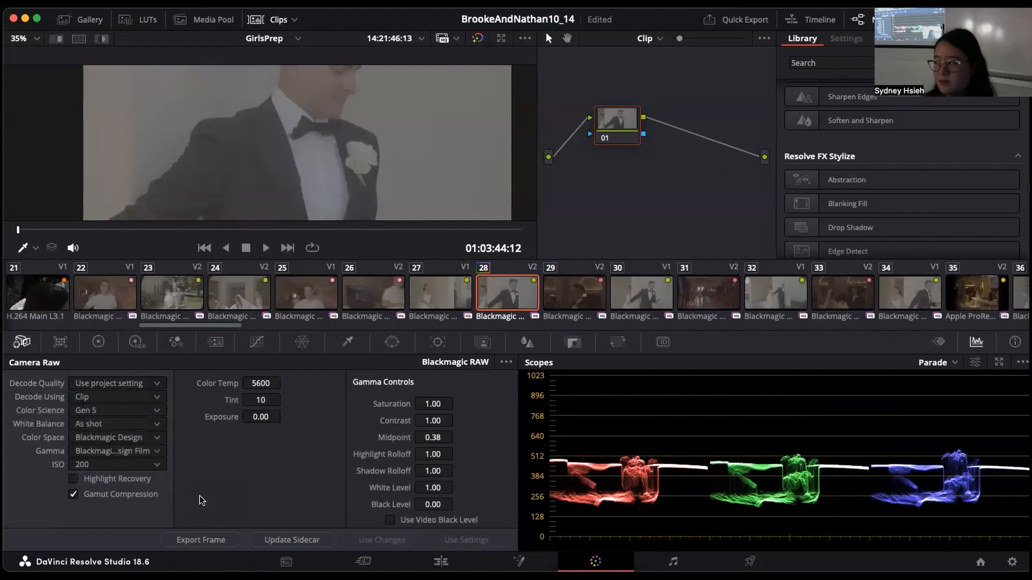